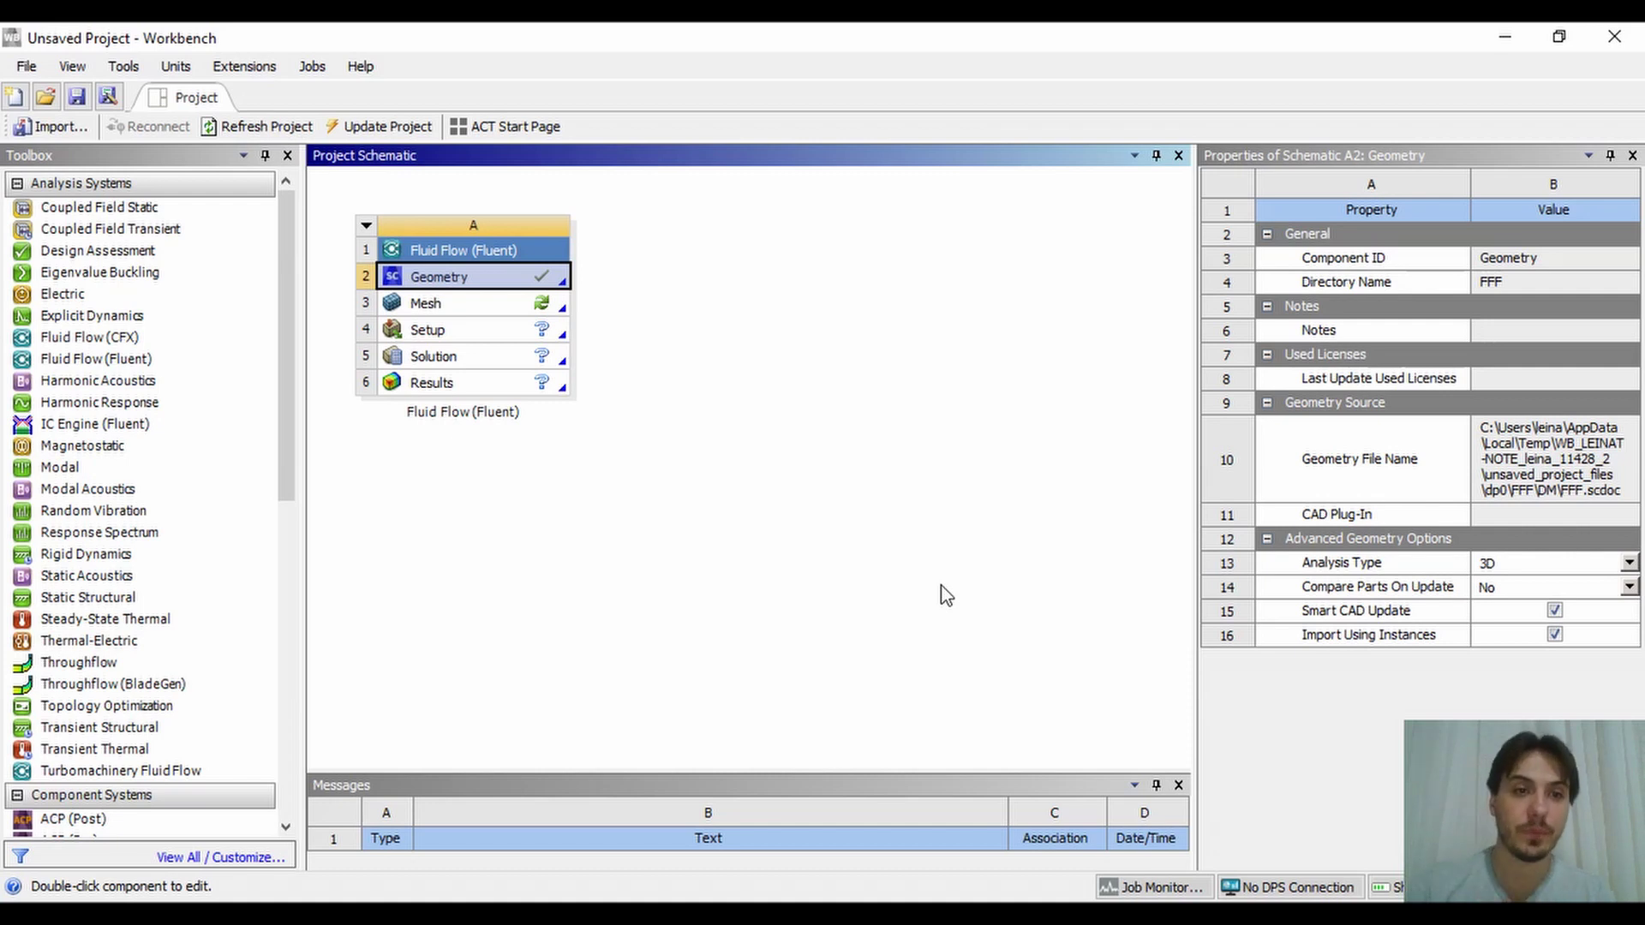
Open the fluid flow system's mesh for editing in the Meshing application and orient the model to face the XY plane.
{"action": "left_click", "coordinate": [445, 312]}
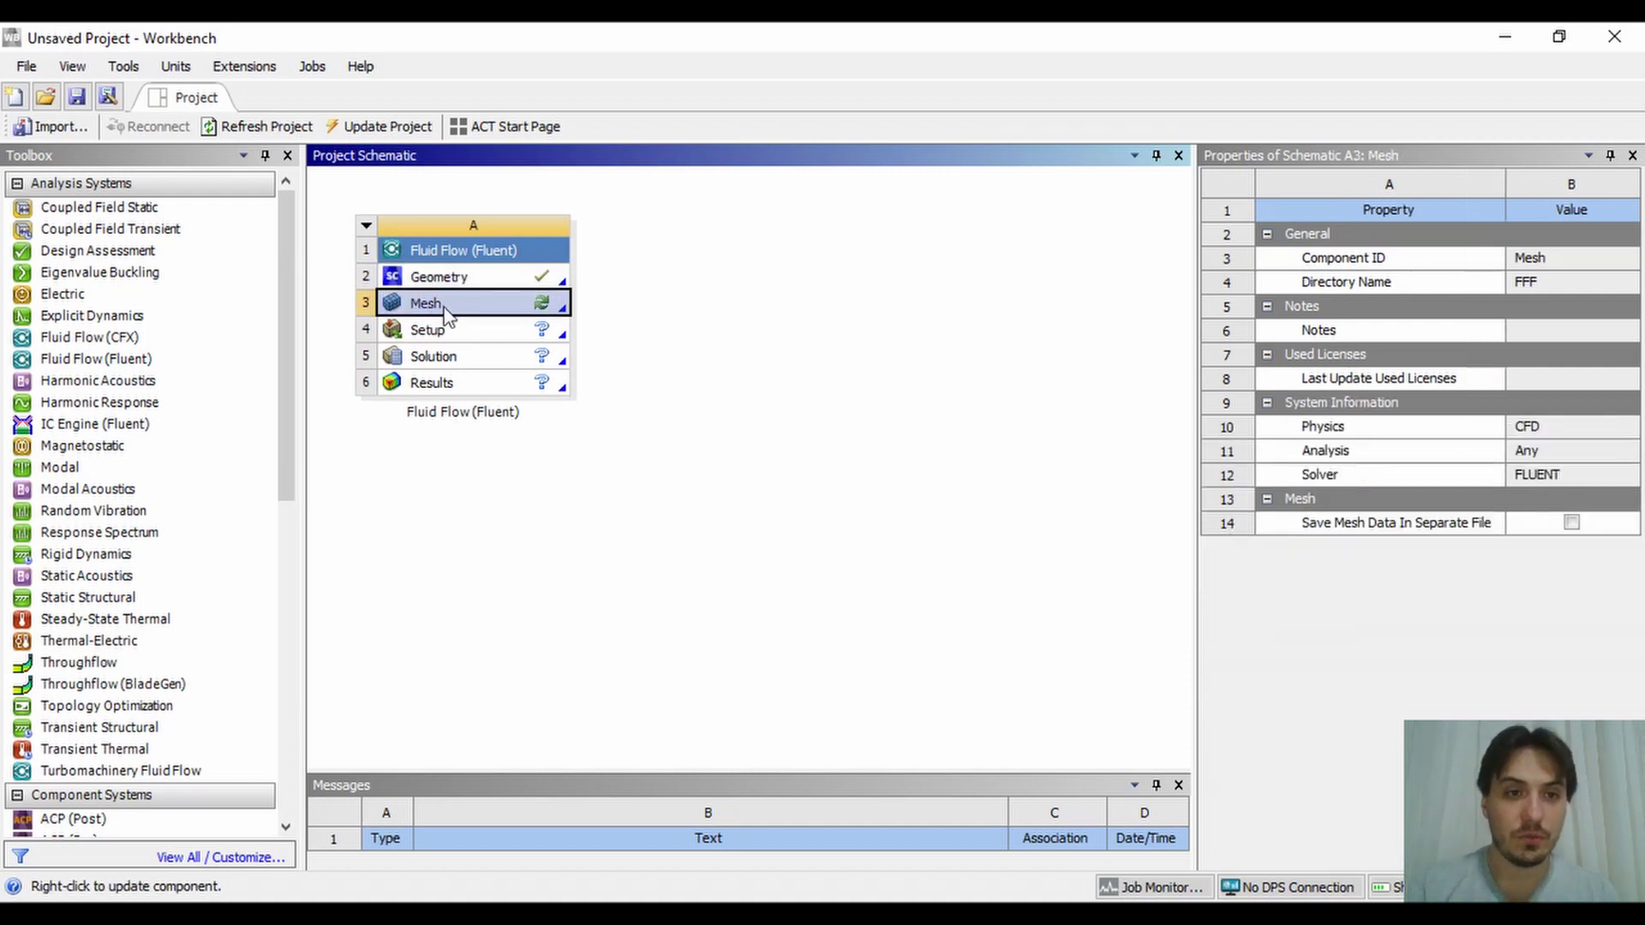
{"action": "right_click", "coordinate": [445, 312]}
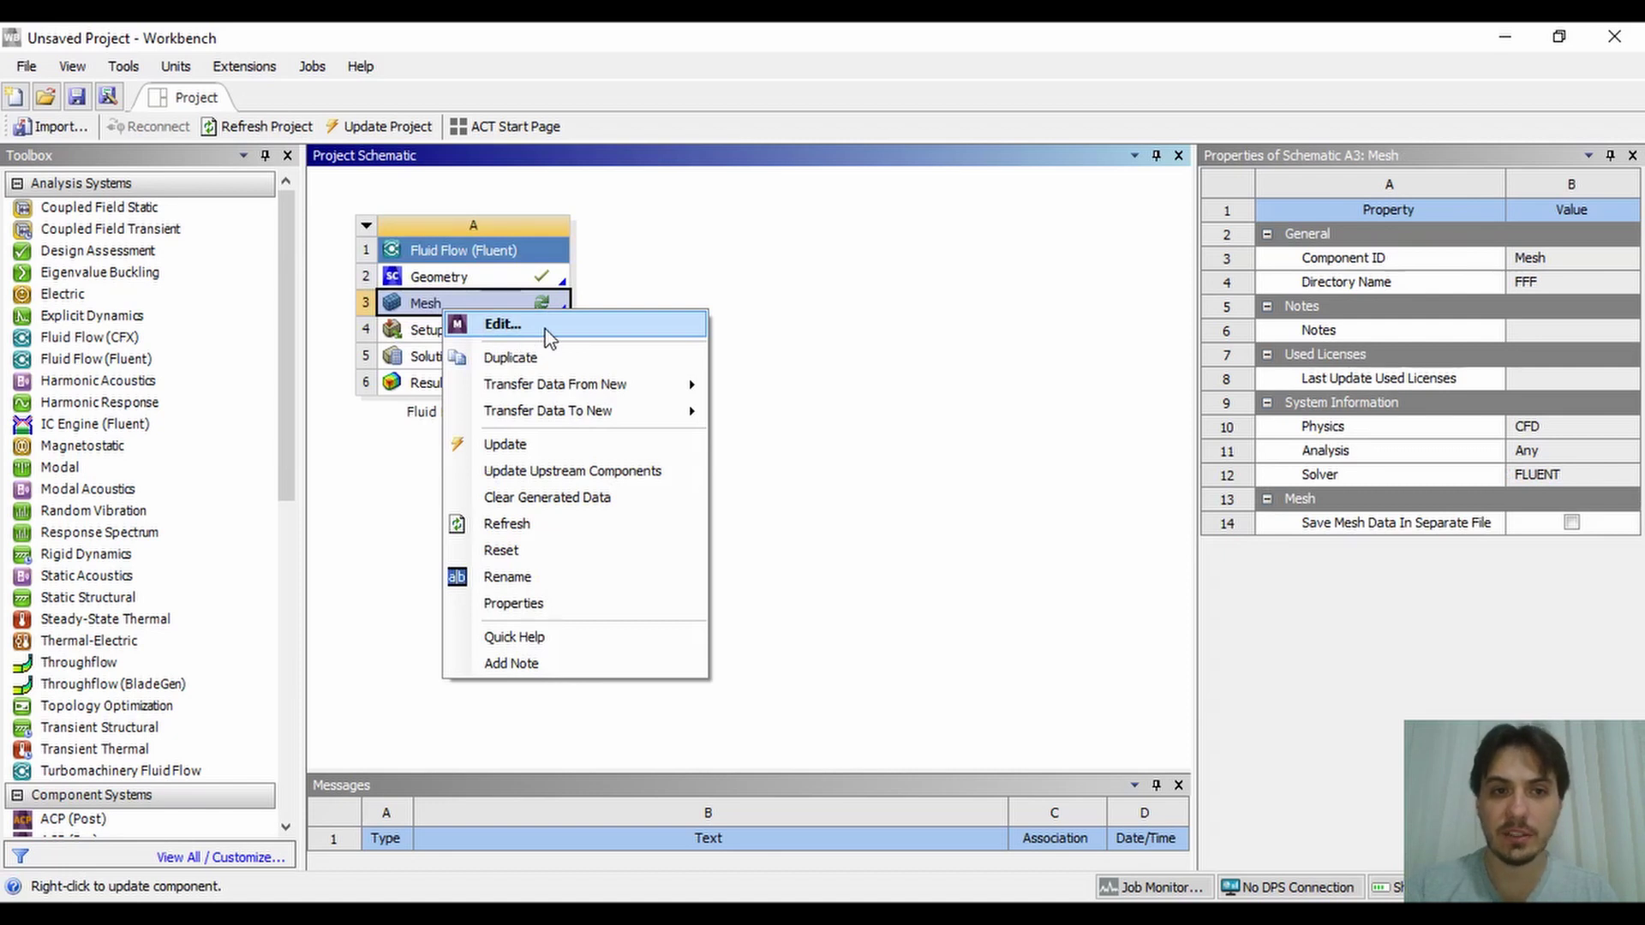
{"action": "left_click", "coordinate": [548, 334]}
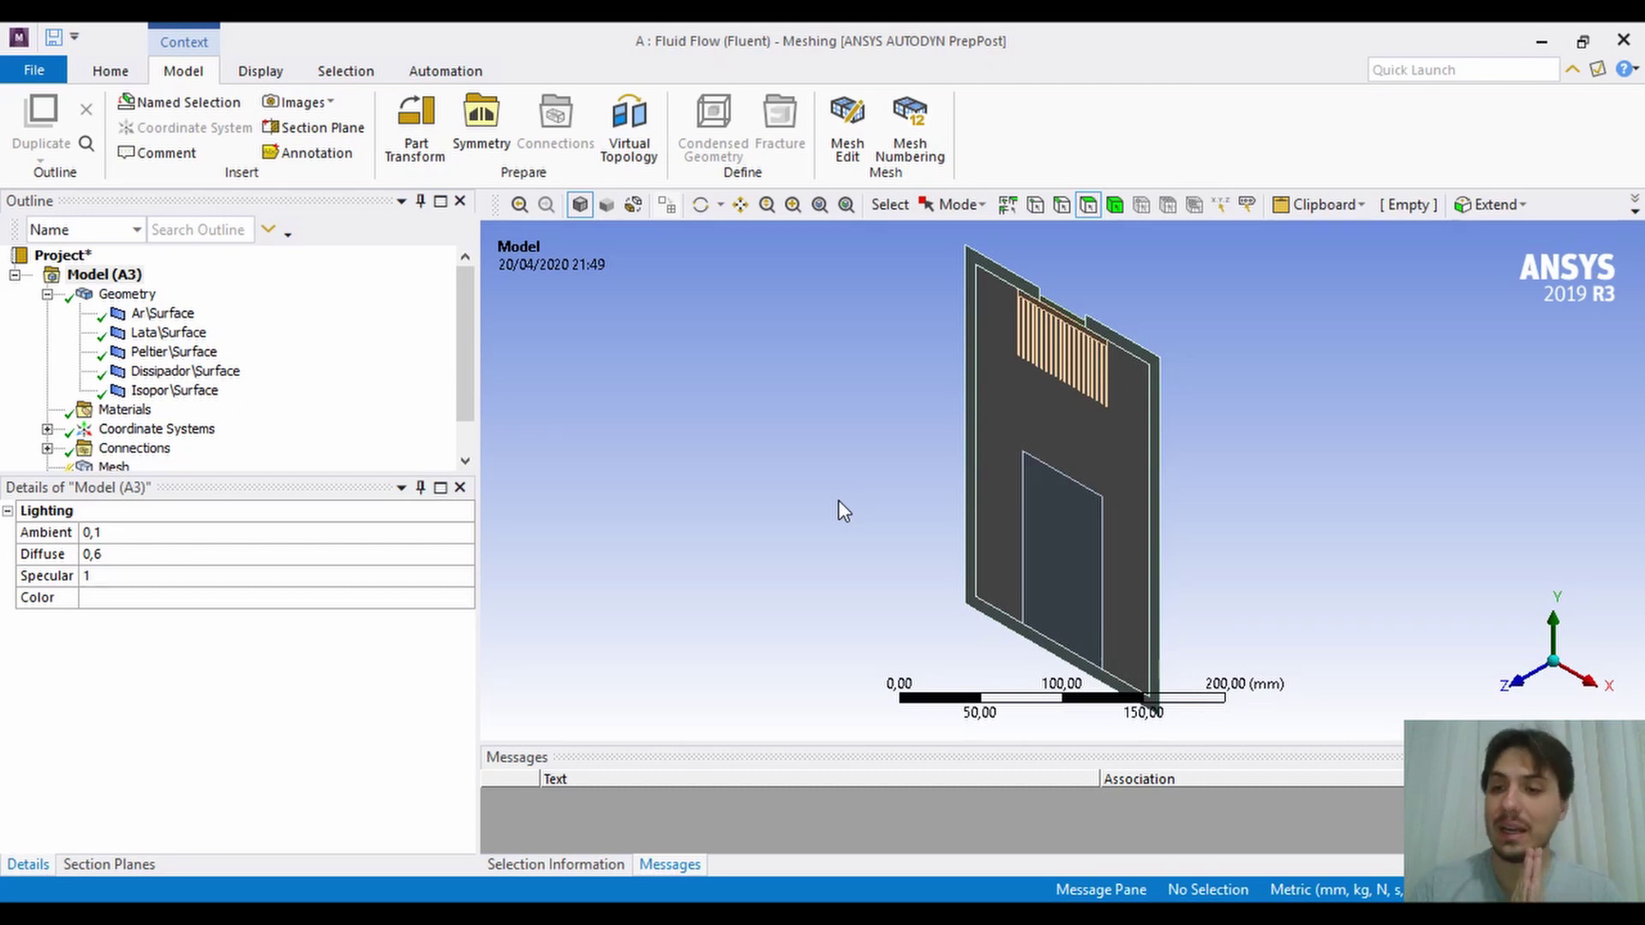
{"action": "left_click", "coordinate": [1524, 689]}
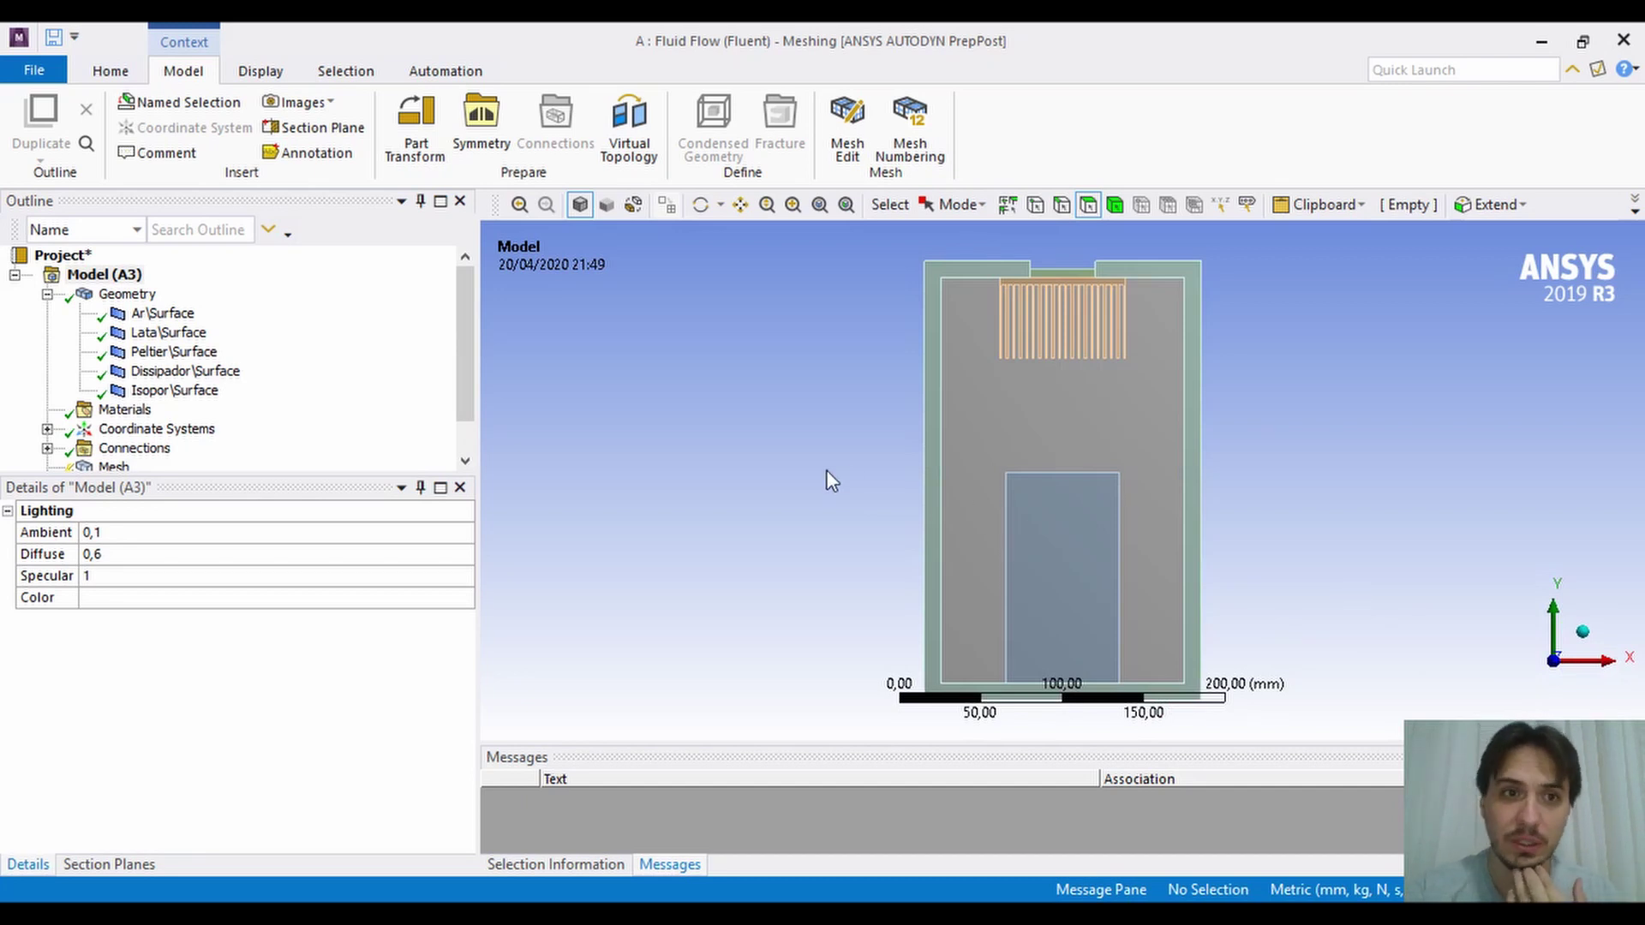
Generate the mesh for the whole model with the default element size.
{"action": "left_click", "coordinate": [111, 70]}
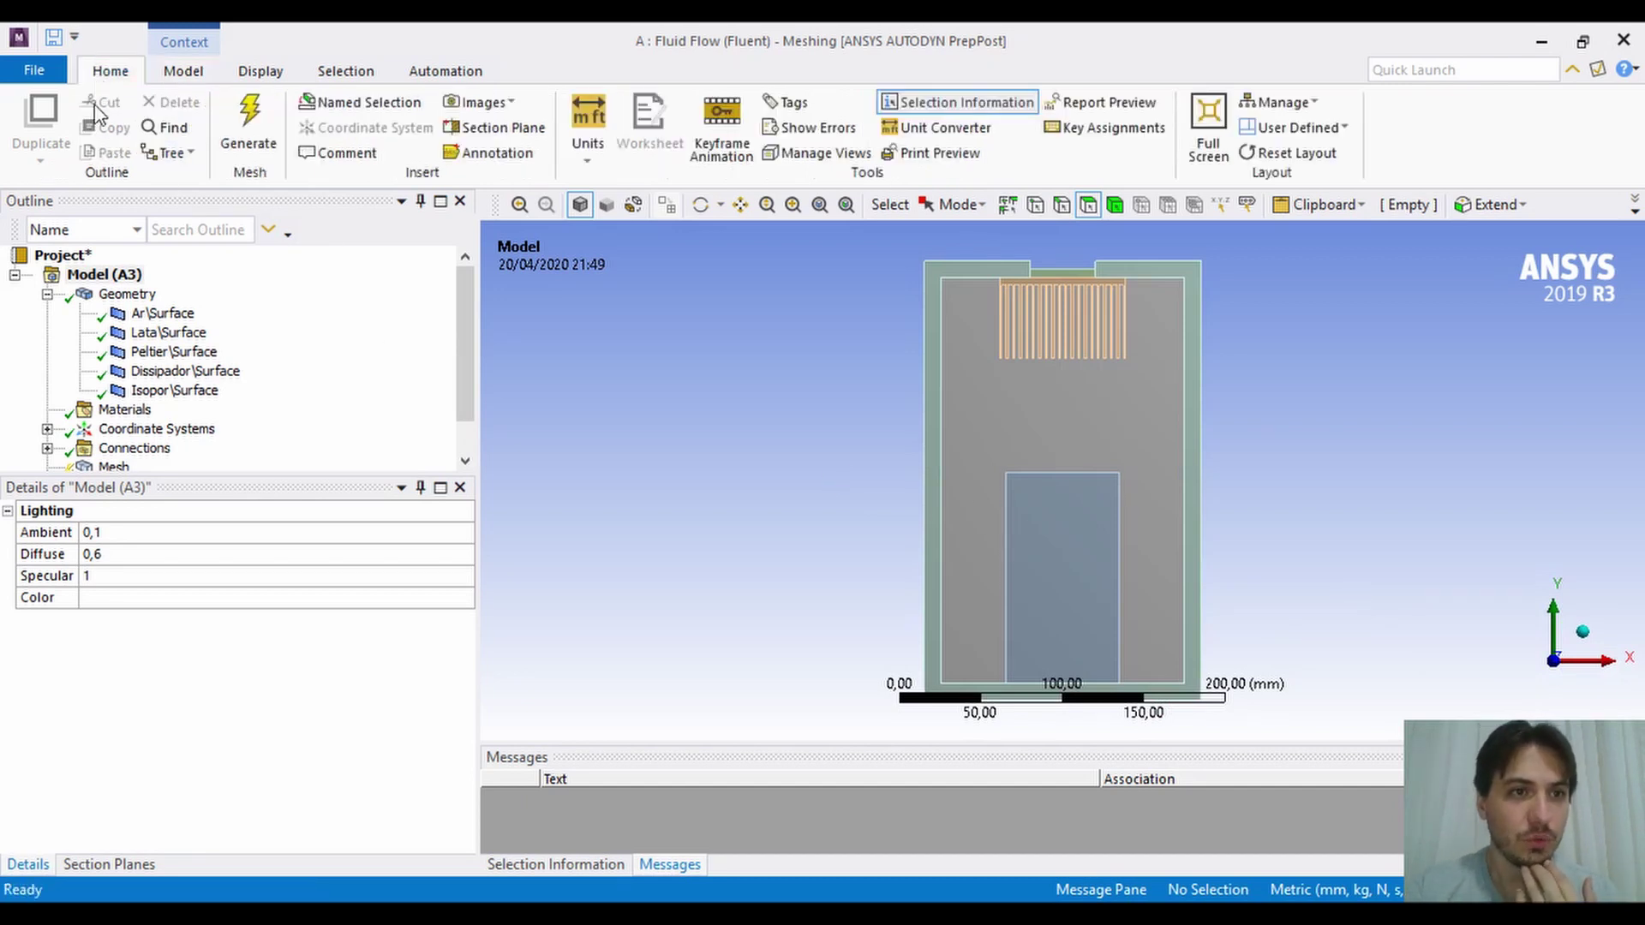
{"action": "left_click", "coordinate": [114, 466]}
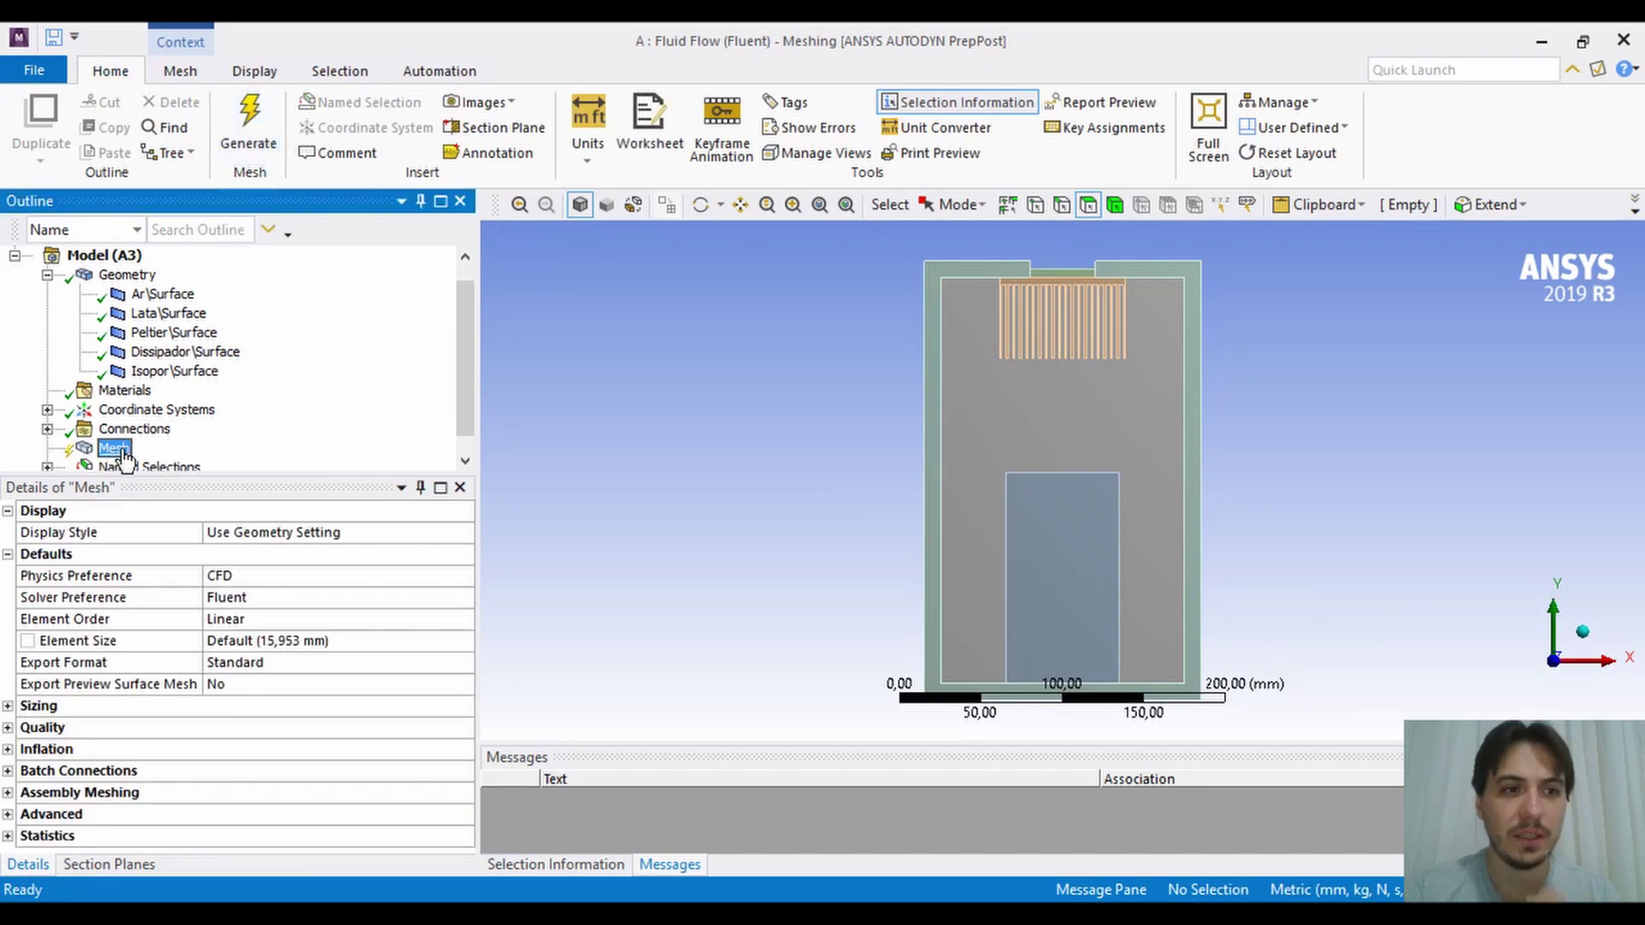
{"action": "left_click", "coordinate": [249, 120]}
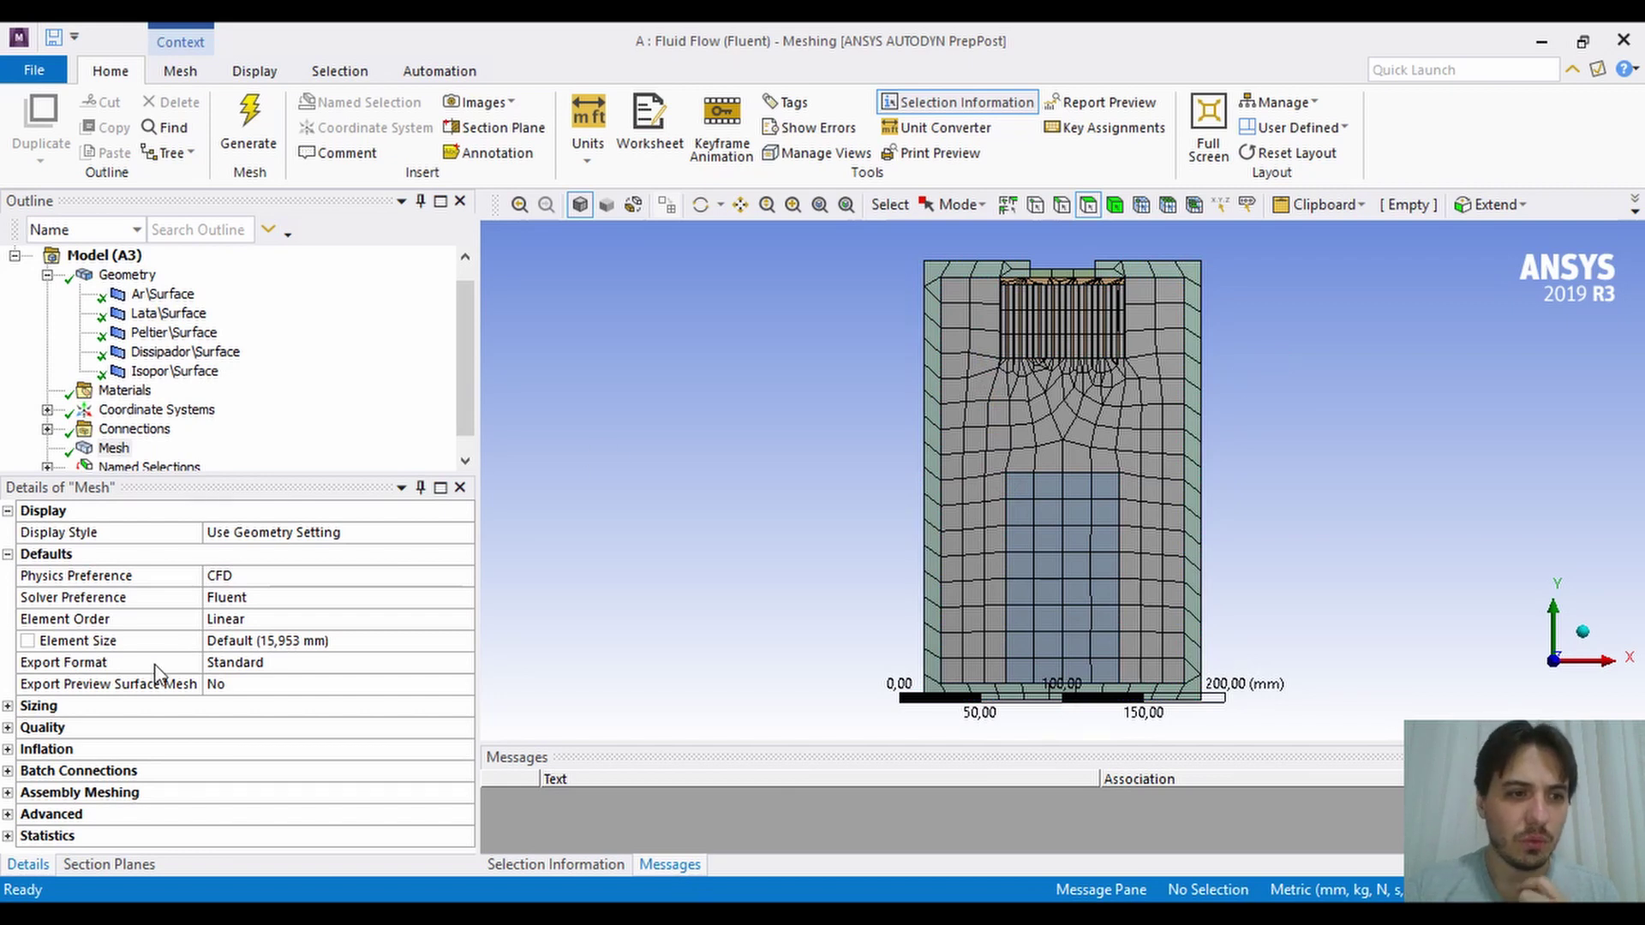
Set the global mesh element size to 1 mm and regenerate the mesh.
{"action": "left_click", "coordinate": [334, 639]}
{"action": "type", "text": "1"}
{"action": "key", "text": "Return"}
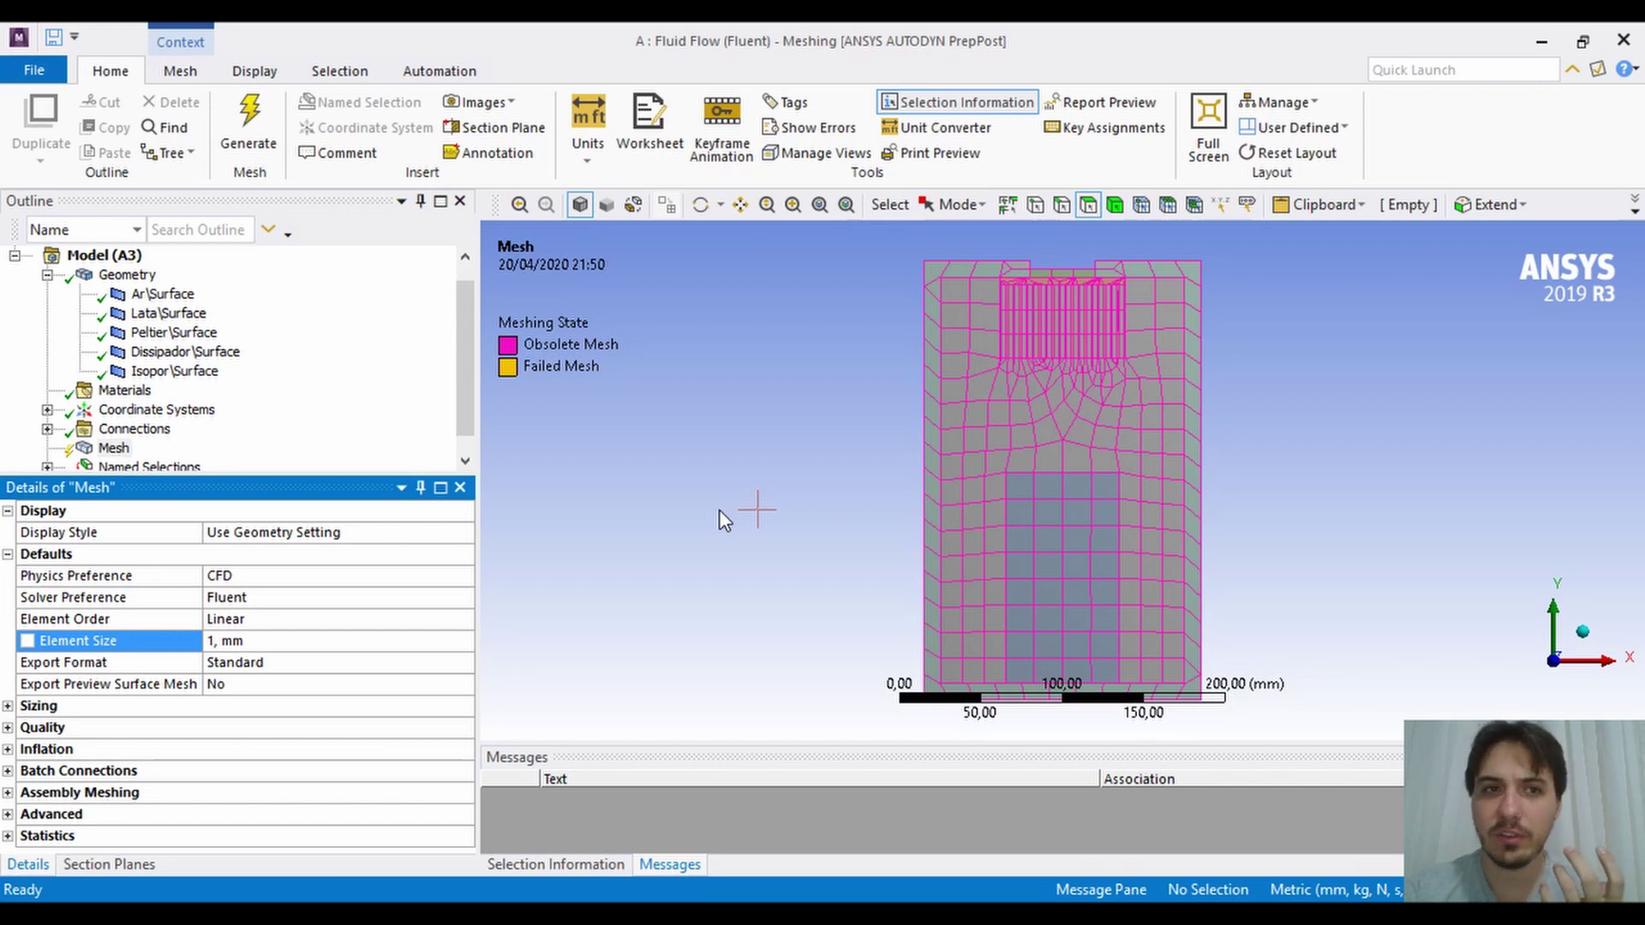
{"action": "left_click", "coordinate": [245, 128]}
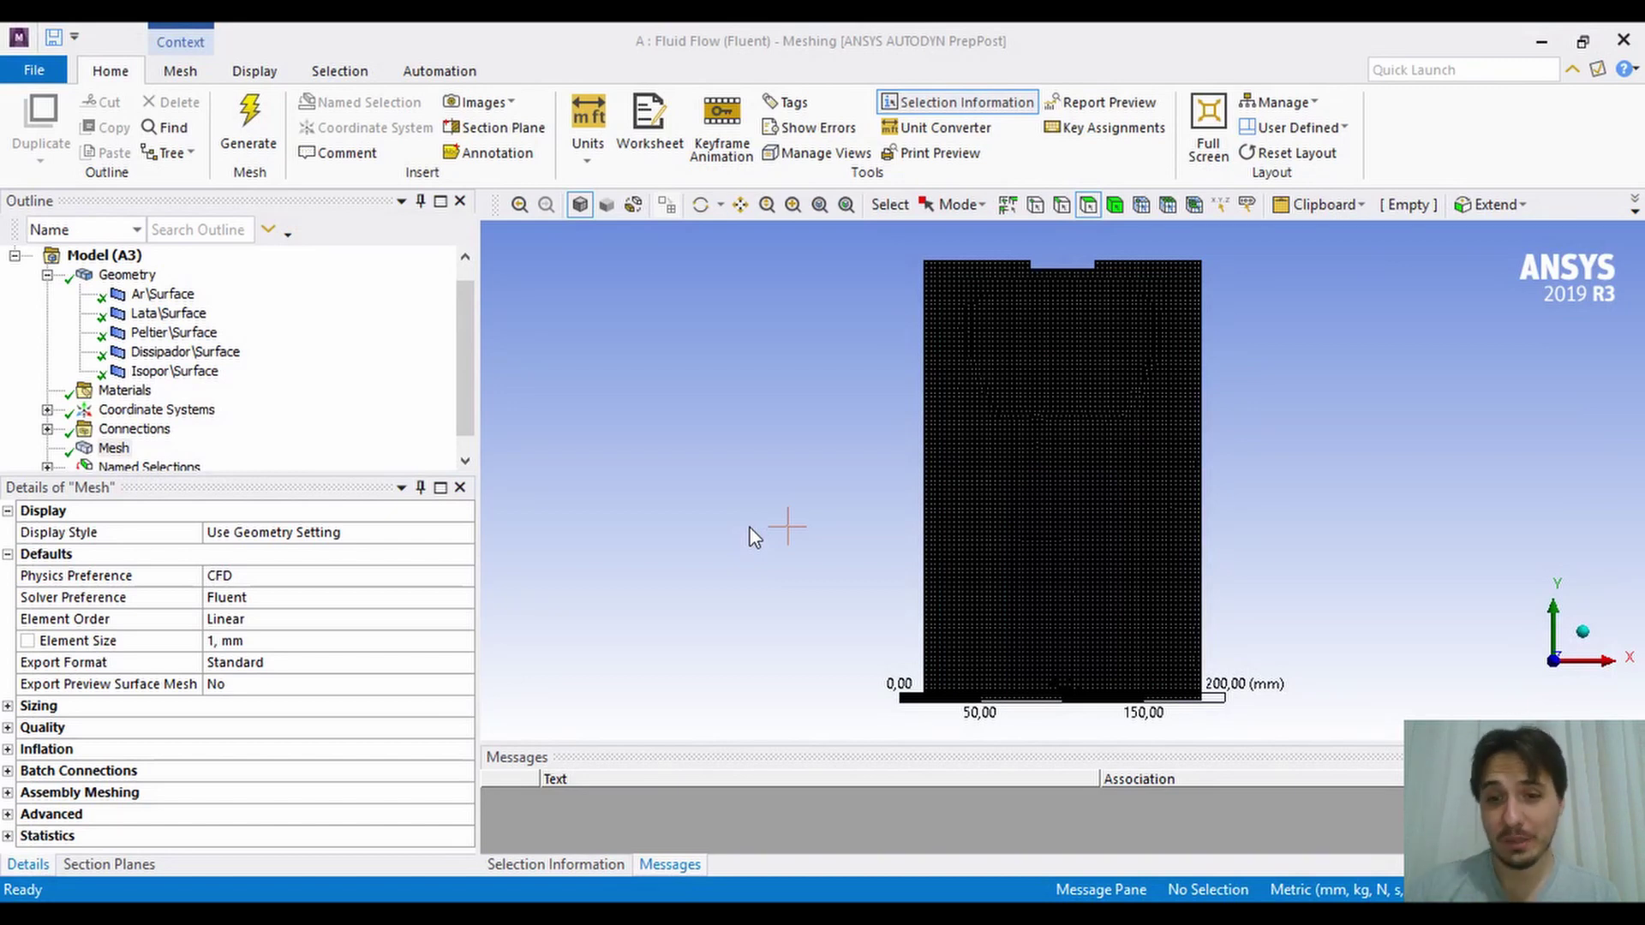
Examine the density of the generated mesh around the heat sink fins and the can.
{"action": "scroll", "coordinate": [1046, 360], "scroll_direction": "down", "scroll_amount": 2}
{"action": "scroll", "coordinate": [1020, 385], "scroll_direction": "up", "scroll_amount": 5}
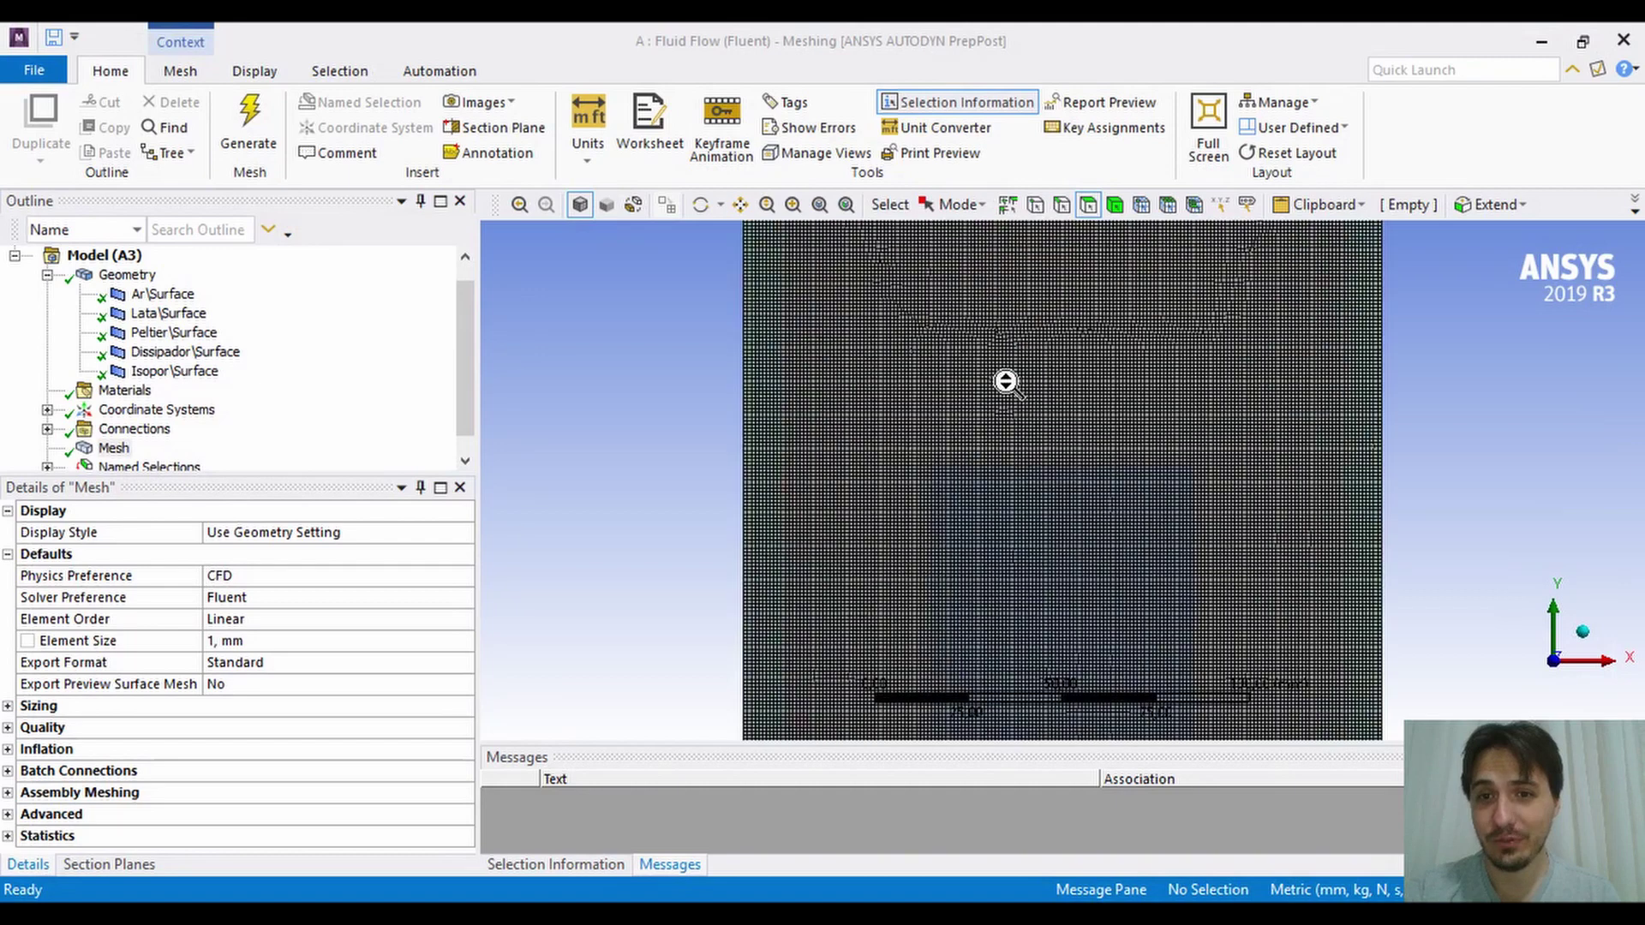
{"action": "scroll", "coordinate": [1005, 381], "scroll_direction": "up", "scroll_amount": 3}
{"action": "scroll", "coordinate": [1006, 381], "scroll_direction": "down", "scroll_amount": 4}
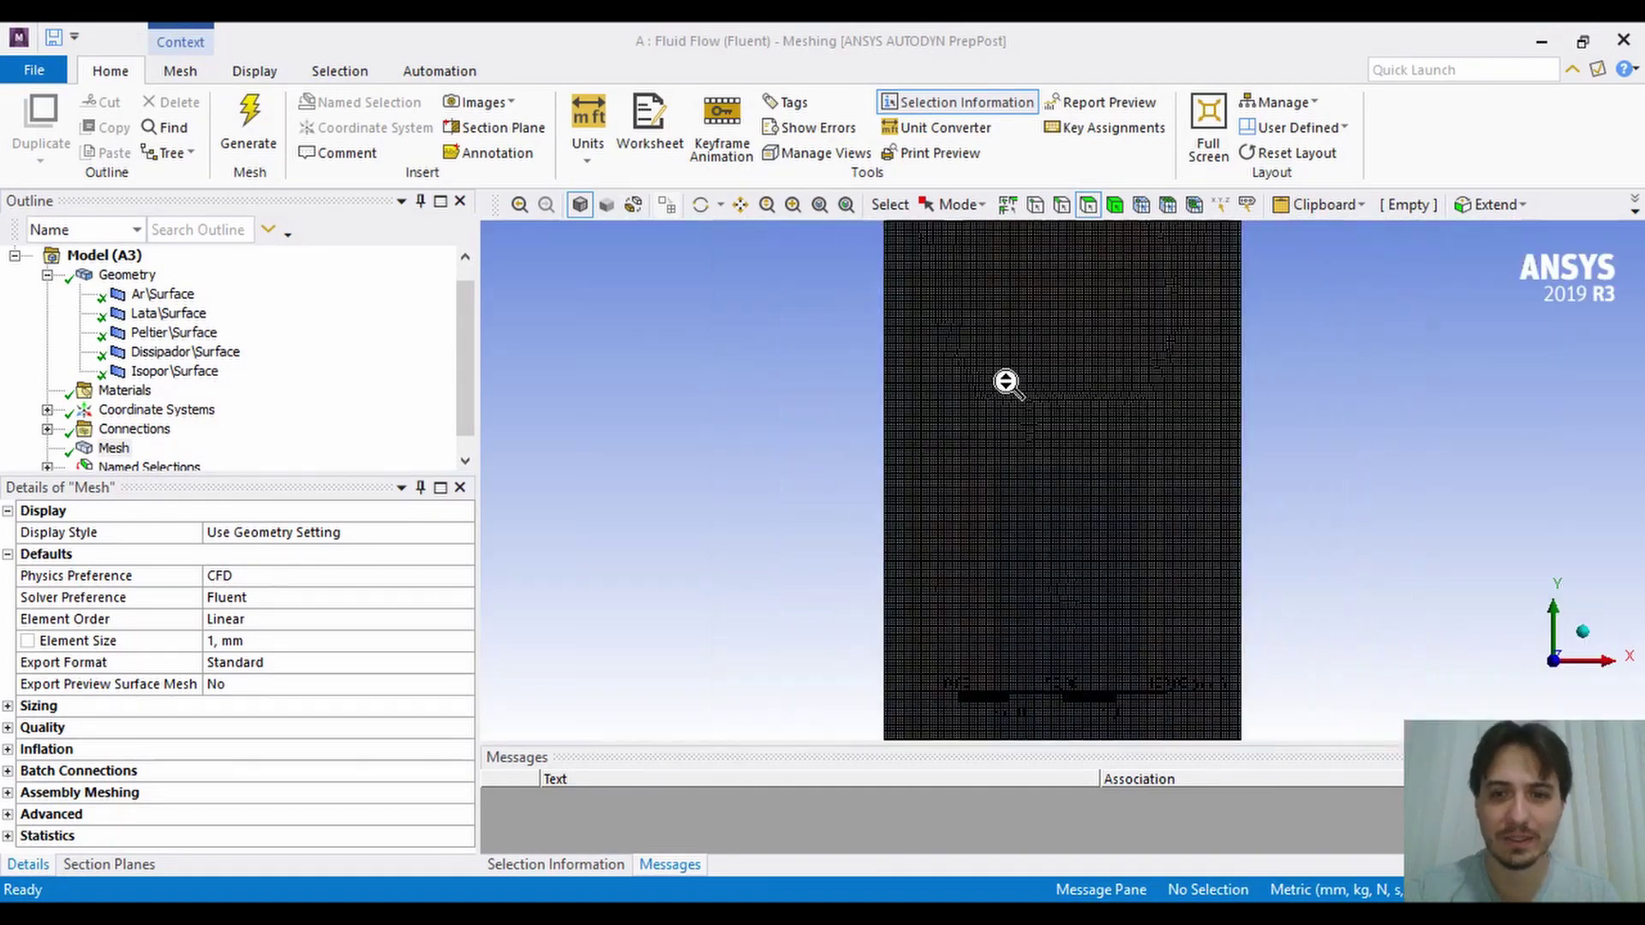
{"action": "scroll", "coordinate": [1011, 411], "scroll_direction": "down", "scroll_amount": 1}
{"action": "scroll", "coordinate": [1017, 450], "scroll_direction": "down", "scroll_amount": 2}
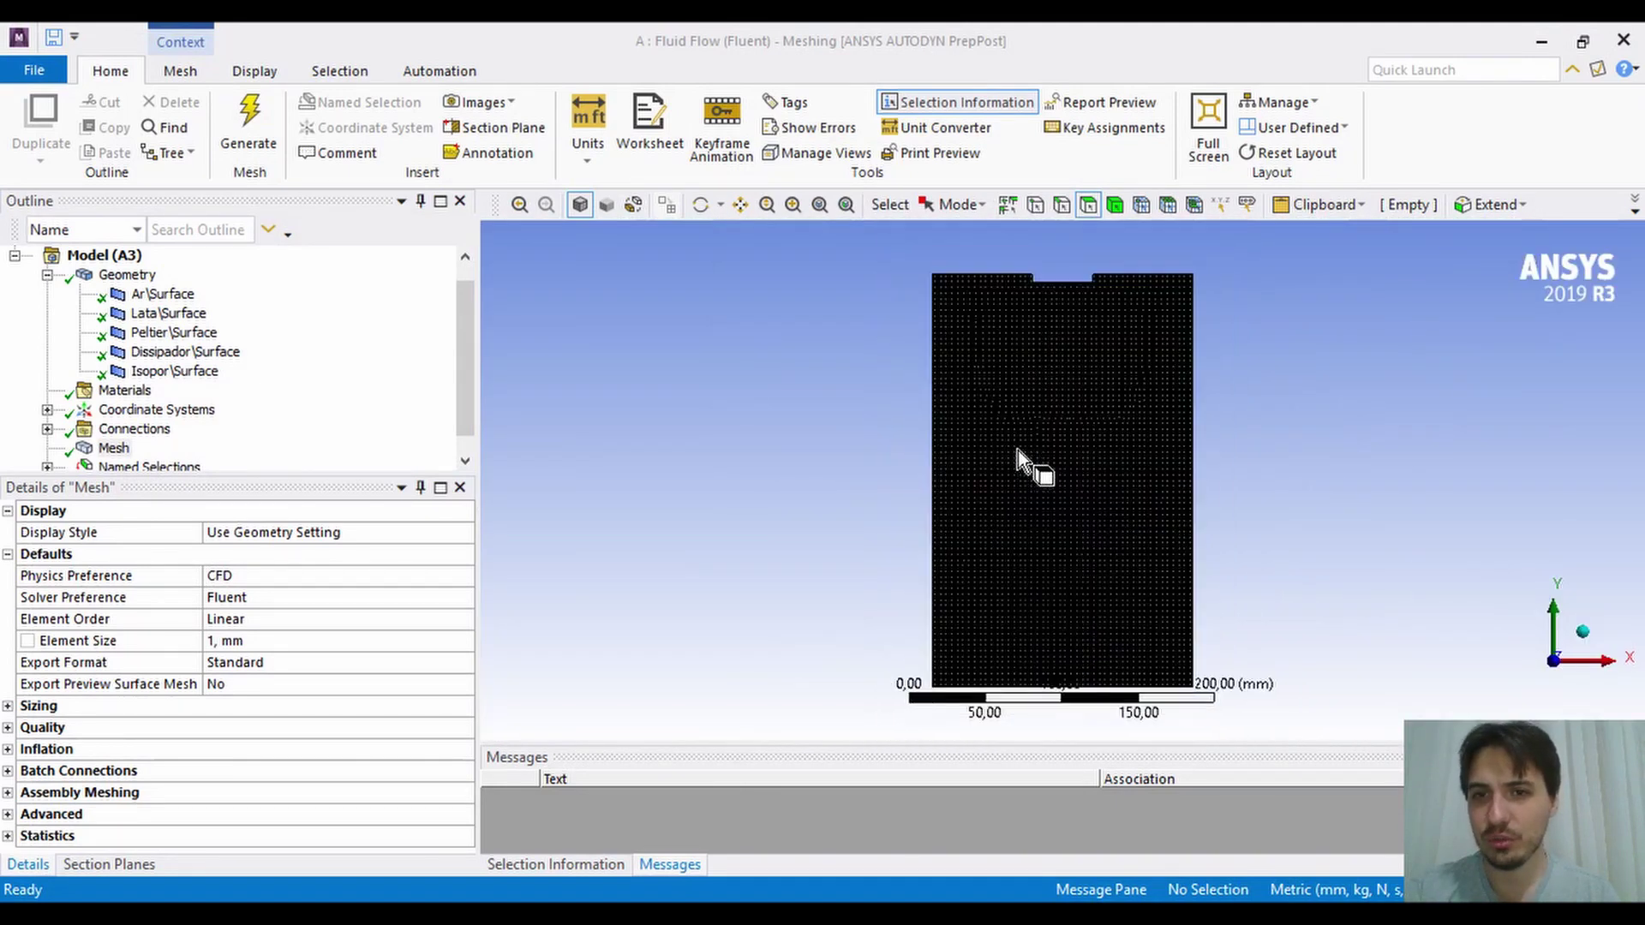
{"action": "scroll", "coordinate": [1018, 450], "scroll_direction": "down", "scroll_amount": 1}
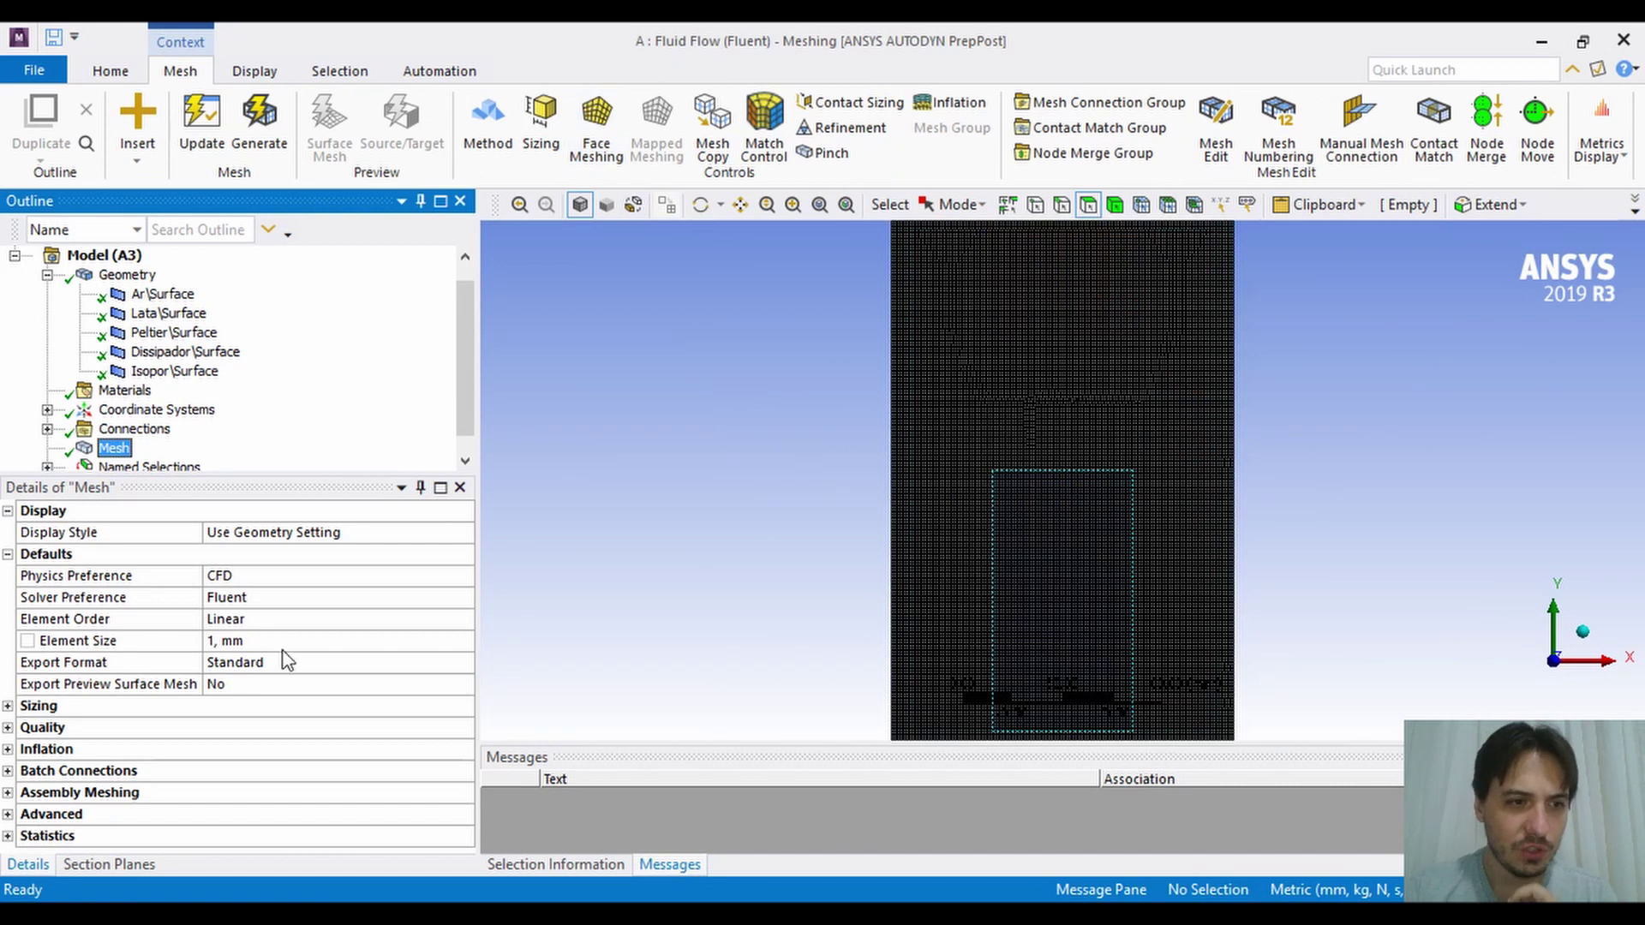
Set the global mesh element size to 5 mm.
{"action": "left_click", "coordinate": [343, 650]}
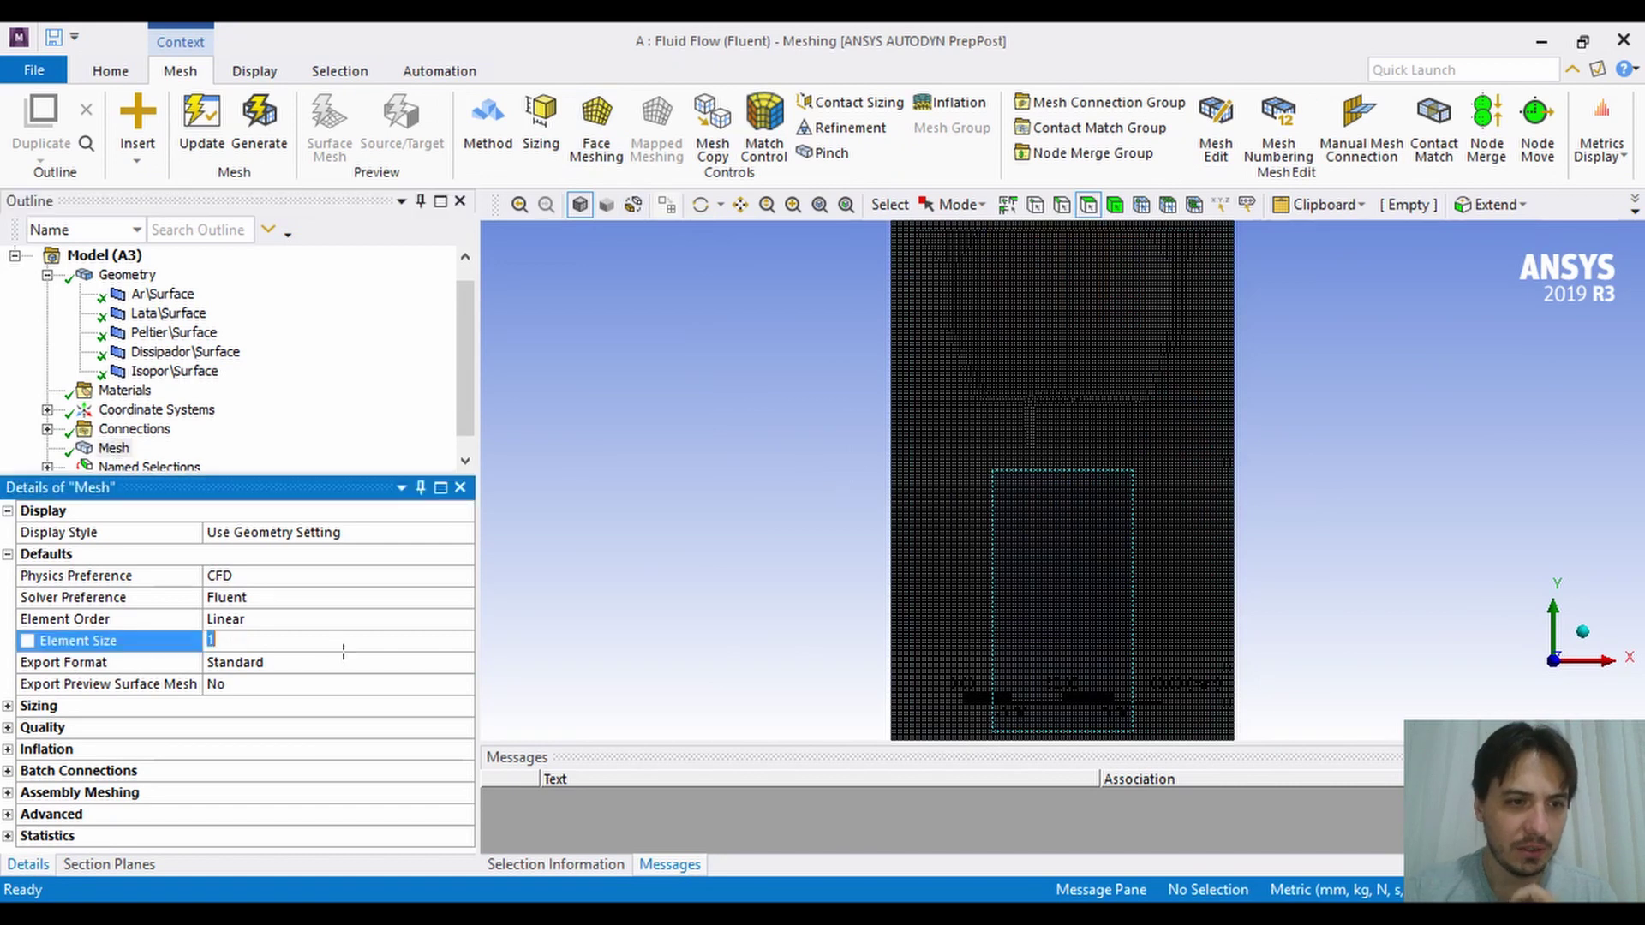
{"action": "type", "text": "5"}
{"action": "key", "text": "Return"}
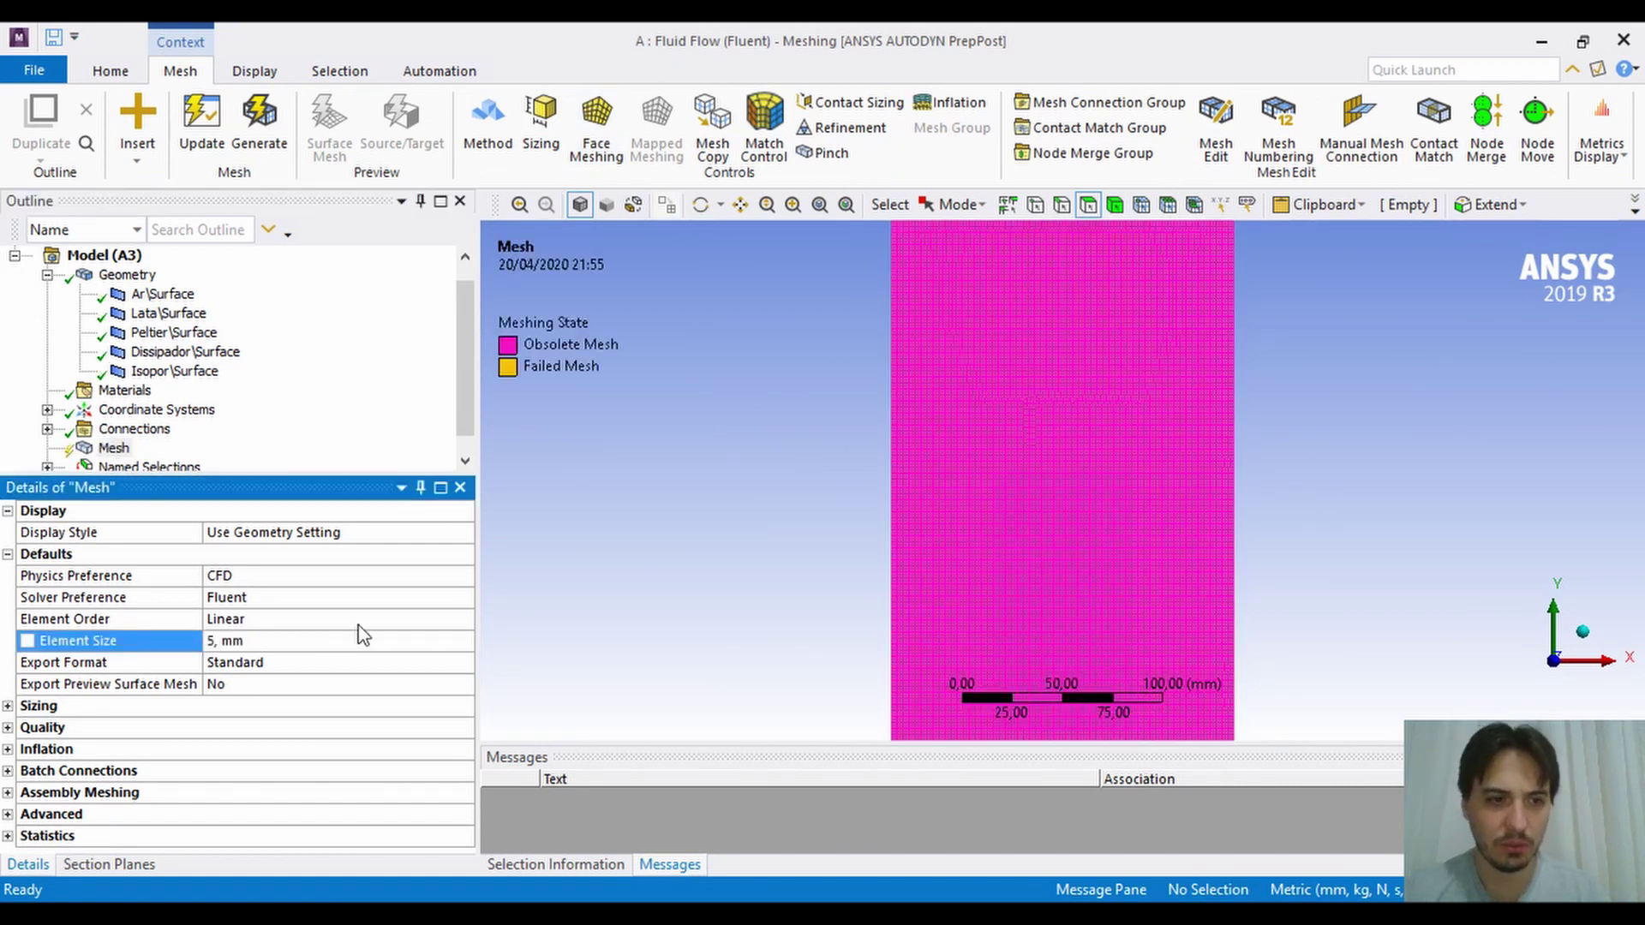
Insert a sizing control under the mesh and set its element size to 2 mm.
{"action": "right_click", "coordinate": [120, 454]}
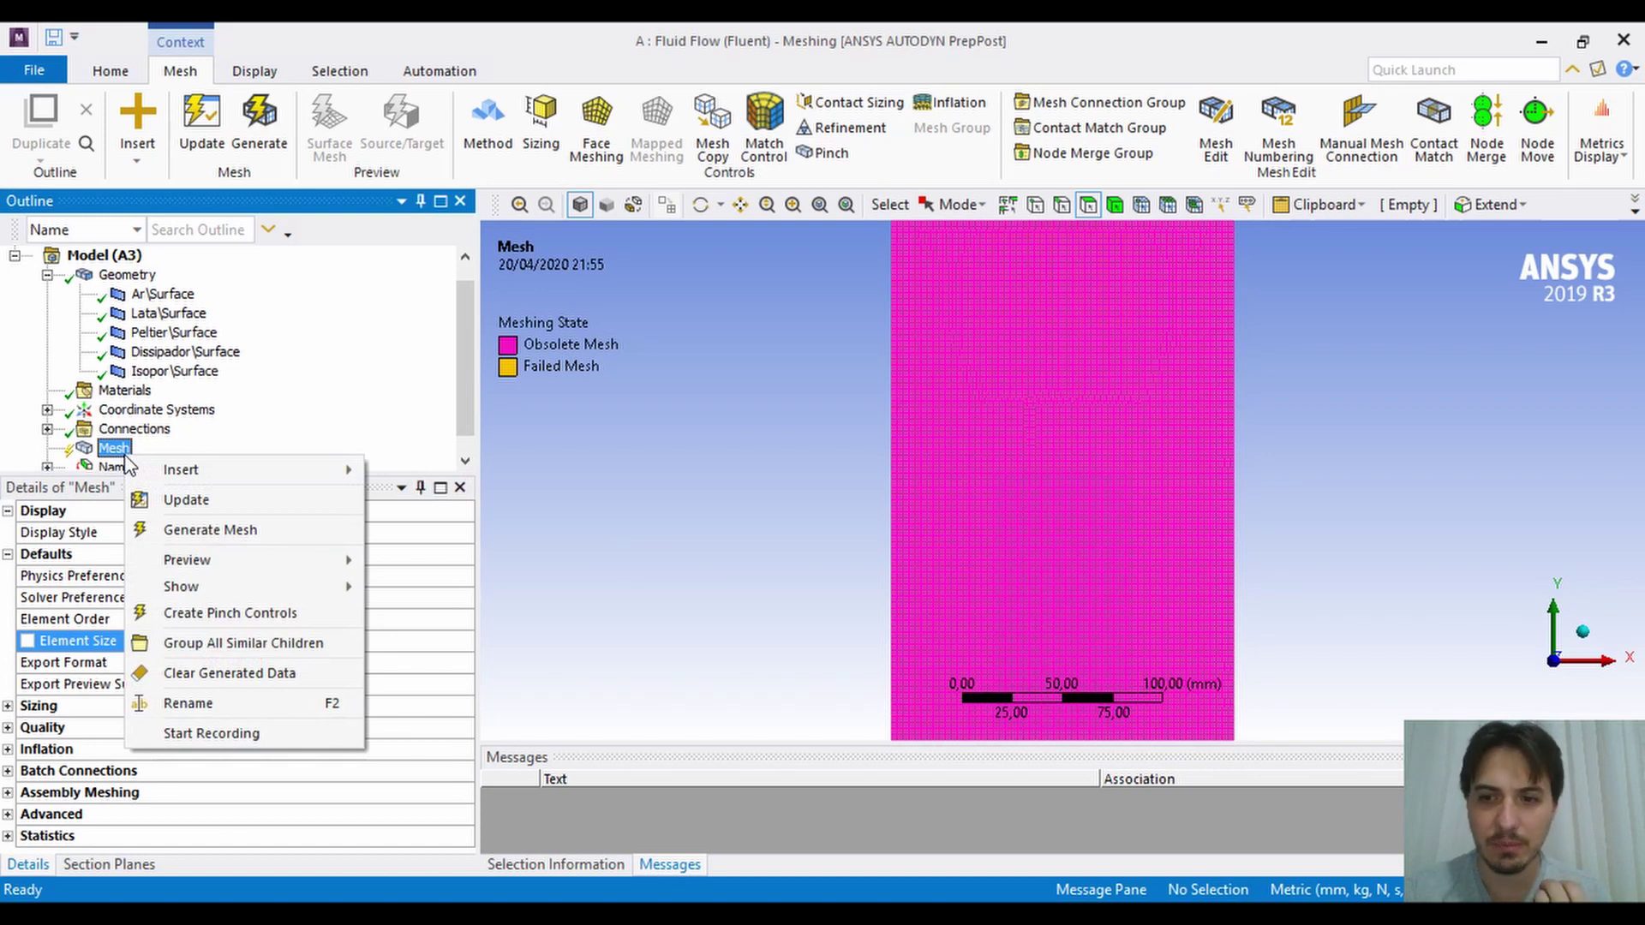
{"action": "mouse_move", "coordinate": [301, 484]}
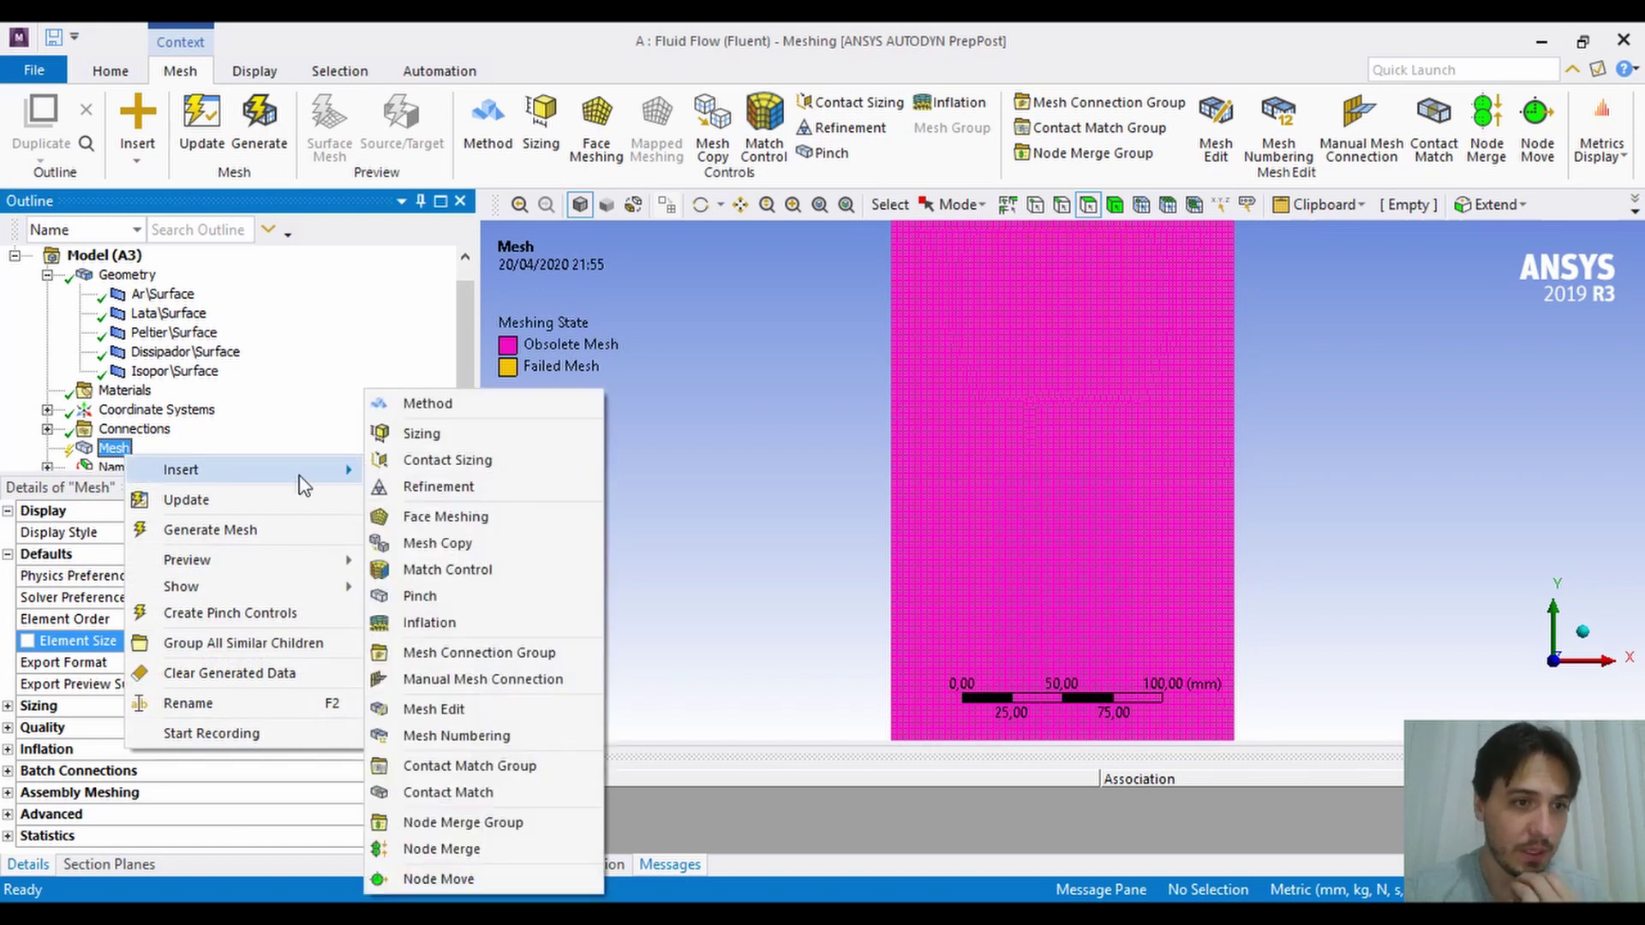
{"action": "left_click", "coordinate": [421, 433]}
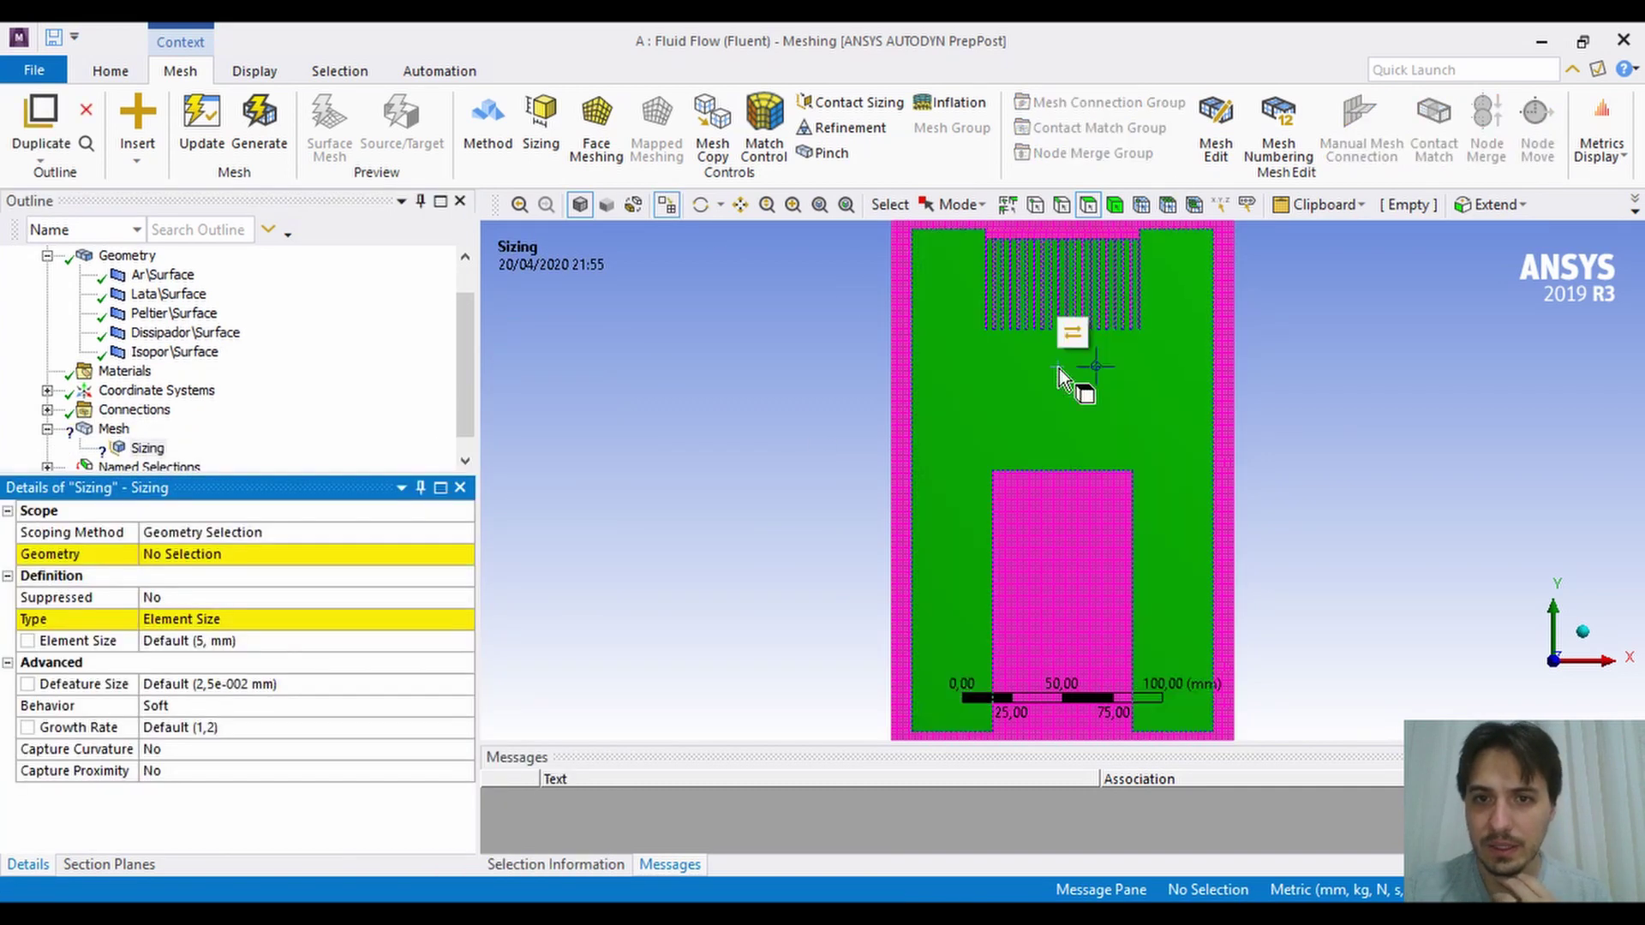
{"action": "left_click", "coordinate": [1057, 368]}
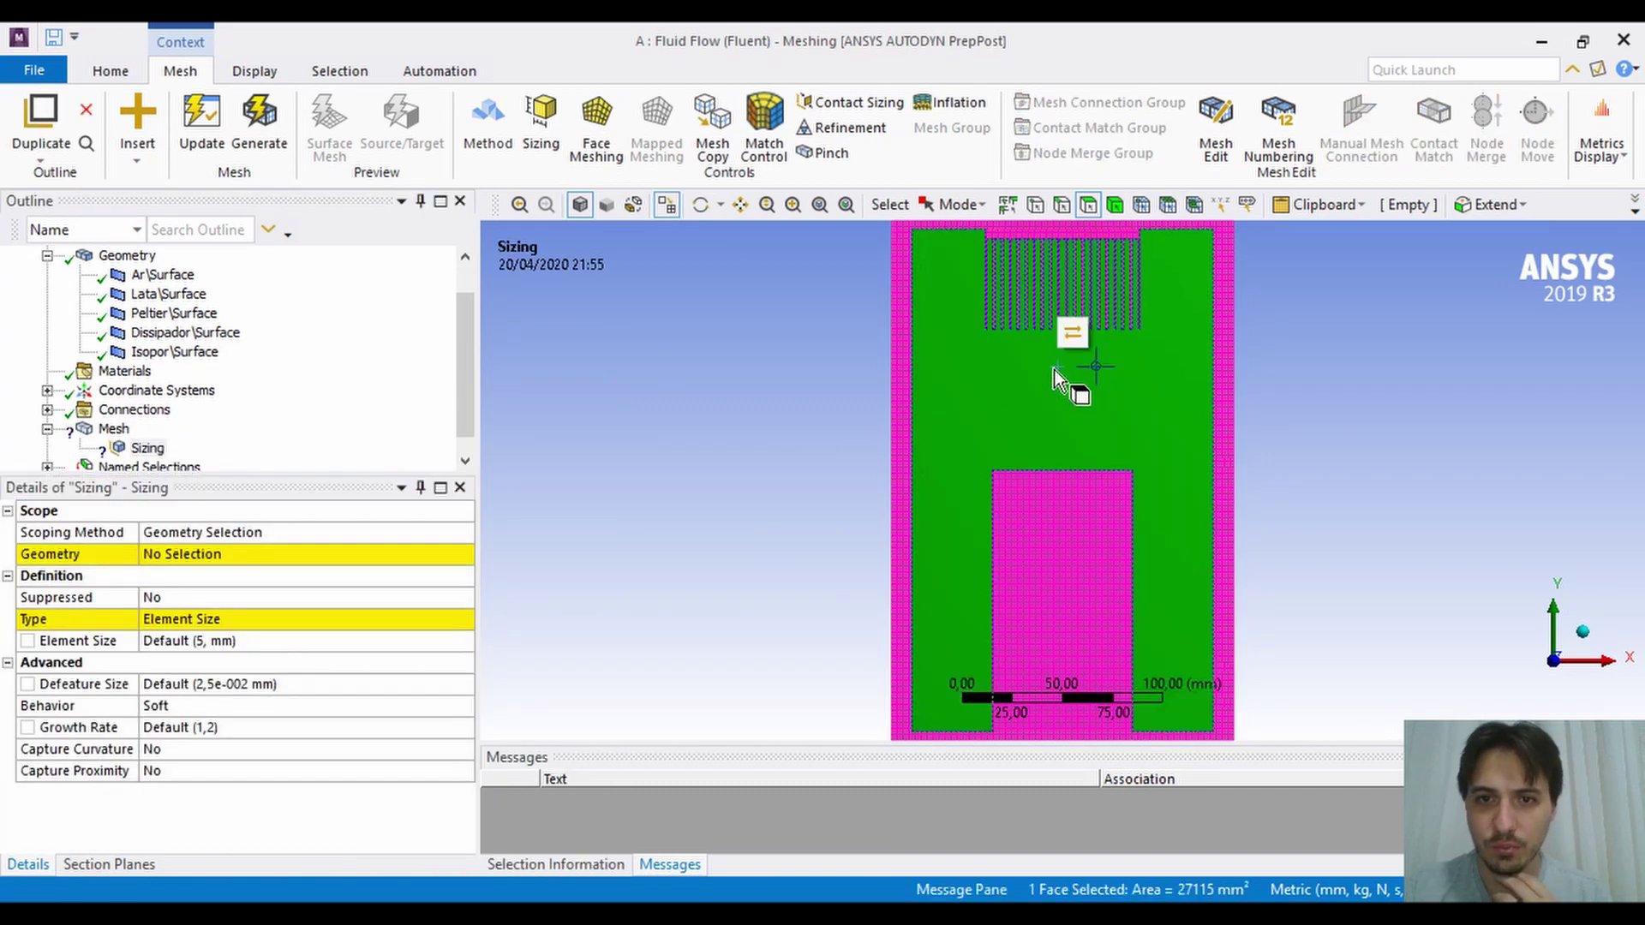
{"action": "left_click", "coordinate": [292, 650]}
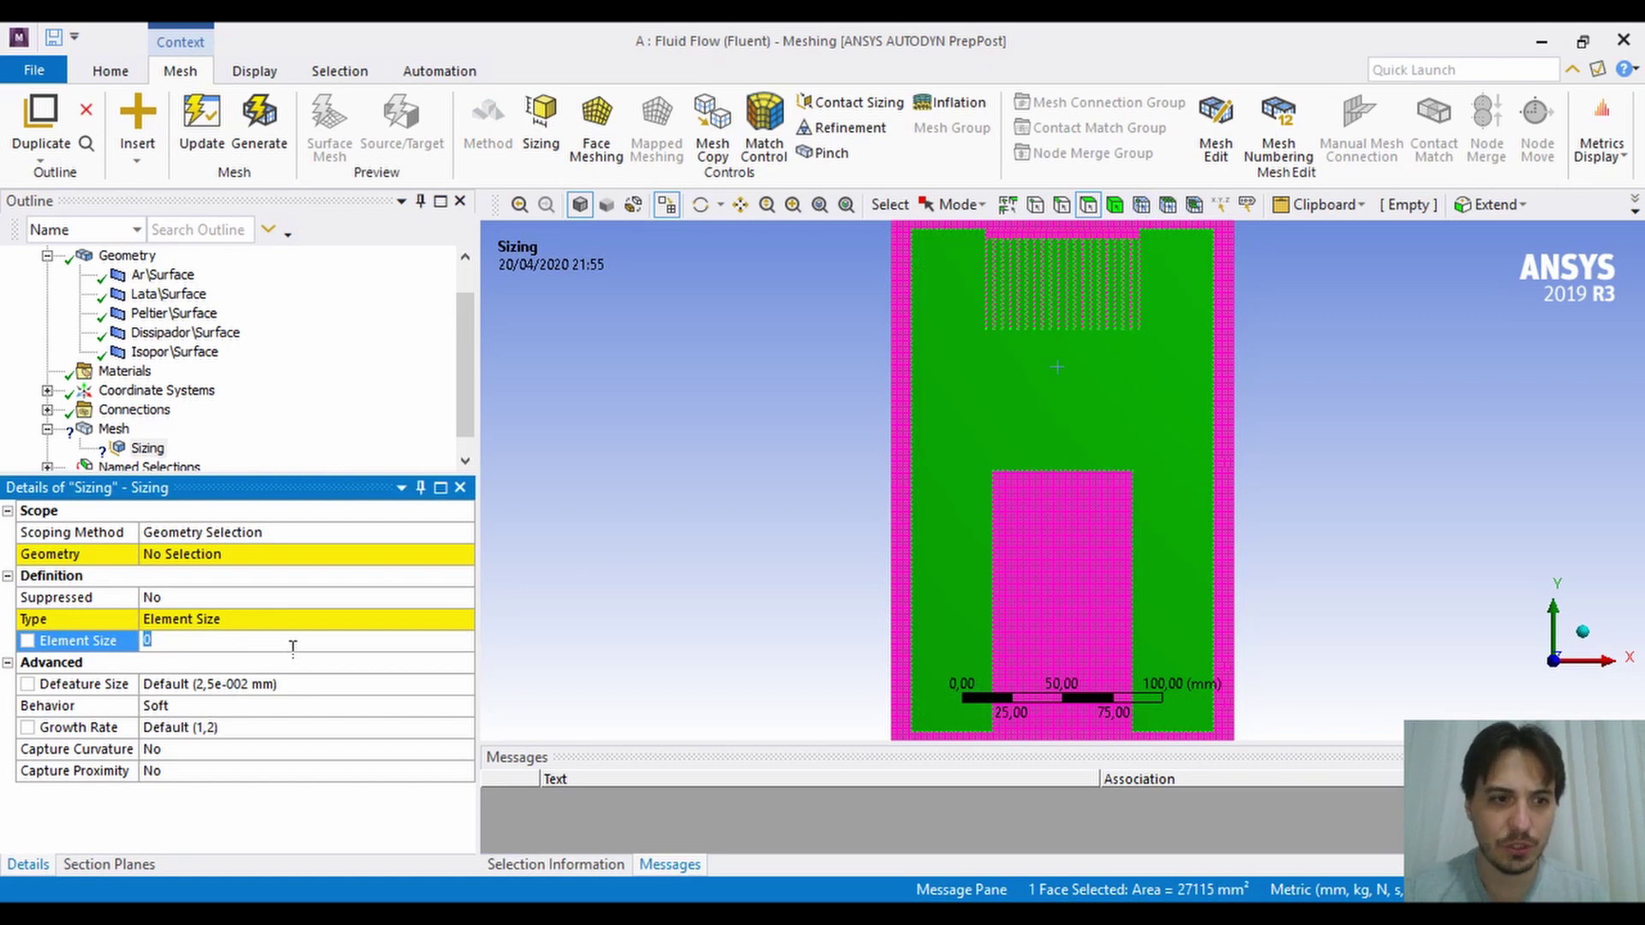
{"action": "type", "text": "2"}
{"action": "key", "text": "Return"}
Scope the sizing control to the air region's face inside the box.
{"action": "left_click", "coordinate": [754, 374]}
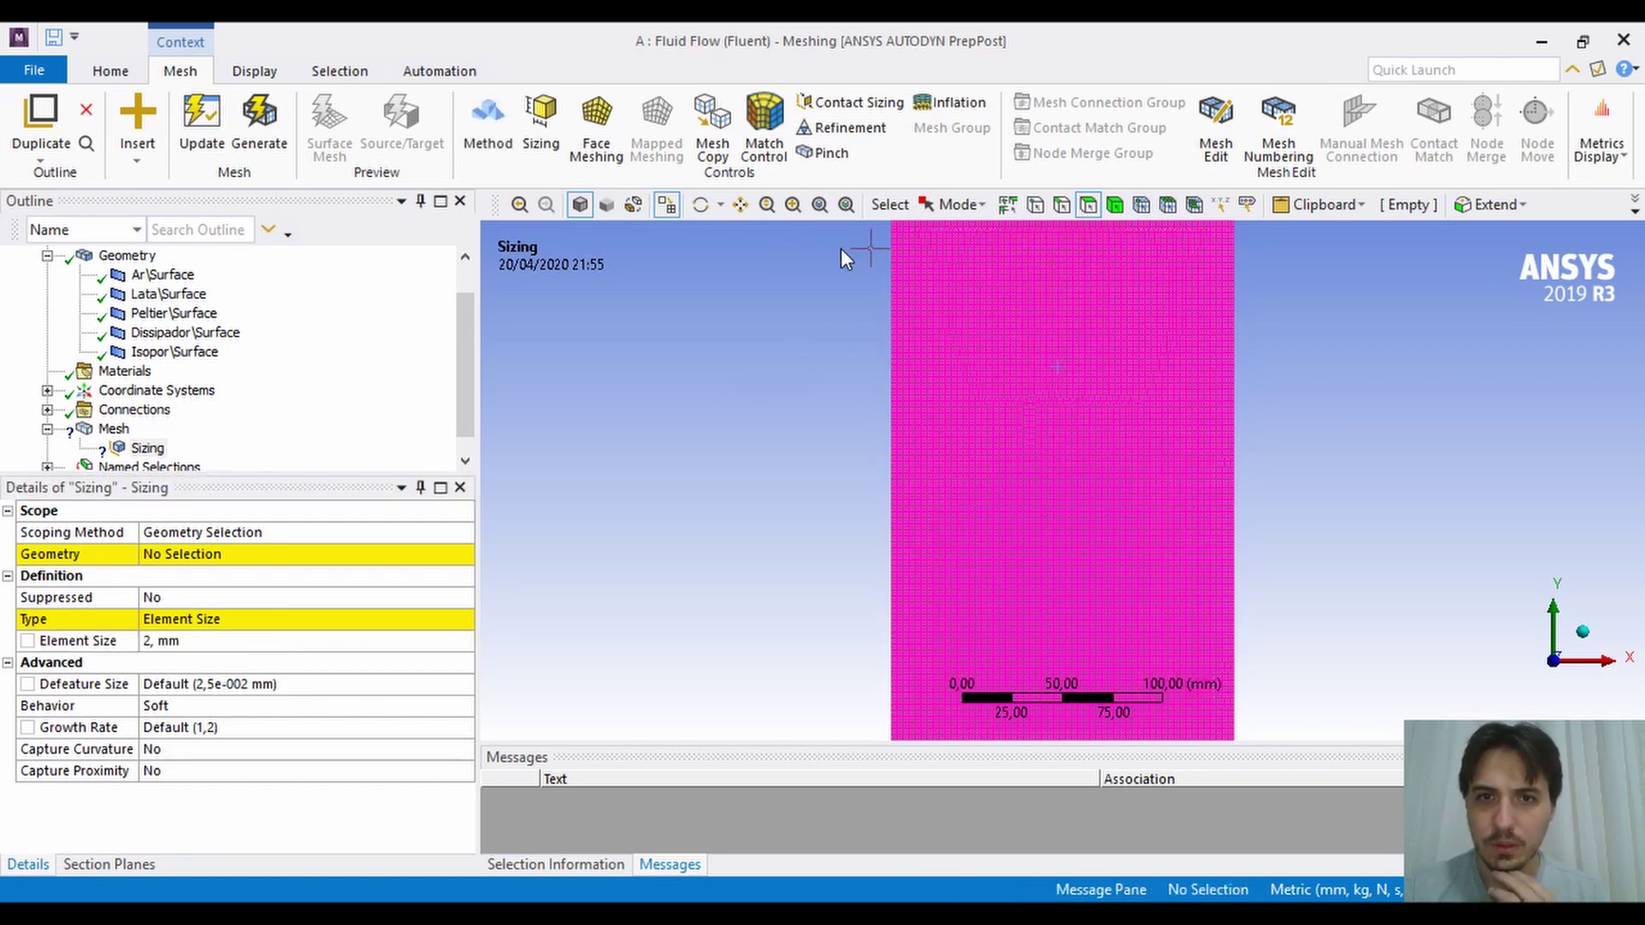
{"action": "left_click", "coordinate": [906, 342]}
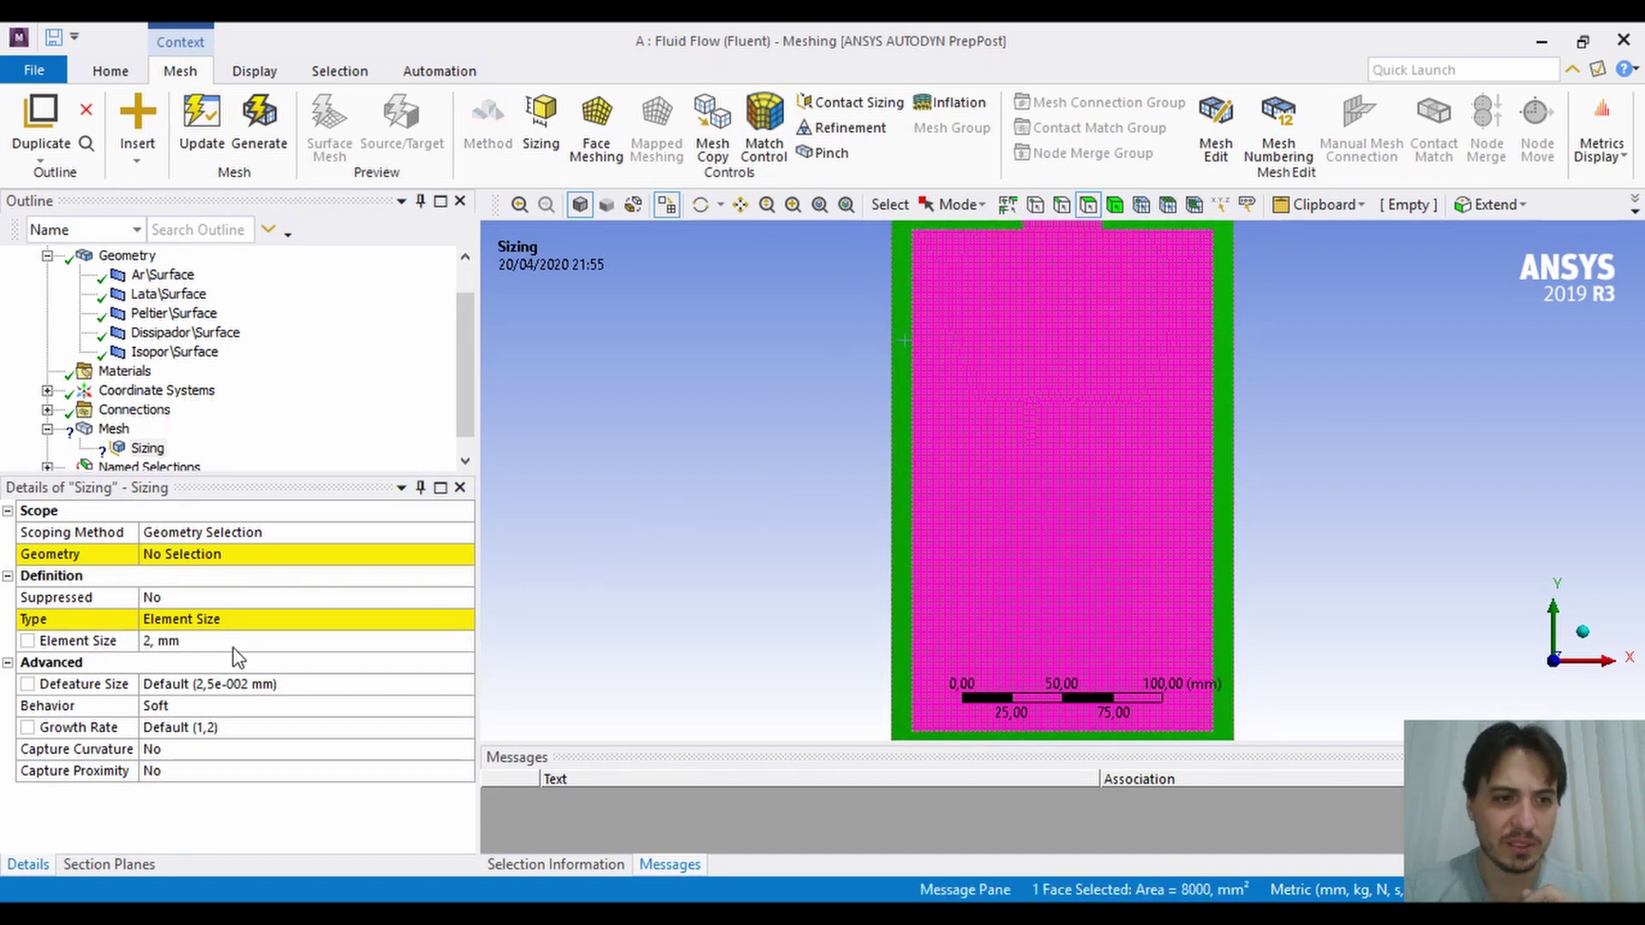
{"action": "left_click", "coordinate": [968, 347]}
{"action": "left_click", "coordinate": [264, 556]}
{"action": "left_click", "coordinate": [221, 554]}
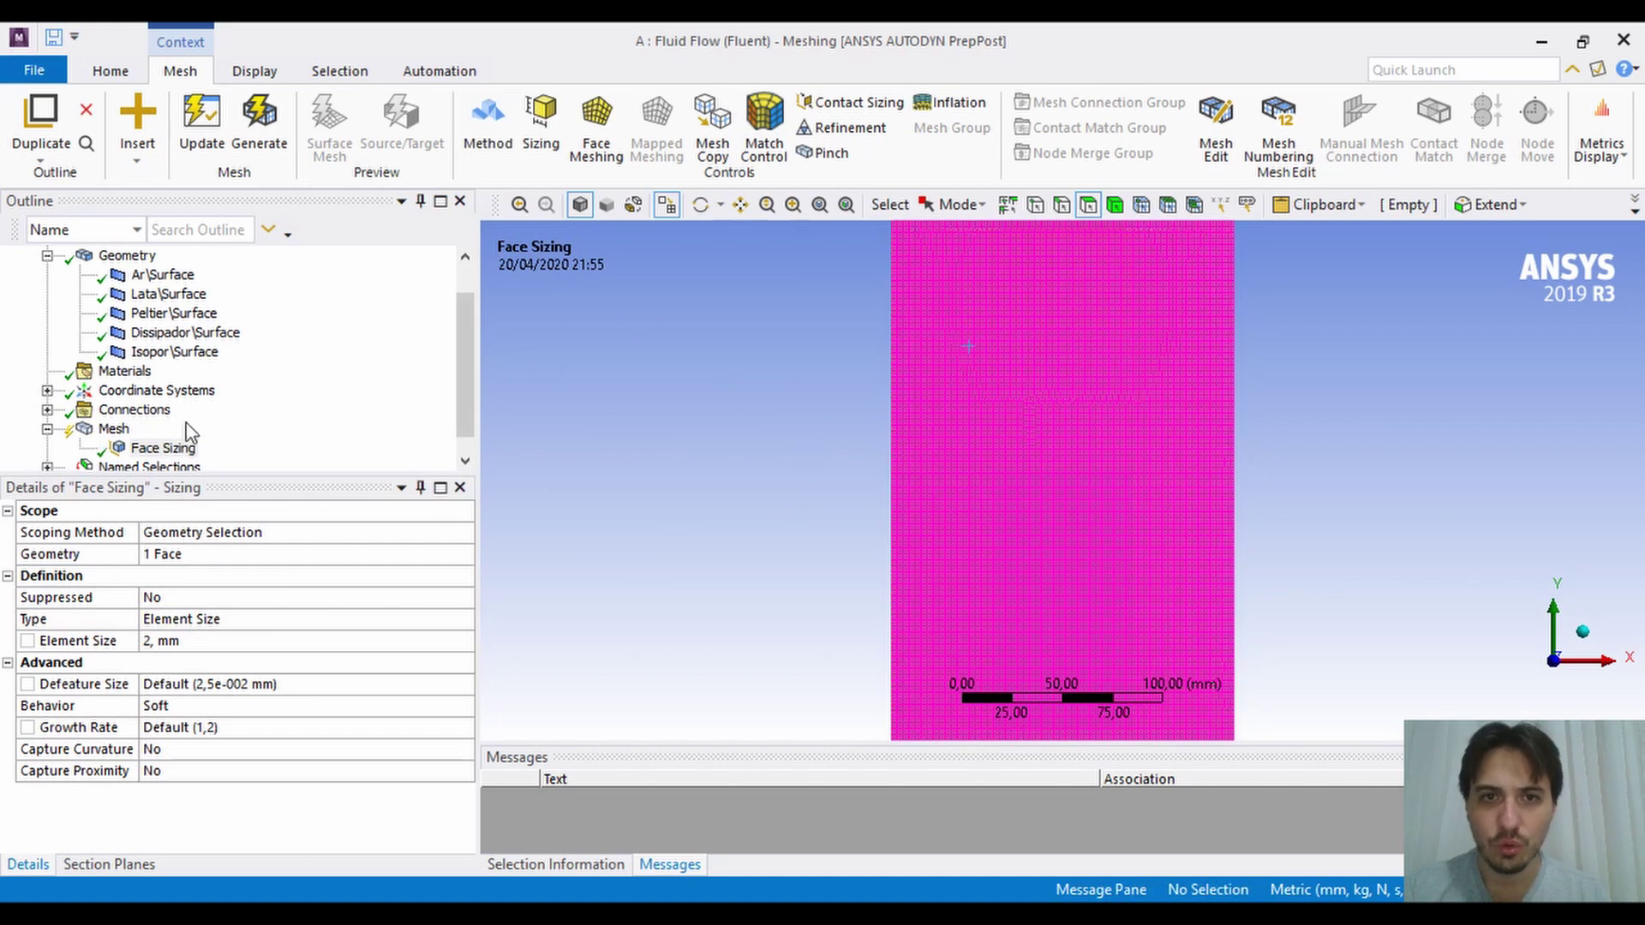
Insert another sizing control on the outer insulation frame's face with a 5 mm element size.
{"action": "right_click", "coordinate": [89, 430]}
{"action": "mouse_move", "coordinate": [171, 445]}
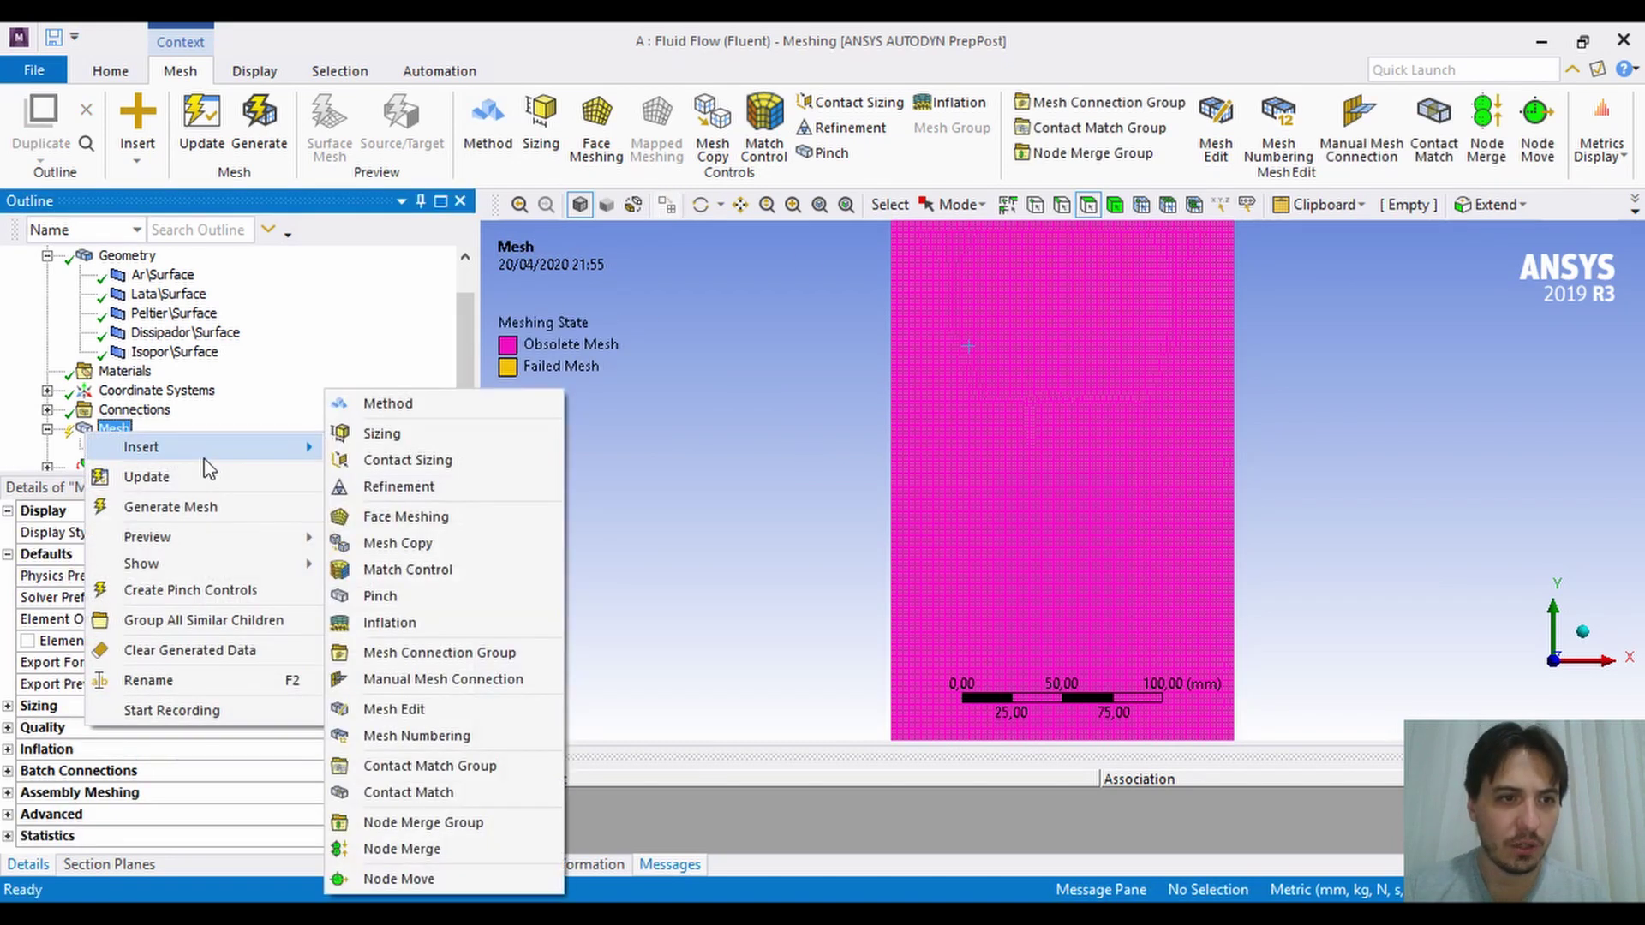
{"action": "left_click", "coordinate": [394, 431]}
{"action": "left_click", "coordinate": [909, 475]}
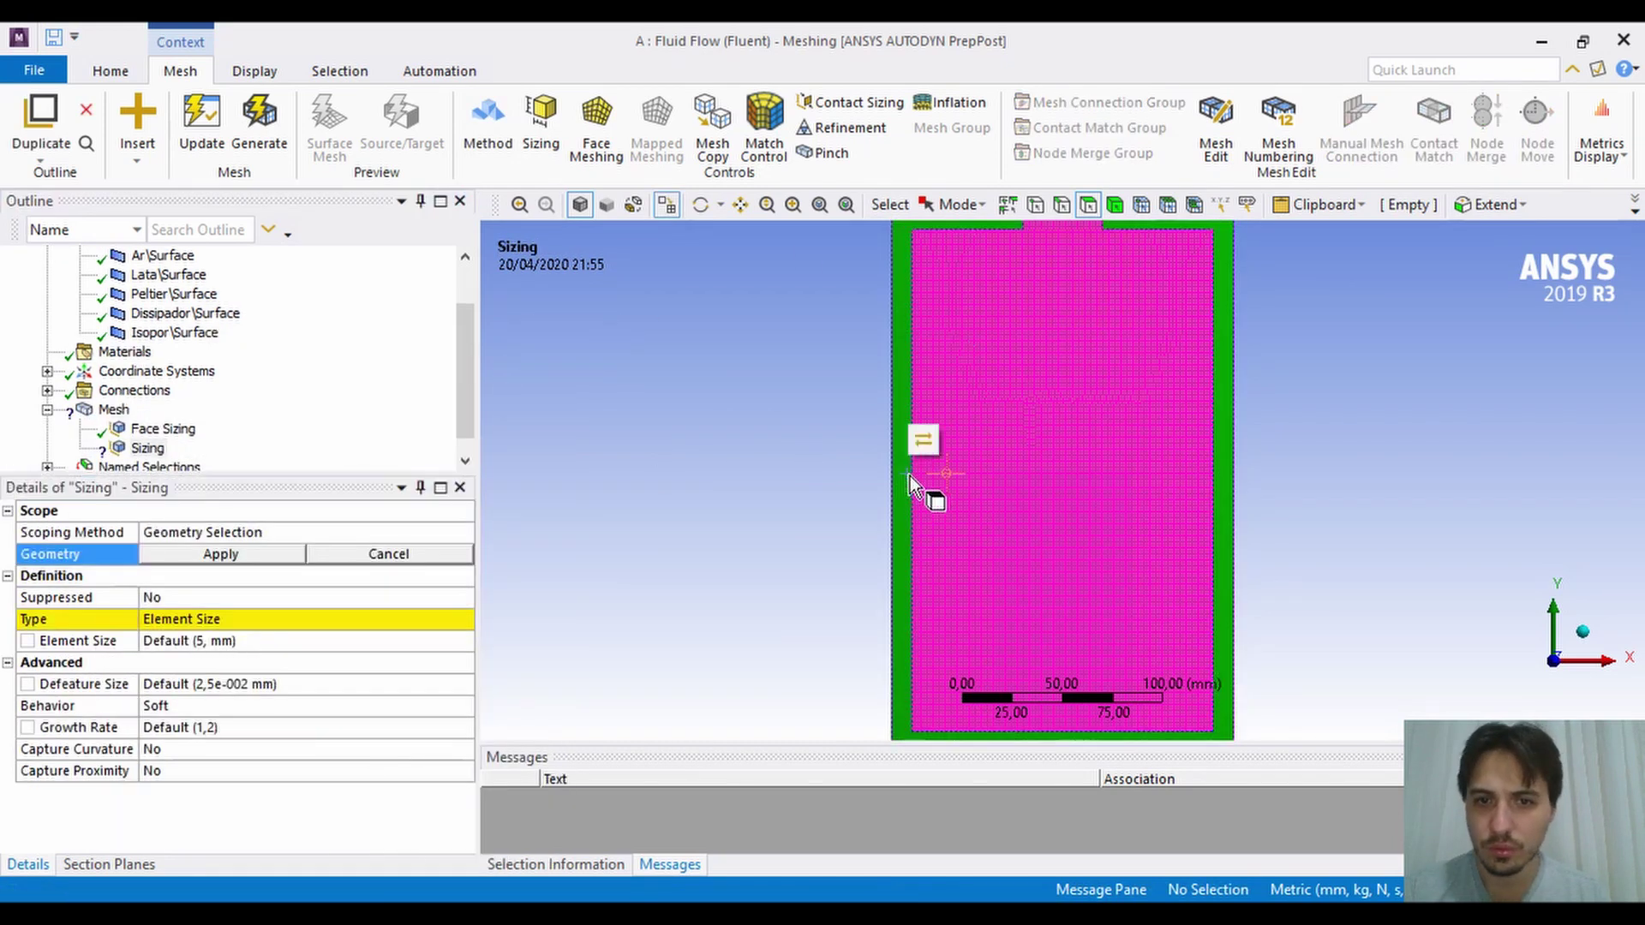
{"action": "left_click", "coordinate": [923, 442]}
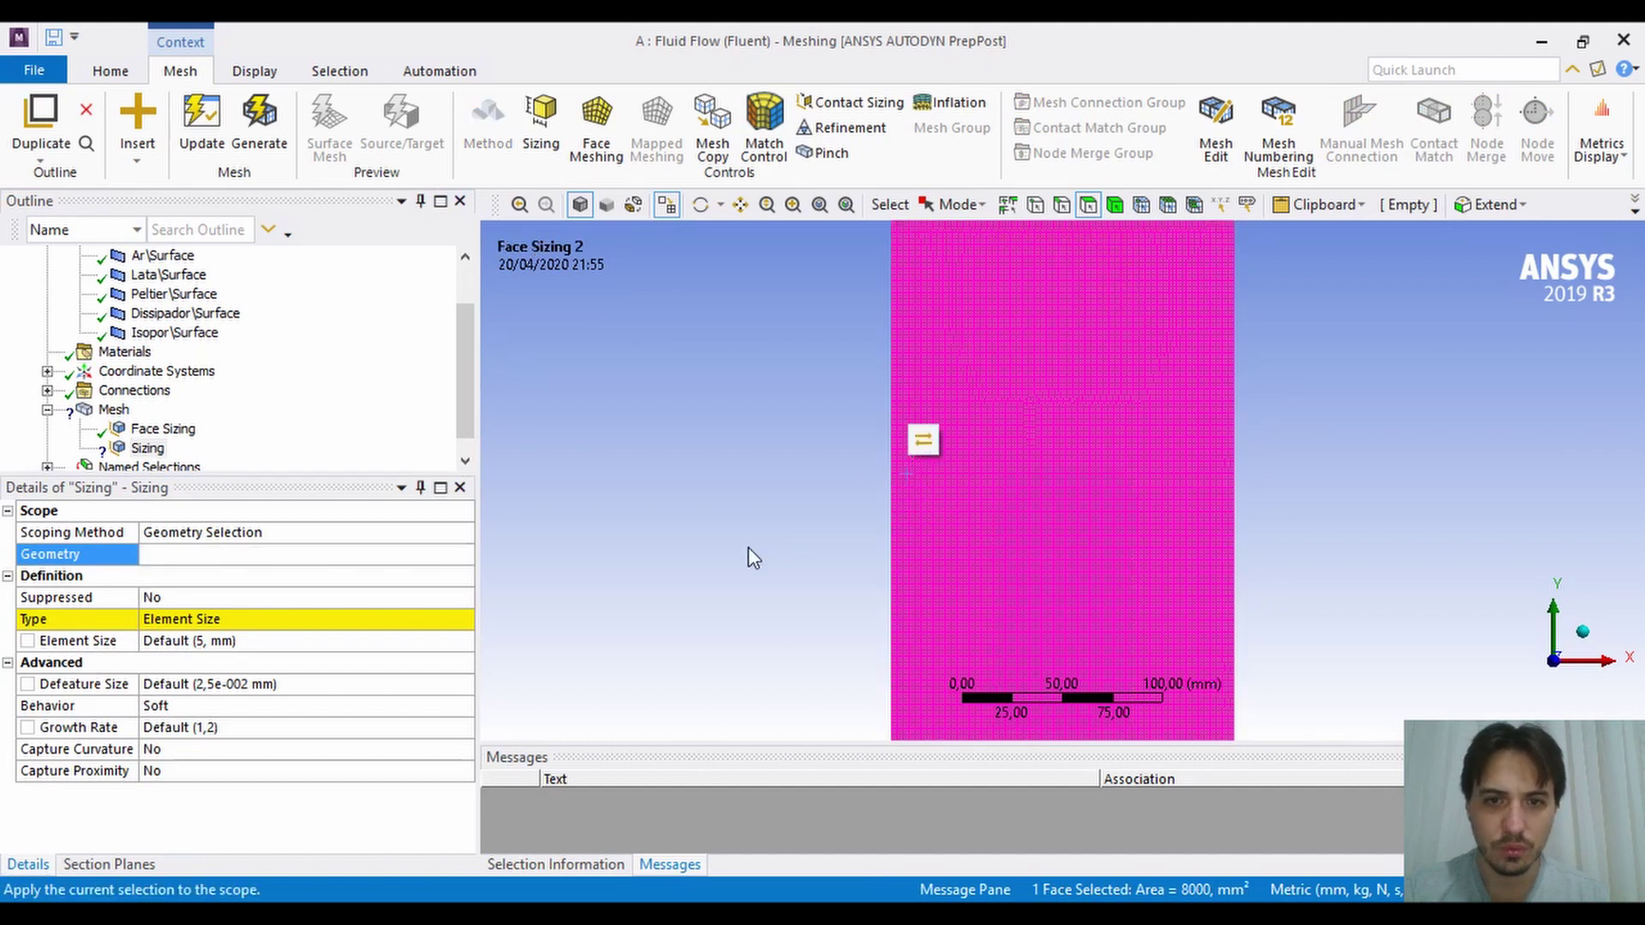
{"action": "left_click", "coordinate": [257, 623]}
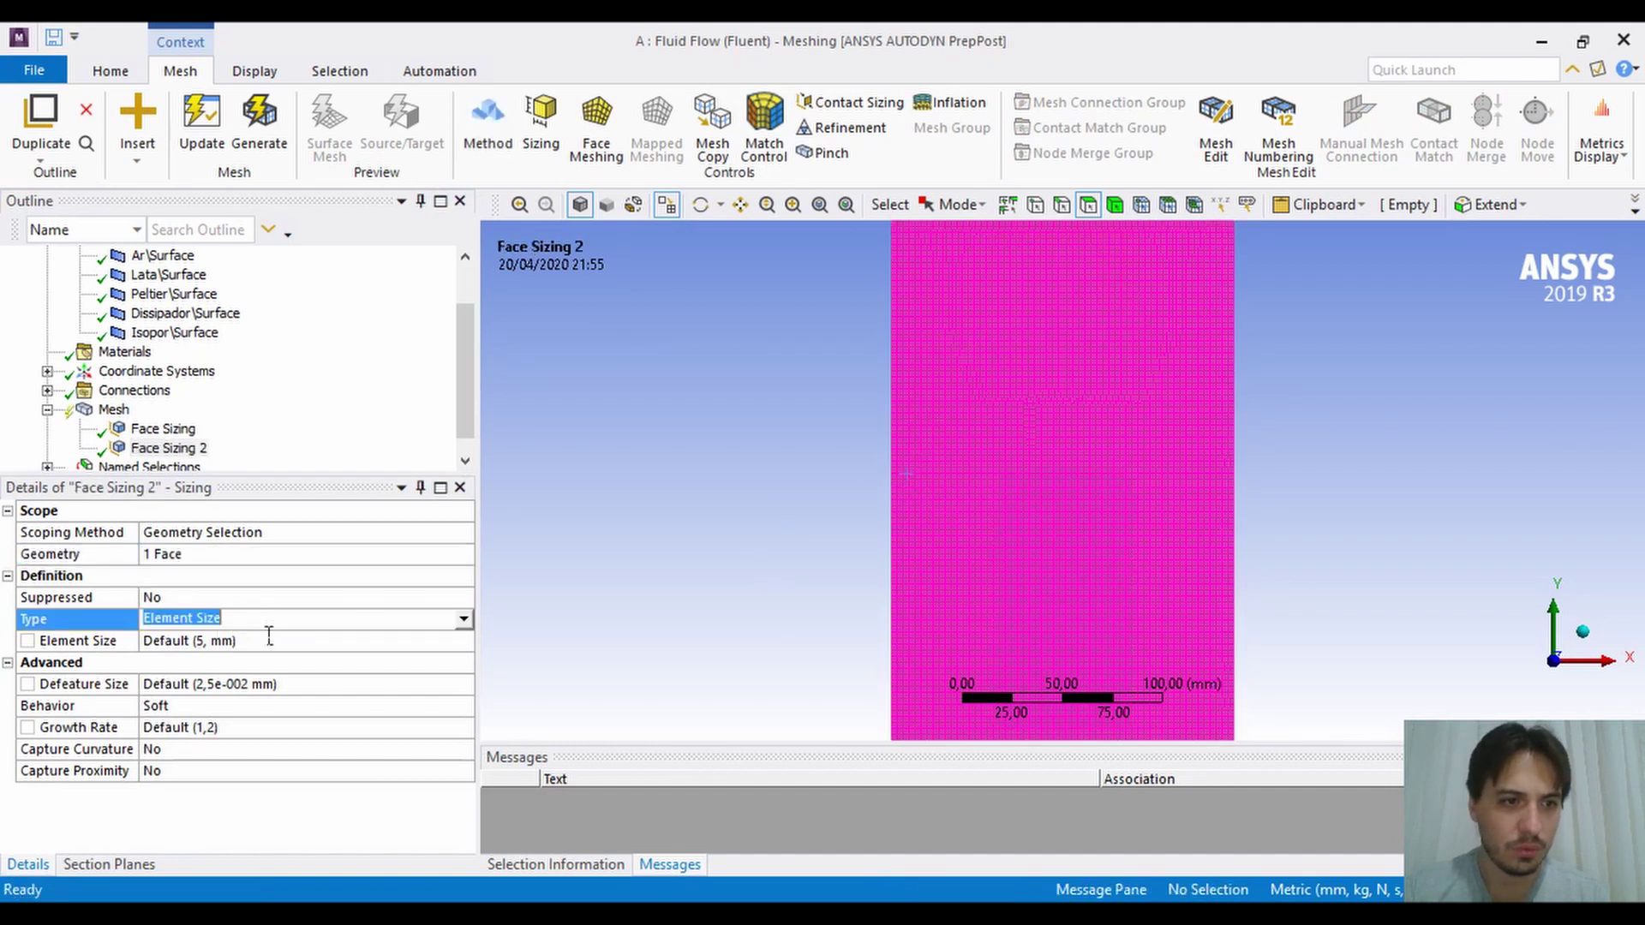
{"action": "left_click", "coordinate": [283, 645]}
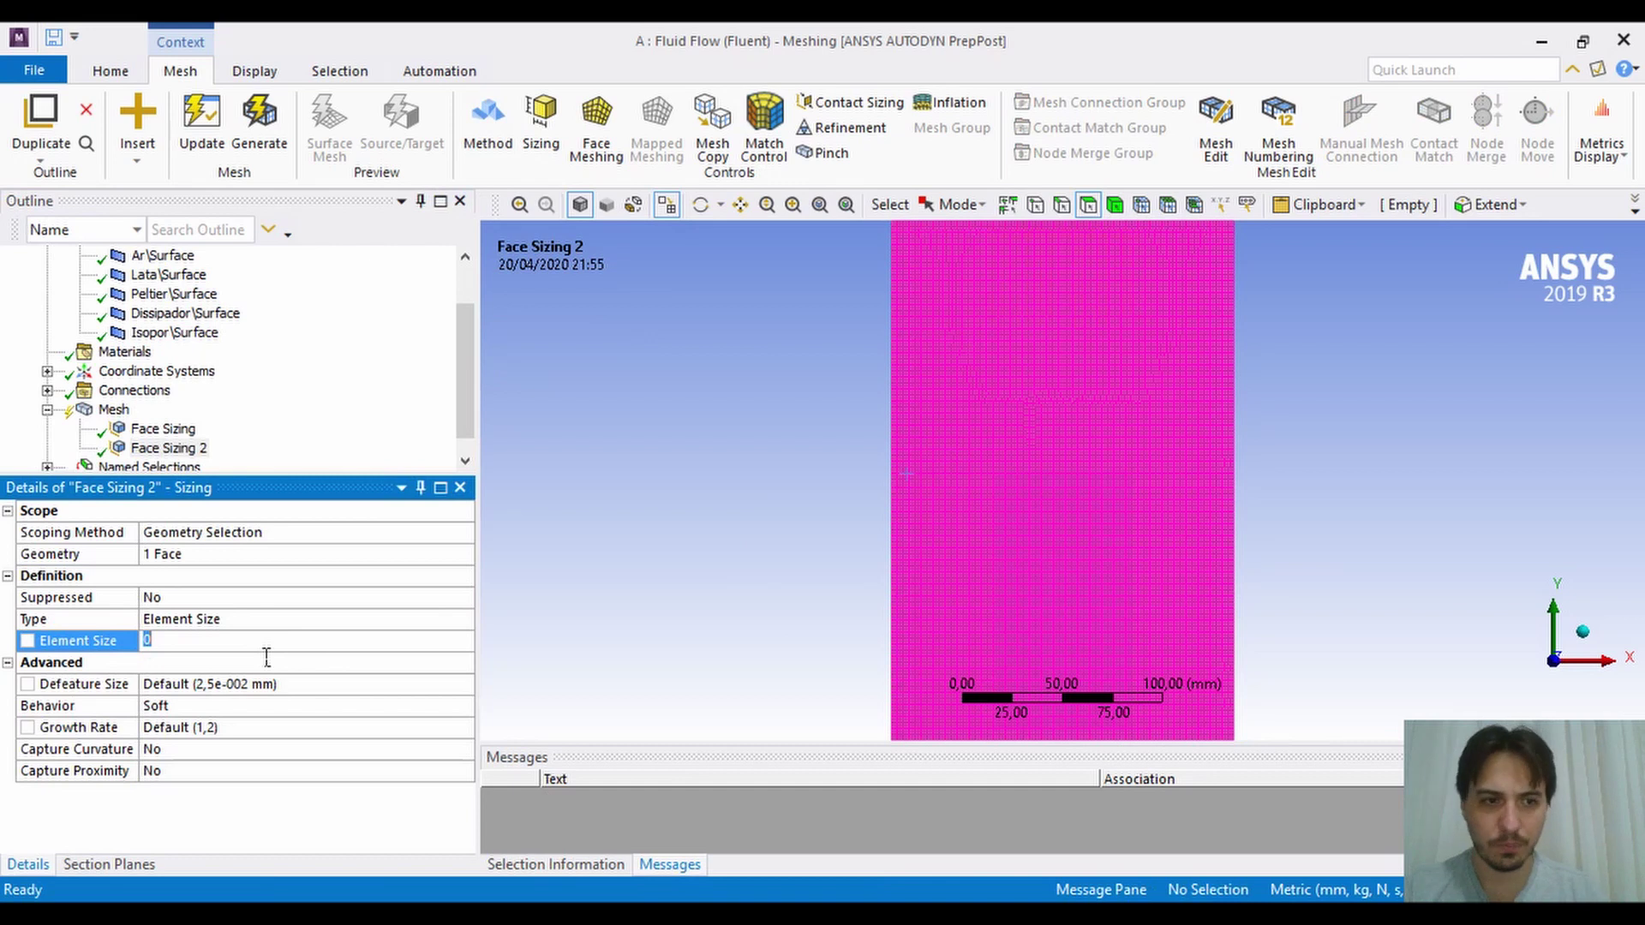
{"action": "type", "text": "5"}
{"action": "key", "text": "Return"}
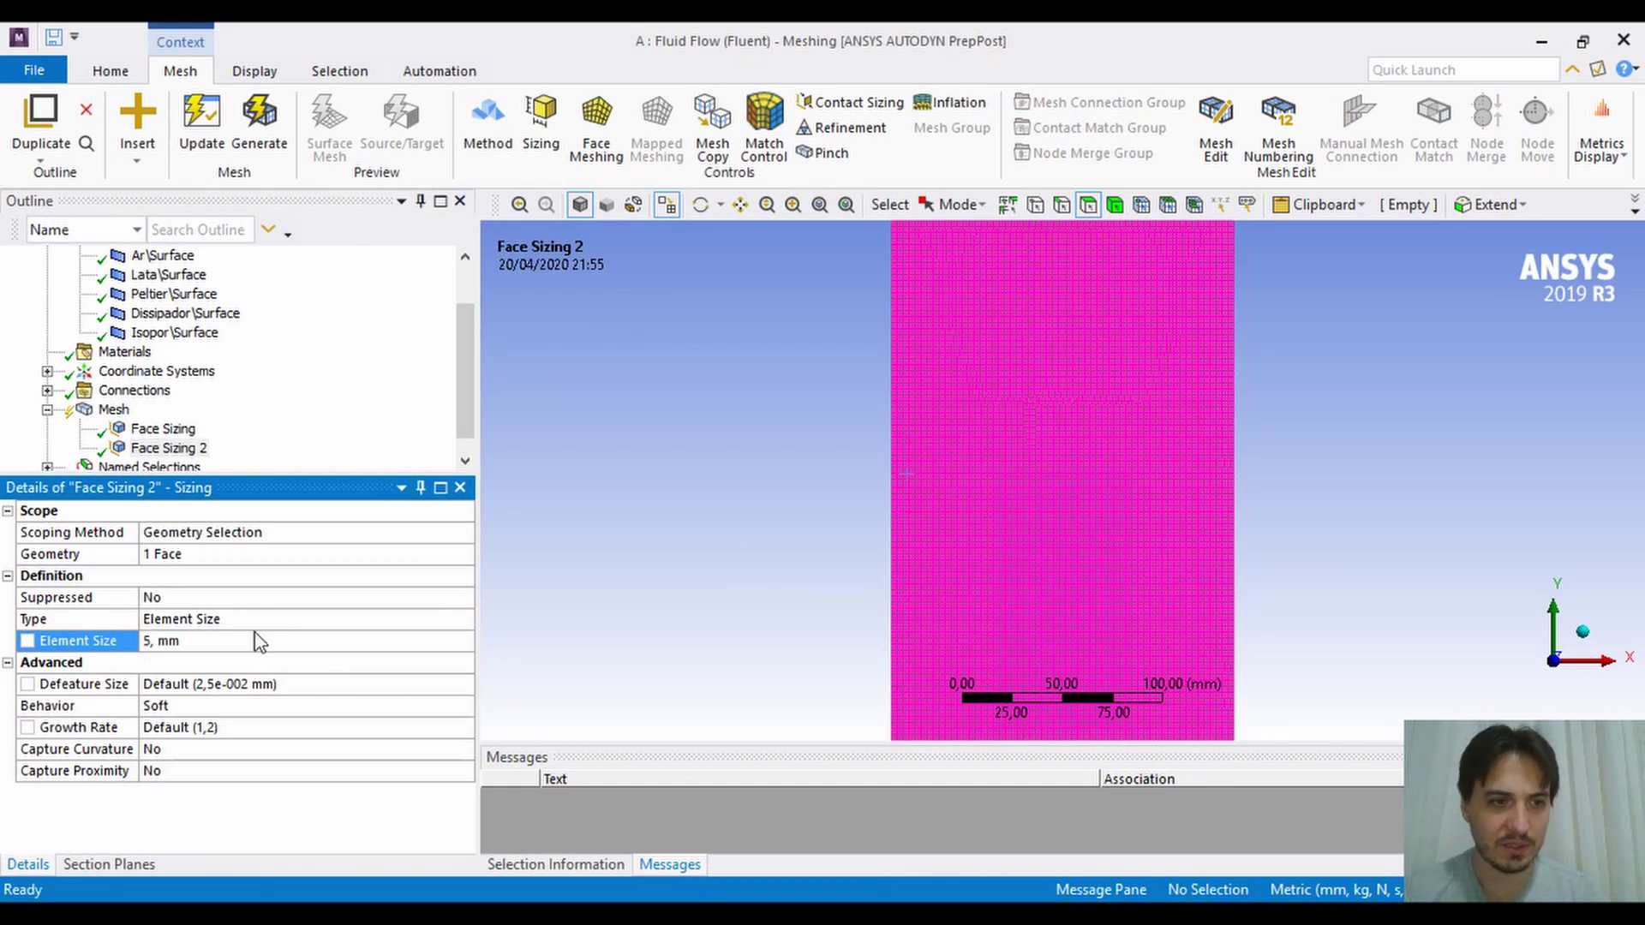
Review the scoped faces and element sizes of the two face sizing controls.
{"action": "left_click", "coordinate": [187, 432]}
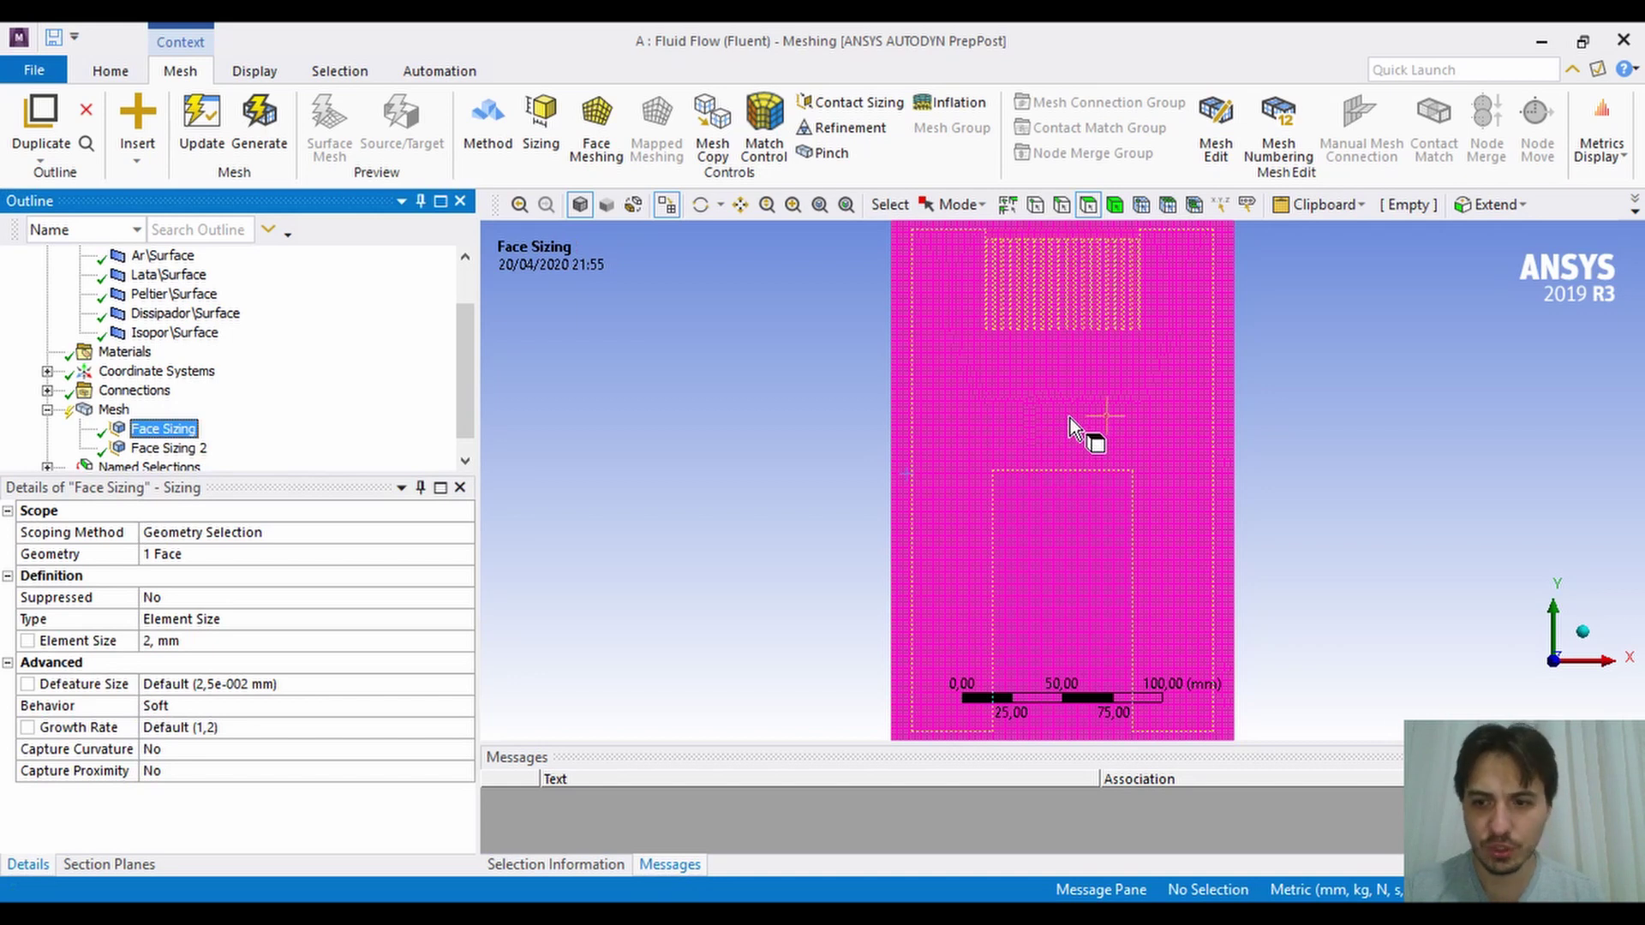
{"action": "left_click", "coordinate": [253, 644]}
{"action": "left_click", "coordinate": [168, 448]}
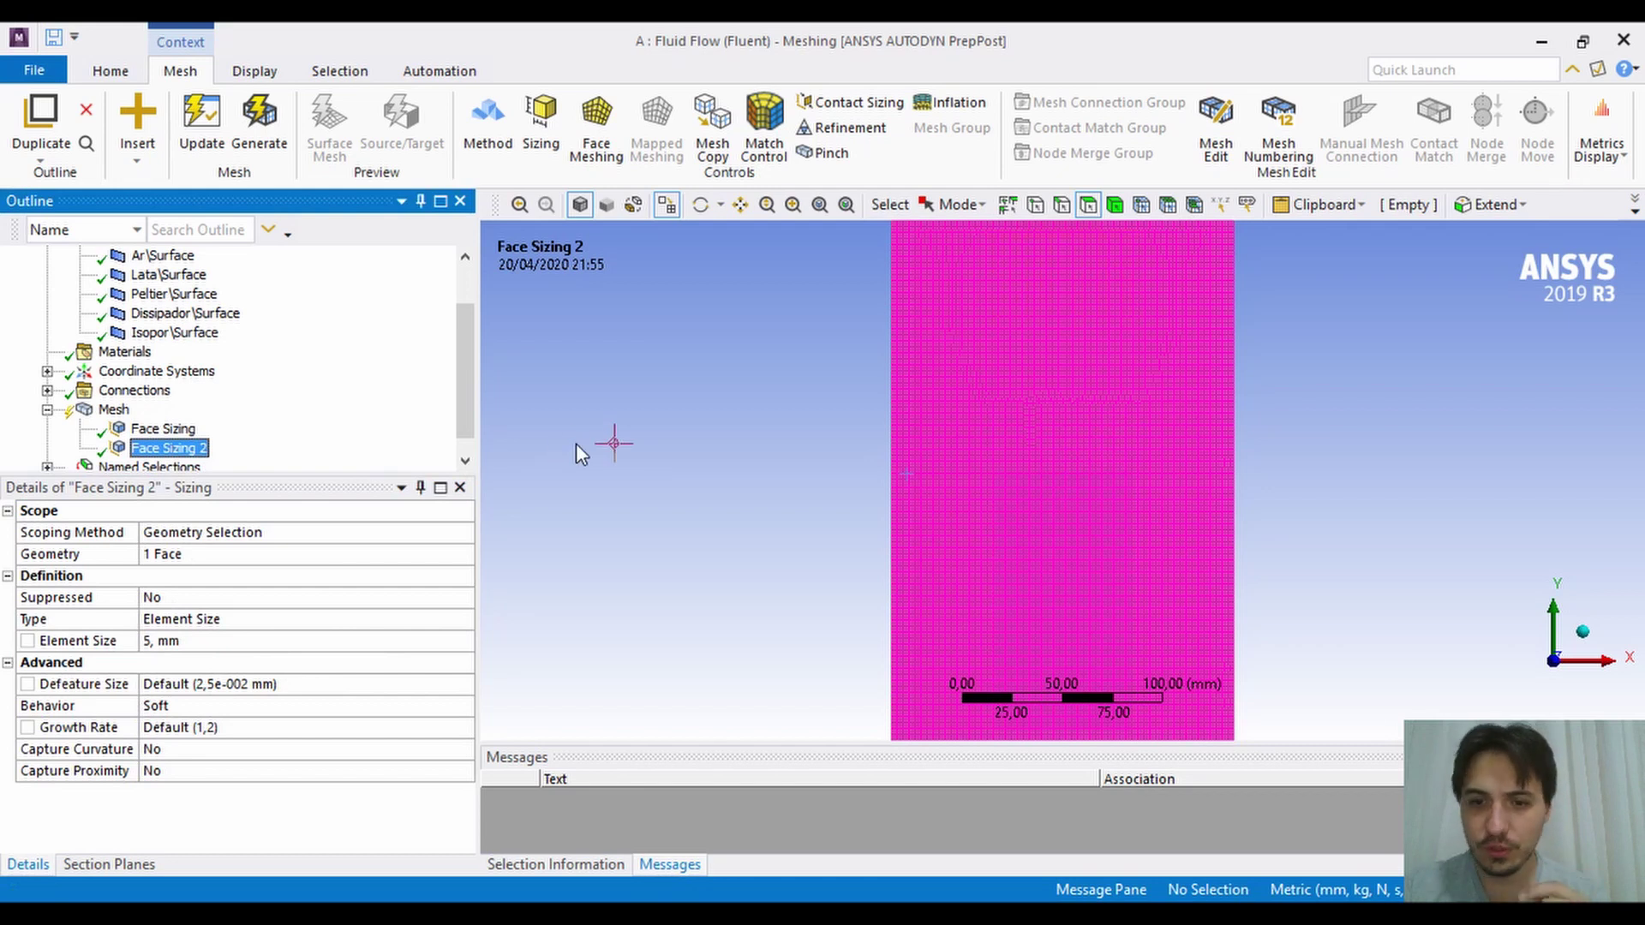
Insert a new sizing control under the mesh, scoped to the finned heat sink's face, with a 1 mm element size.
{"action": "scroll", "coordinate": [775, 548], "scroll_direction": "down", "scroll_amount": 3}
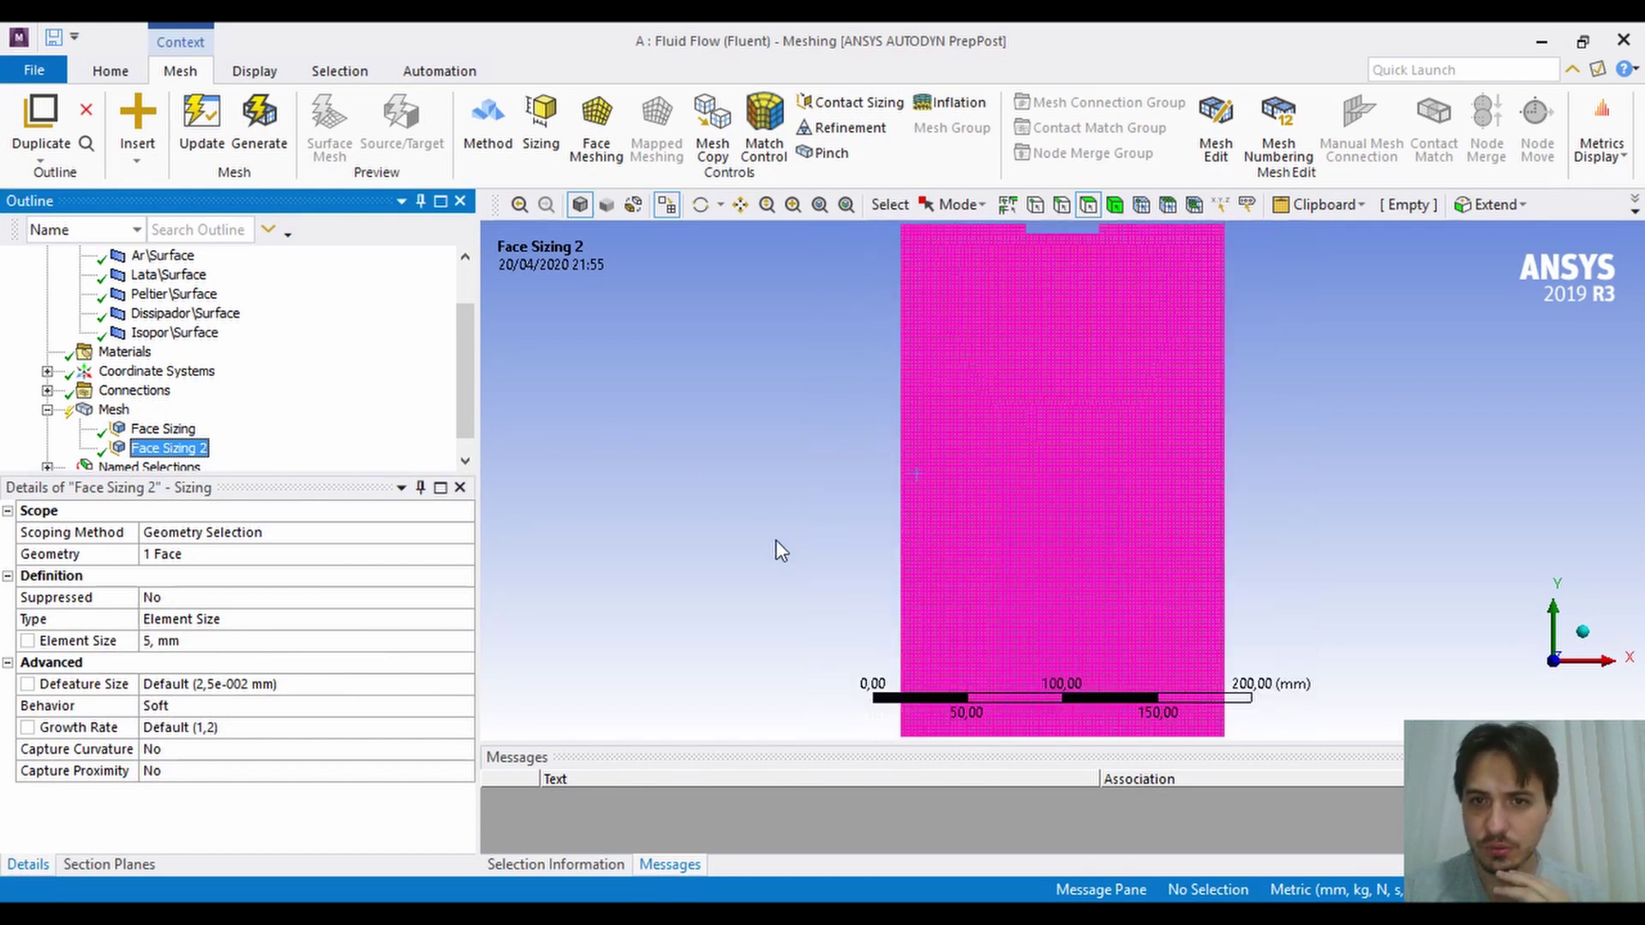
{"action": "scroll", "coordinate": [1024, 420], "scroll_direction": "up", "scroll_amount": 2}
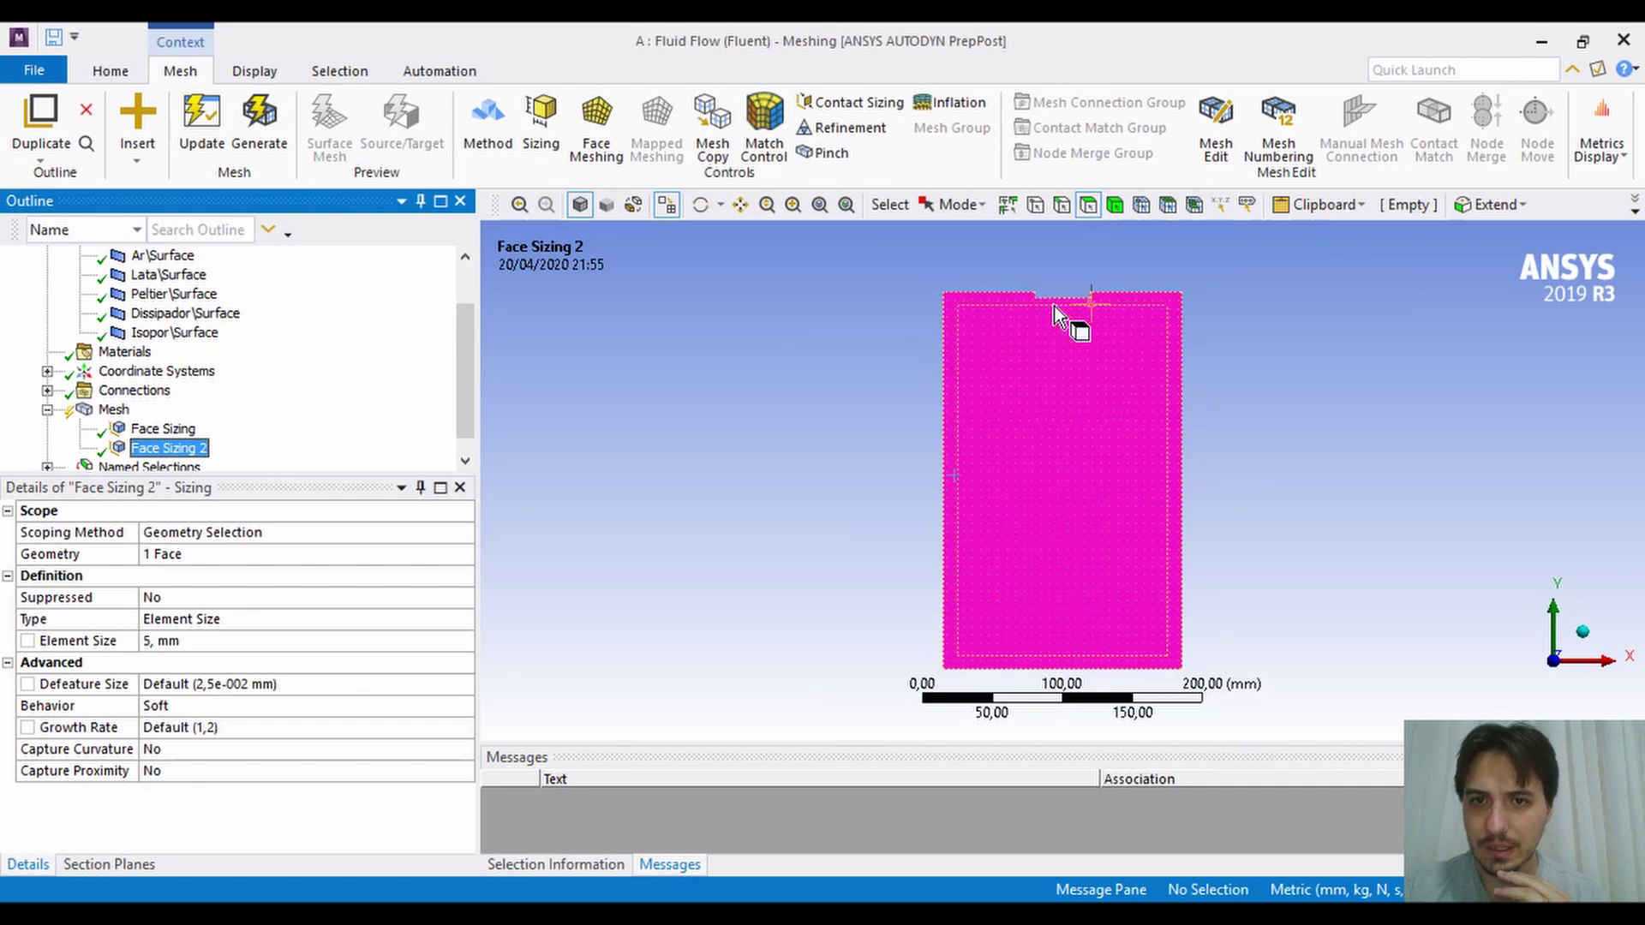
{"action": "right_click", "coordinate": [114, 411]}
{"action": "mouse_move", "coordinate": [228, 430]}
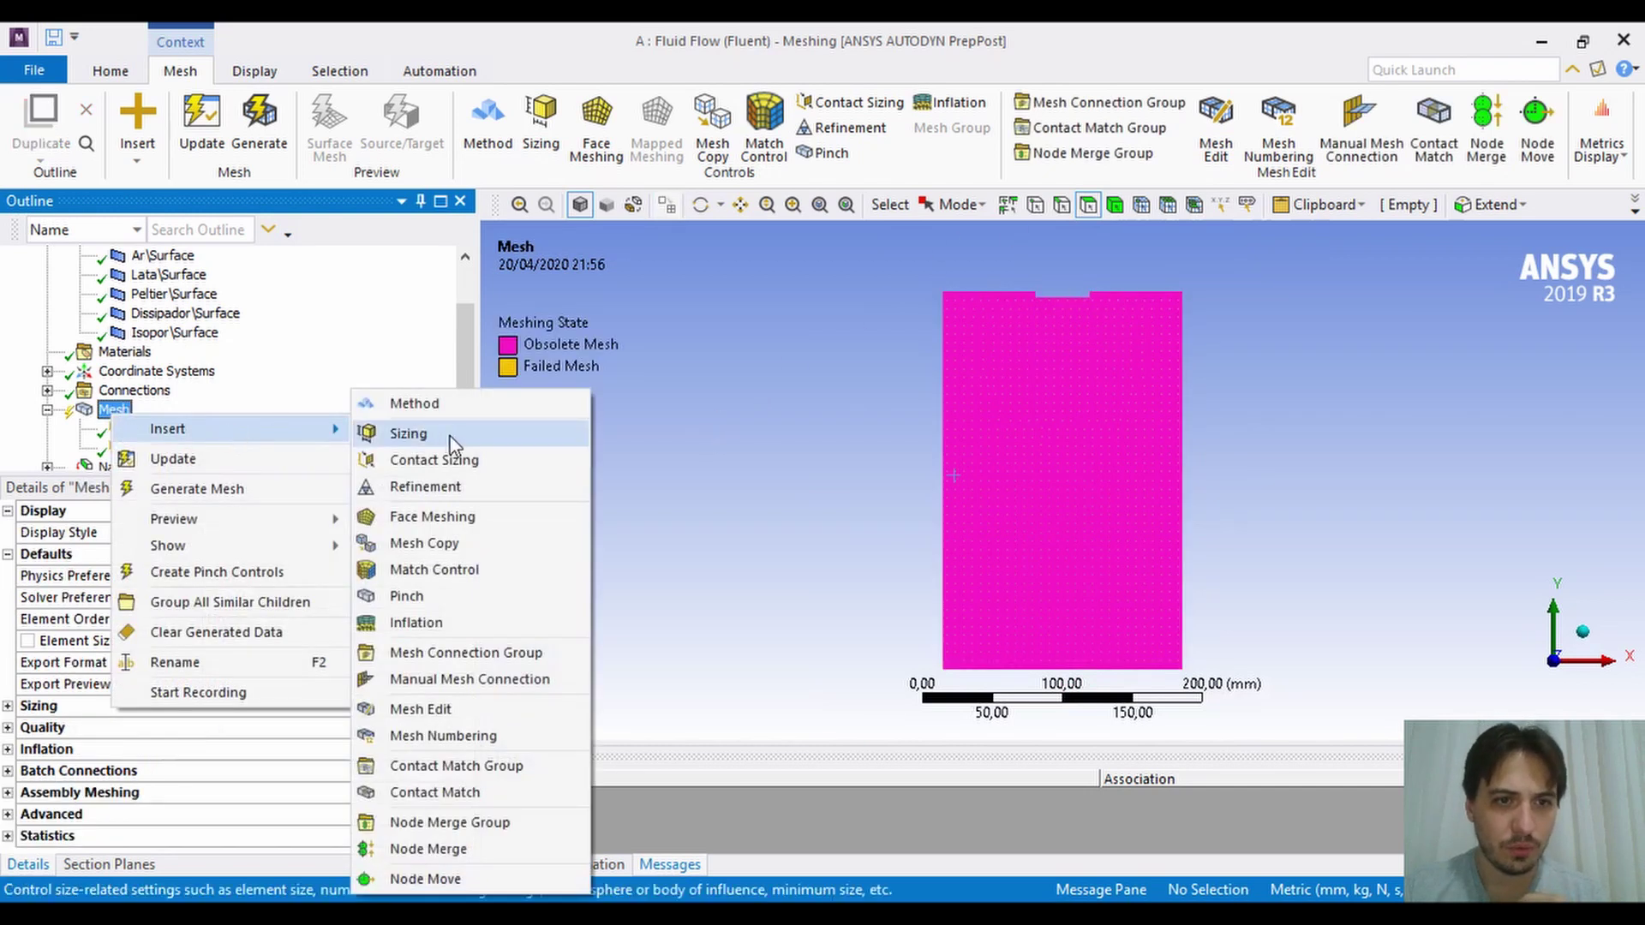
{"action": "left_click", "coordinate": [403, 429]}
{"action": "scroll", "coordinate": [1040, 326], "scroll_direction": "up", "scroll_amount": 2}
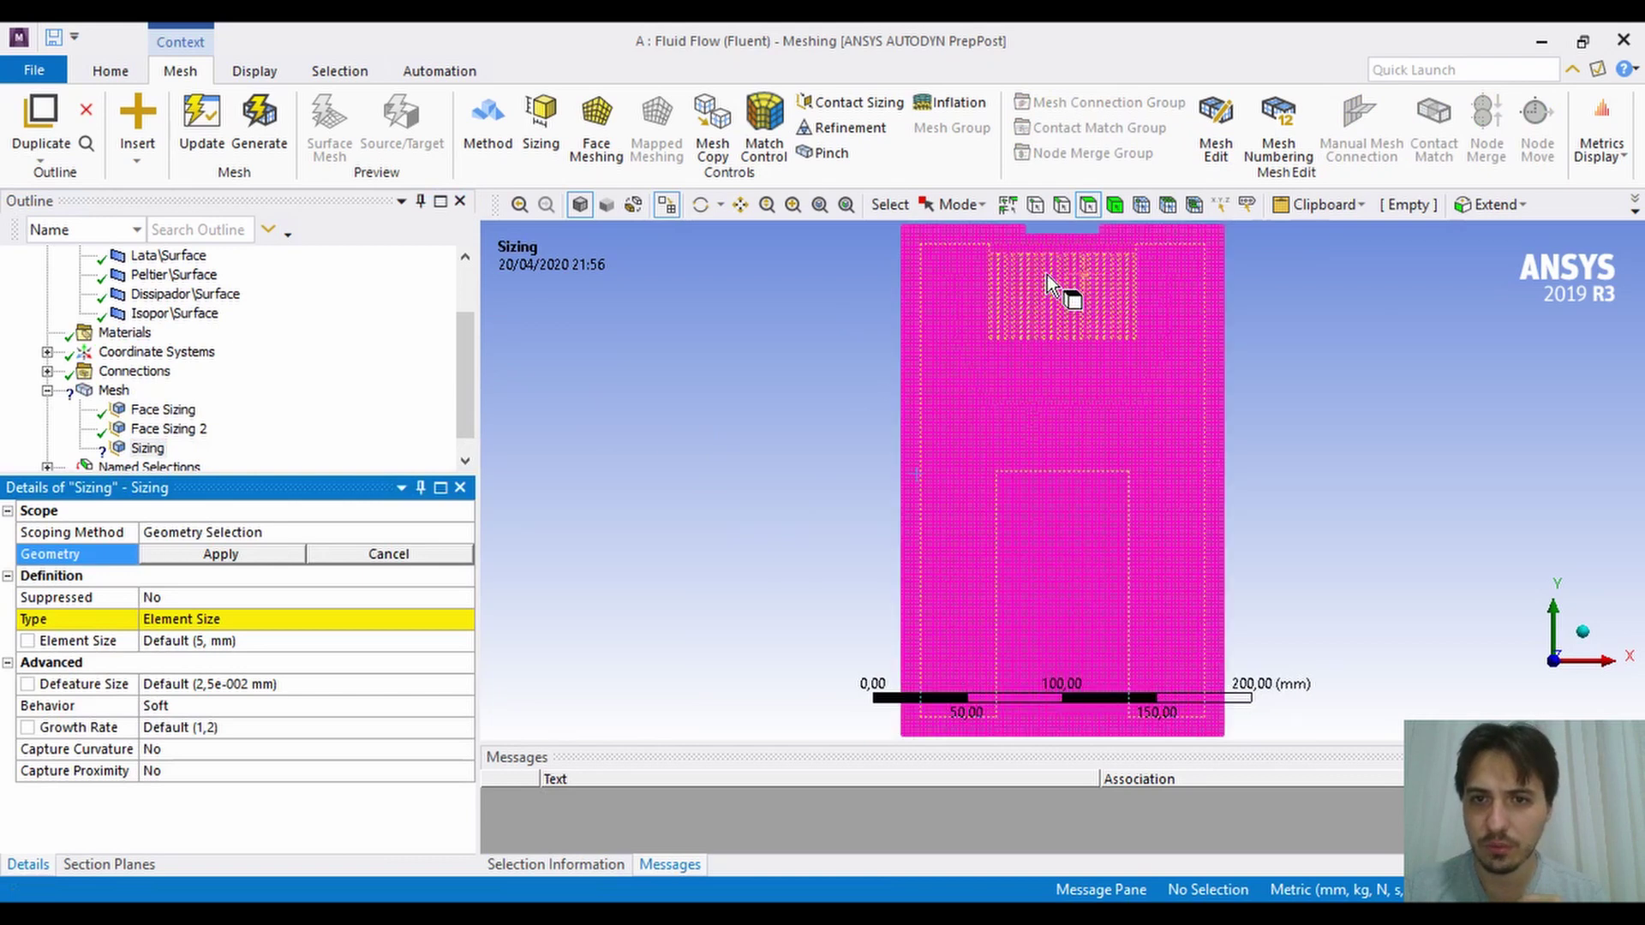
{"action": "left_click", "coordinate": [1057, 252]}
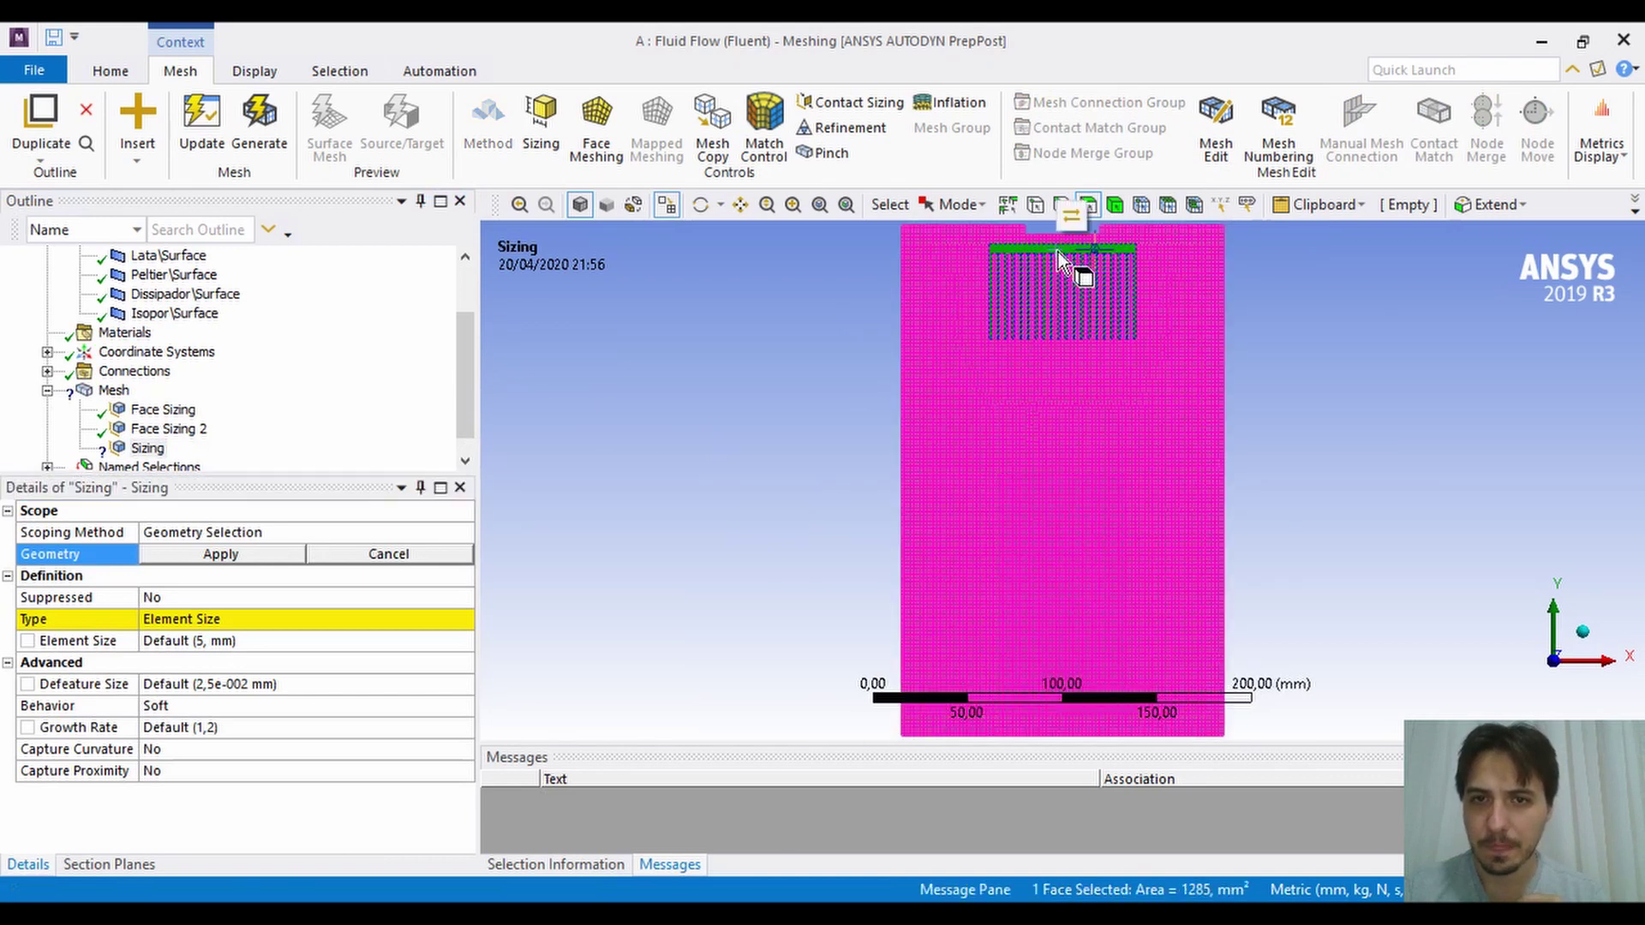
{"action": "left_click", "coordinate": [228, 555]}
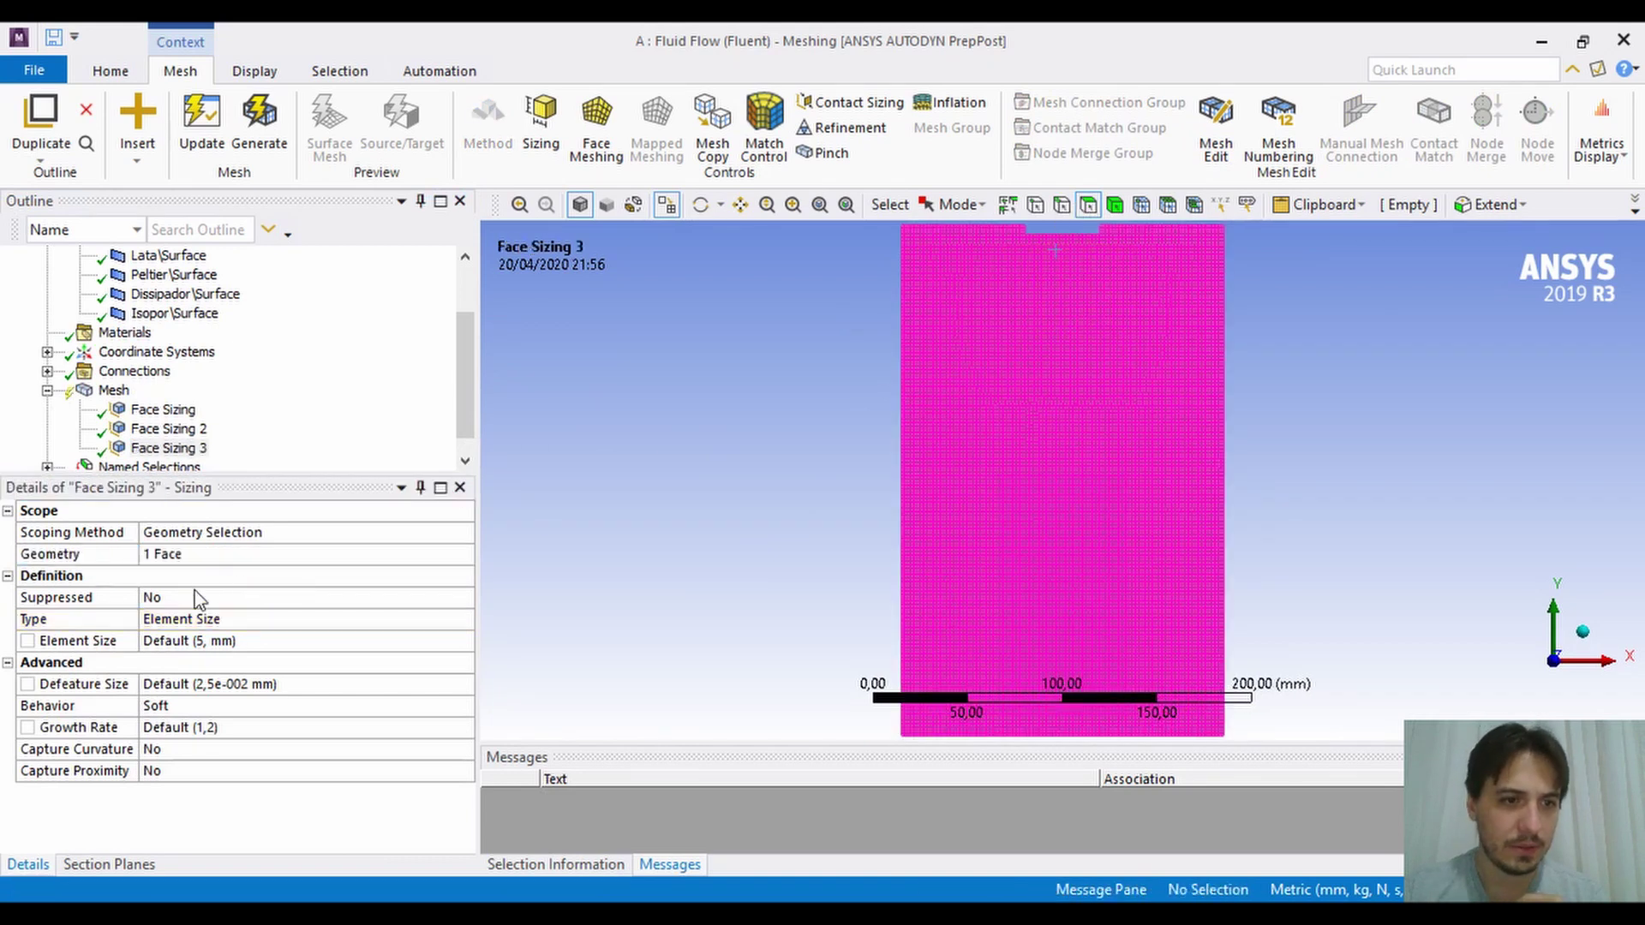
{"action": "left_click", "coordinate": [261, 654]}
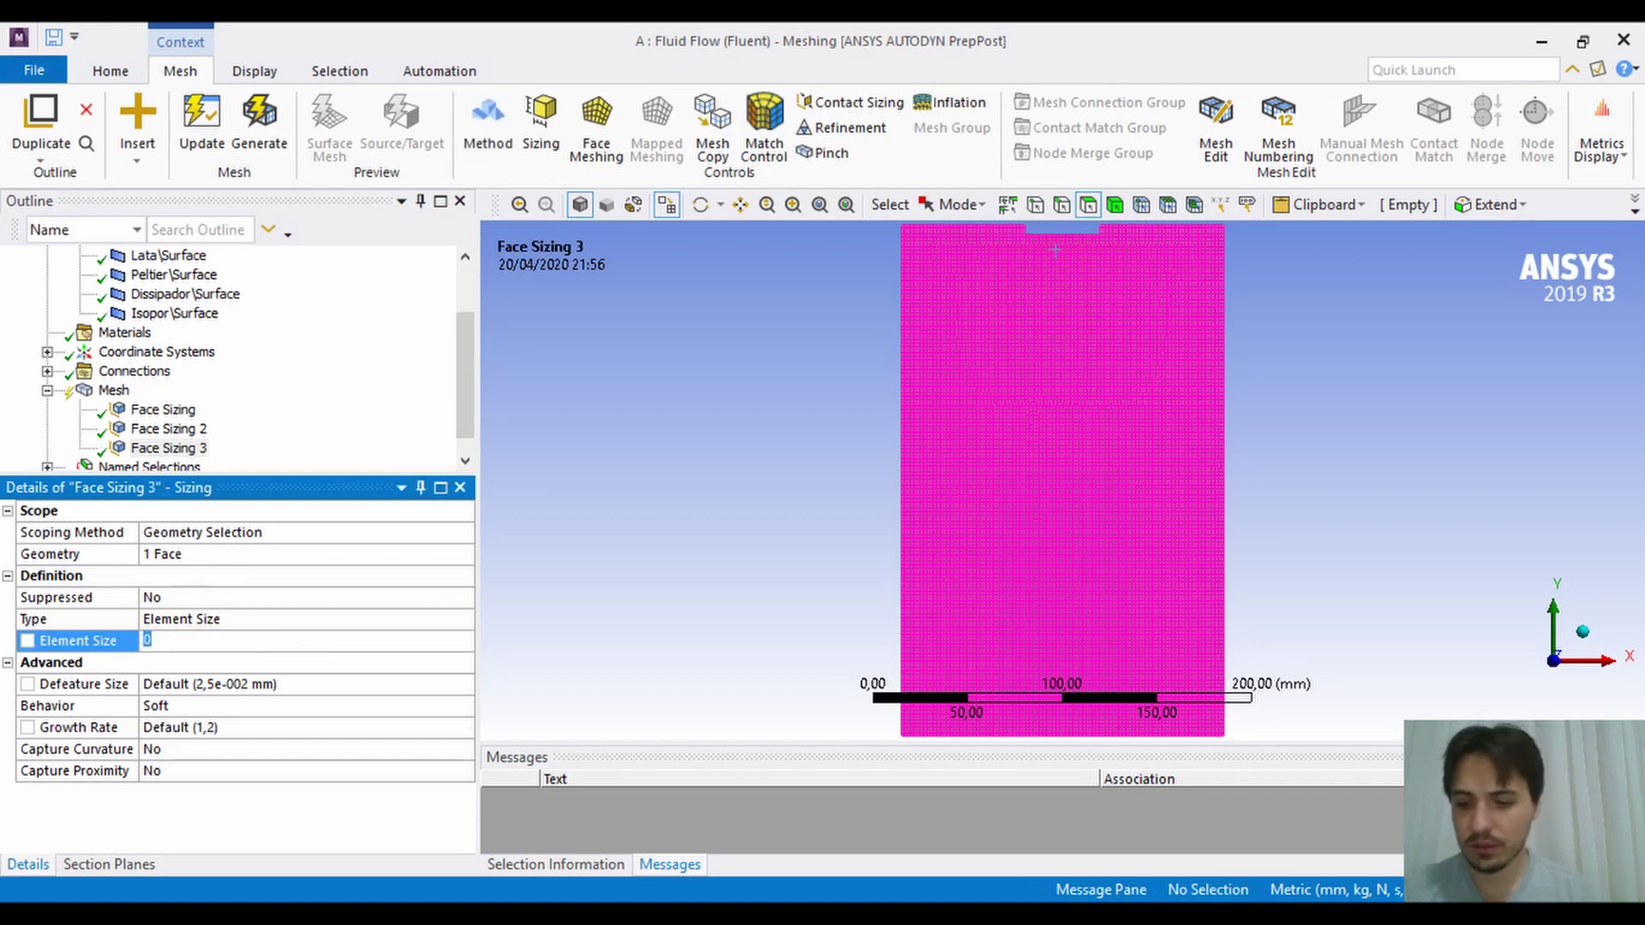
{"action": "type", "text": "1,"}
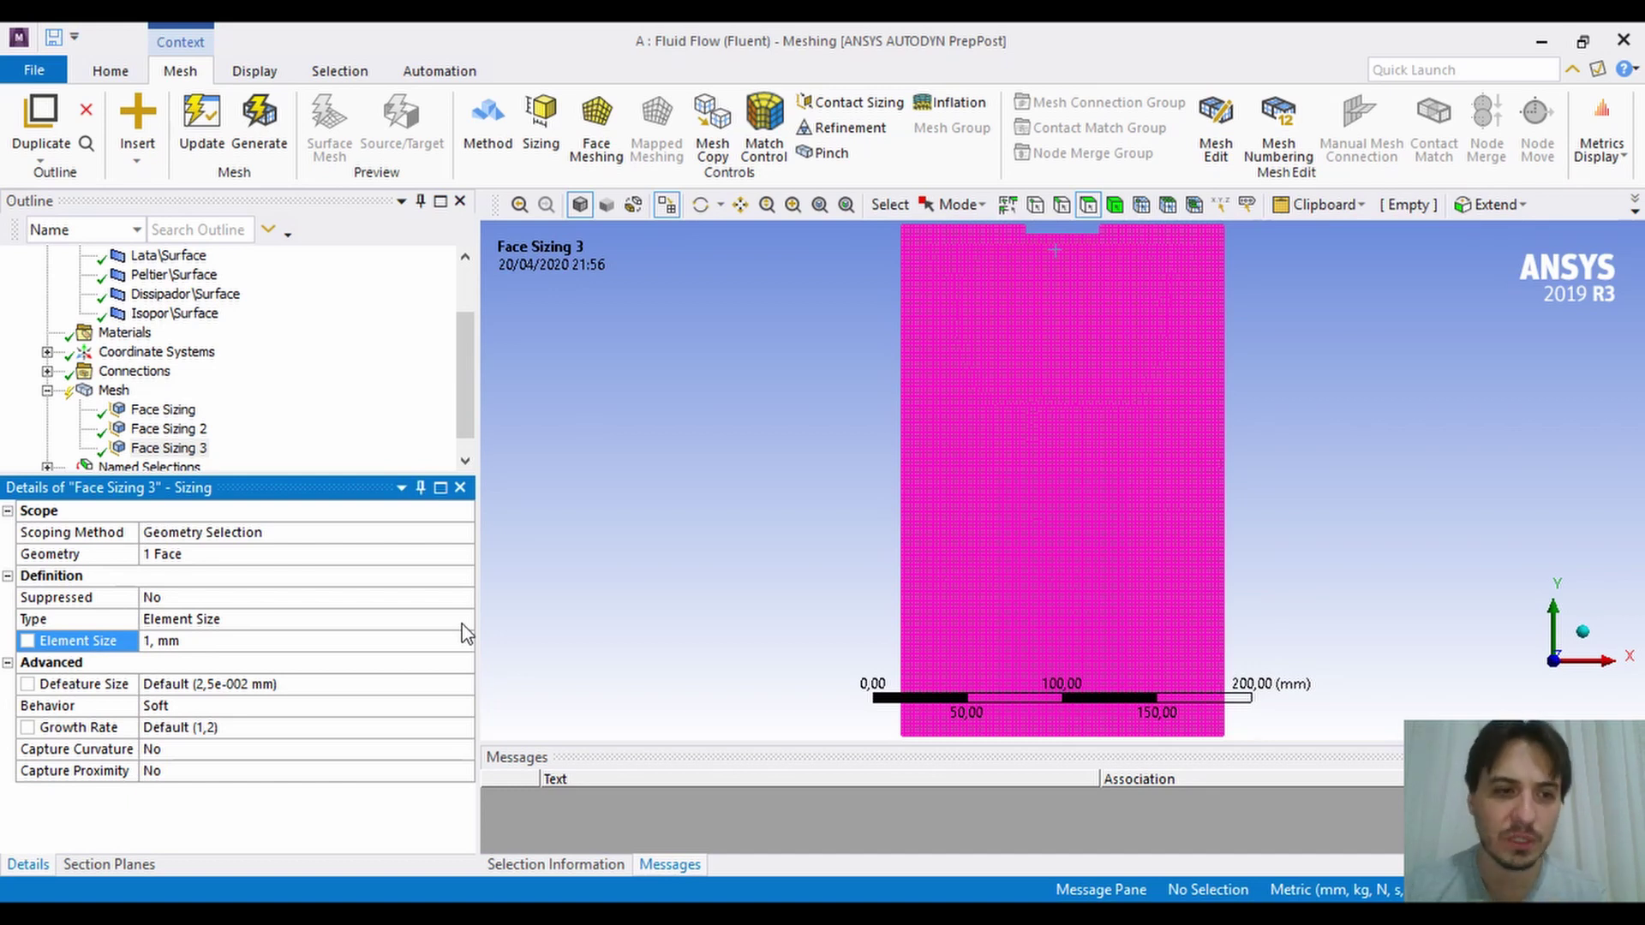
{"action": "left_click", "coordinate": [569, 590]}
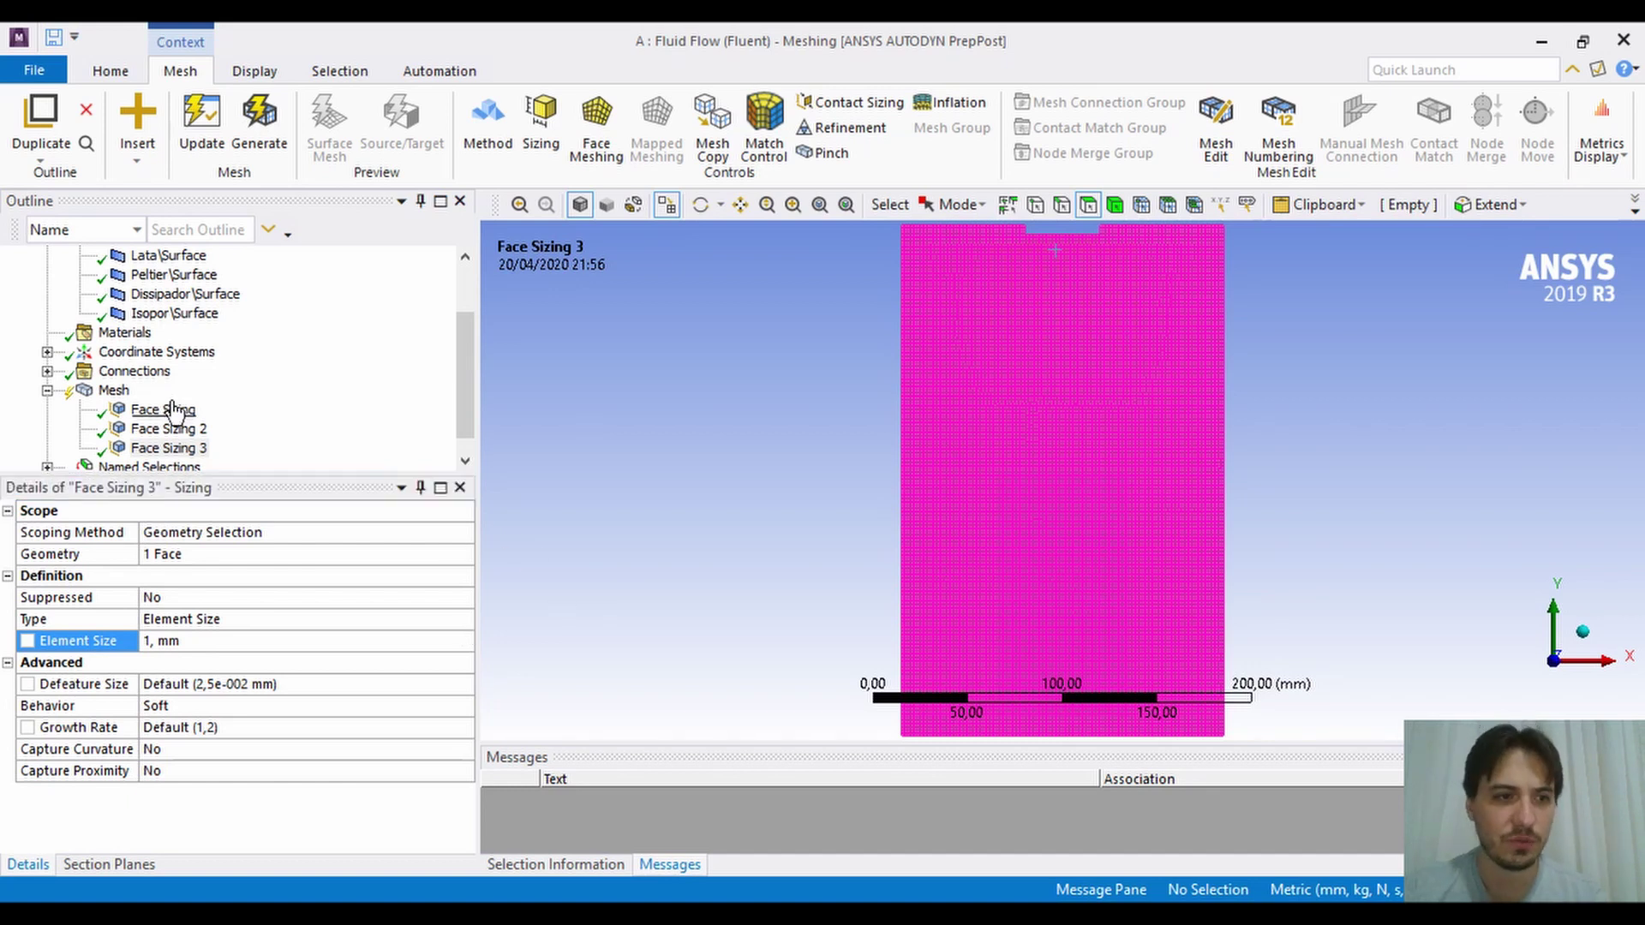
Insert another sizing control on the can's rectangular face in the lower part of the box with a 2 mm element size.
{"action": "right_click", "coordinate": [114, 391]}
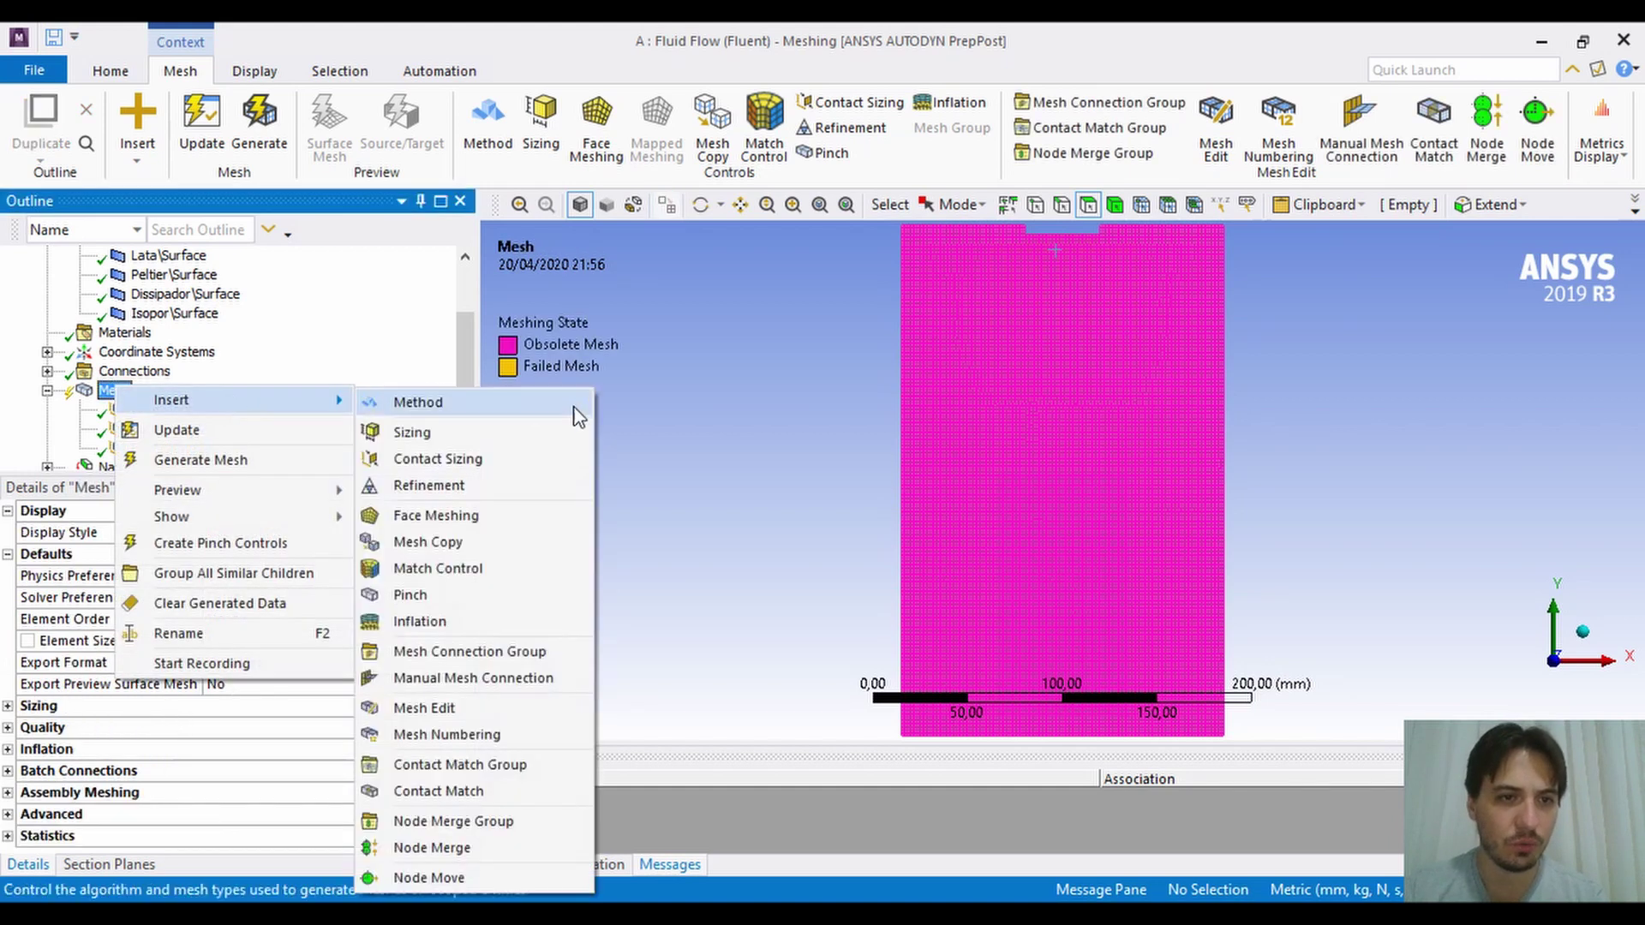
{"action": "left_click", "coordinate": [403, 429]}
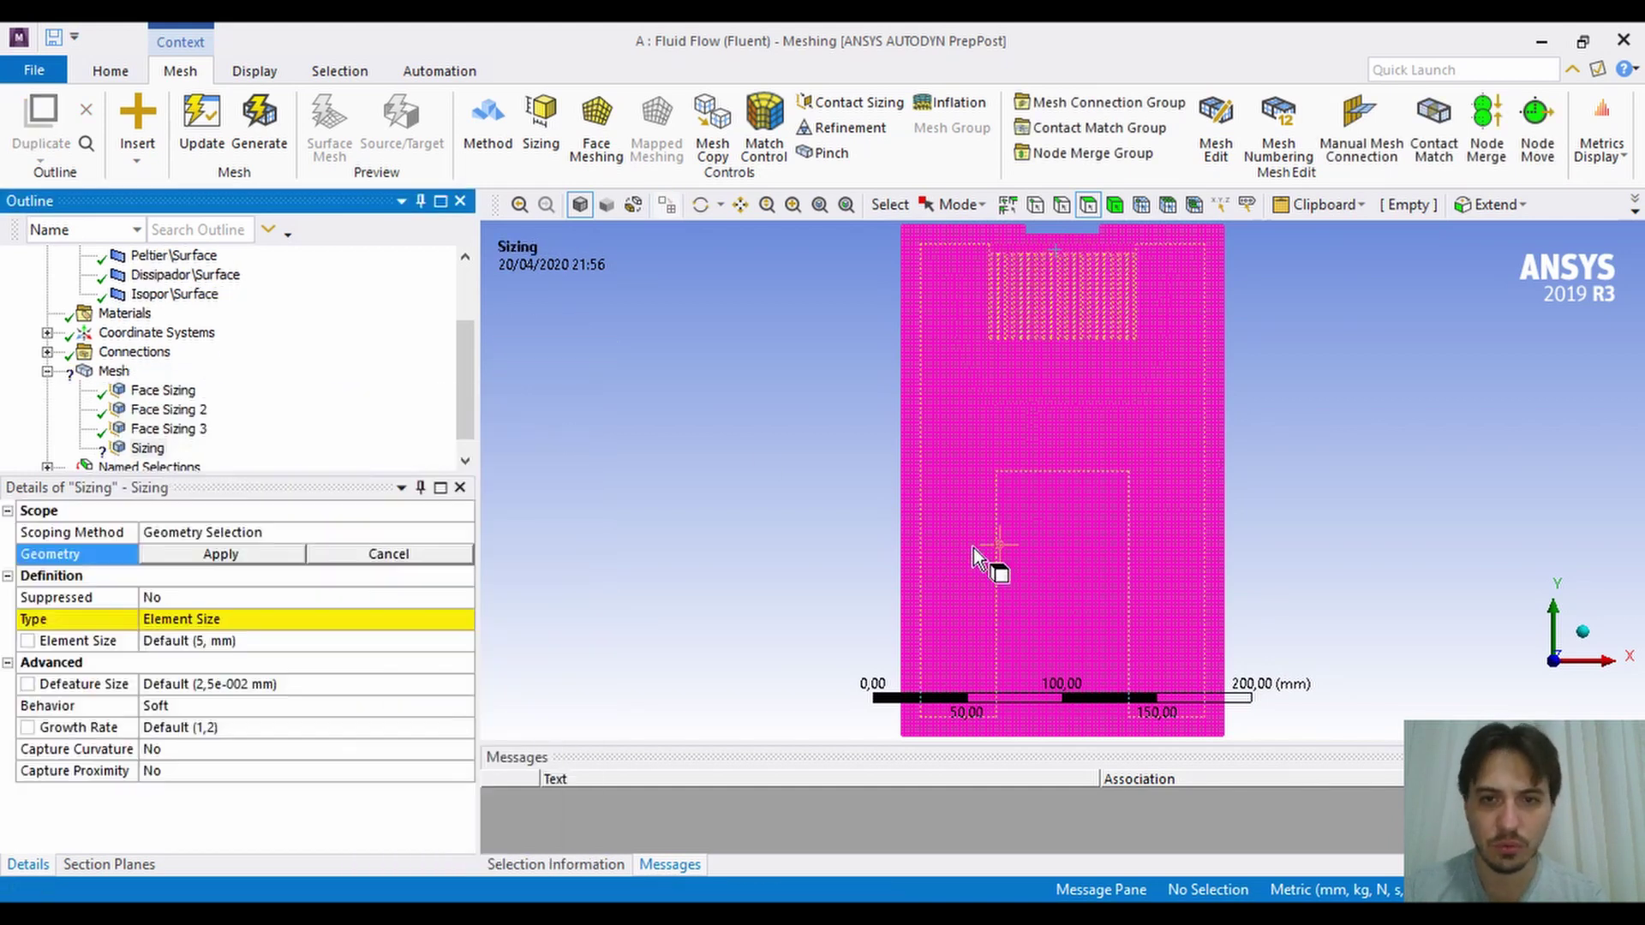
{"action": "left_click", "coordinate": [1077, 557]}
{"action": "left_click", "coordinate": [254, 555]}
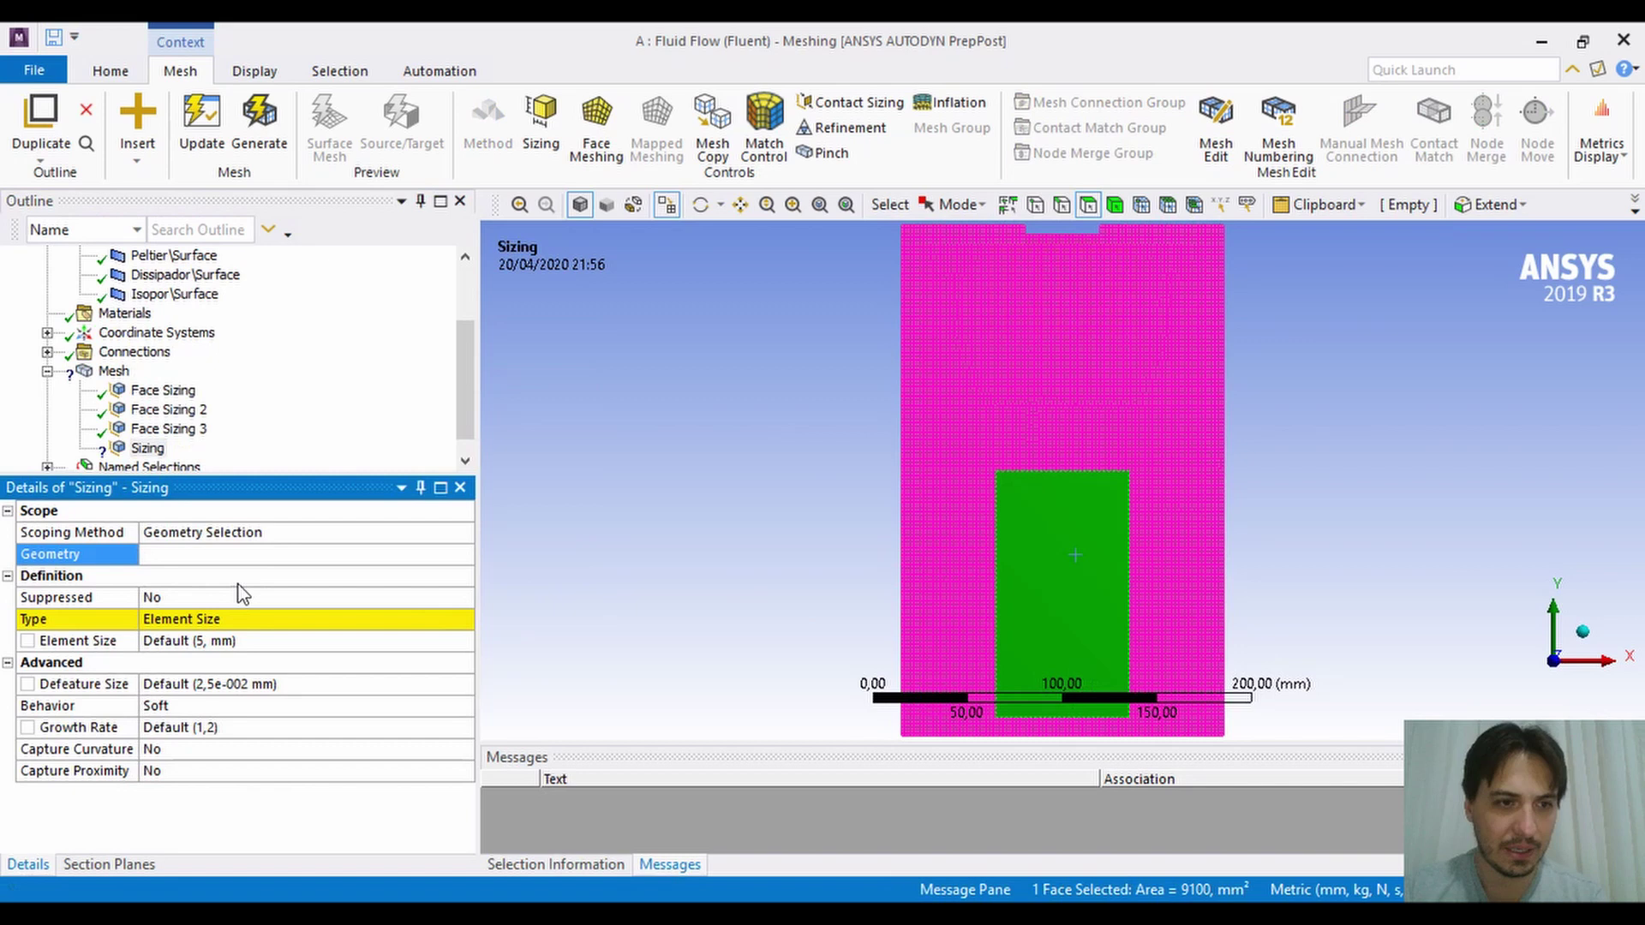
{"action": "left_click", "coordinate": [265, 640]}
{"action": "type", "text": "2"}
{"action": "key", "text": "Return"}
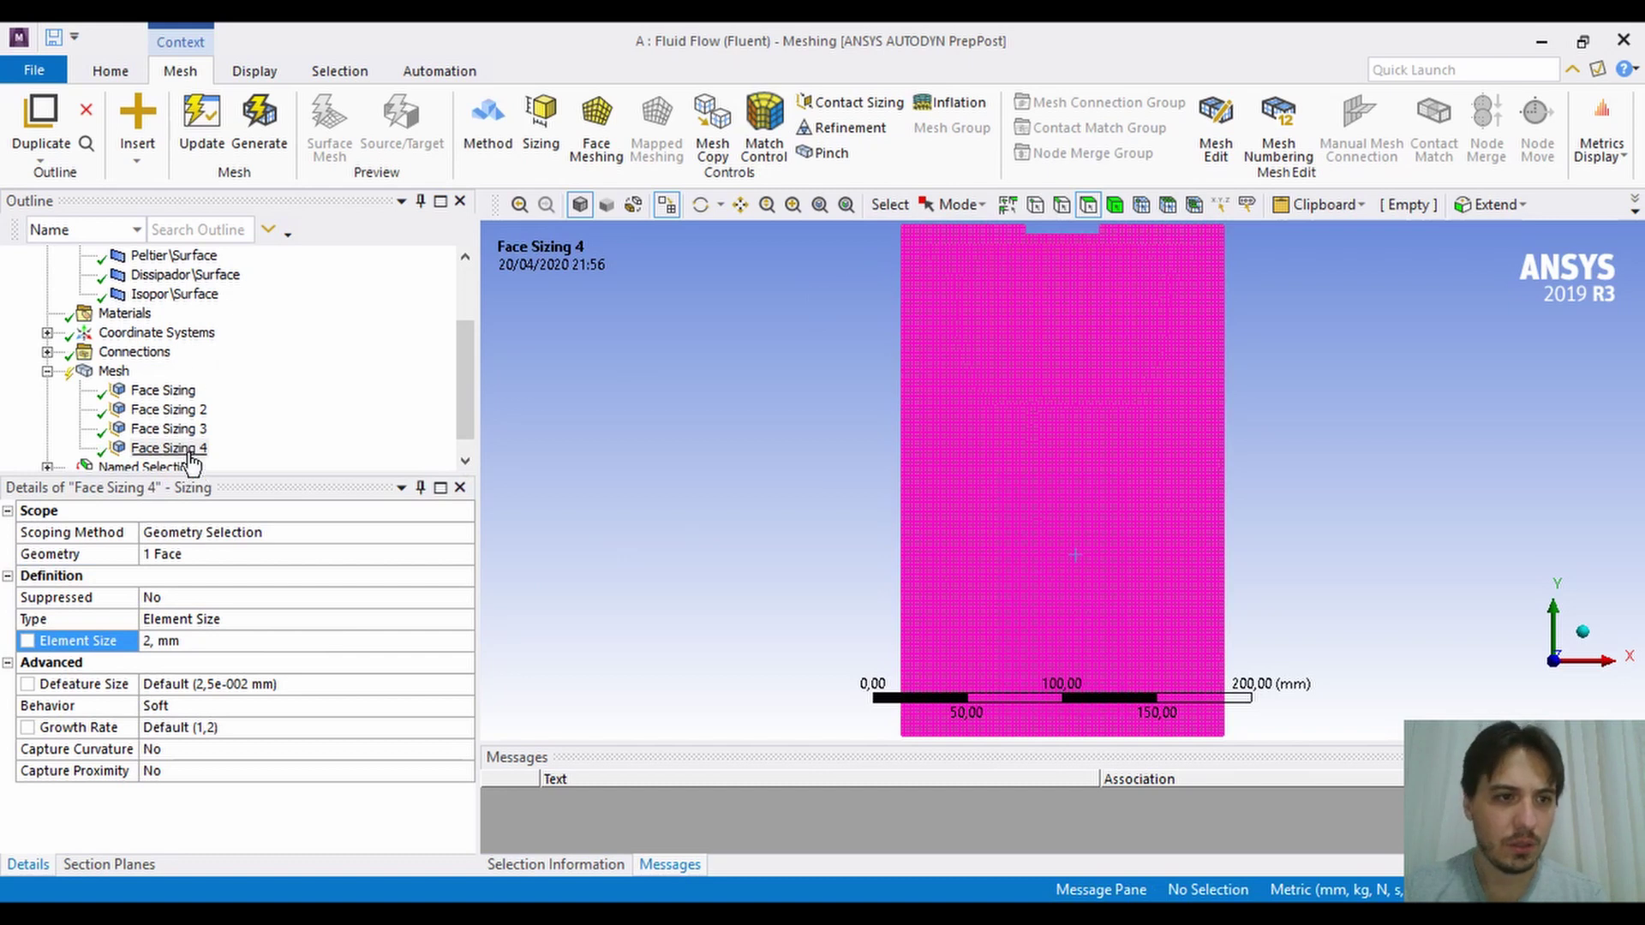
Add a sizing control on the thin Peltier face just above the heat sink and set its element size to 1 mm.
{"action": "left_click", "coordinate": [113, 370]}
{"action": "right_click", "coordinate": [119, 371]}
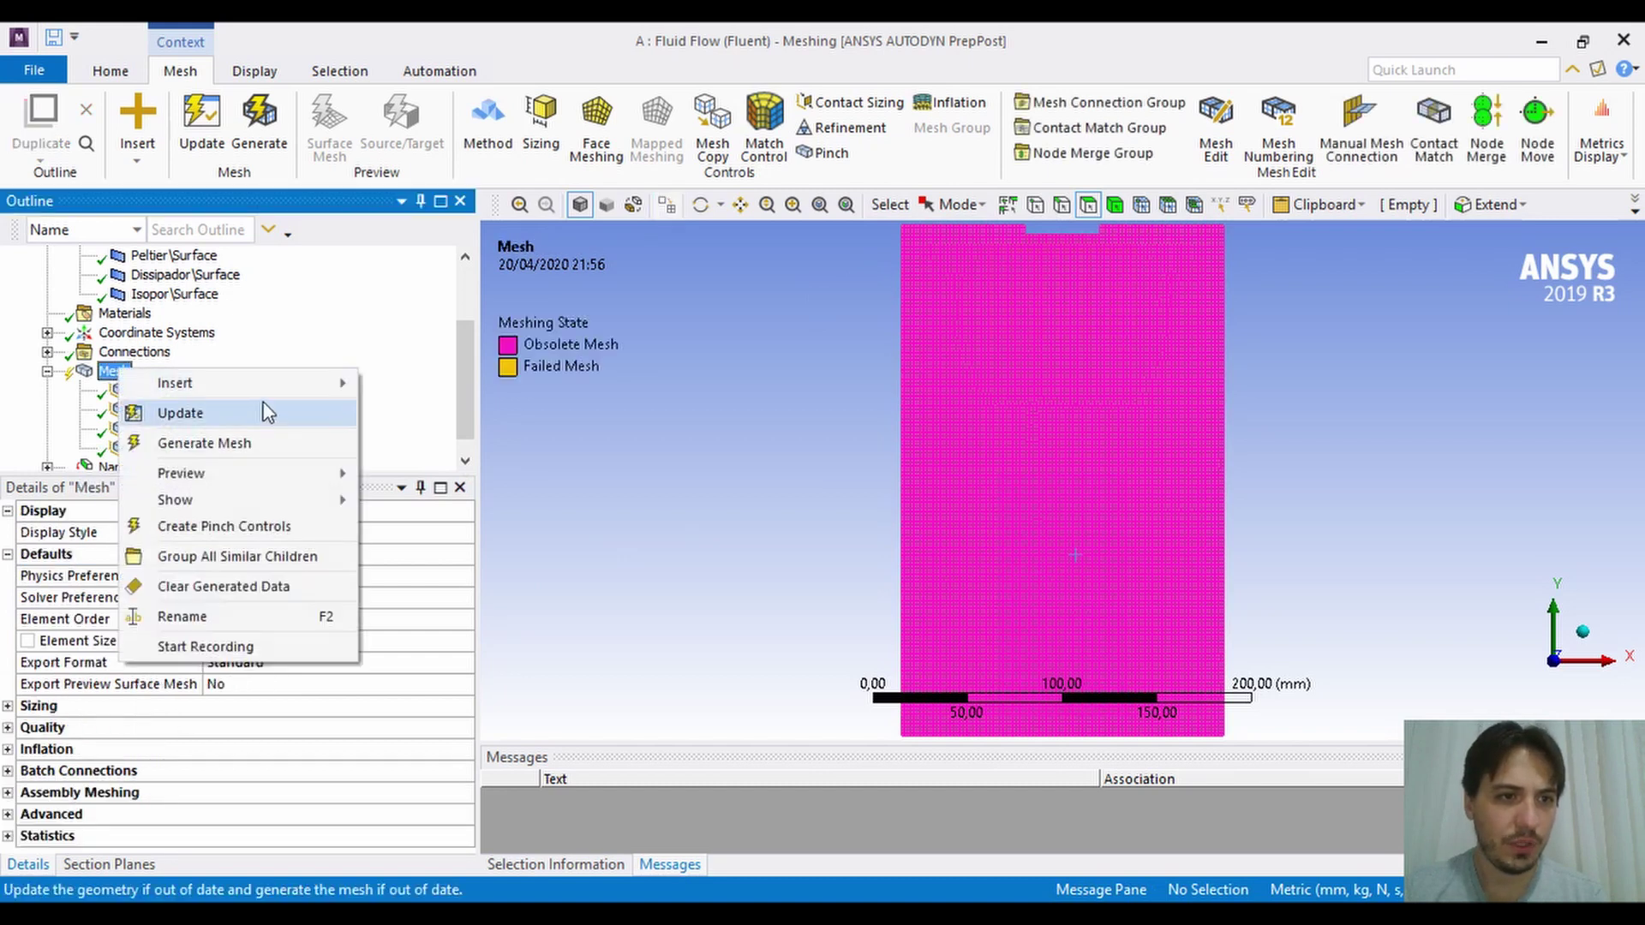
{"action": "mouse_move", "coordinate": [257, 384]}
{"action": "left_click", "coordinate": [412, 413]}
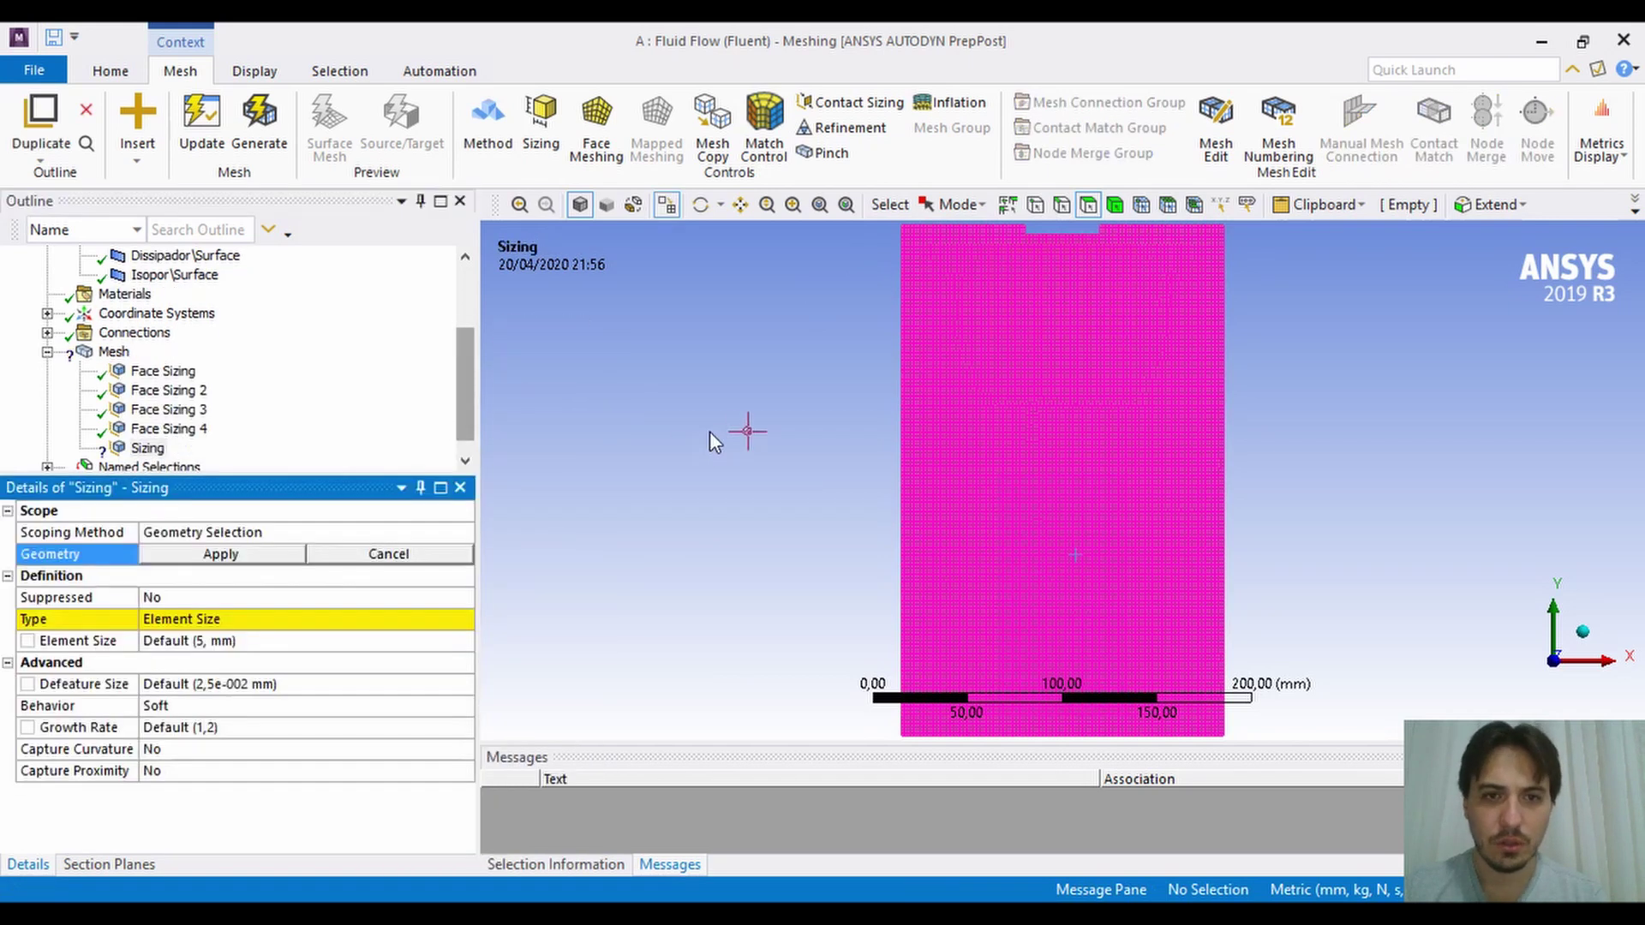
{"action": "left_click", "coordinate": [1073, 245]}
{"action": "left_click", "coordinate": [221, 553]}
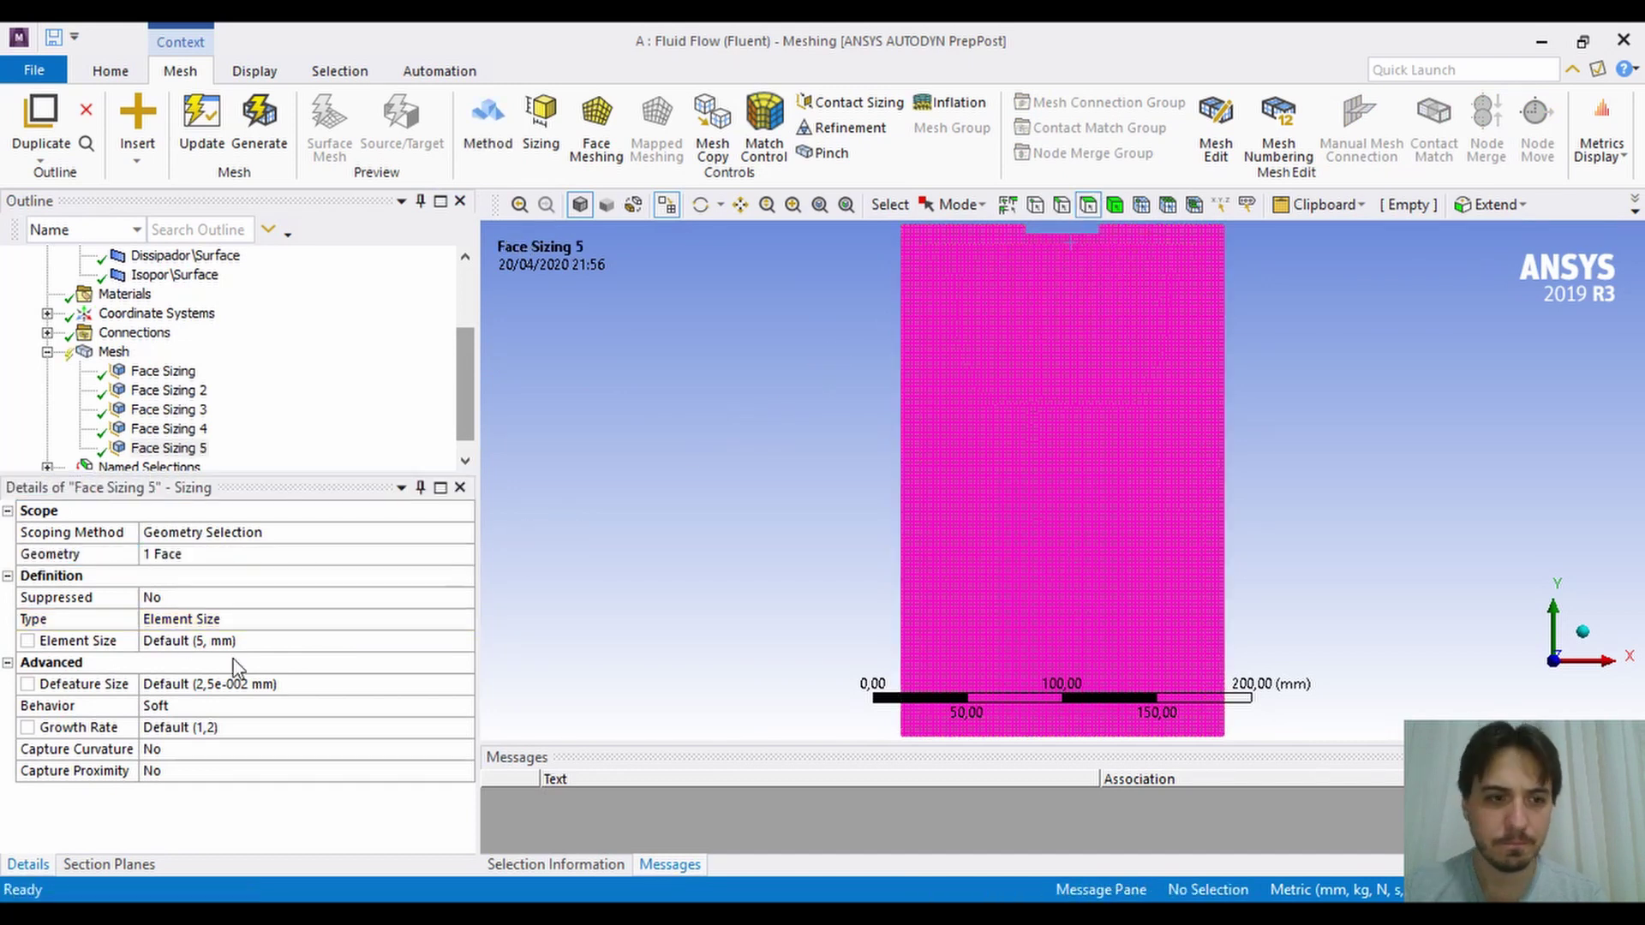
{"action": "left_click", "coordinate": [266, 642]}
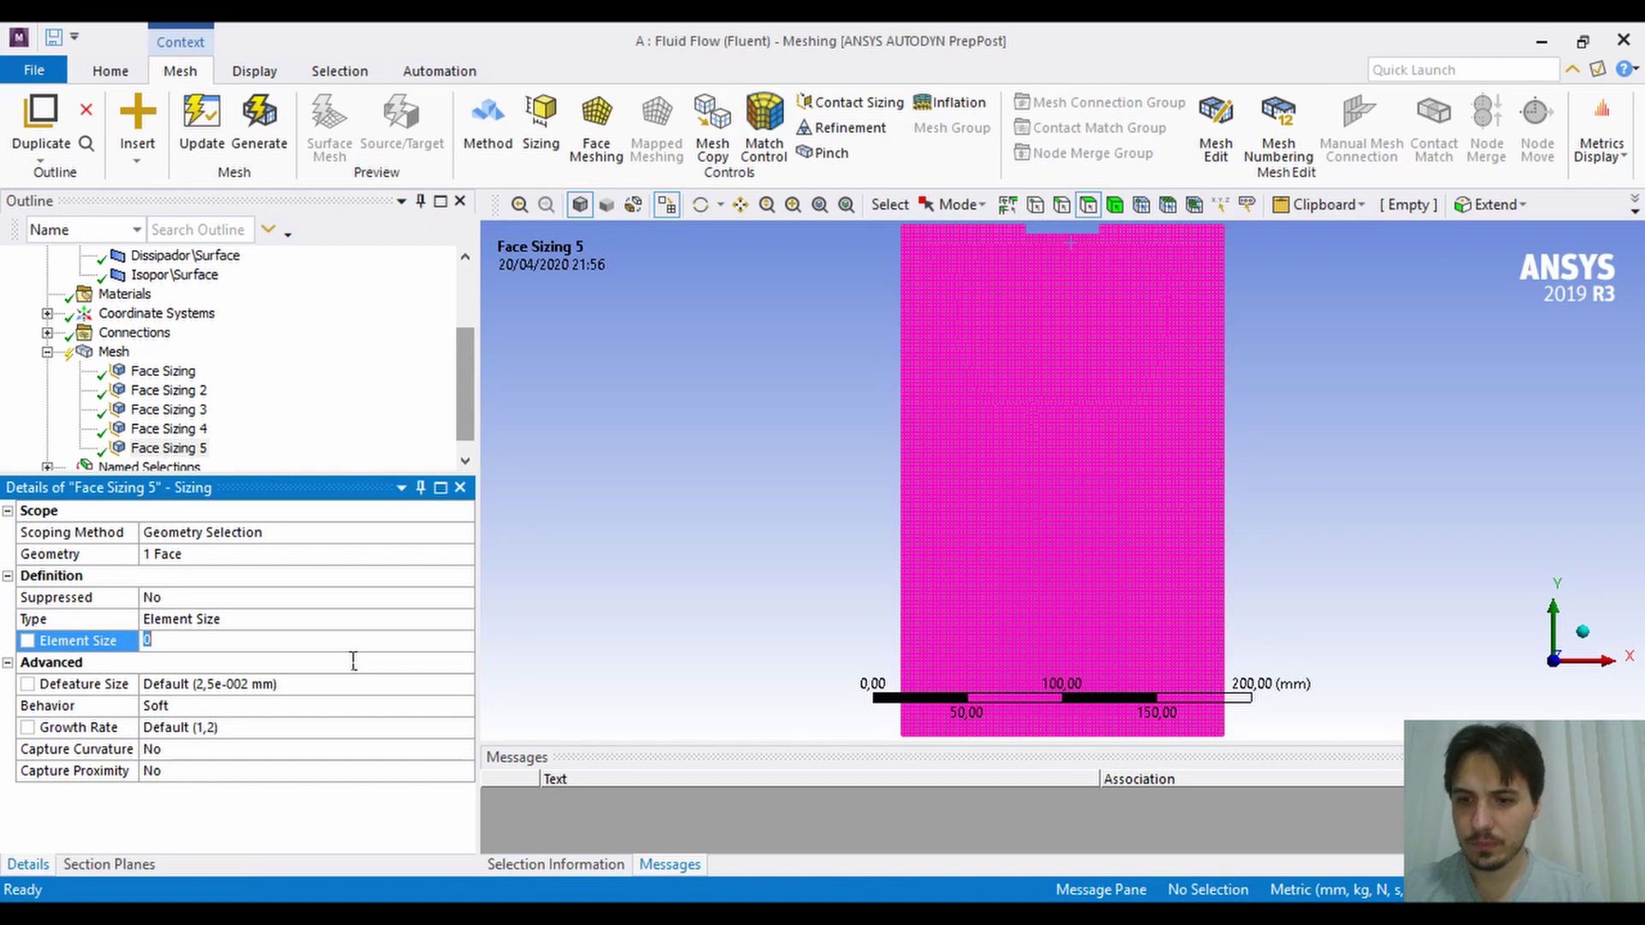
{"action": "type", "text": "1"}
{"action": "key", "text": "Return"}
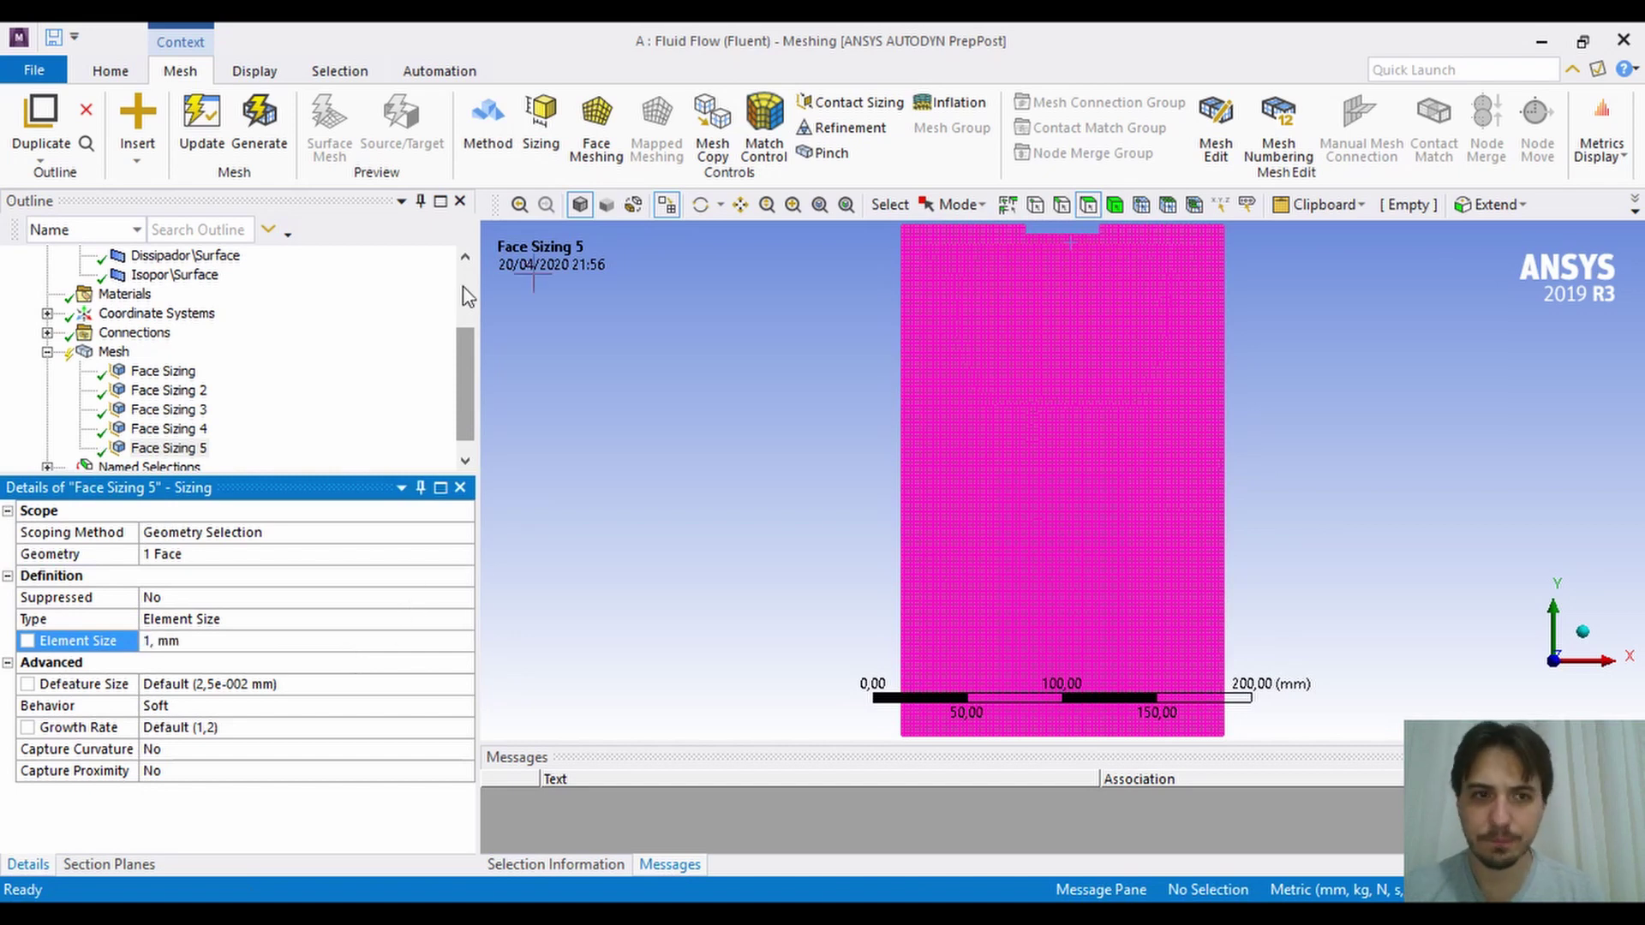
Generate the mesh with all five face sizings.
{"action": "left_click", "coordinate": [109, 352]}
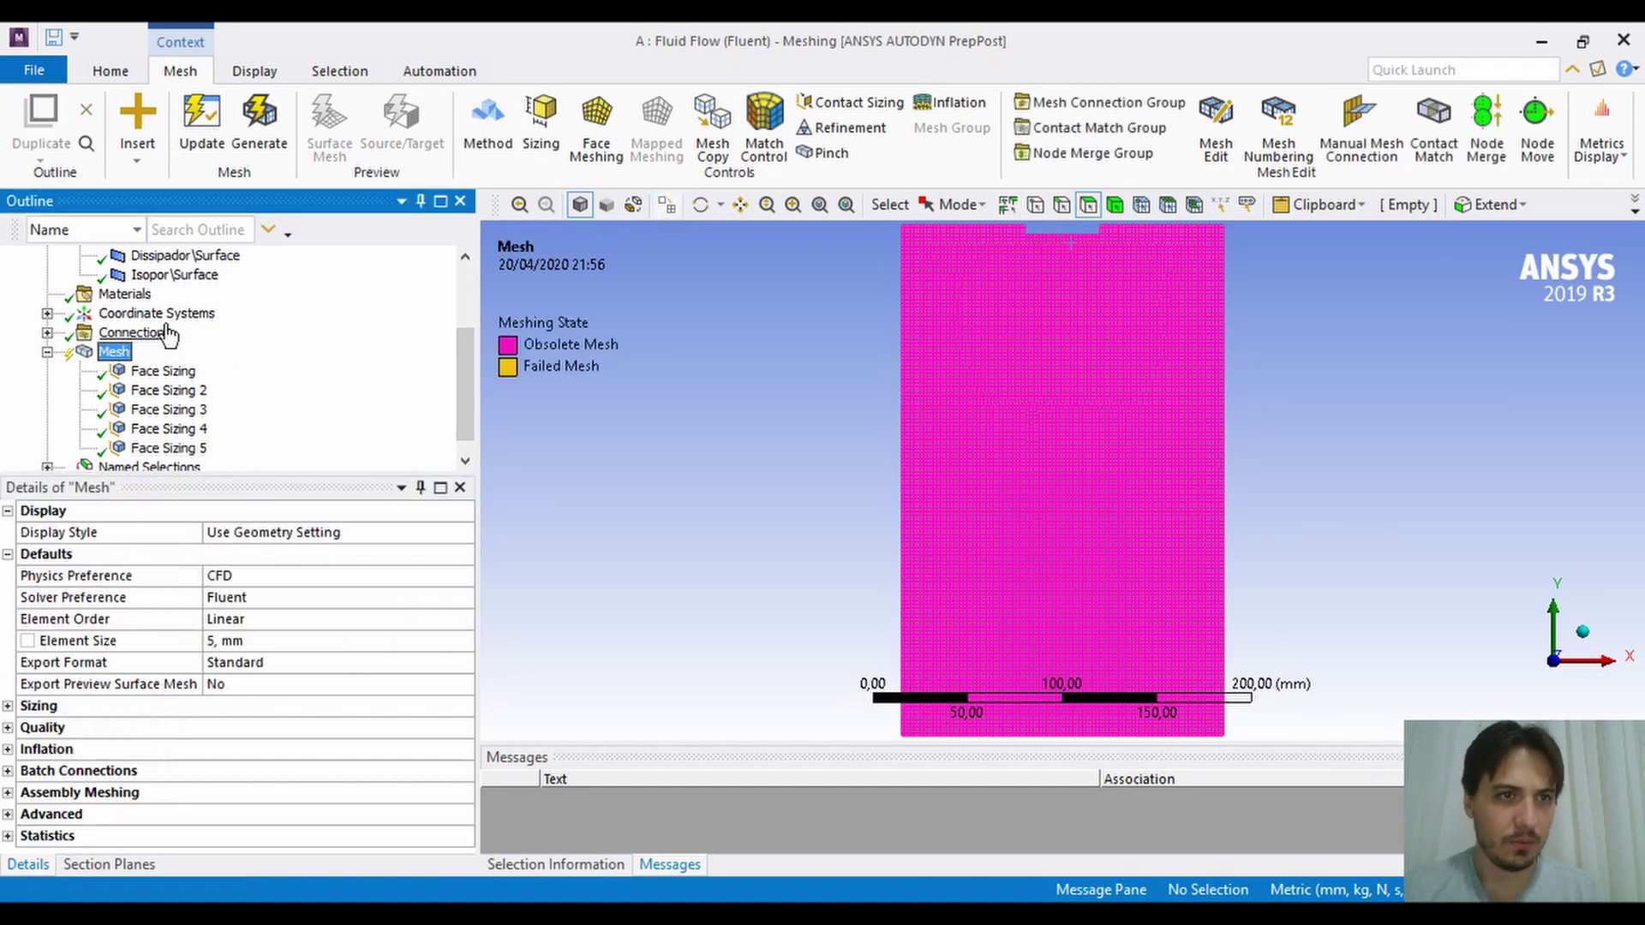
{"action": "left_click", "coordinate": [252, 125]}
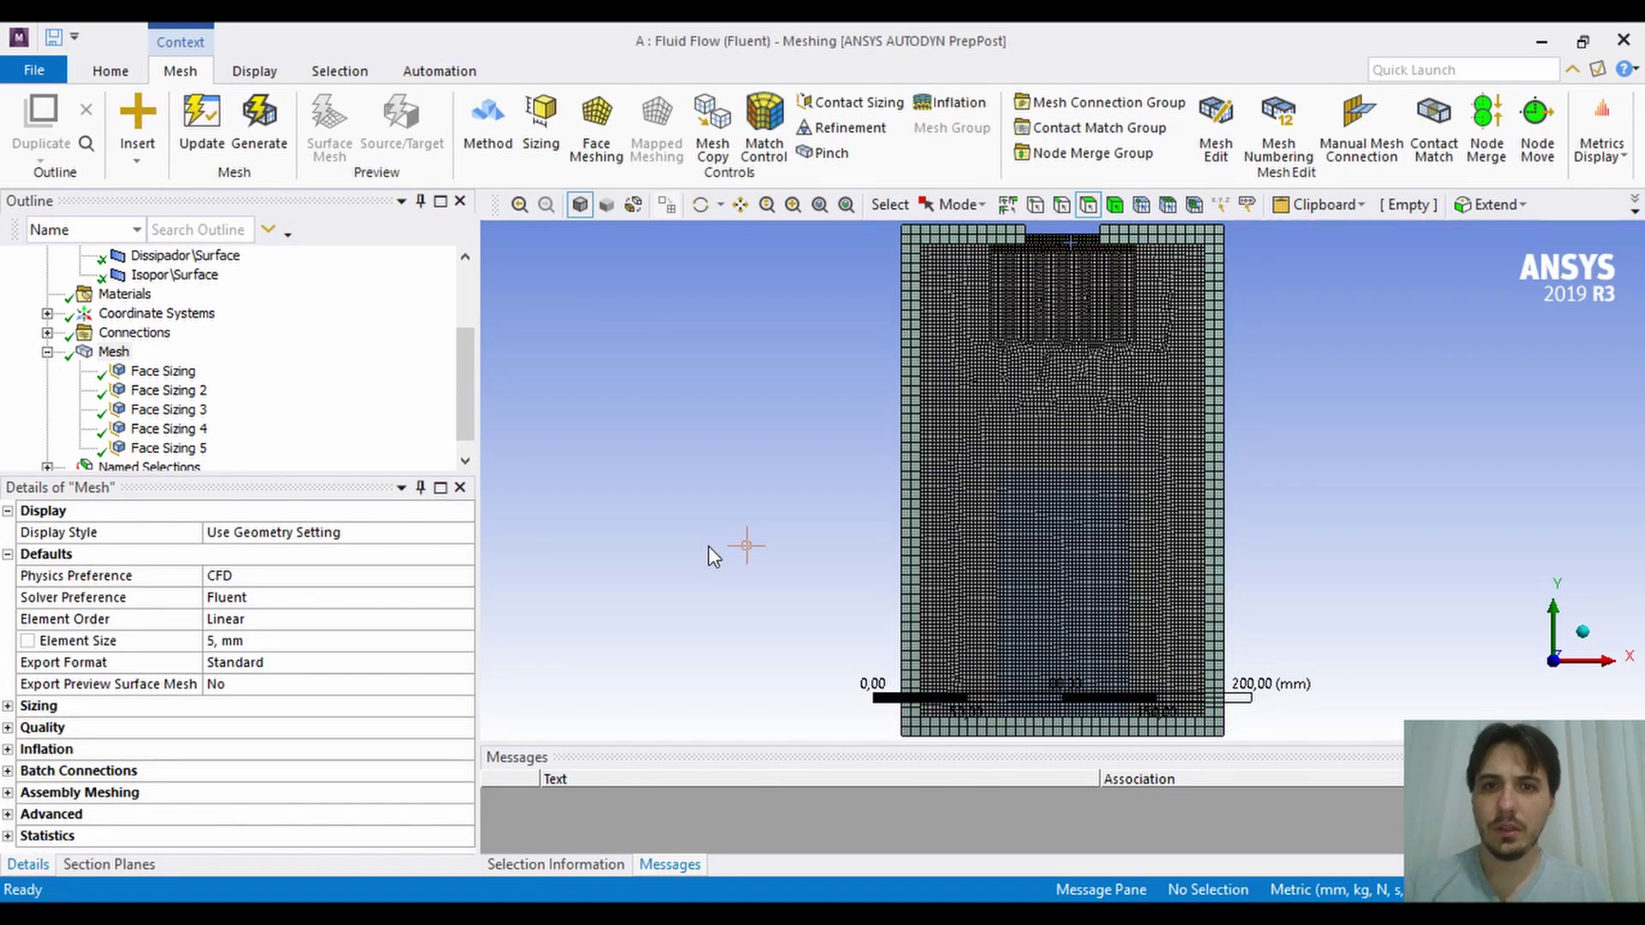
Inspect the generated mesh around the heat sink, the air region and the can, including the transitions between regions.
{"action": "scroll", "coordinate": [1035, 324], "scroll_direction": "down", "scroll_amount": 2}
{"action": "scroll", "coordinate": [1029, 356], "scroll_direction": "up", "scroll_amount": 4}
{"action": "scroll", "coordinate": [1030, 357], "scroll_direction": "up", "scroll_amount": 4}
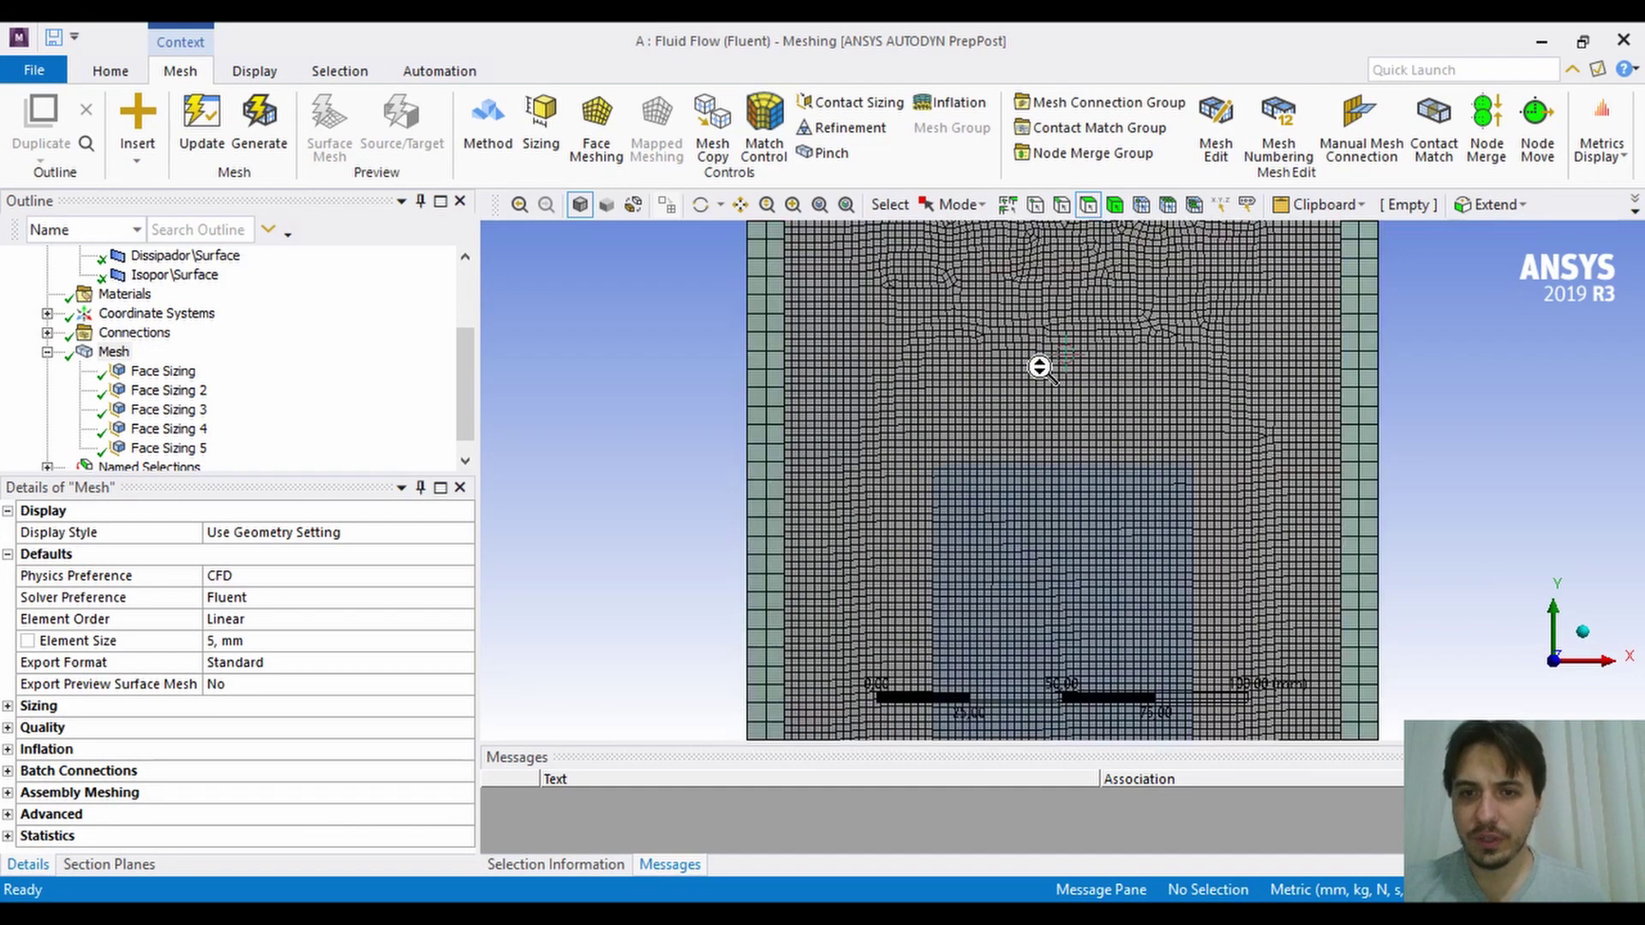
{"action": "middle_click_drag", "start_coordinate": [1194, 335], "coordinate": [1236, 518], "text": "ctrl"}
{"action": "scroll", "coordinate": [1037, 488], "scroll_direction": "up", "scroll_amount": 5}
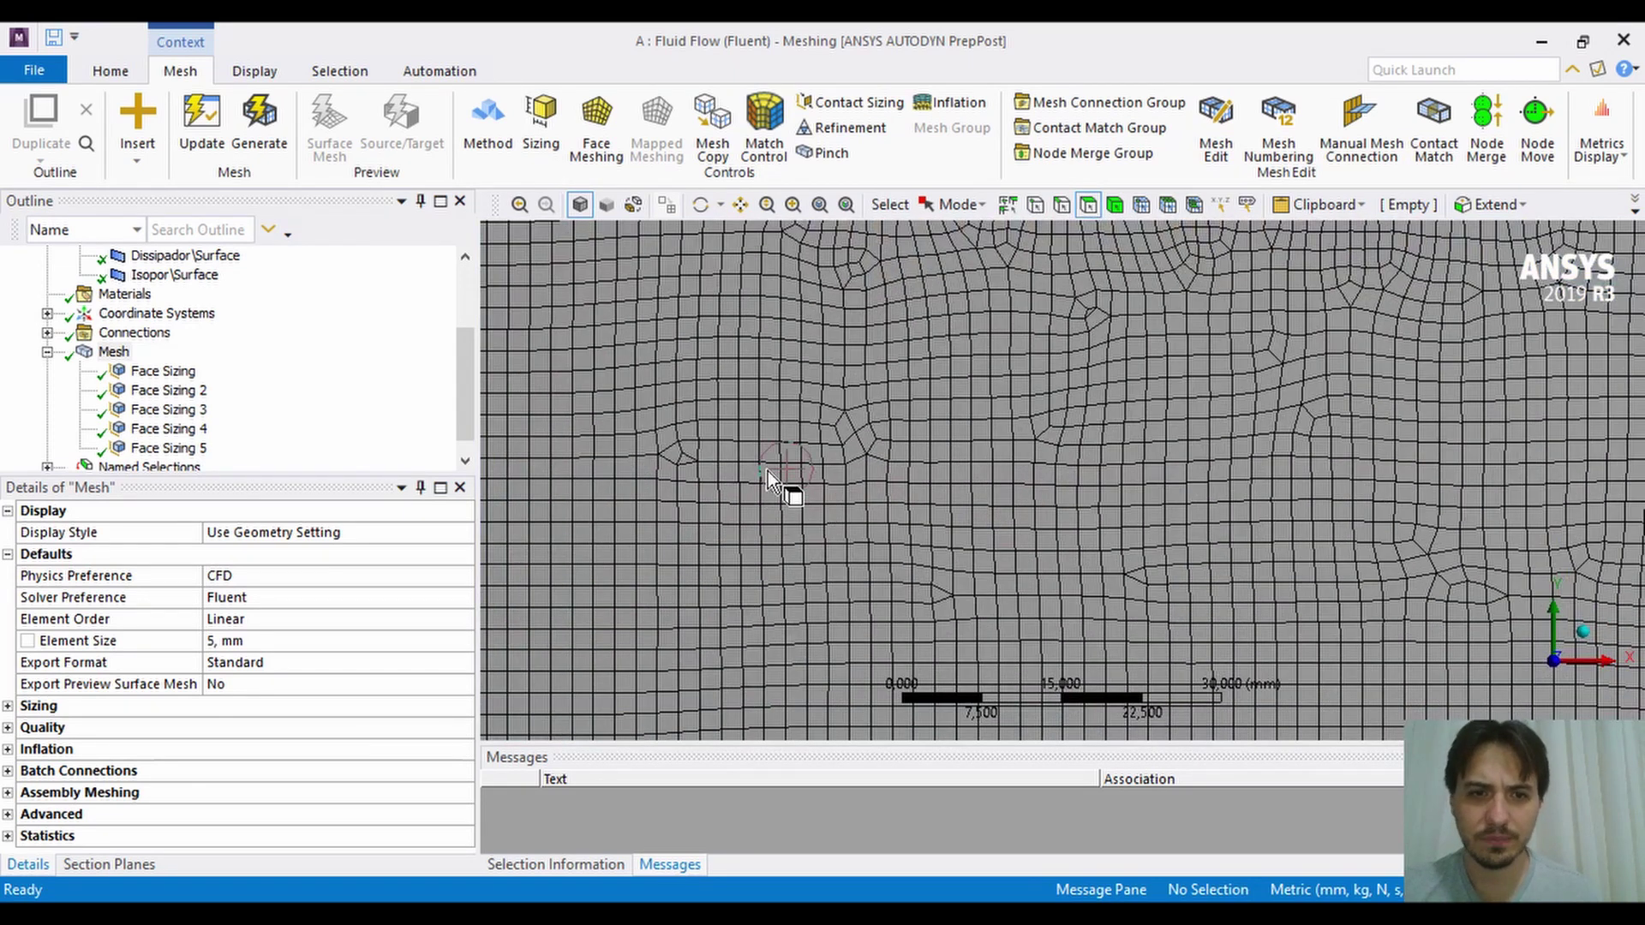
{"action": "scroll", "coordinate": [690, 466], "scroll_direction": "up", "scroll_amount": 4}
{"action": "key", "text": "F7"}
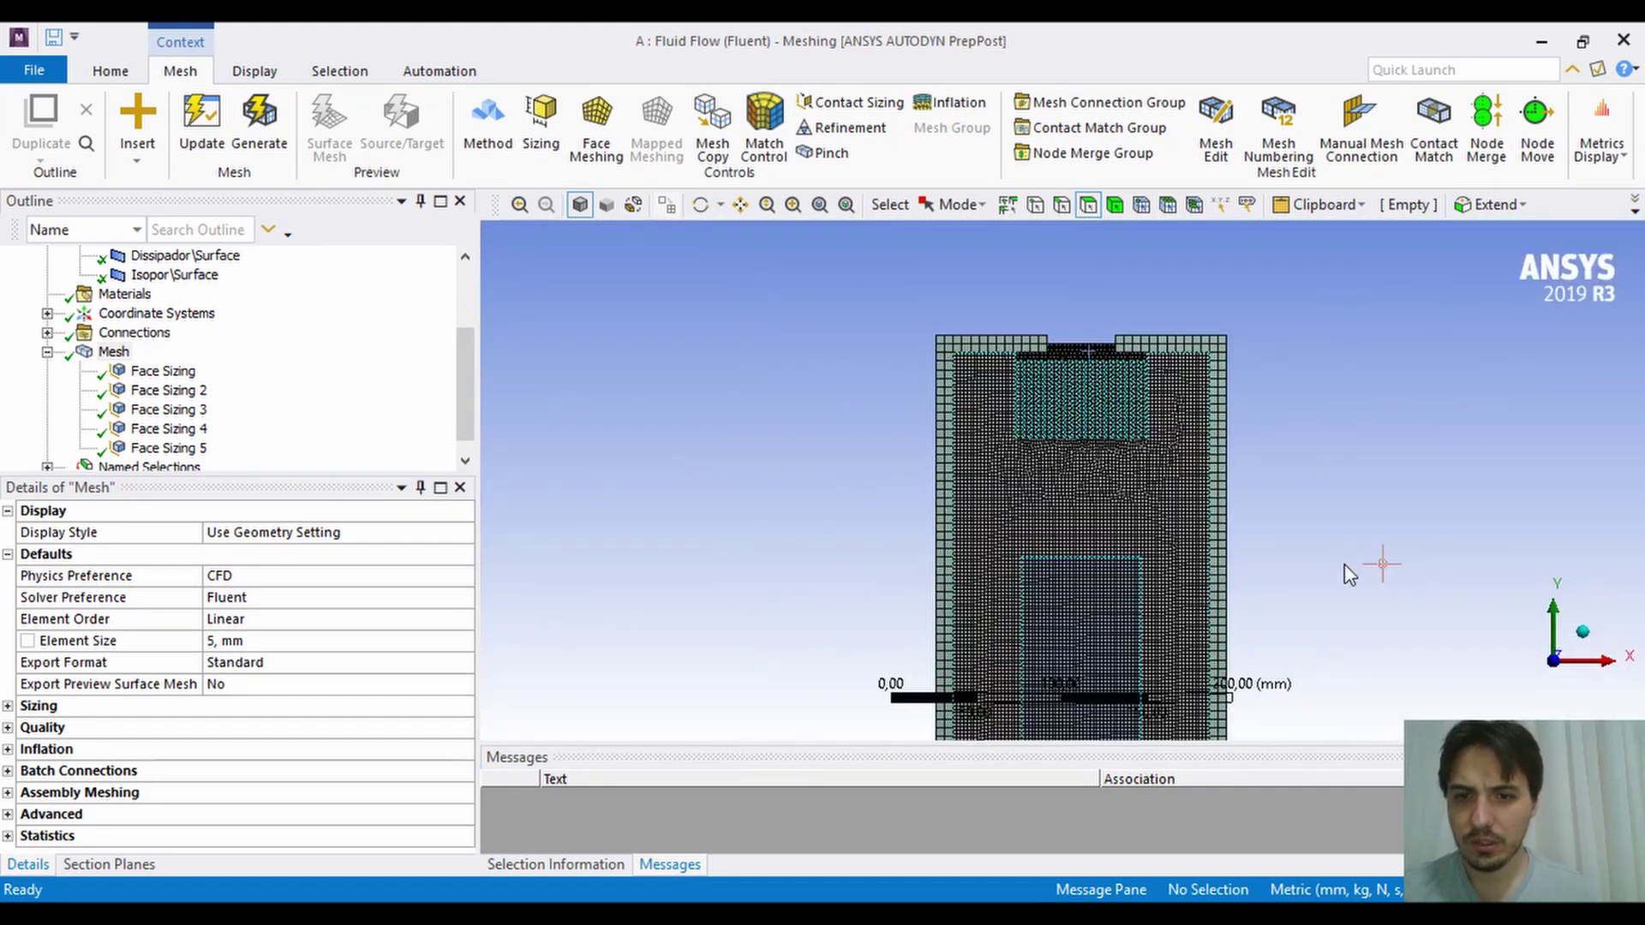
{"action": "scroll", "coordinate": [1337, 514], "scroll_direction": "up", "scroll_amount": 2}
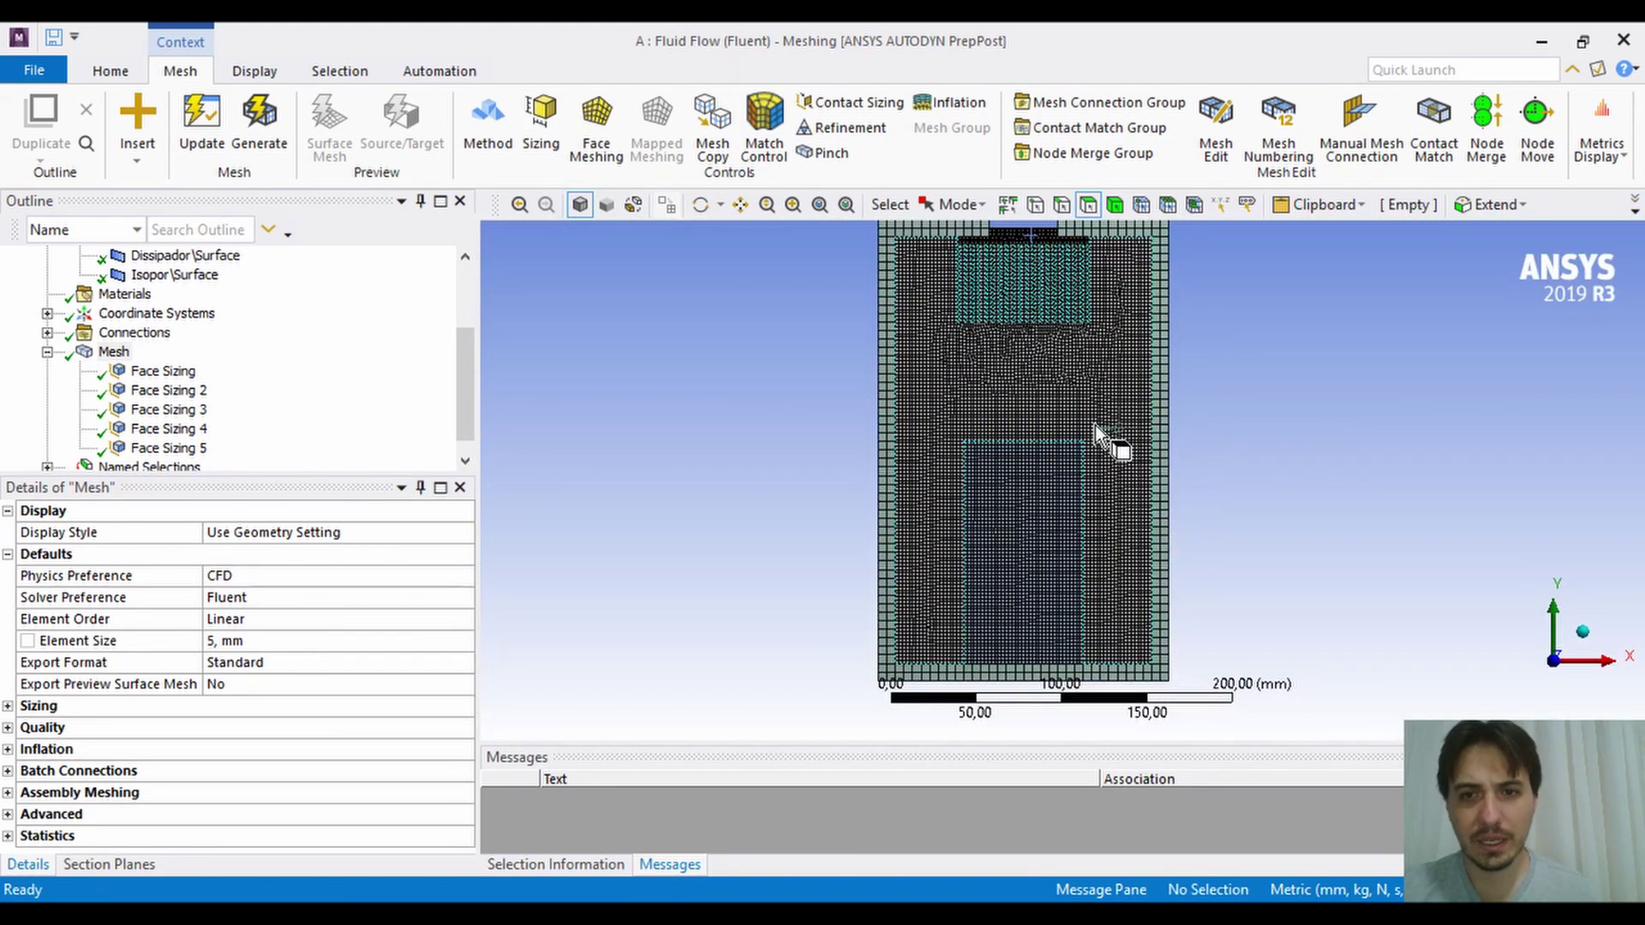
{"action": "scroll", "coordinate": [1094, 424], "scroll_direction": "up", "scroll_amount": 3}
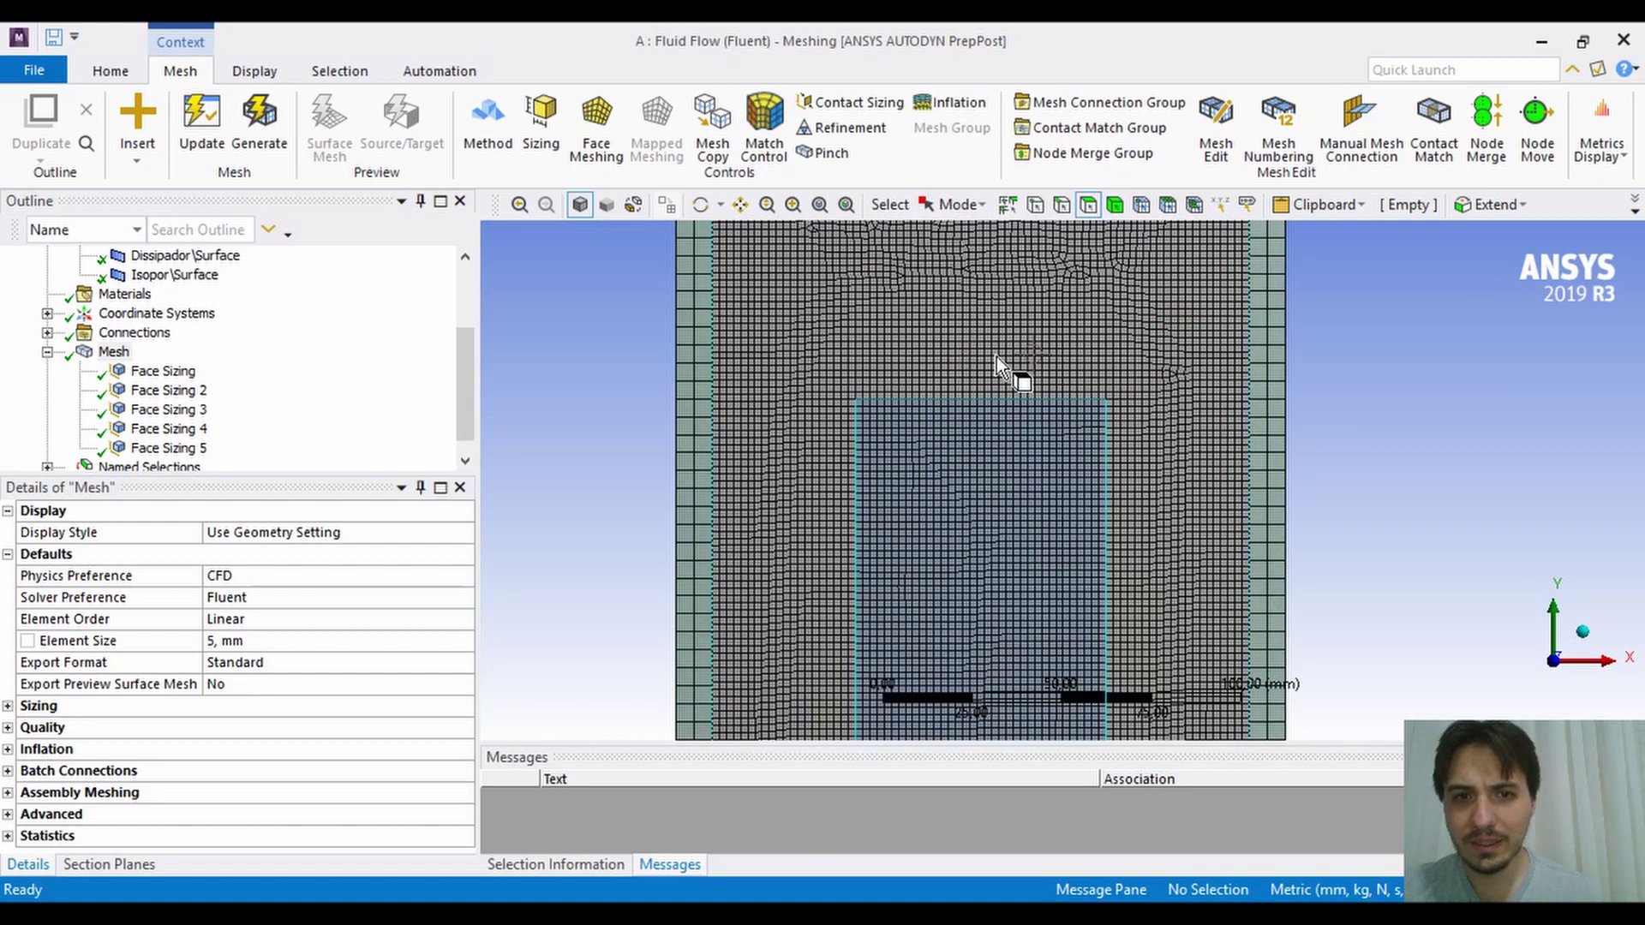
{"action": "scroll", "coordinate": [1003, 359], "scroll_direction": "down", "scroll_amount": 2}
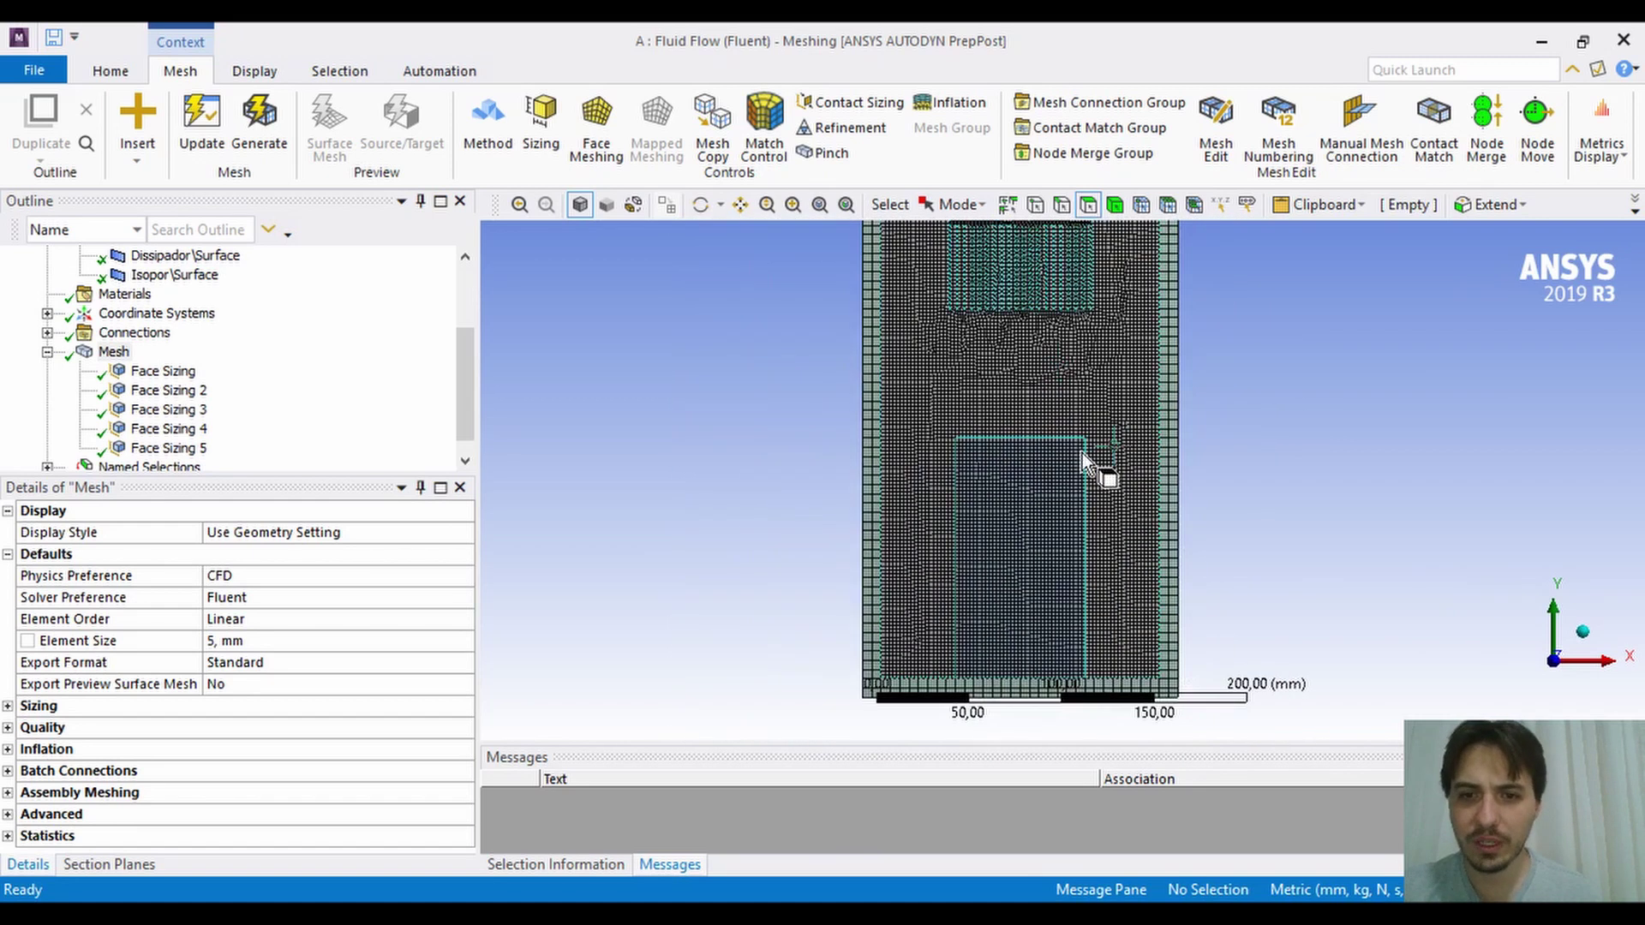
{"action": "scroll", "coordinate": [1019, 489], "scroll_direction": "up", "scroll_amount": 2}
{"action": "scroll", "coordinate": [991, 512], "scroll_direction": "down", "scroll_amount": 4}
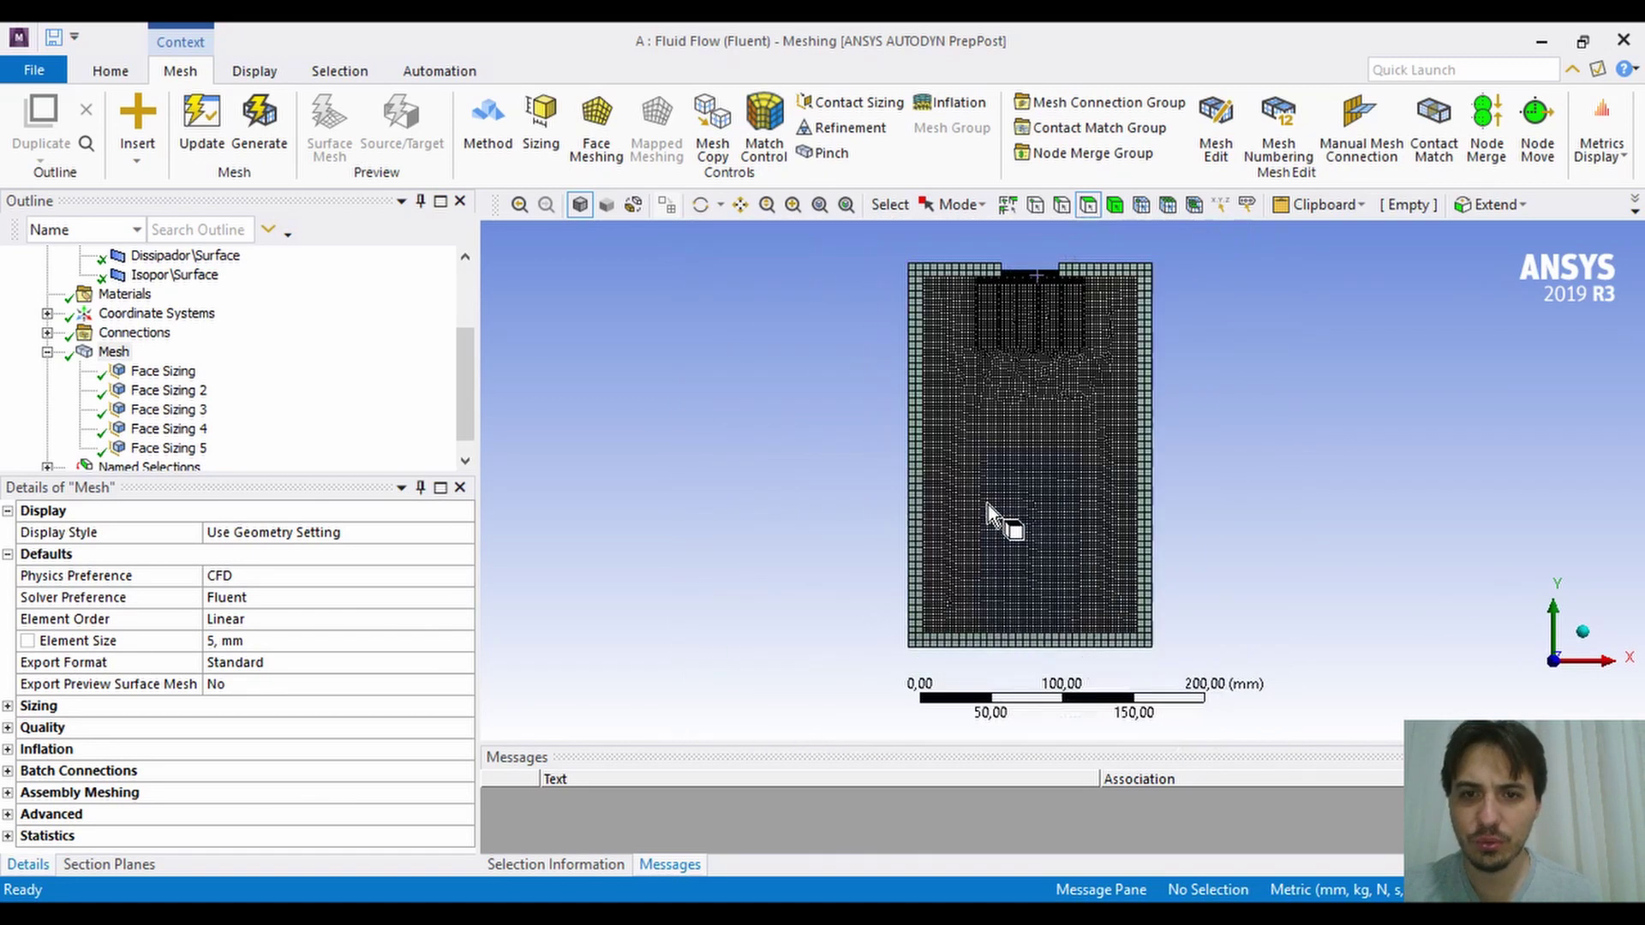
{"action": "scroll", "coordinate": [1045, 572], "scroll_direction": "up", "scroll_amount": 3}
{"action": "middle_click_drag", "start_coordinate": [1381, 524], "coordinate": [1398, 431], "text": "ctrl"}
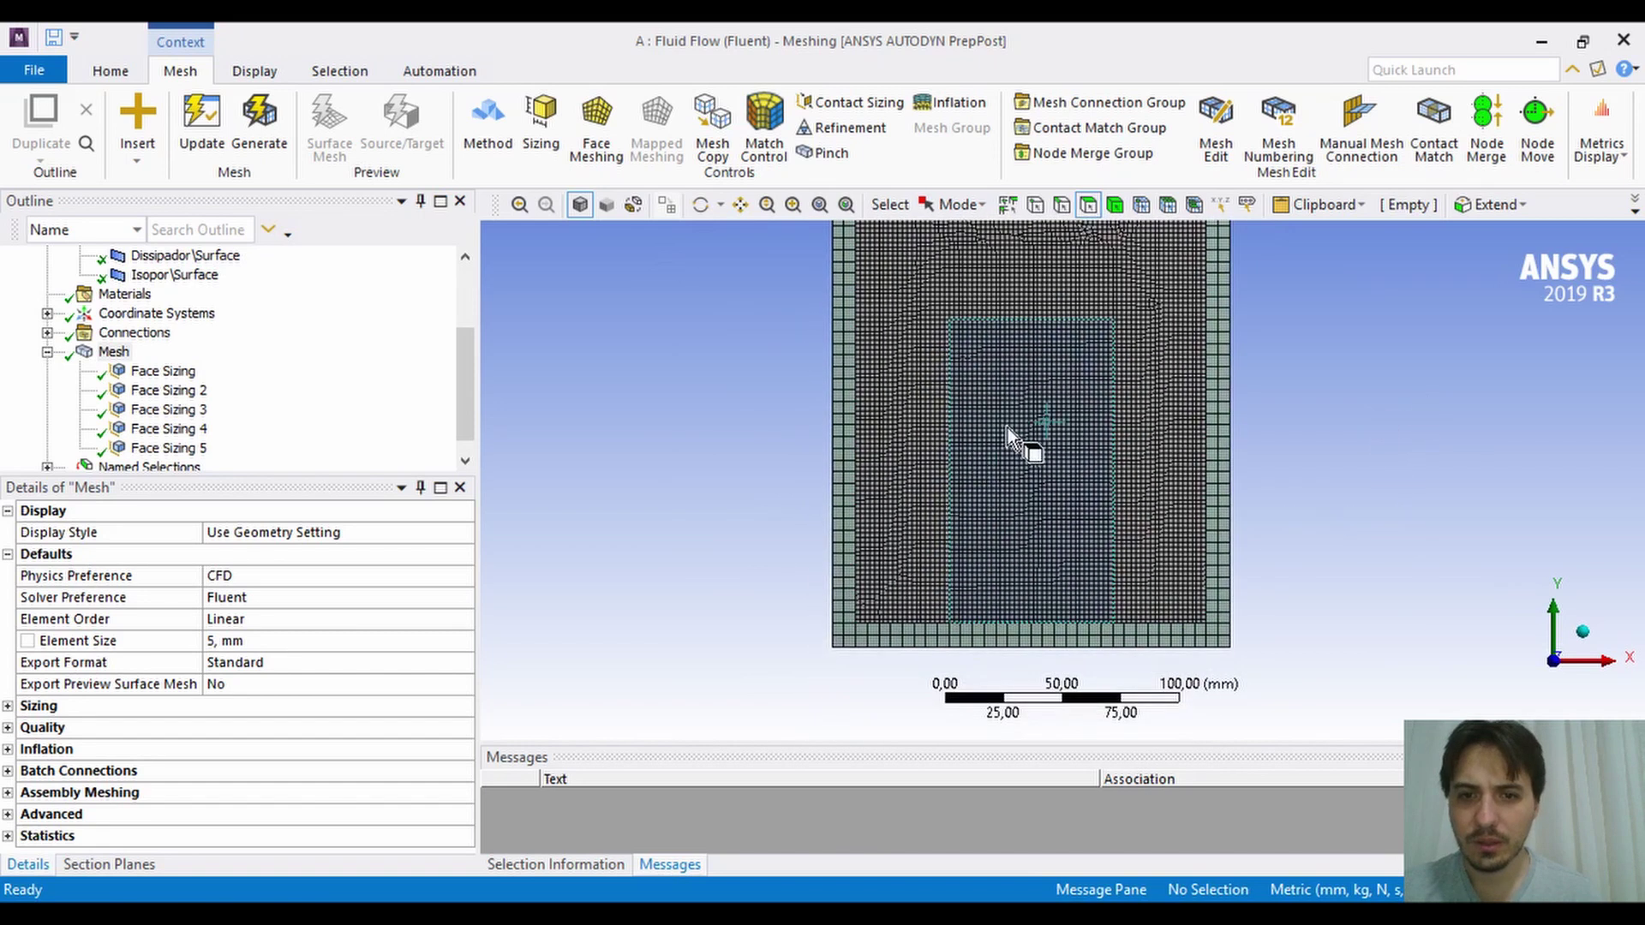
Identify the face sizing scoped to the can's face and set its element size to 5 mm.
{"action": "left_click", "coordinate": [195, 391]}
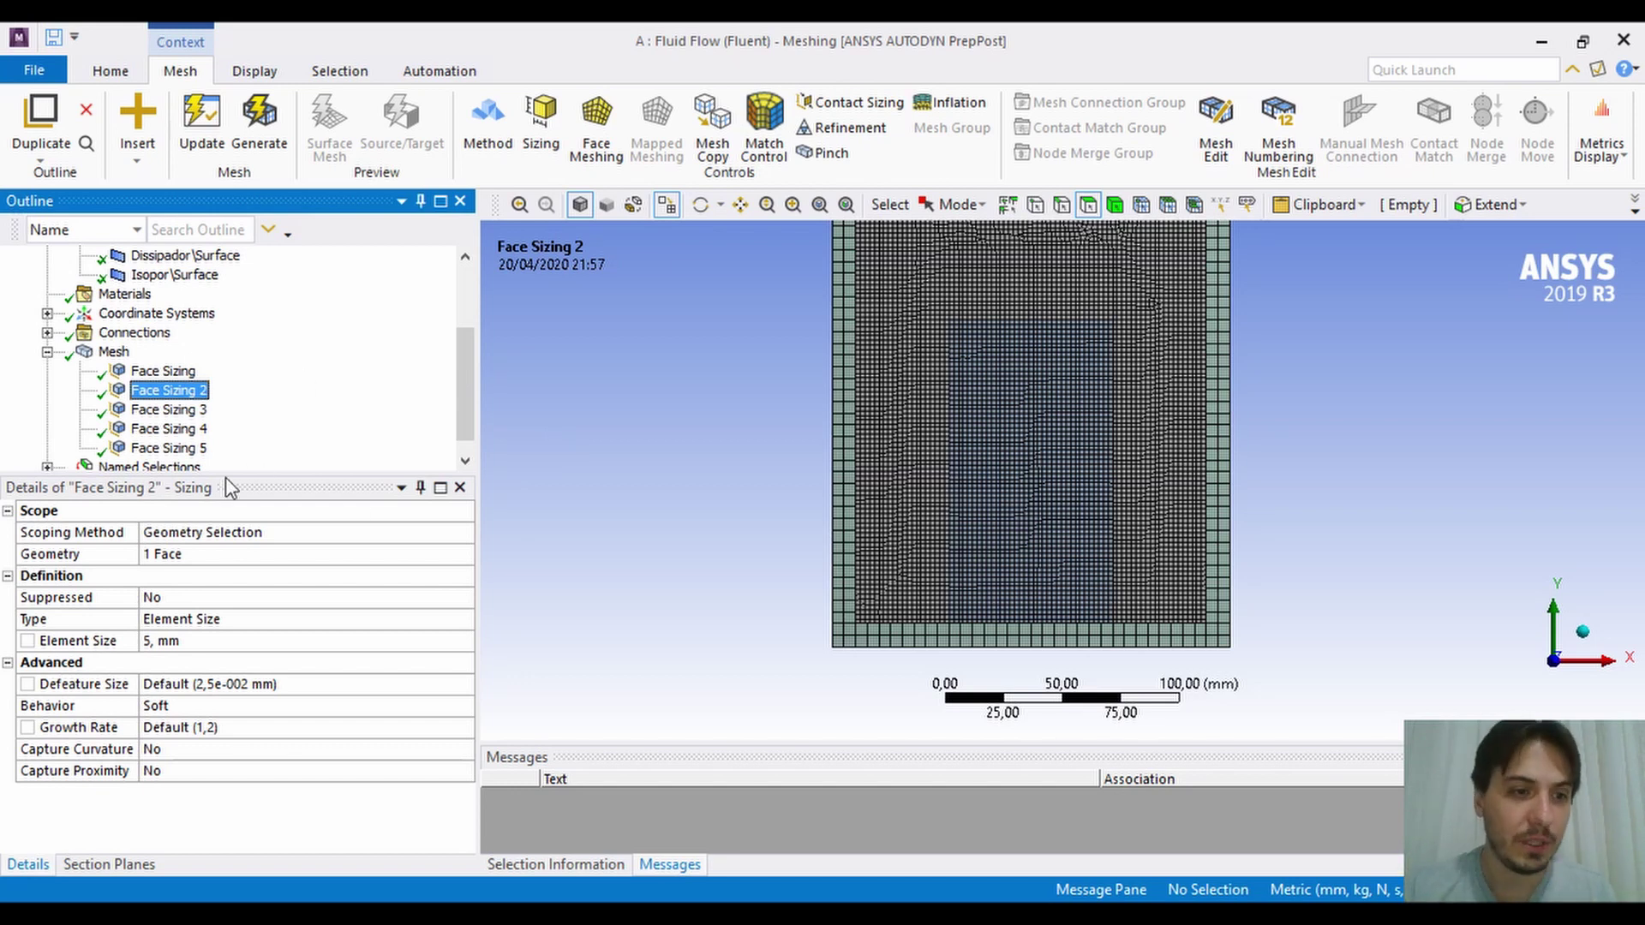
{"action": "left_click", "coordinate": [192, 556]}
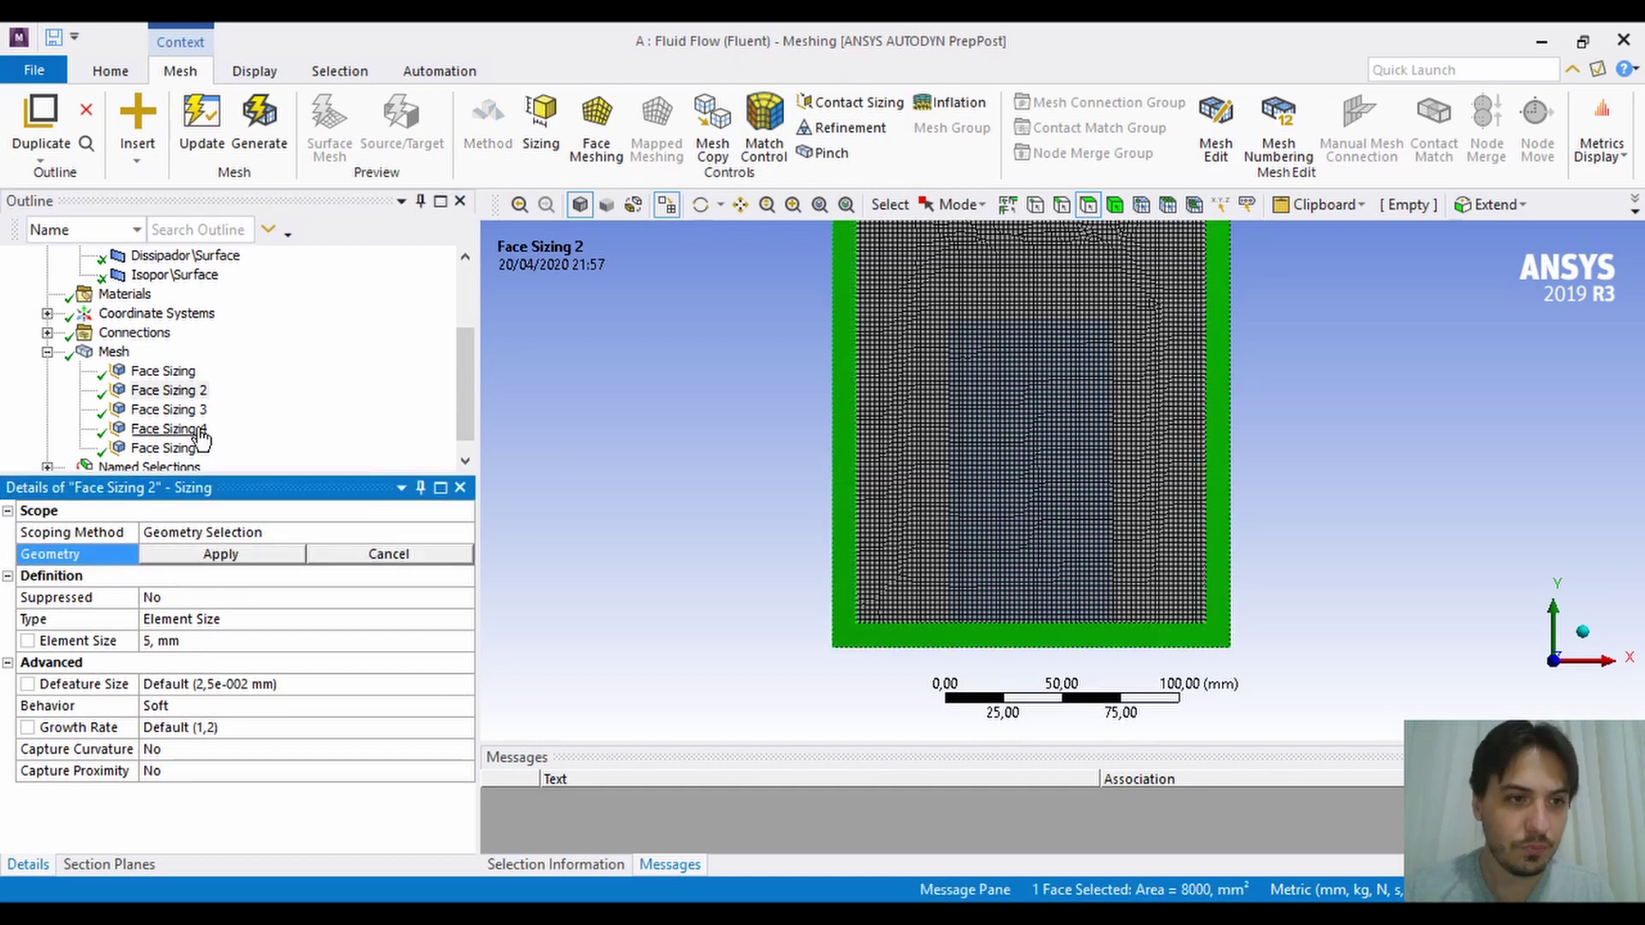
{"action": "left_click", "coordinate": [168, 410]}
{"action": "left_click", "coordinate": [214, 555]}
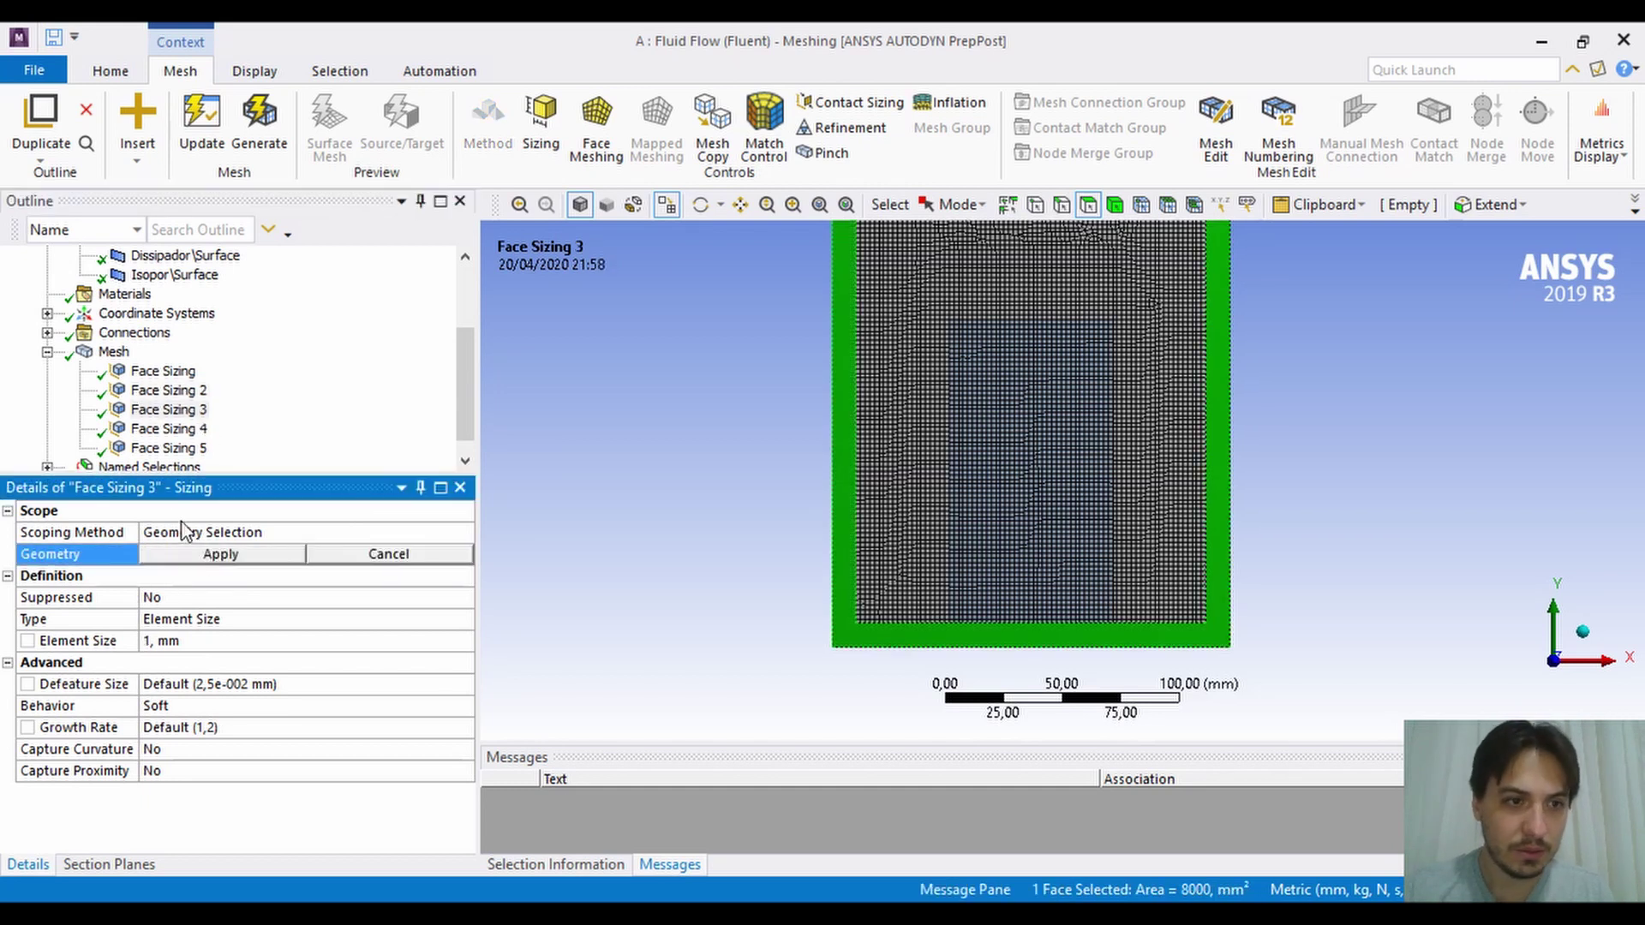
{"action": "left_click", "coordinate": [172, 411]}
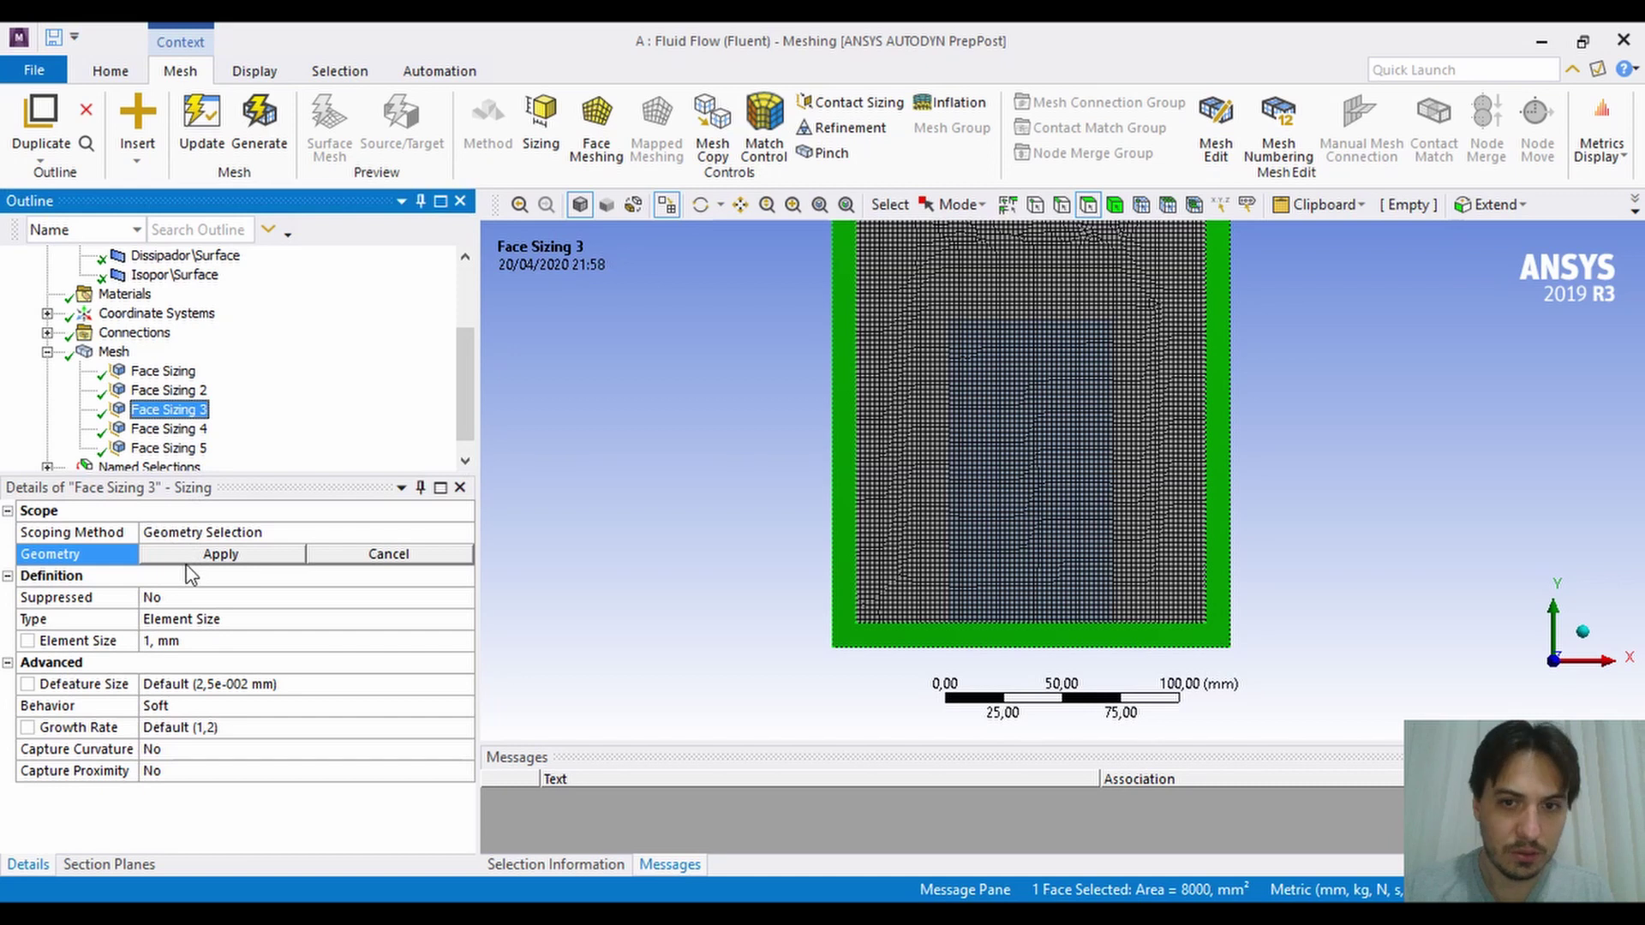
{"action": "left_click", "coordinate": [168, 428]}
{"action": "left_click", "coordinate": [611, 502]}
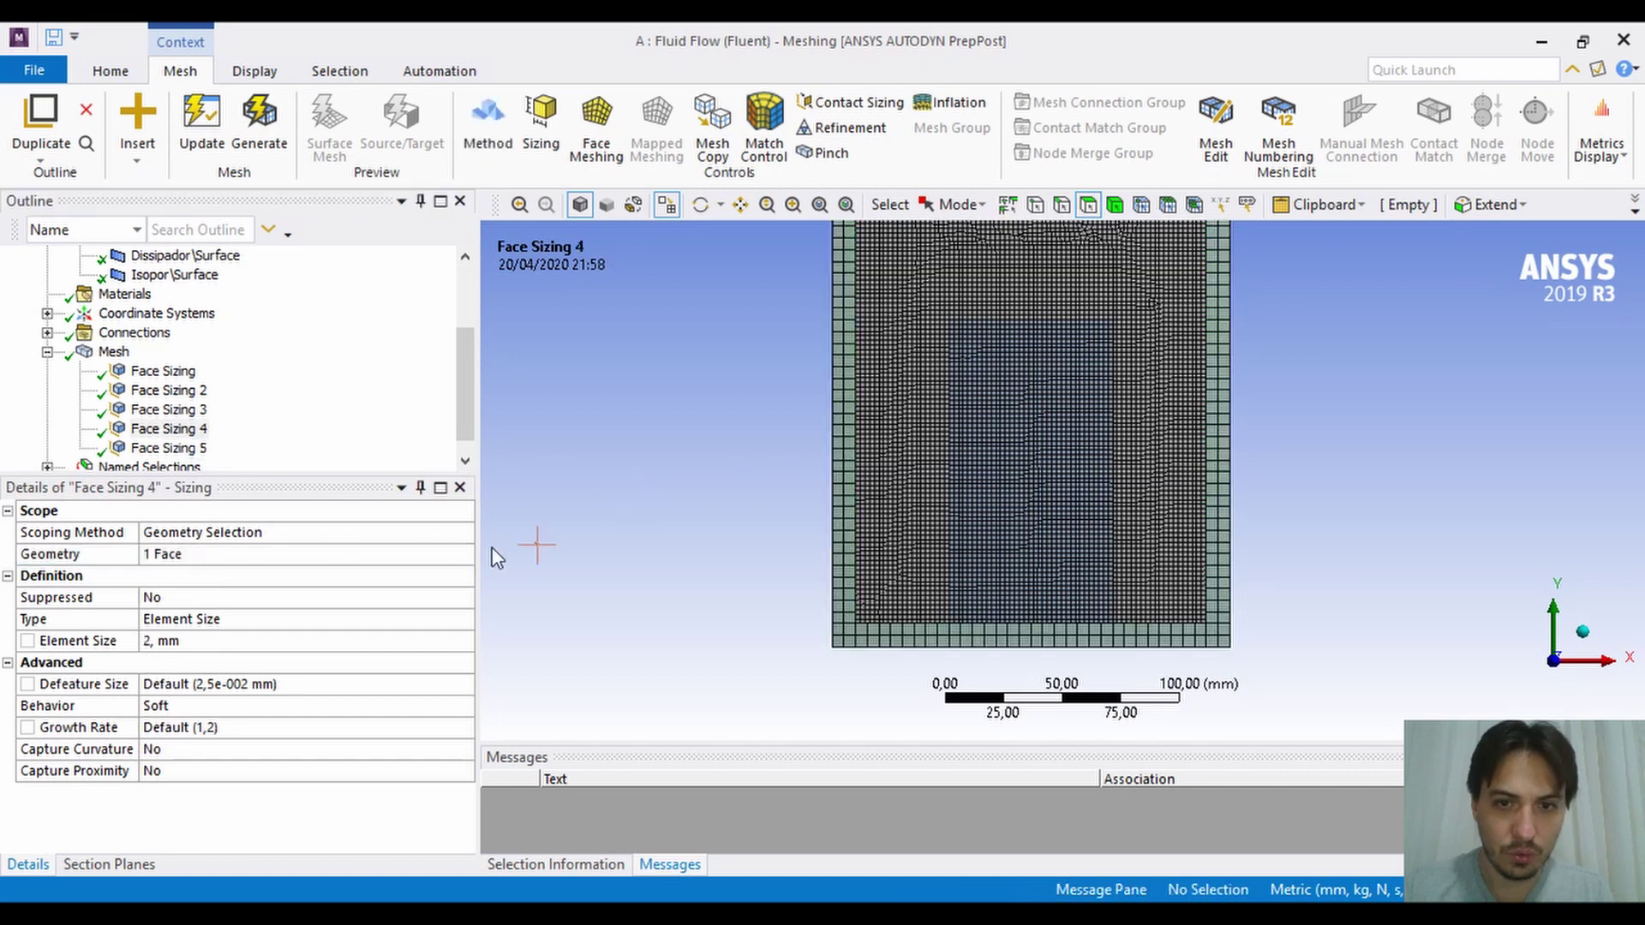
{"action": "left_click", "coordinate": [198, 430]}
{"action": "left_click", "coordinate": [224, 555]}
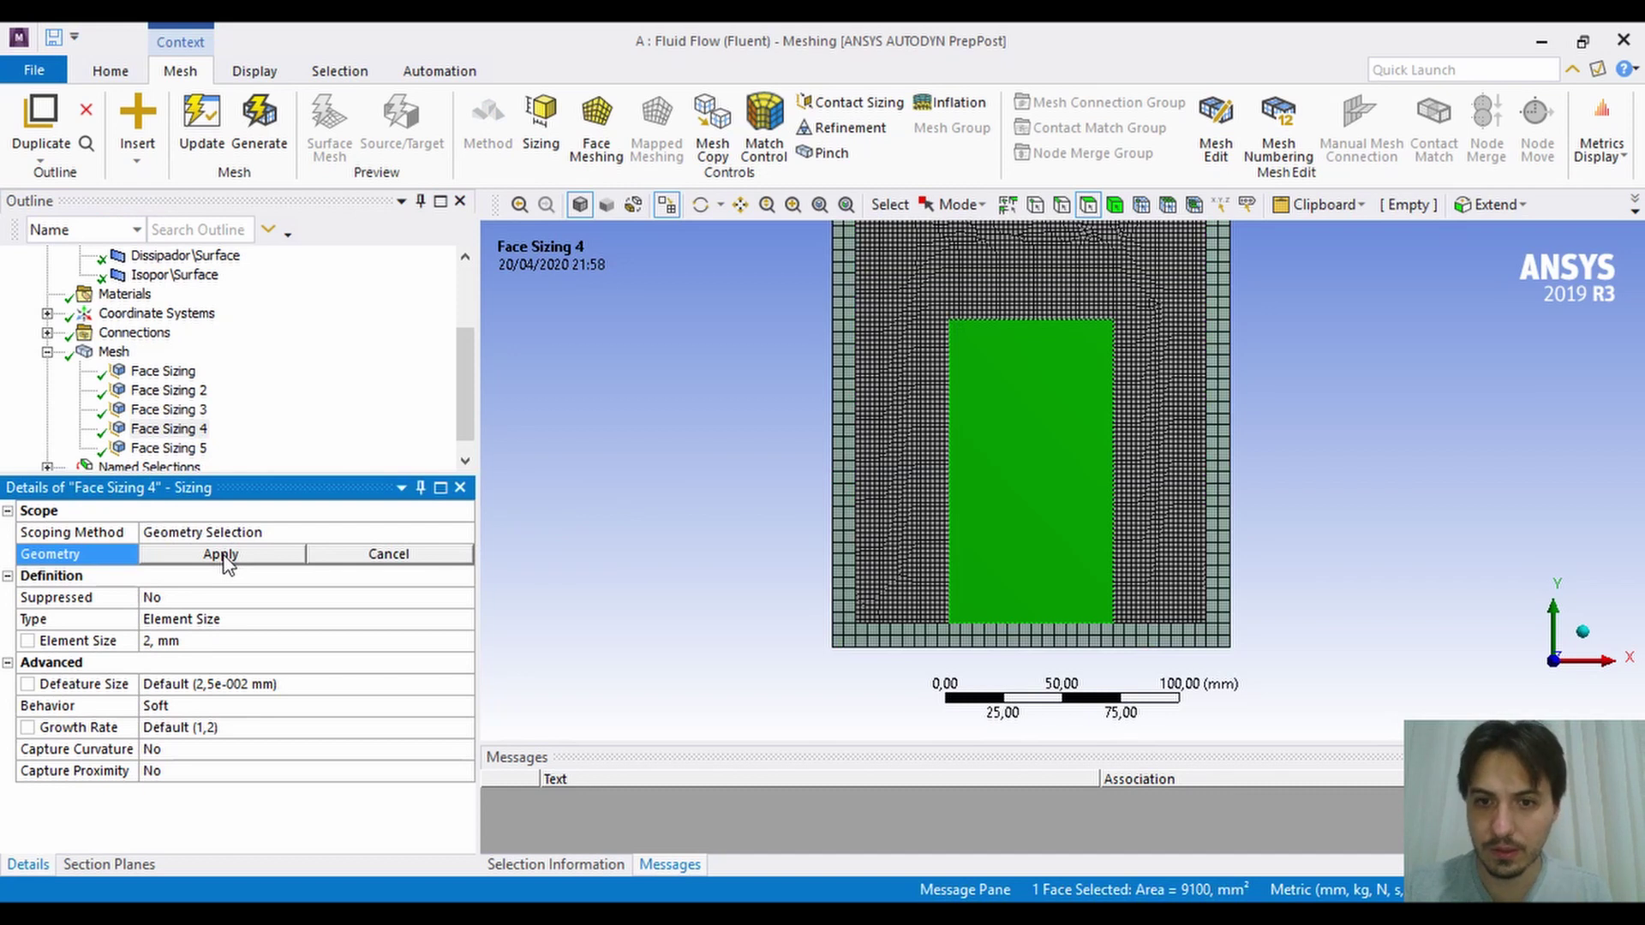
{"action": "left_click", "coordinate": [221, 642]}
{"action": "type", "text": "5"}
{"action": "key", "text": "Return"}
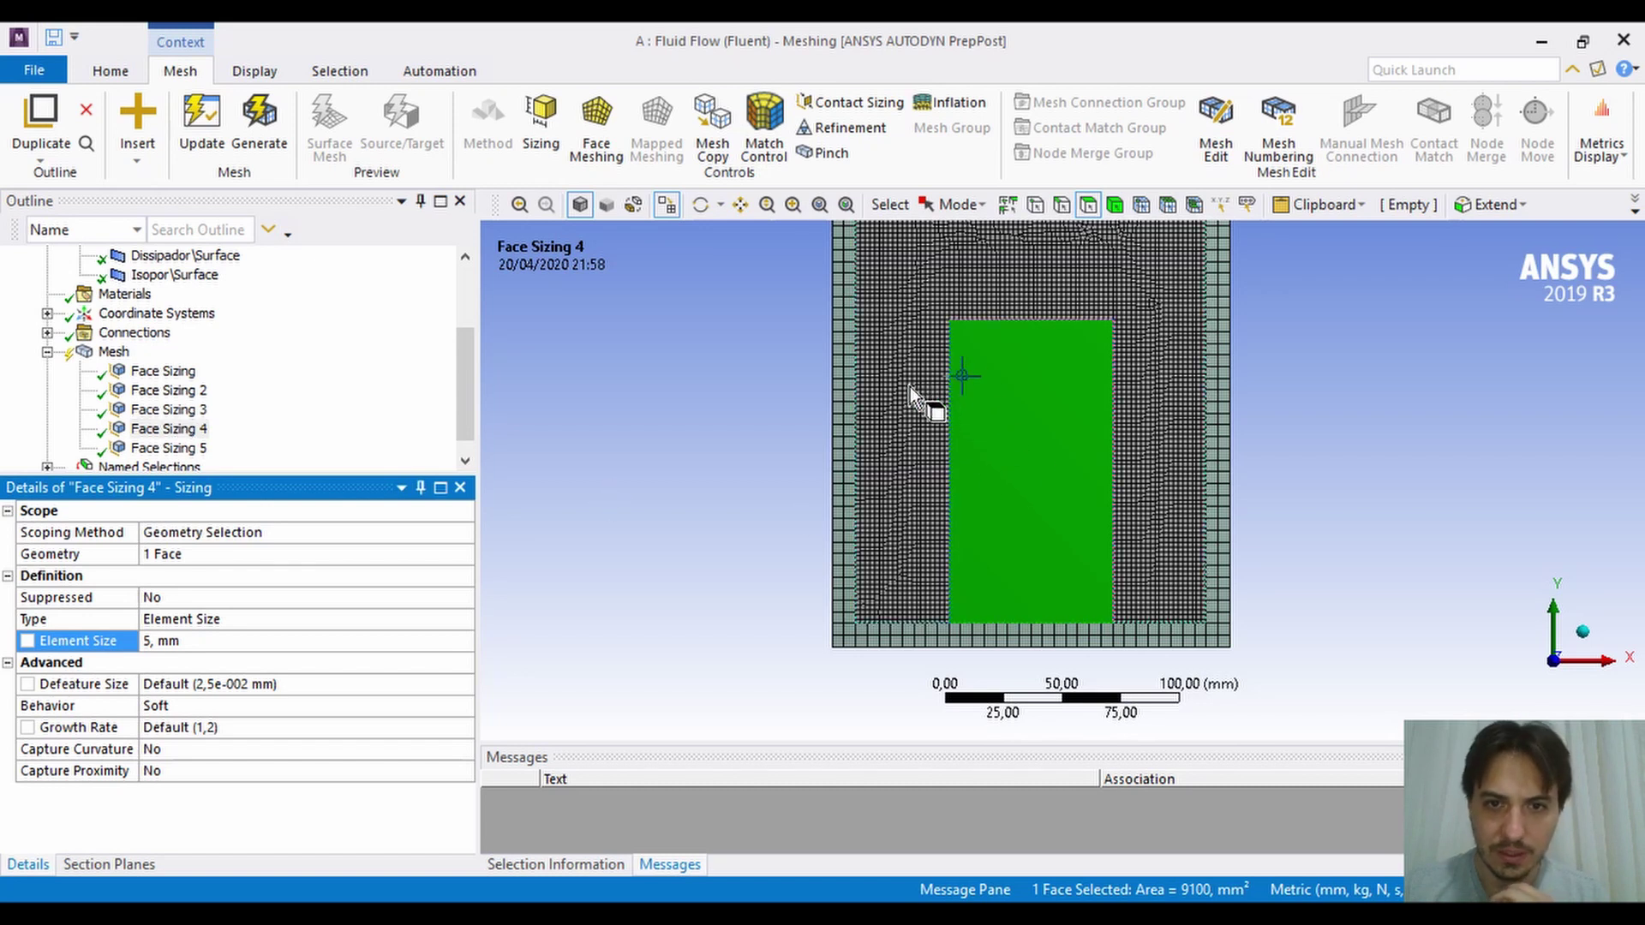
Set the element size of the face sizing scoped to the Peltier face to 1.5 mm.
{"action": "left_click", "coordinate": [741, 511]}
{"action": "left_click", "coordinate": [207, 454]}
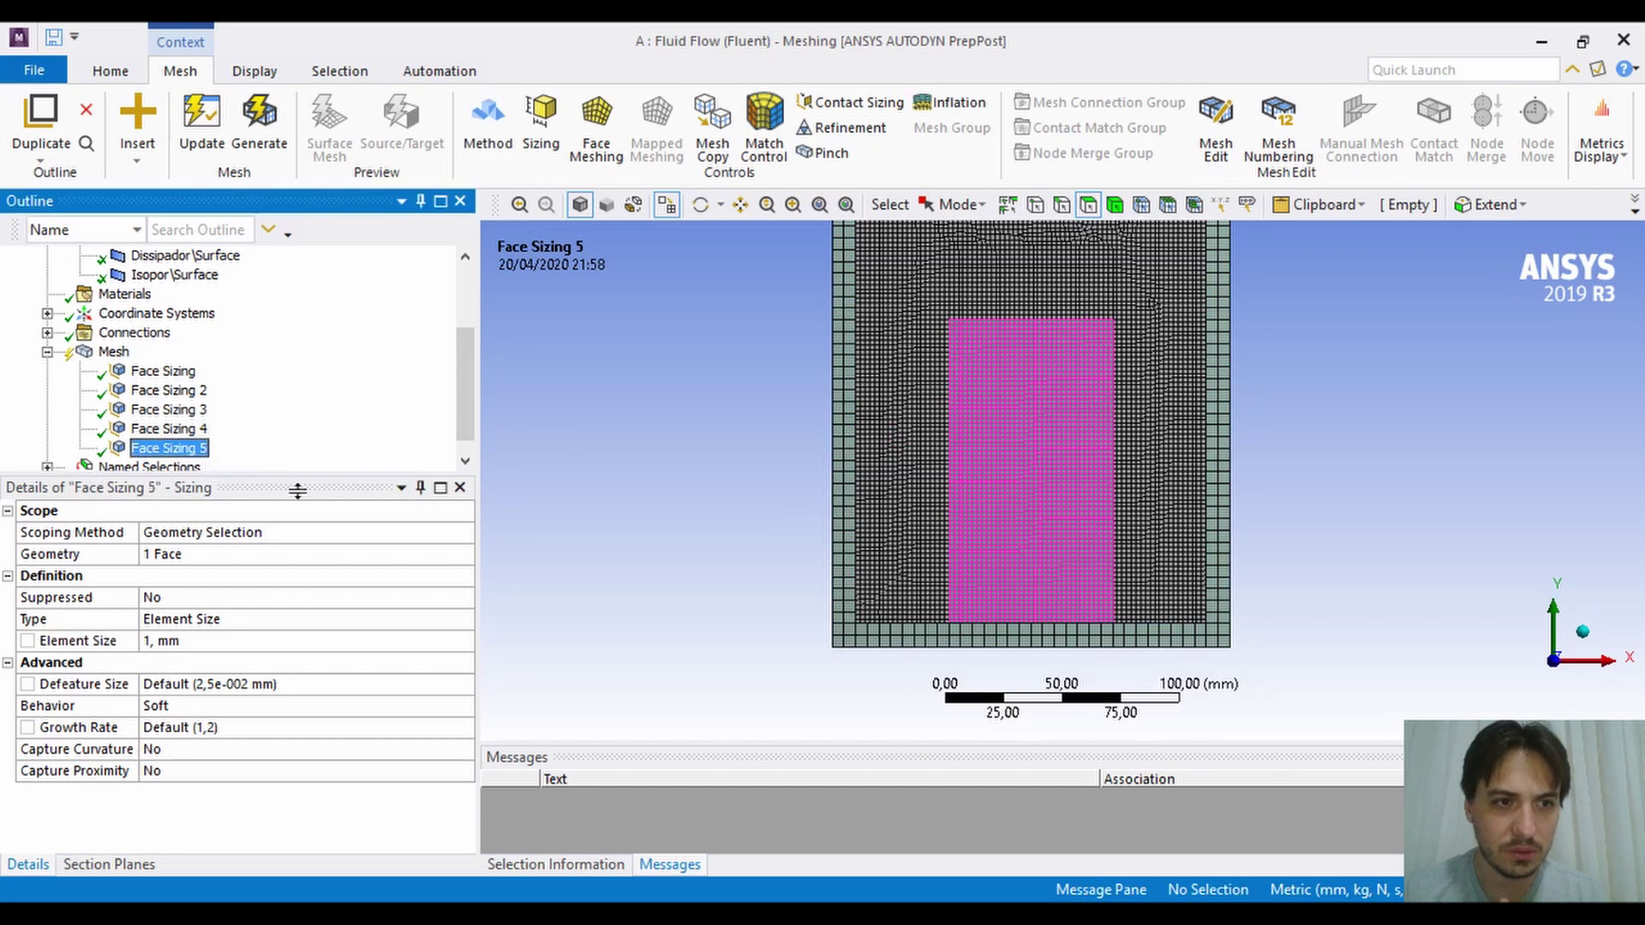
{"action": "scroll", "coordinate": [580, 436], "scroll_direction": "up", "scroll_amount": 3}
{"action": "scroll", "coordinate": [586, 441], "scroll_direction": "down", "scroll_amount": 6}
{"action": "scroll", "coordinate": [610, 431], "scroll_direction": "up", "scroll_amount": 1}
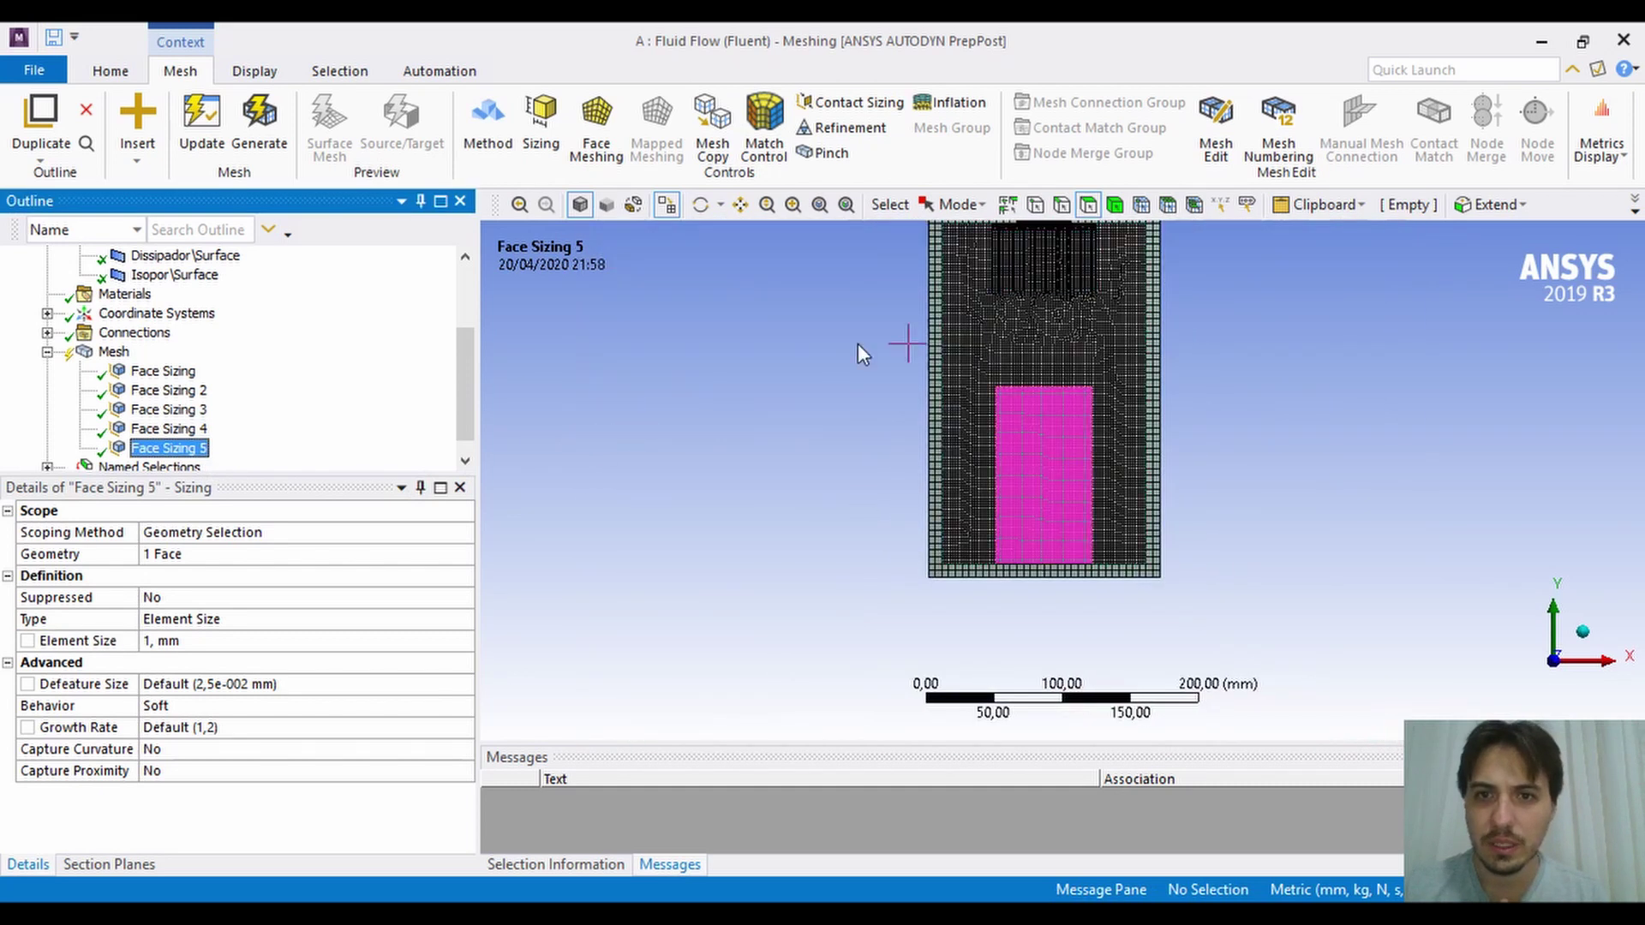
{"action": "left_click", "coordinate": [226, 642]}
{"action": "type", "text": "1,5"}
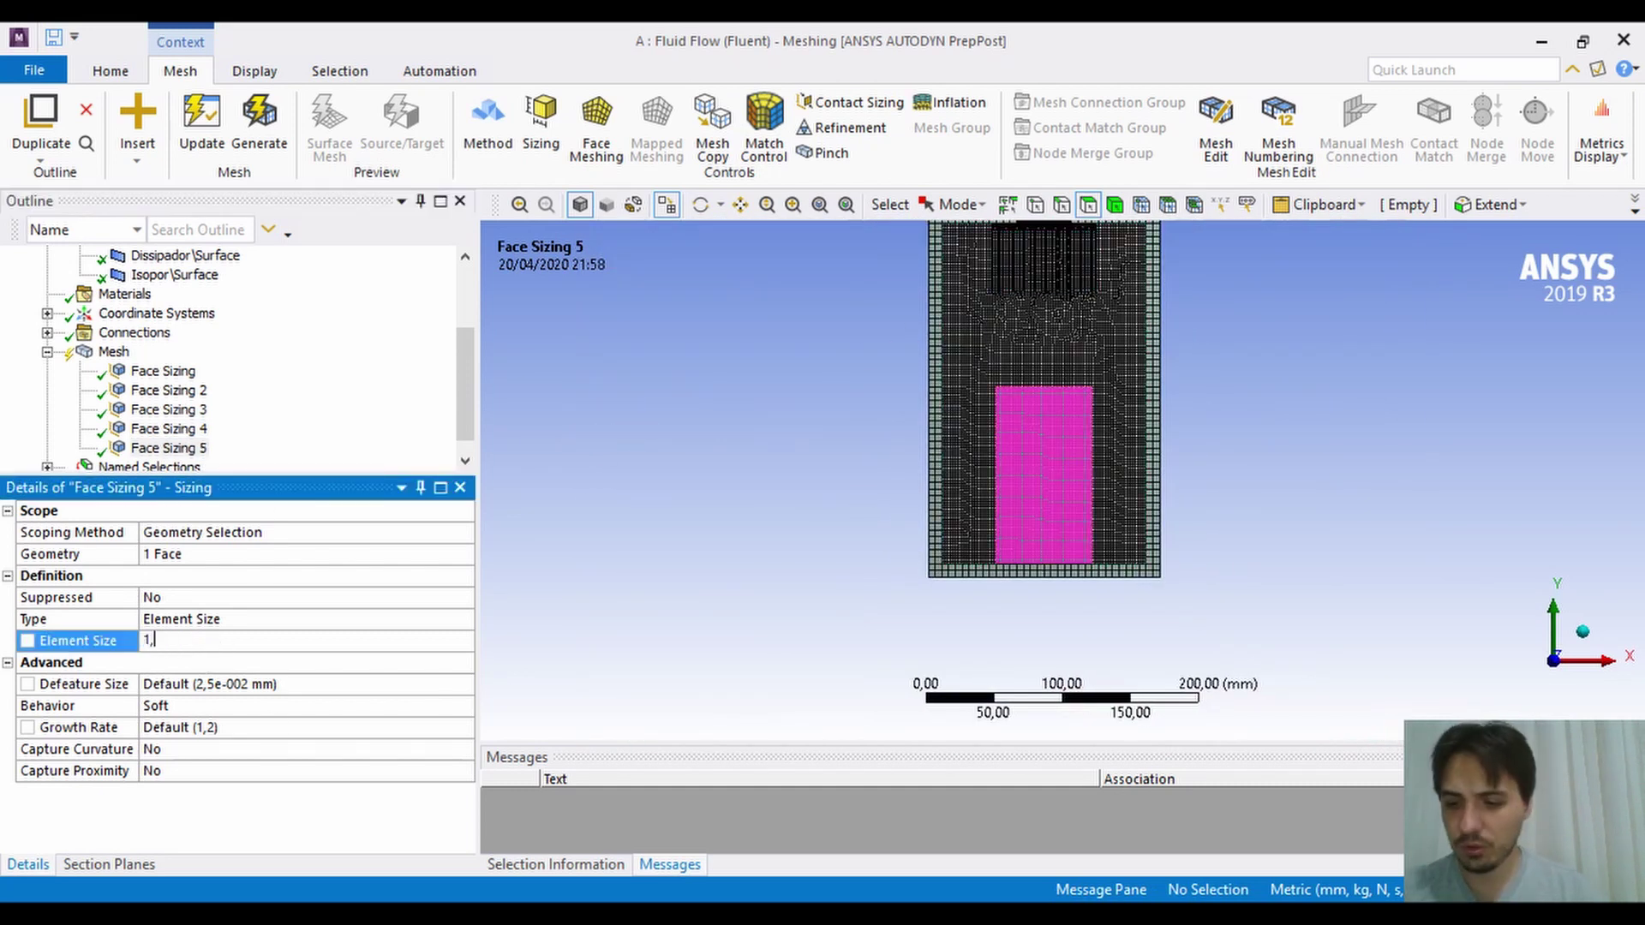
{"action": "key", "text": "Return"}
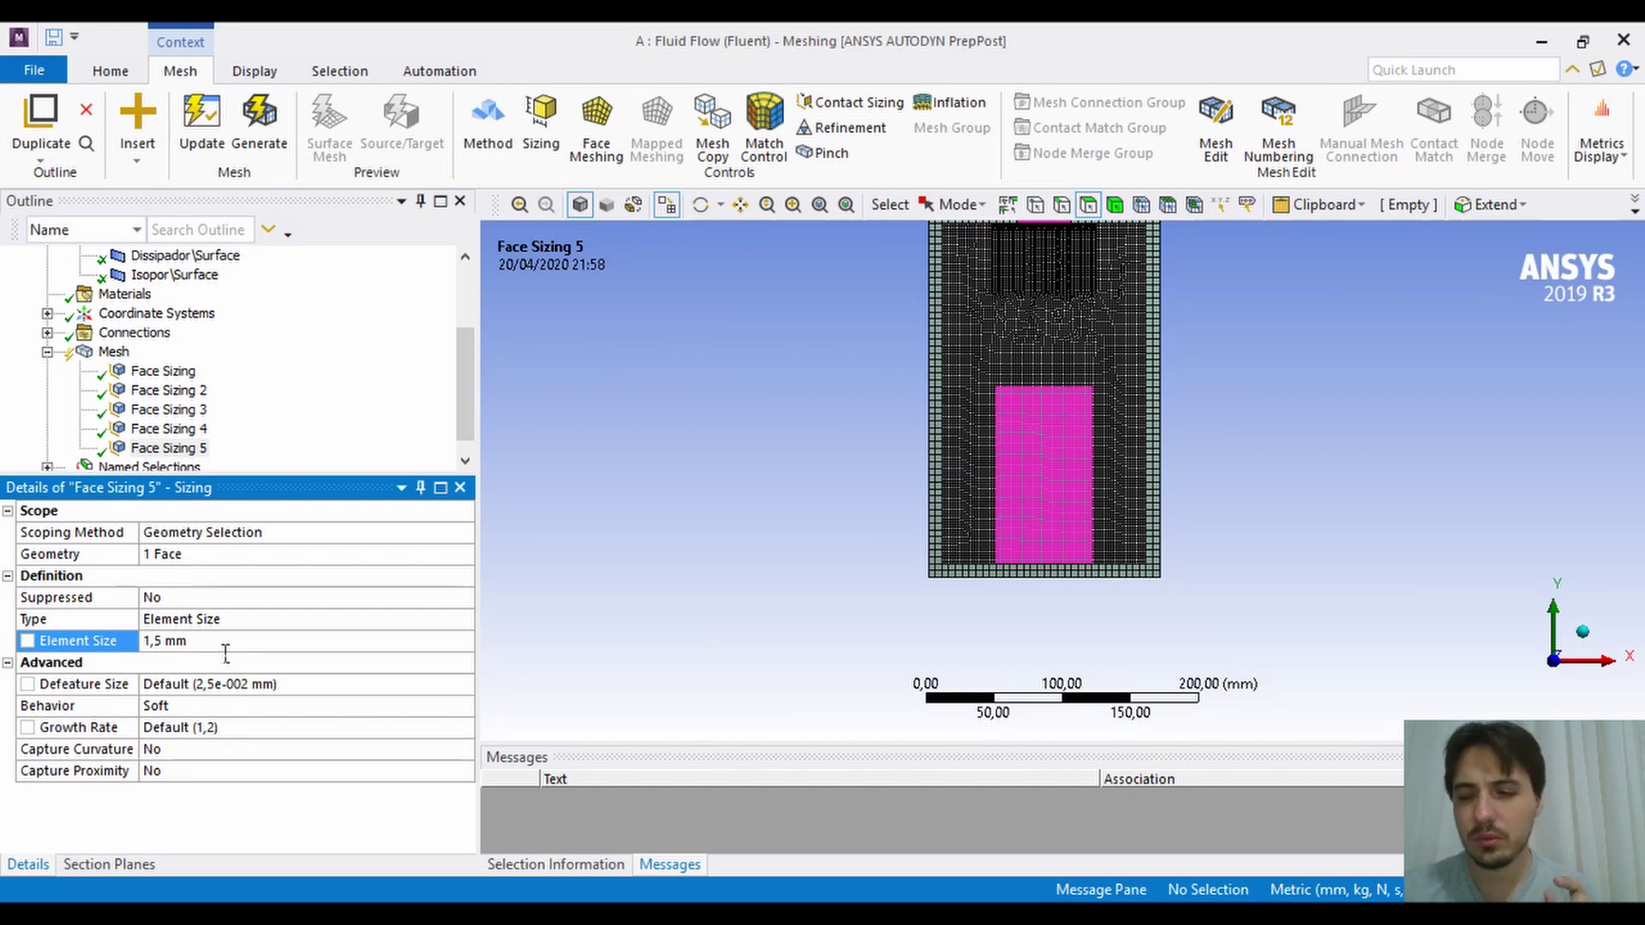
Change the Peltier face sizing's element size to 2.5 mm and regenerate the mesh.
{"action": "left_click", "coordinate": [210, 649]}
{"action": "type", "text": "2"}
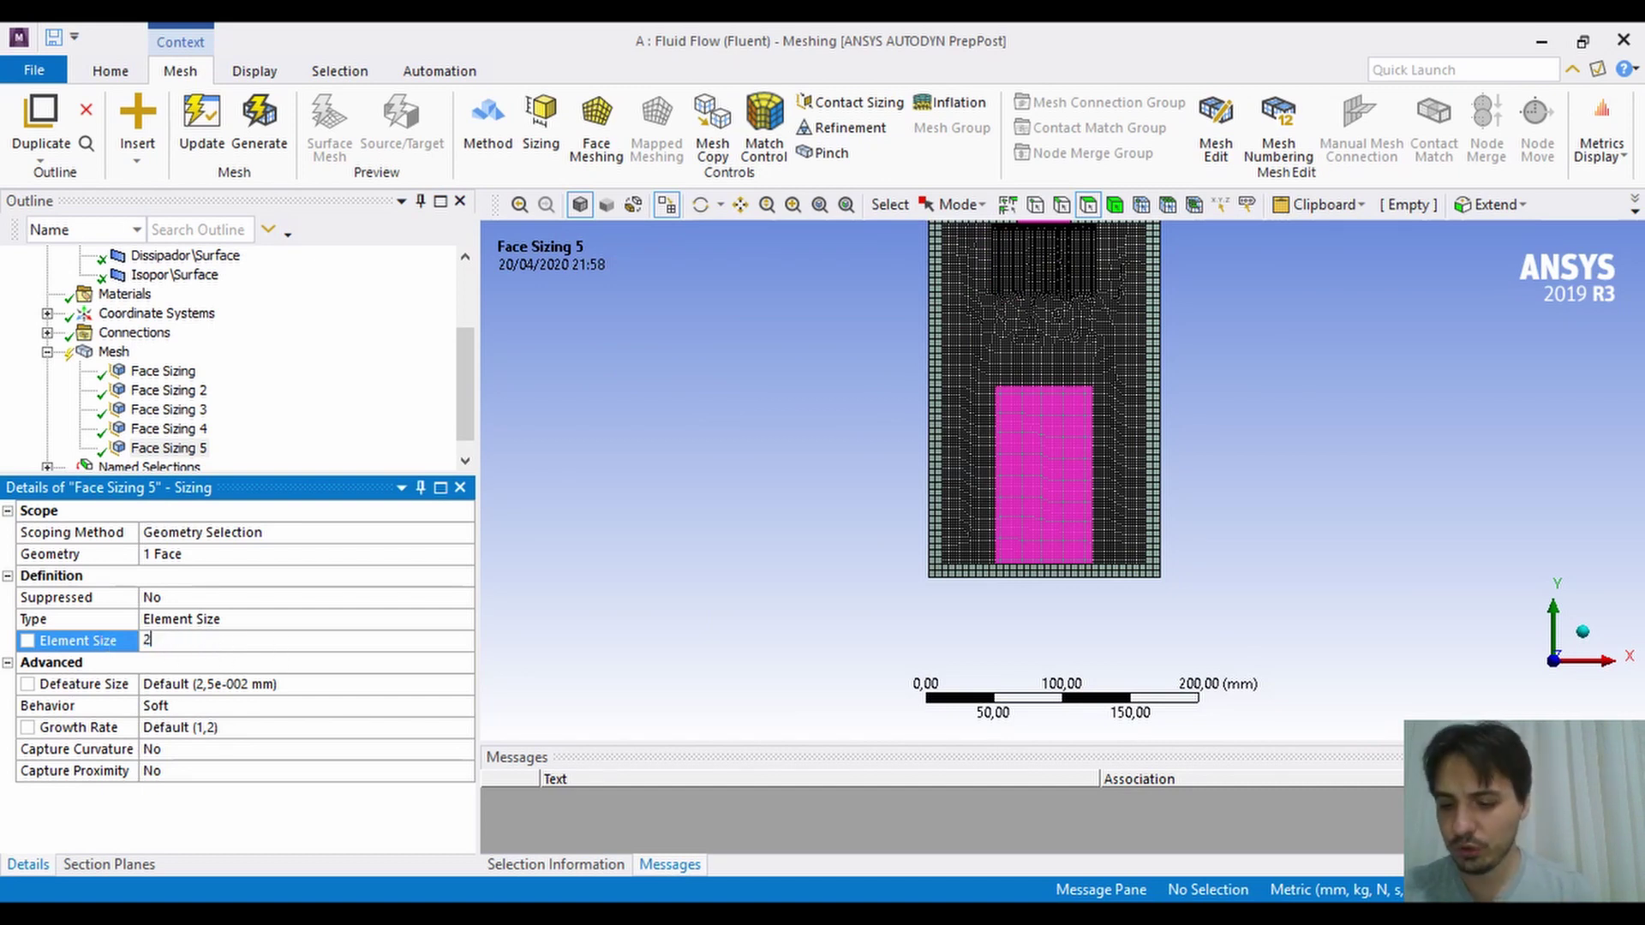
{"action": "type", "text": ",5"}
{"action": "key", "text": "Return"}
{"action": "left_click", "coordinate": [114, 352]}
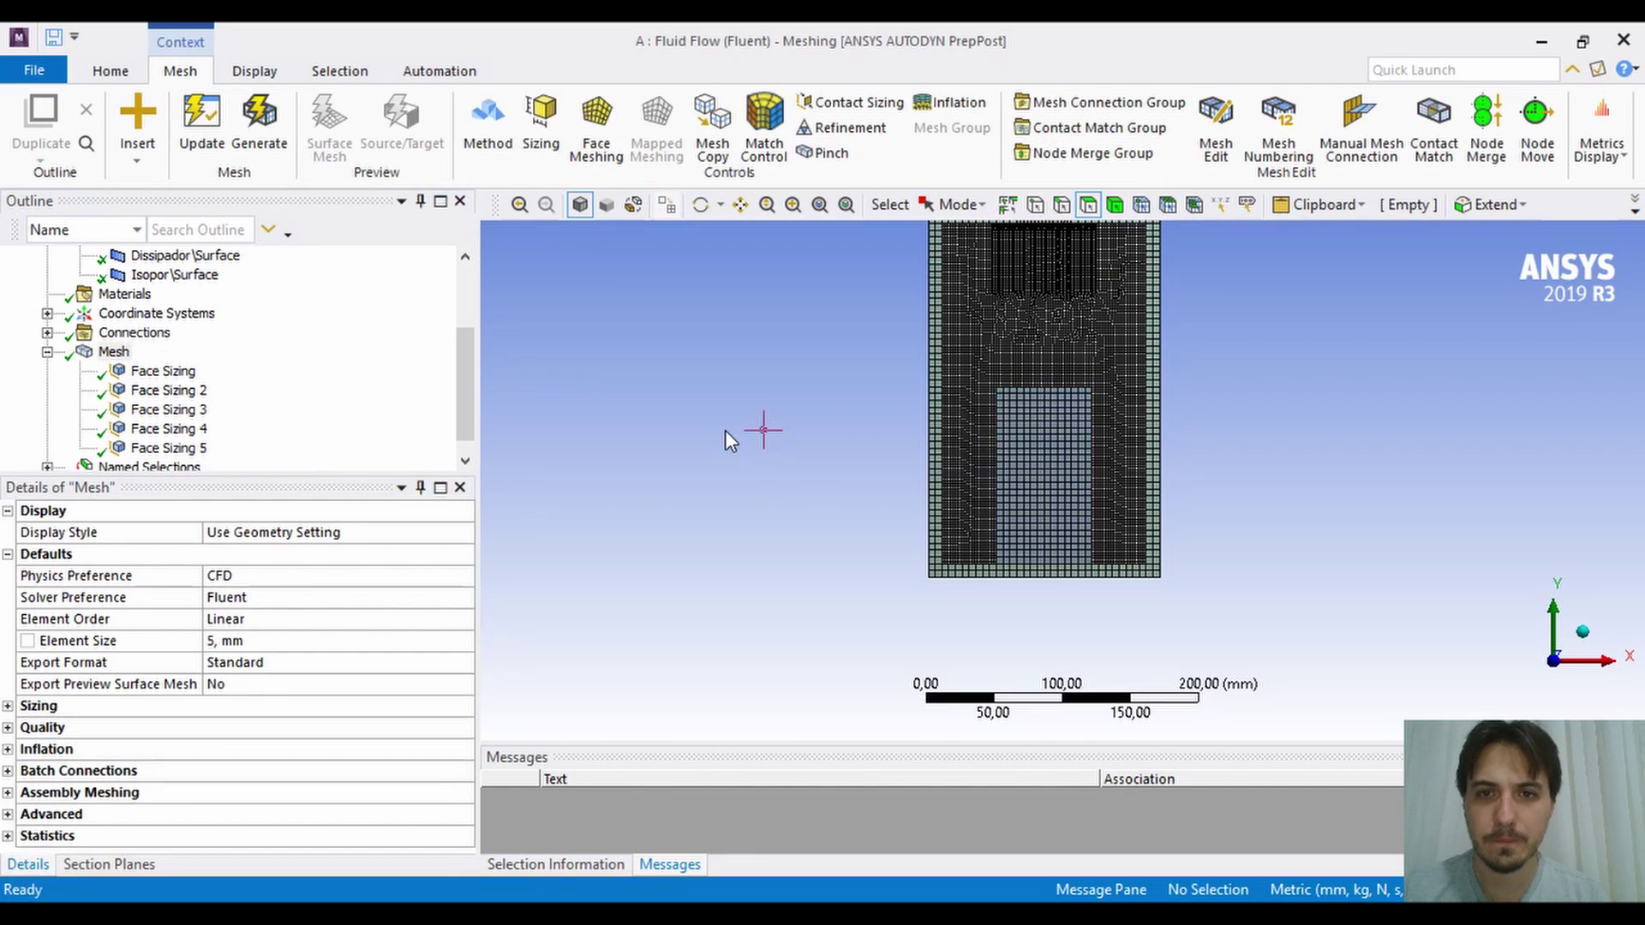
Inspect the regenerated mesh around the heat sink fins, the Peltier, the air region and the can.
{"action": "middle_click_drag", "start_coordinate": [819, 407], "coordinate": [822, 474], "text": "ctrl"}
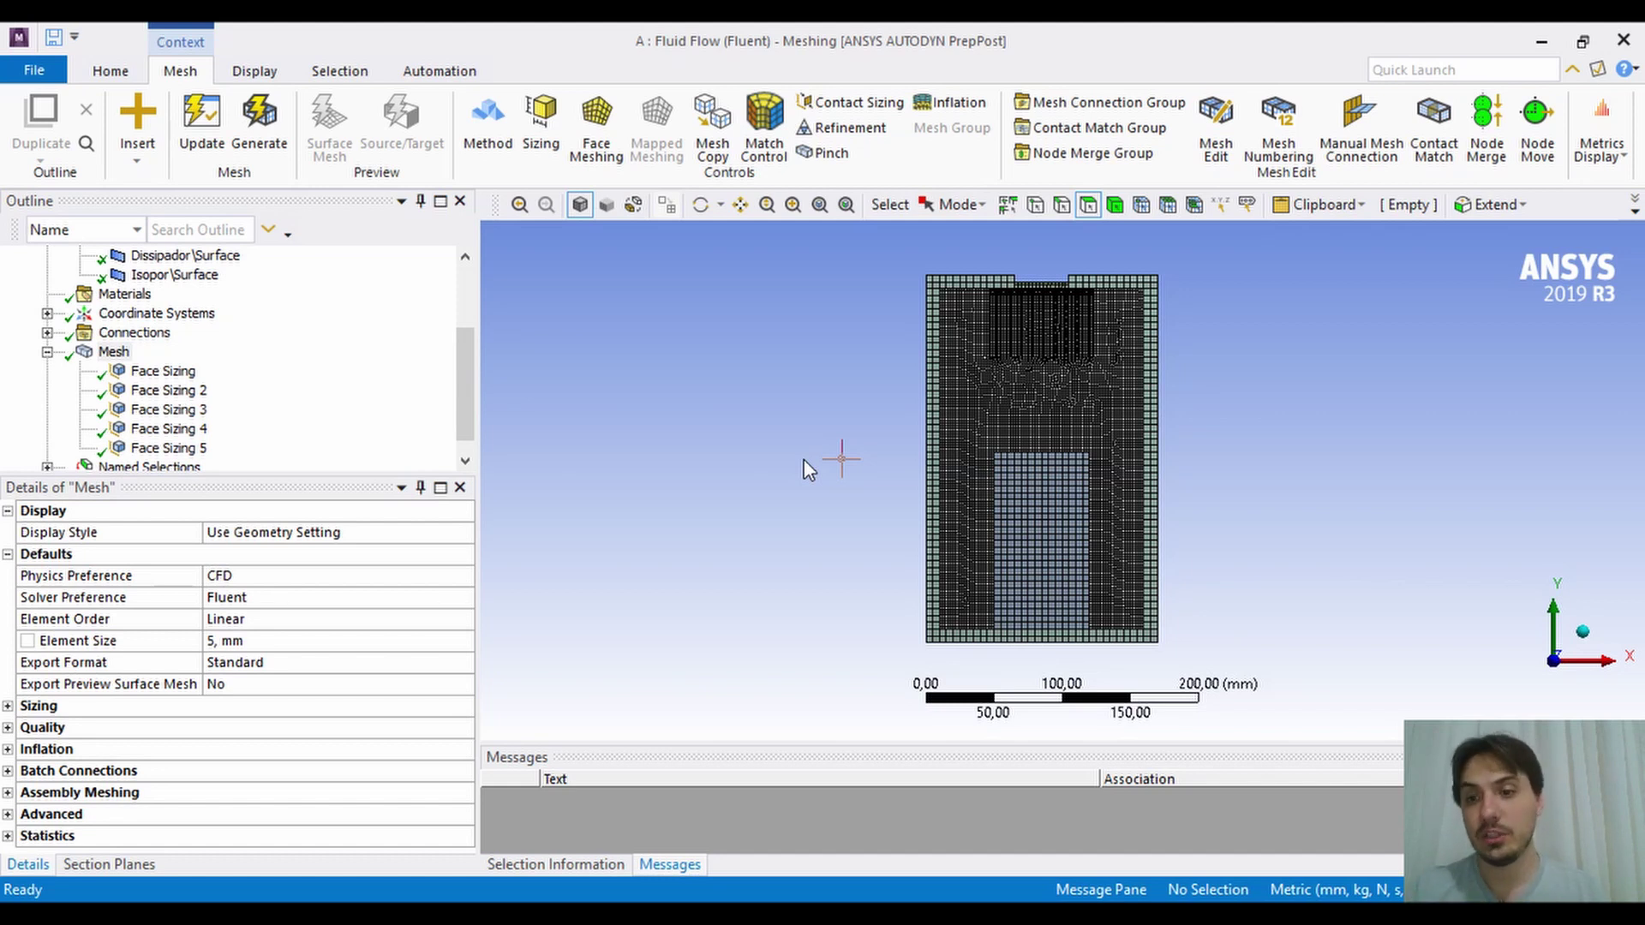
{"action": "scroll", "coordinate": [1047, 386], "scroll_direction": "up", "scroll_amount": 4}
{"action": "middle_click_drag", "start_coordinate": [1049, 389], "coordinate": [1128, 644], "text": "ctrl"}
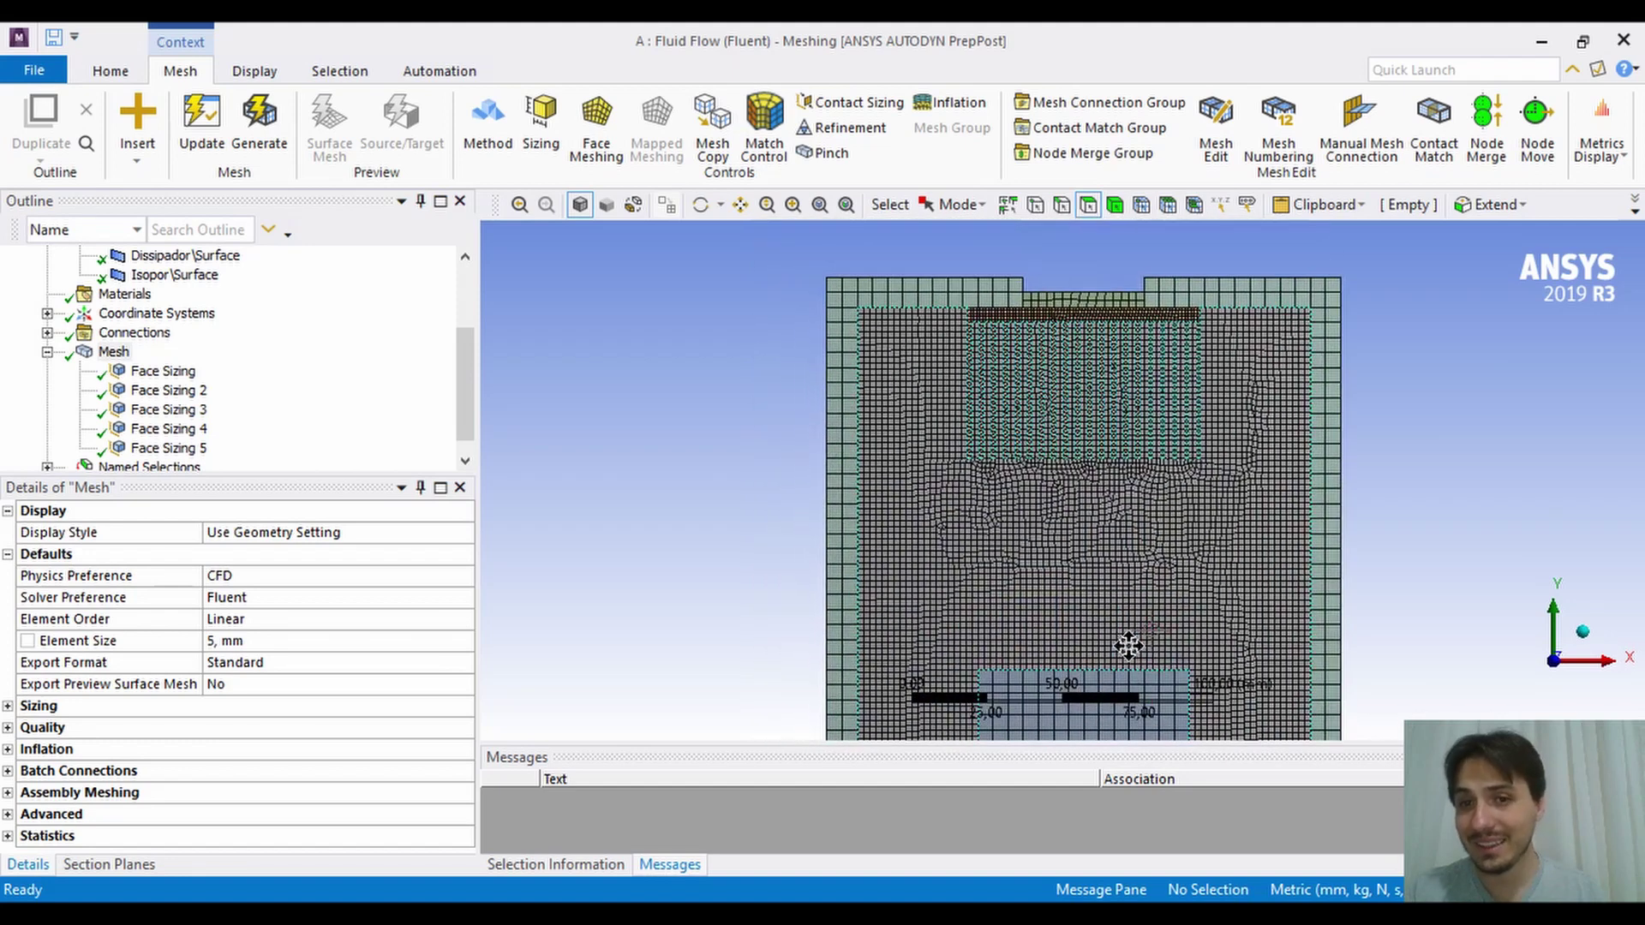
{"action": "scroll", "coordinate": [1010, 434], "scroll_direction": "up", "scroll_amount": 9}
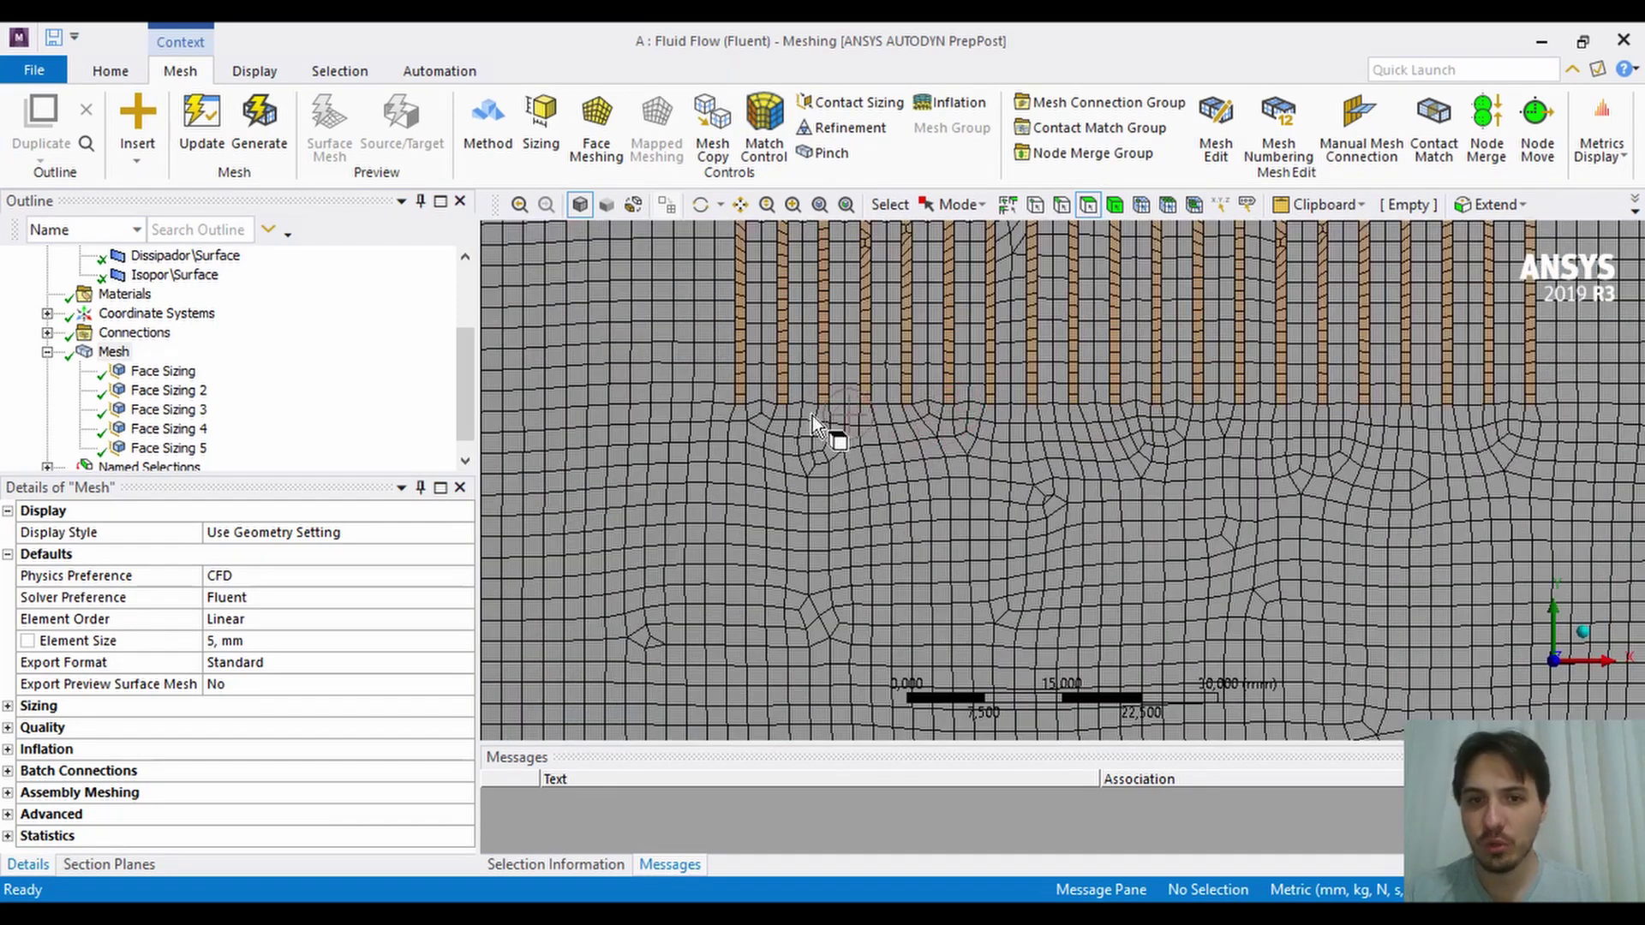
{"action": "scroll", "coordinate": [777, 341], "scroll_direction": "down", "scroll_amount": 2}
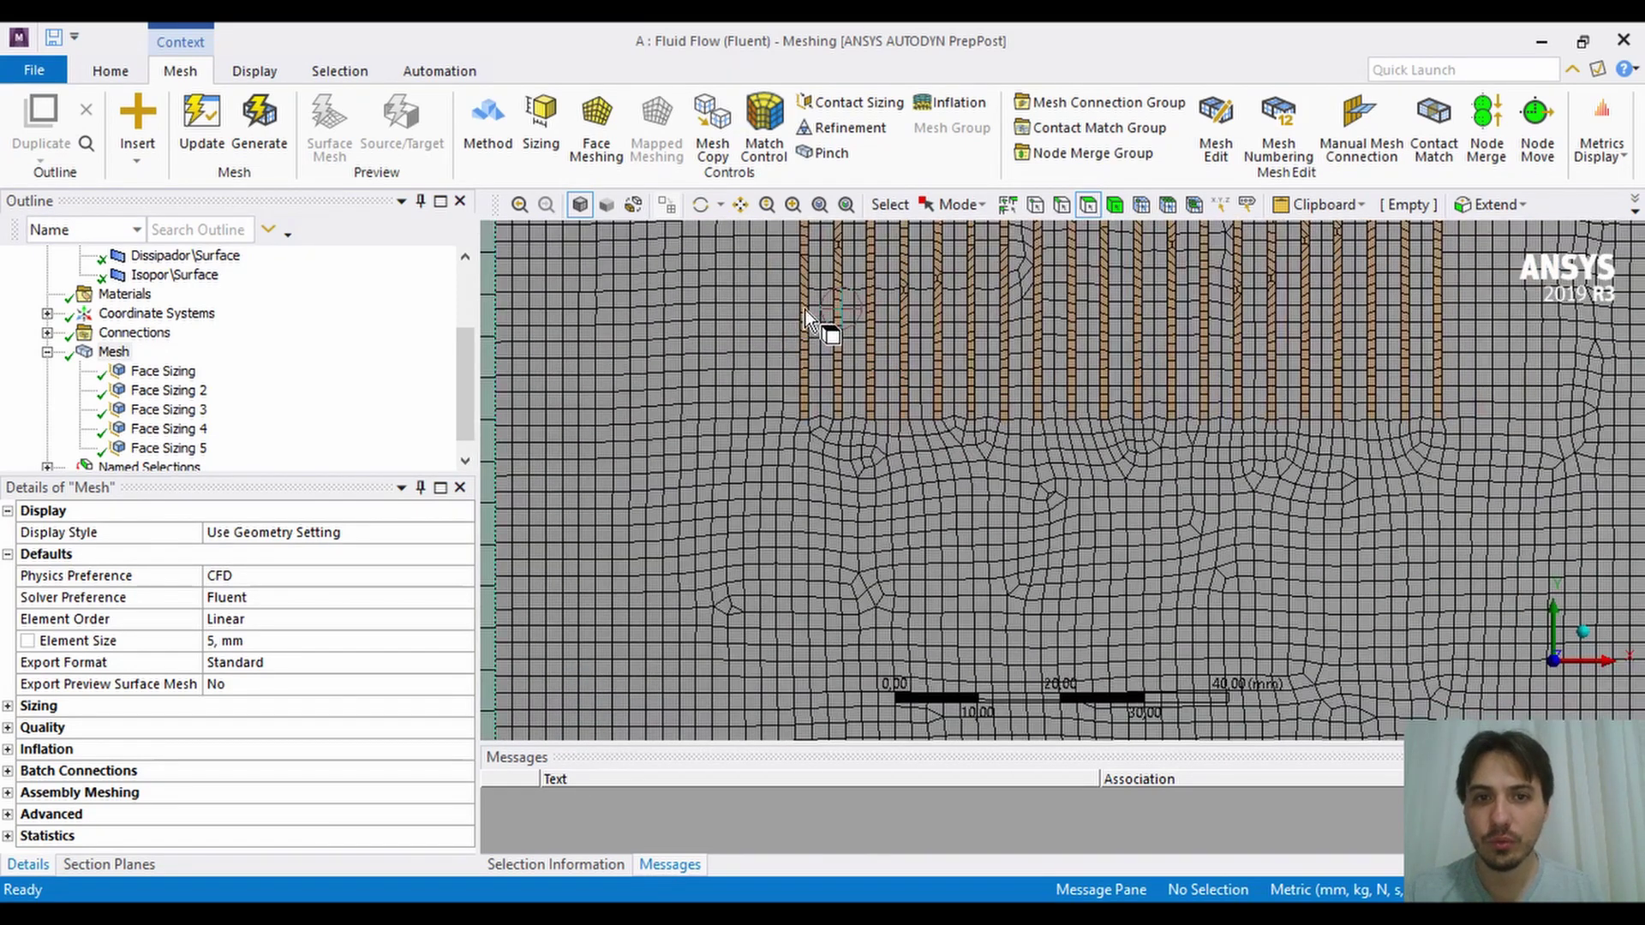
{"action": "middle_click_drag", "start_coordinate": [824, 361], "coordinate": [932, 618], "text": "ctrl"}
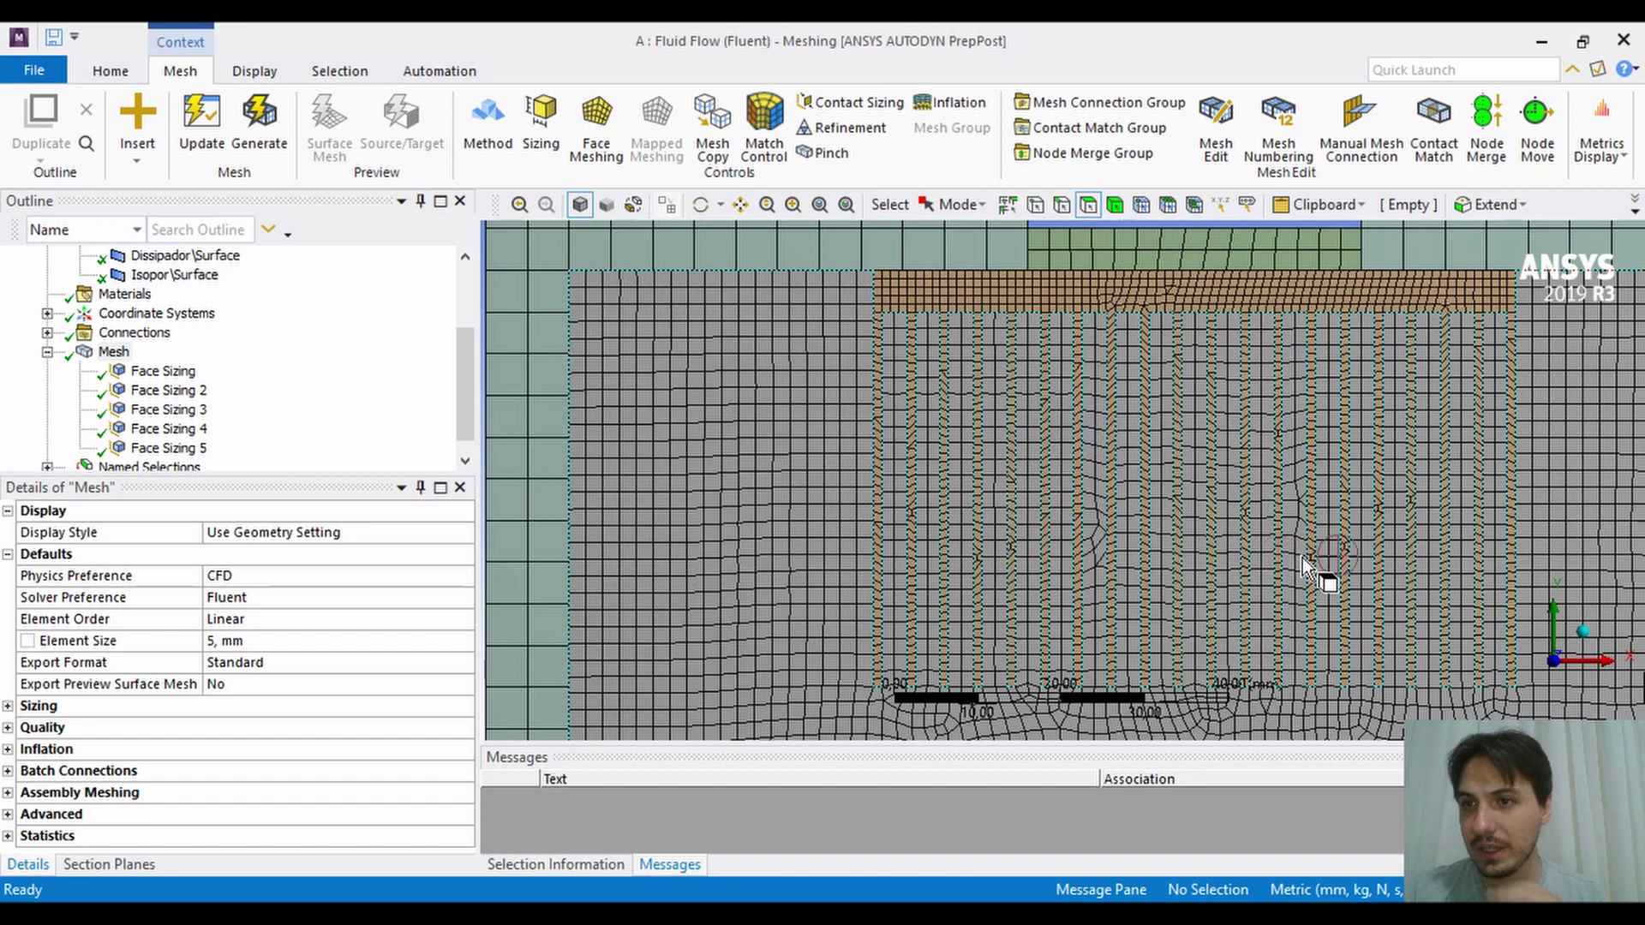
{"action": "scroll", "coordinate": [877, 455], "scroll_direction": "down", "scroll_amount": 3}
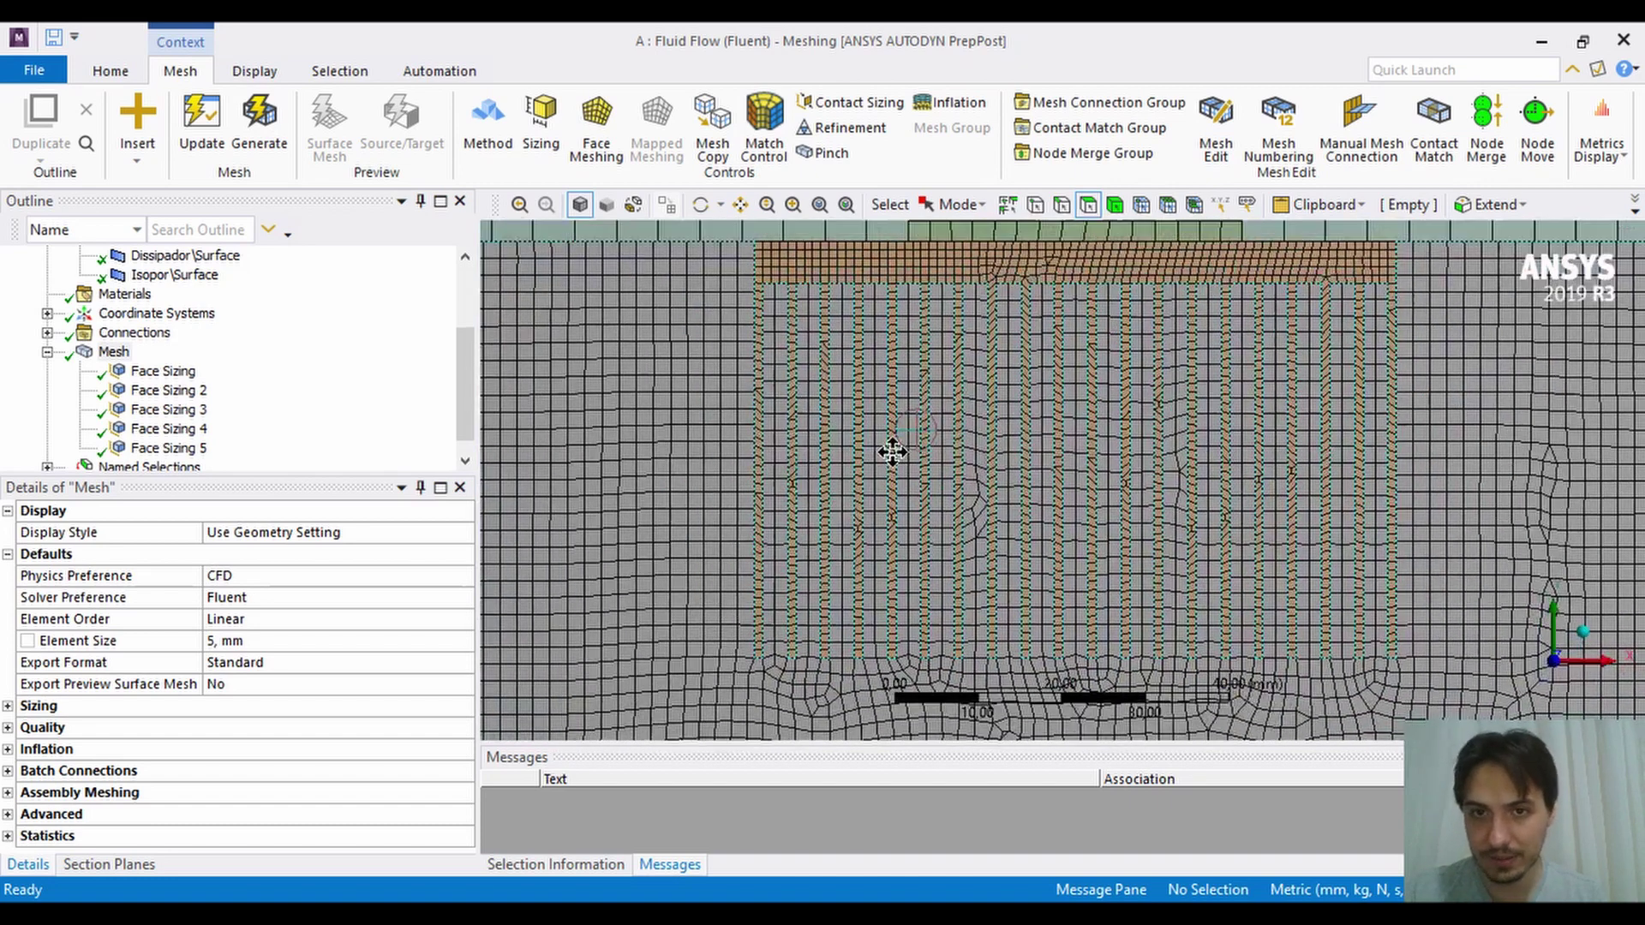
{"action": "scroll", "coordinate": [878, 456], "scroll_direction": "down", "scroll_amount": 3}
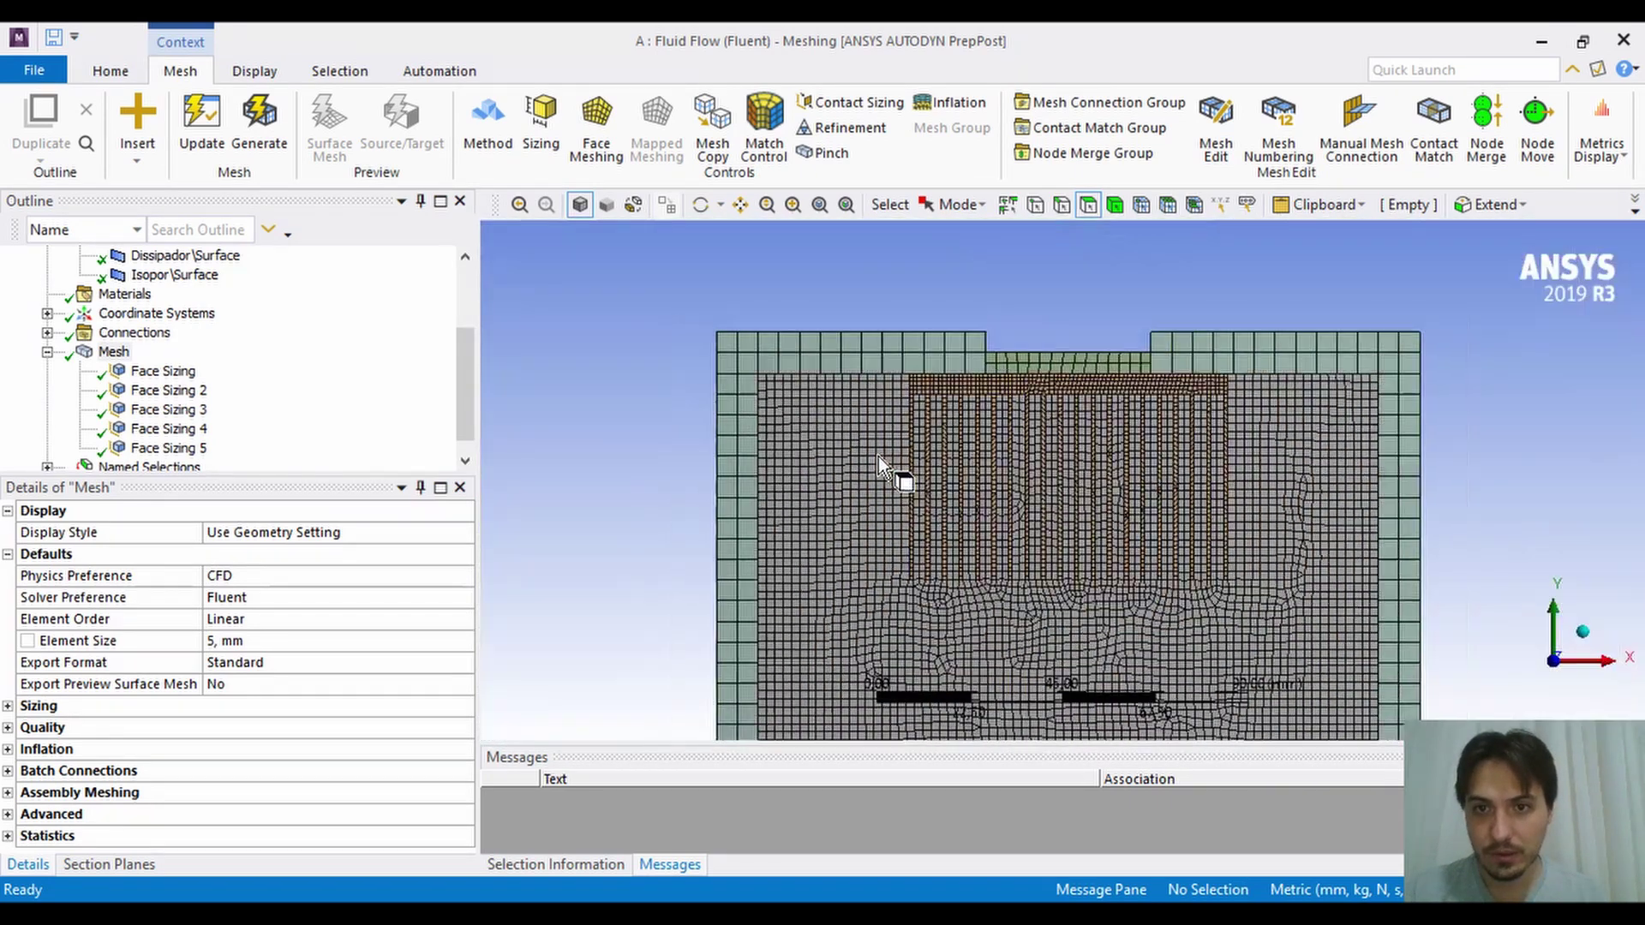
{"action": "scroll", "coordinate": [793, 447], "scroll_direction": "down", "scroll_amount": 2}
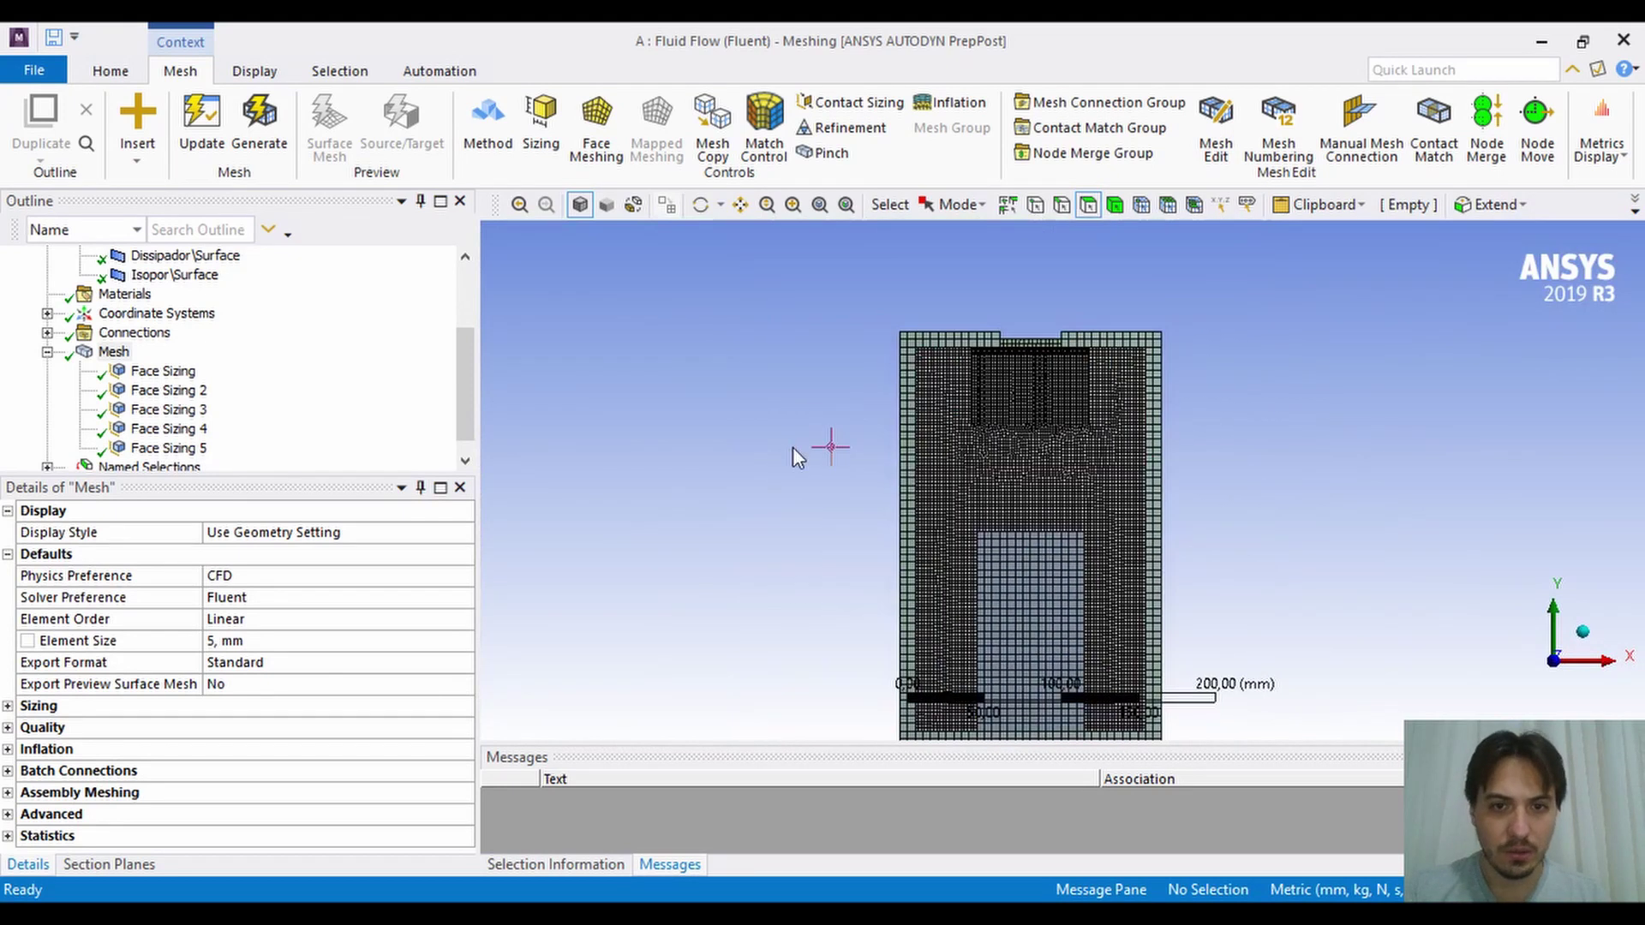
{"action": "scroll", "coordinate": [959, 430], "scroll_direction": "up", "scroll_amount": 4}
{"action": "scroll", "coordinate": [966, 426], "scroll_direction": "down", "scroll_amount": 5}
{"action": "scroll", "coordinate": [965, 419], "scroll_direction": "up", "scroll_amount": 2}
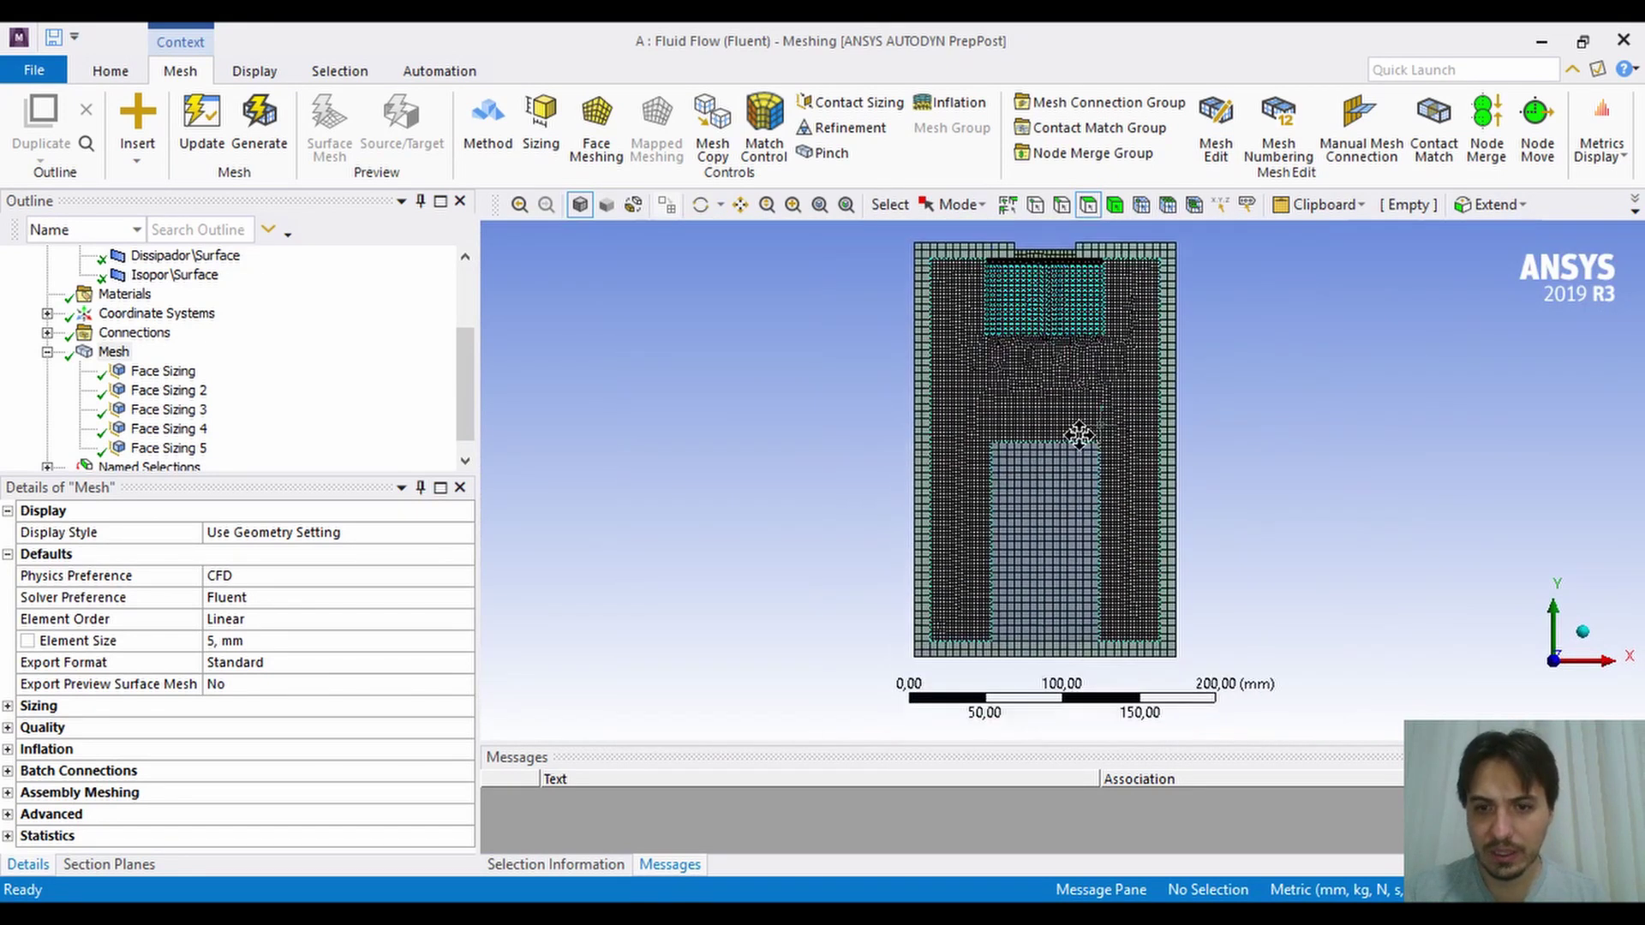
{"action": "scroll", "coordinate": [1035, 464], "scroll_direction": "down", "scroll_amount": 2}
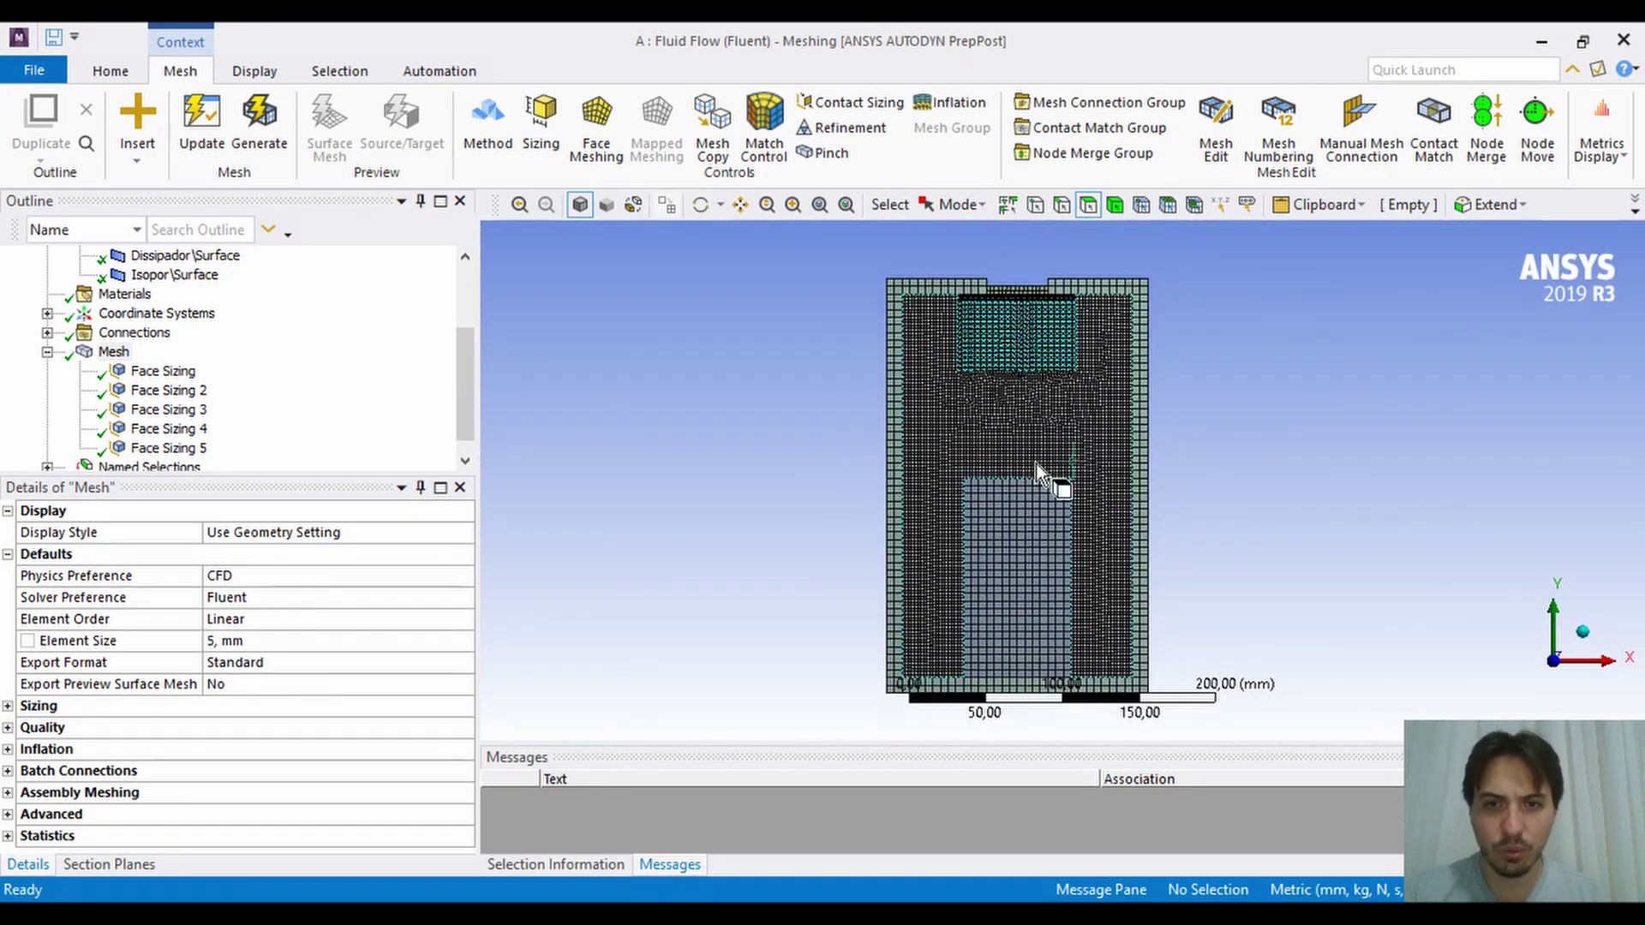
Set the mesh quality metric to Skewness and examine its statistics and element distribution chart.
{"action": "left_click", "coordinate": [115, 353]}
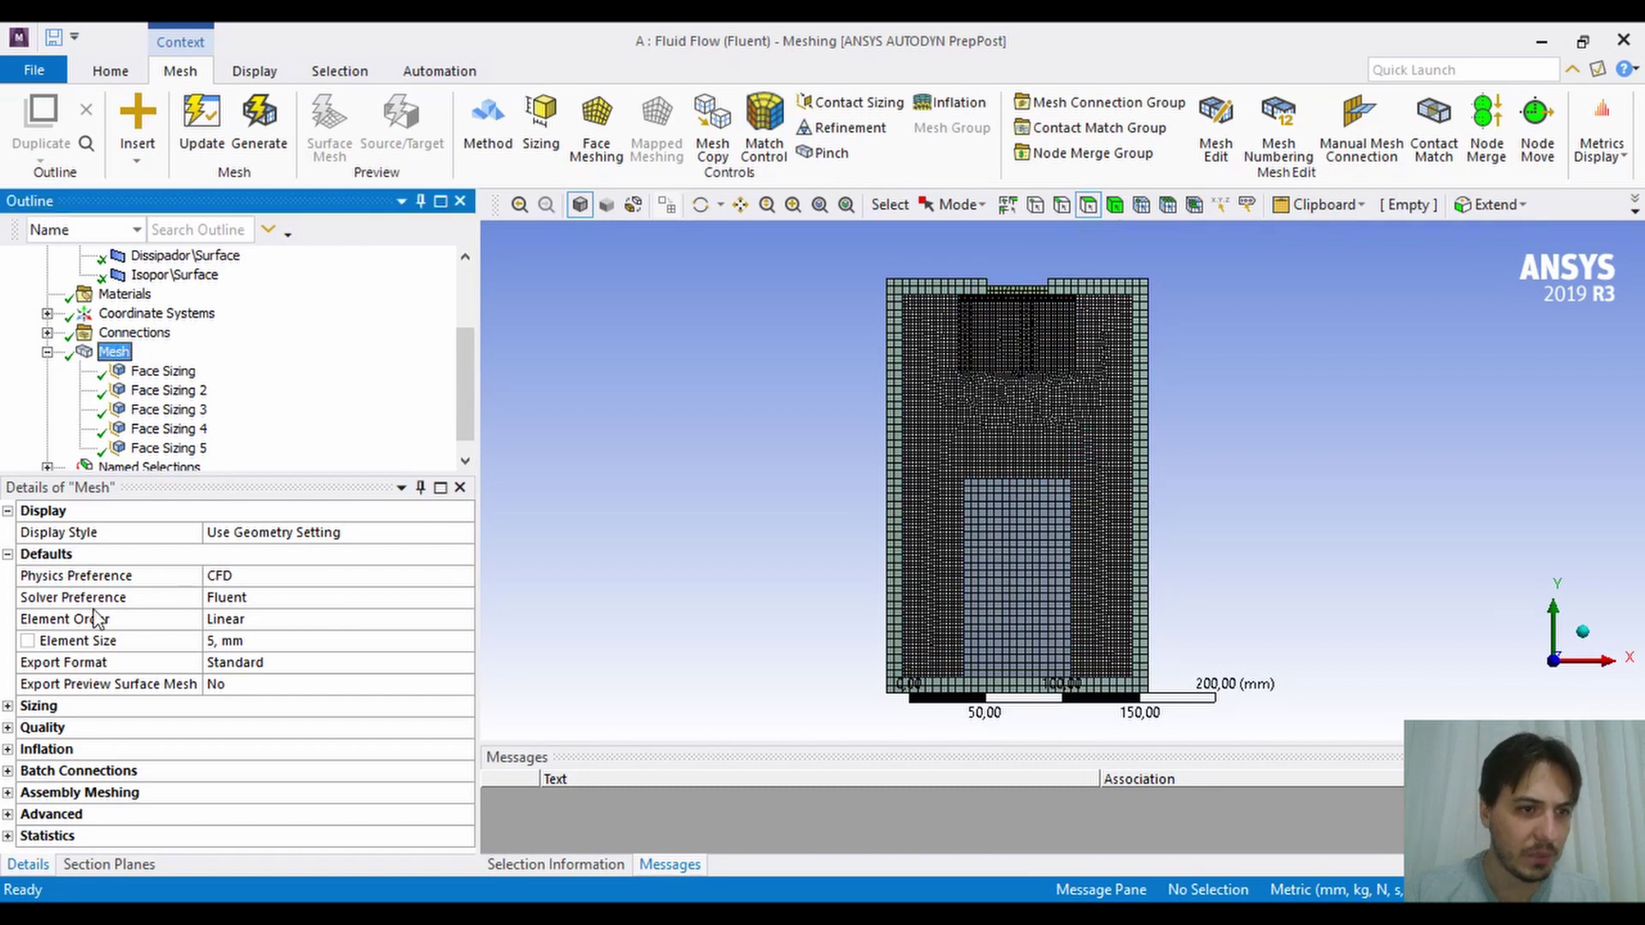
{"action": "double_click", "coordinate": [22, 556]}
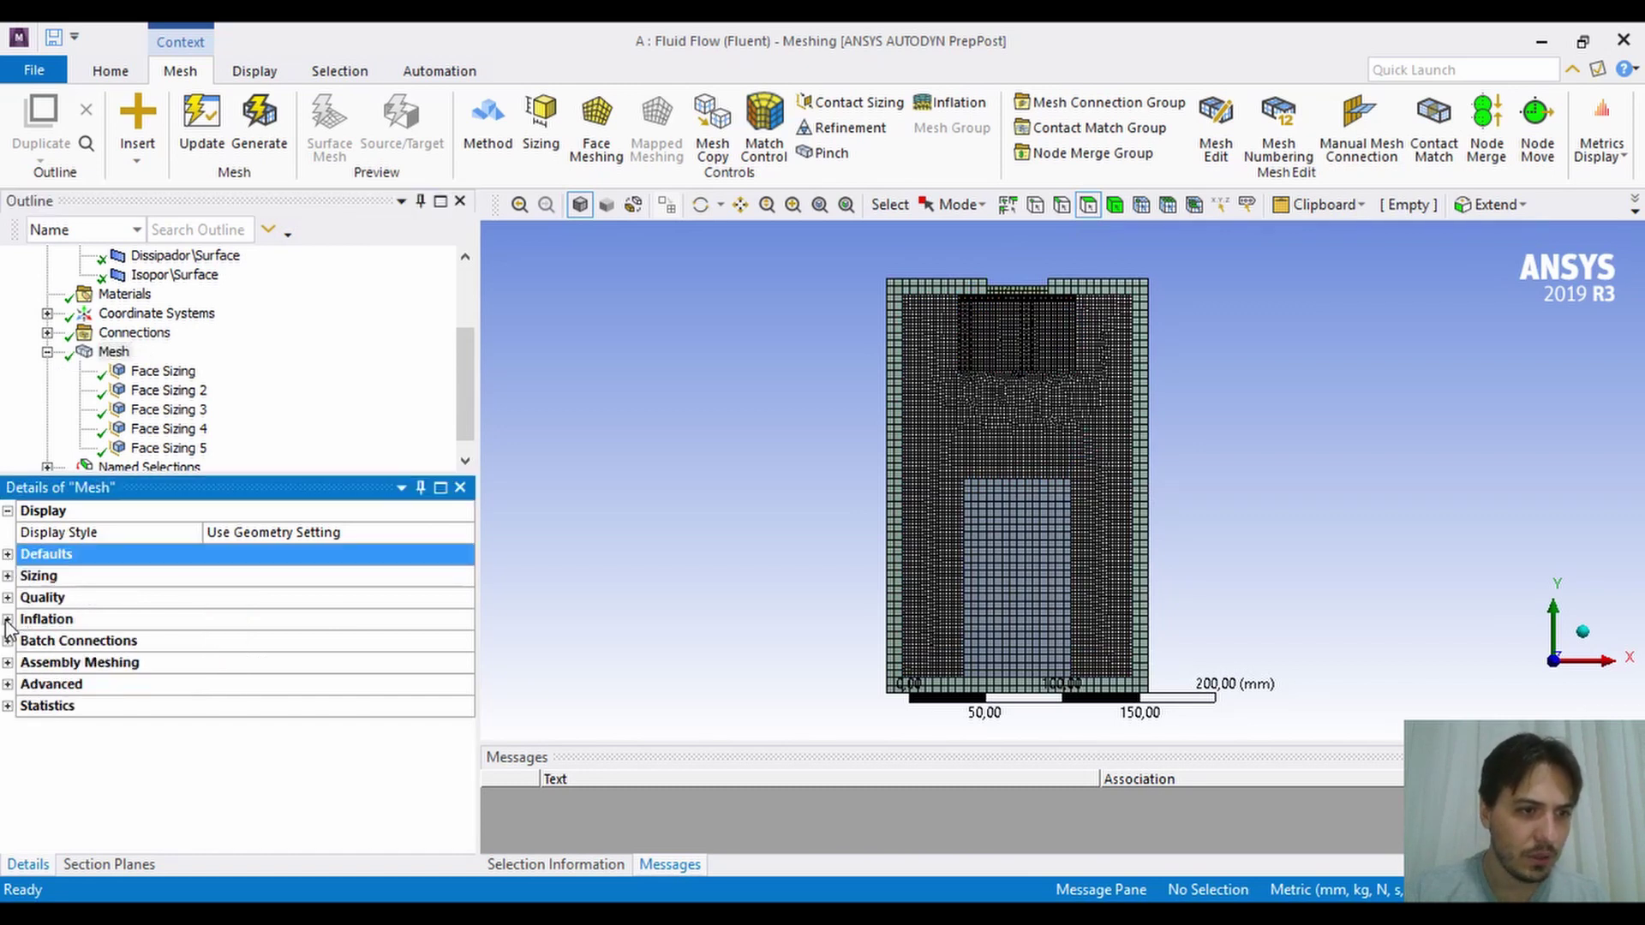
{"action": "left_click", "coordinate": [8, 599]}
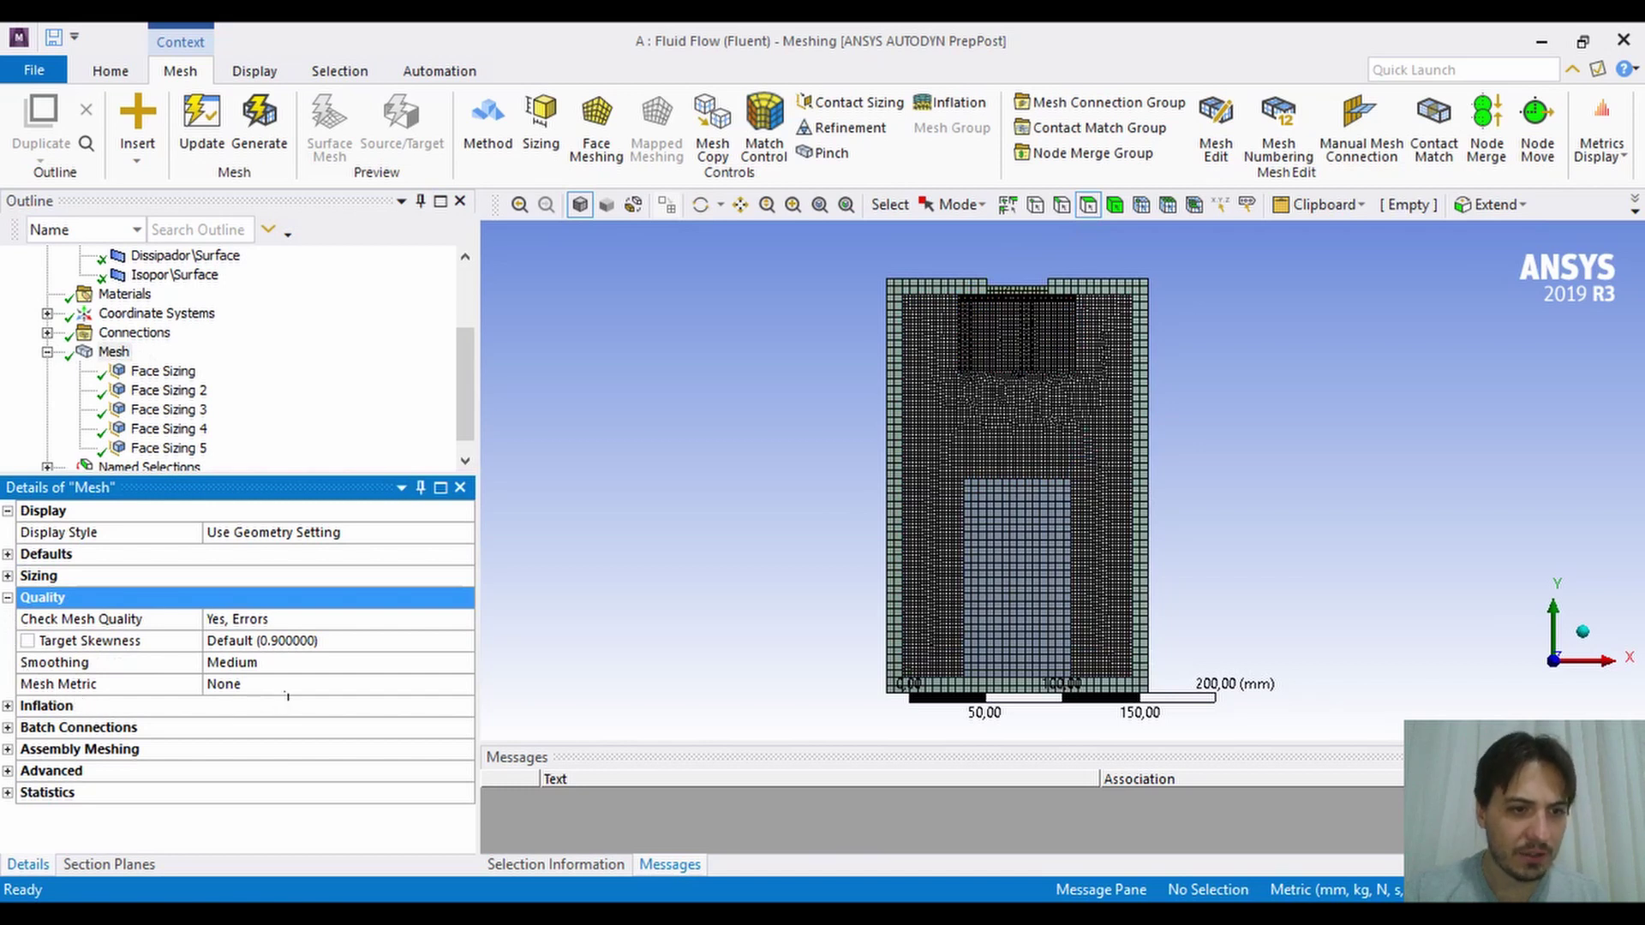
{"action": "left_click", "coordinate": [372, 689]}
{"action": "left_click", "coordinate": [463, 686]}
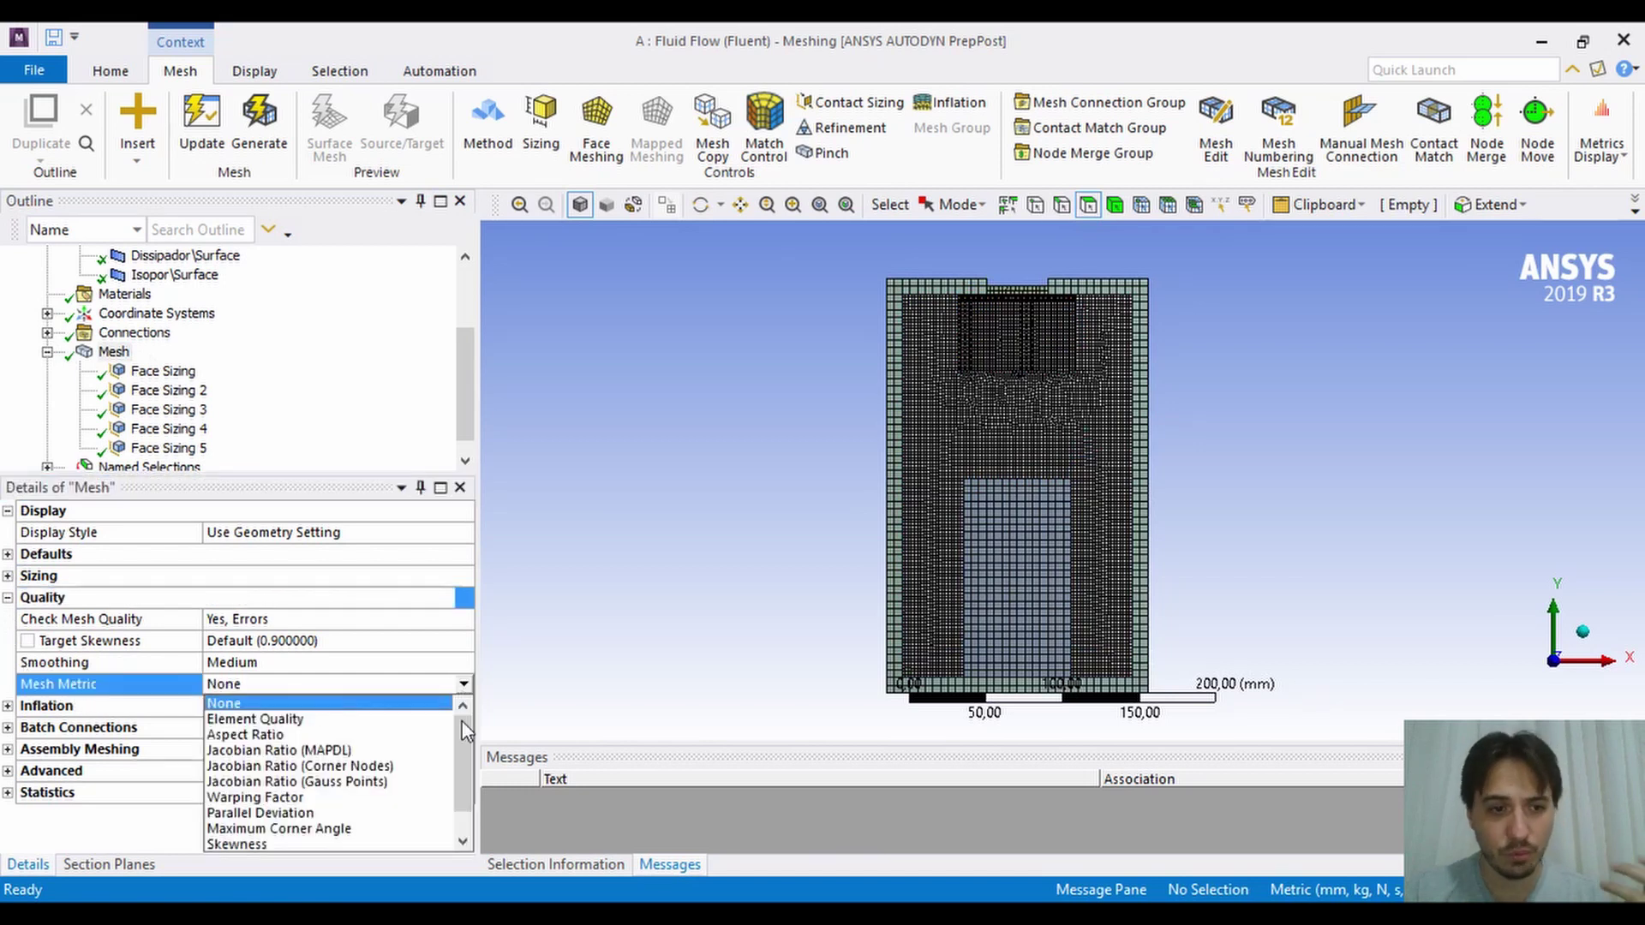
{"action": "left_click_drag", "start_coordinate": [461, 721], "coordinate": [459, 784]}
{"action": "left_click", "coordinate": [412, 813]}
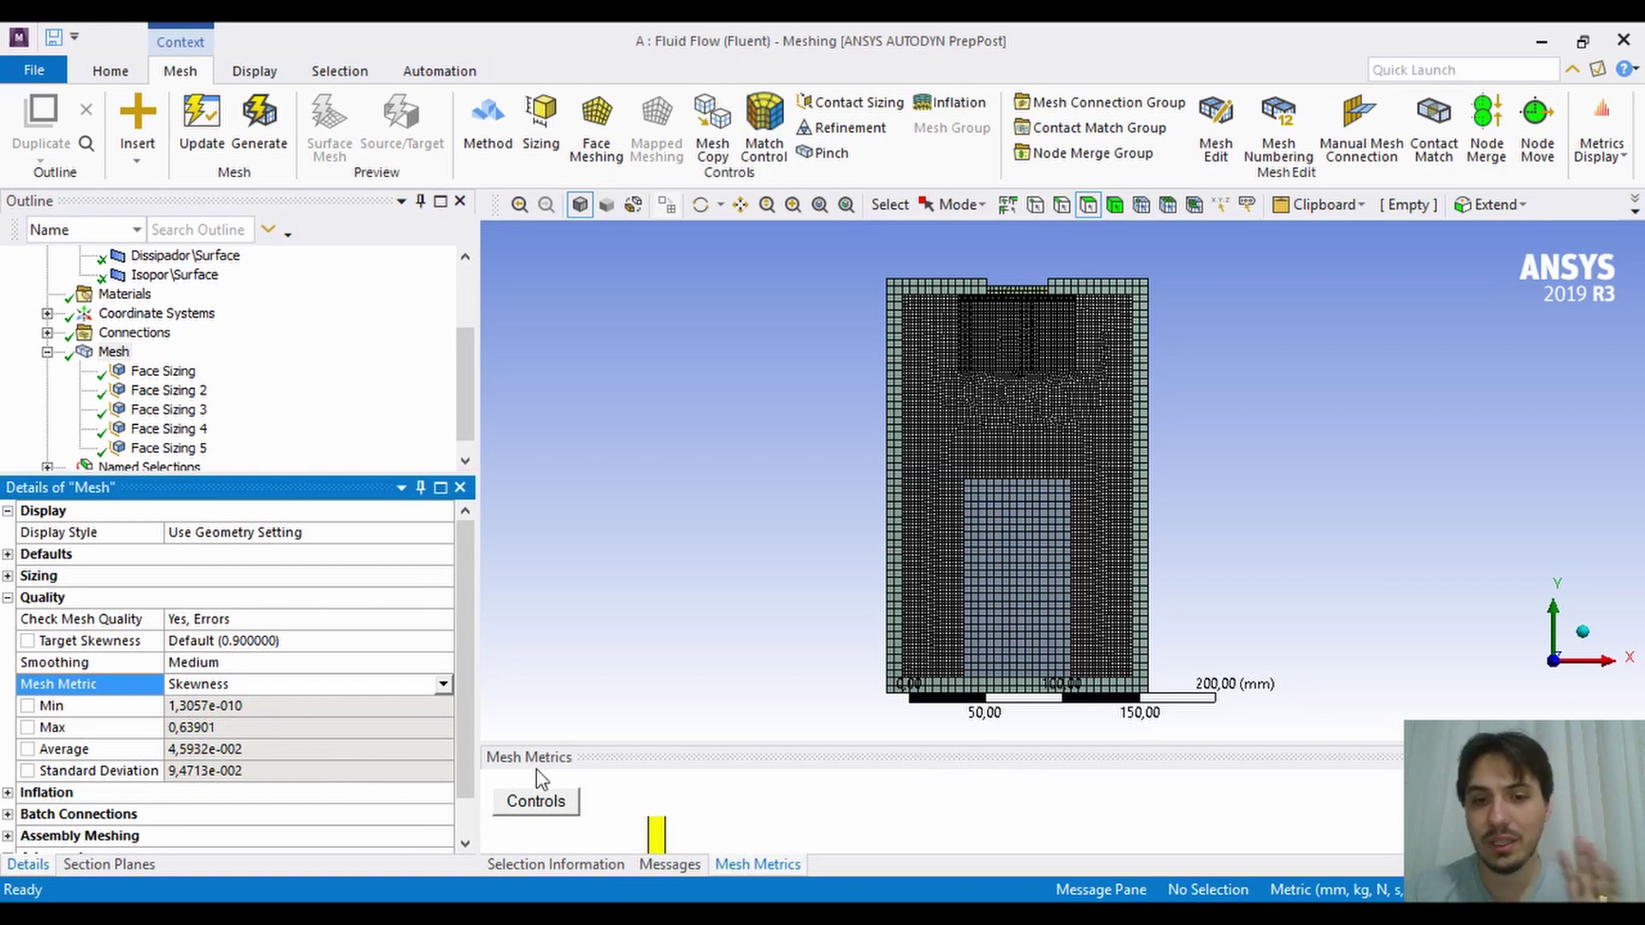
{"action": "left_click_drag", "start_coordinate": [676, 743], "coordinate": [704, 557]}
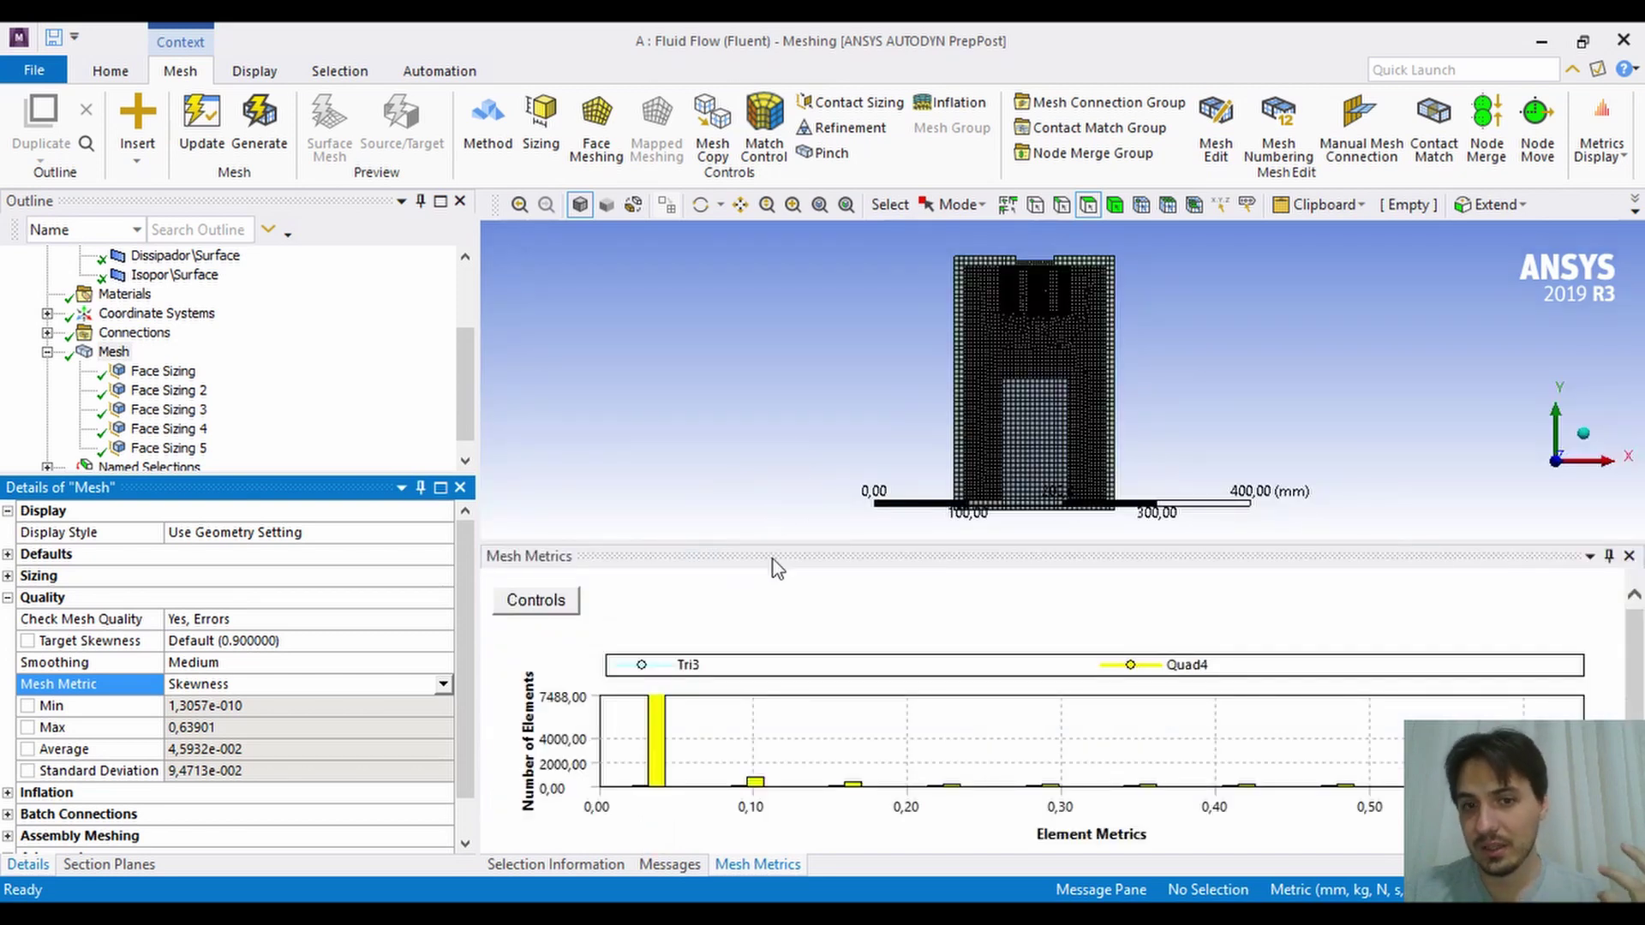
{"action": "left_click_drag", "start_coordinate": [775, 556], "coordinate": [797, 770]}
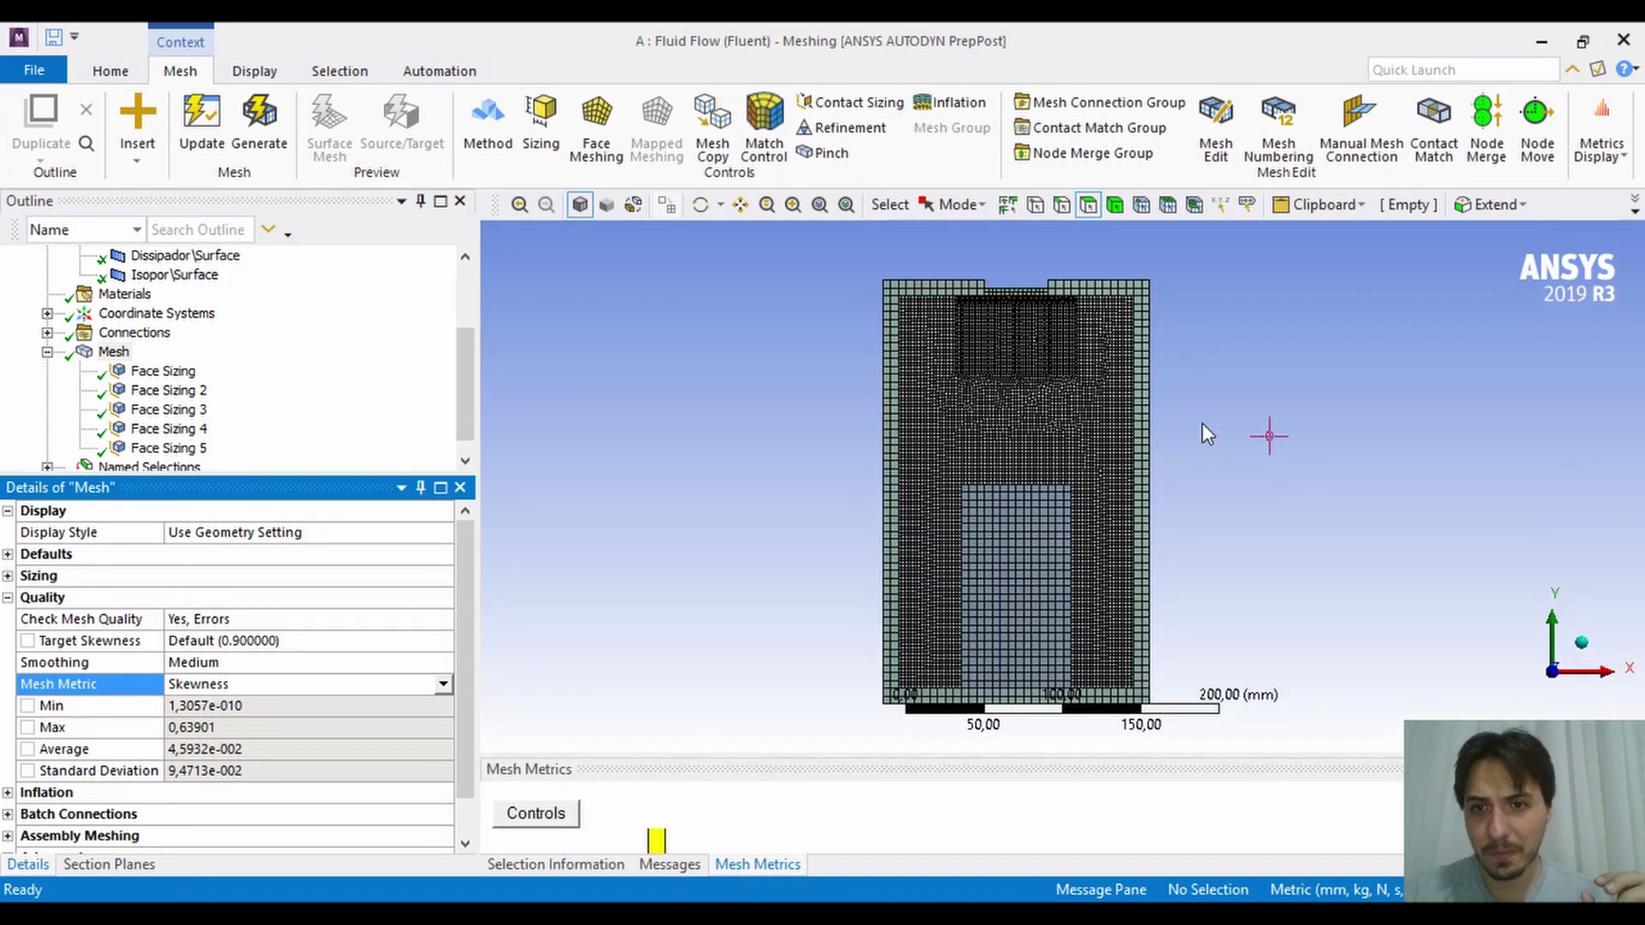
Examine the element shapes in the air region between the heat sink fins and the can, and across the whole model.
{"action": "scroll", "coordinate": [1088, 395], "scroll_direction": "down", "scroll_amount": 3}
{"action": "scroll", "coordinate": [1011, 380], "scroll_direction": "up", "scroll_amount": 6}
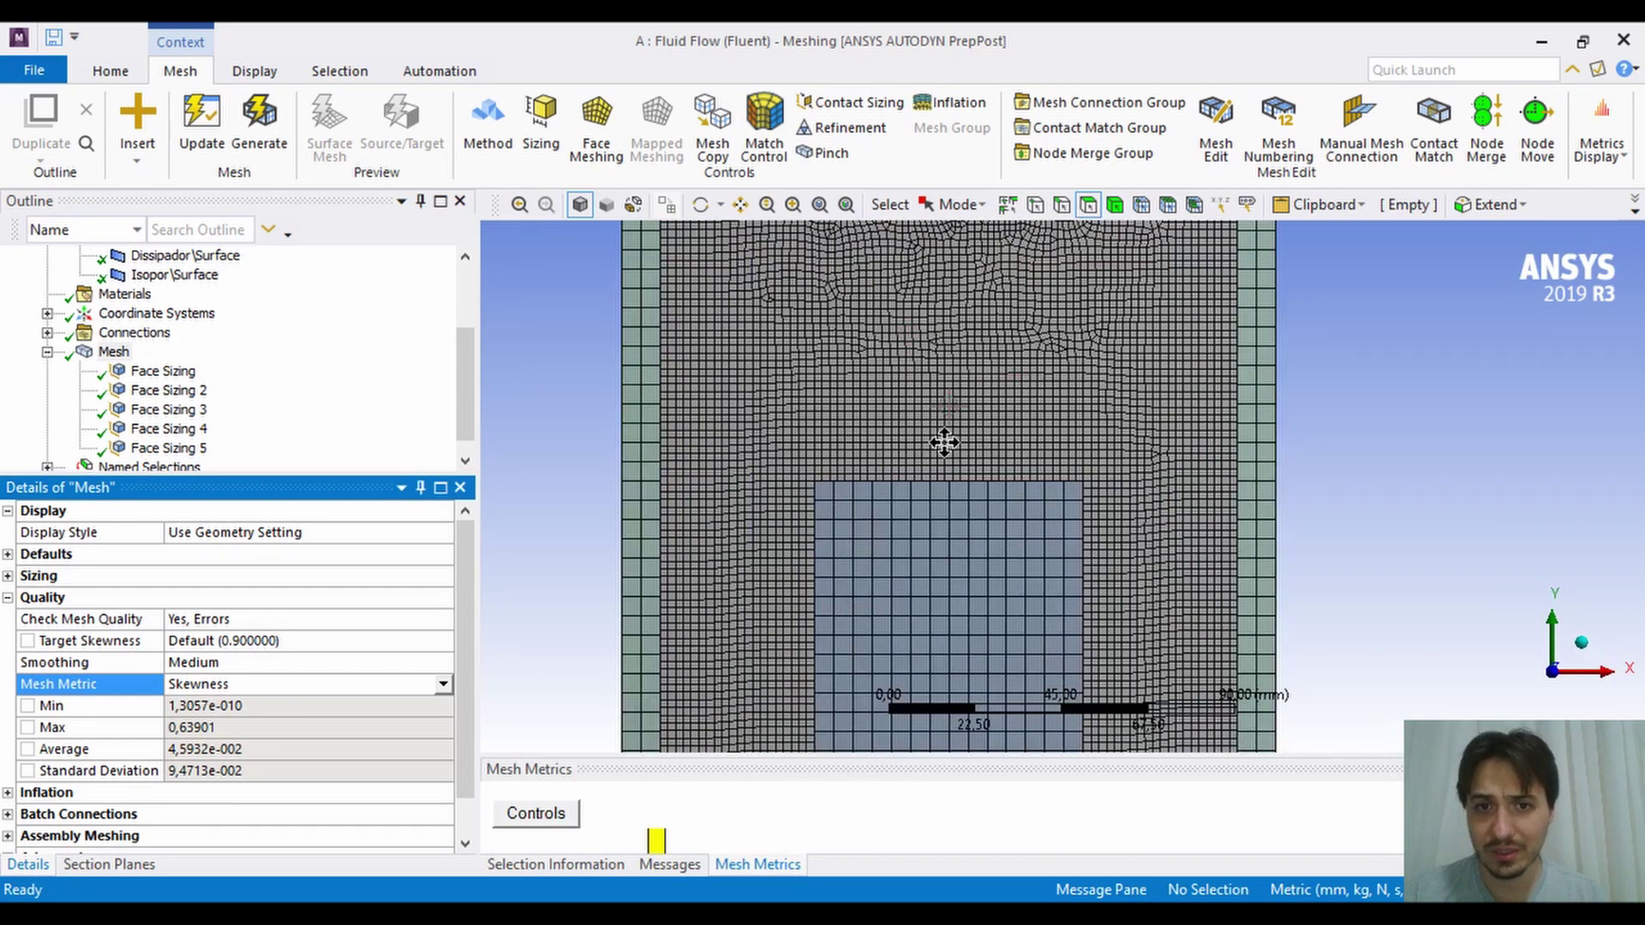
{"action": "scroll", "coordinate": [944, 441], "scroll_direction": "up", "scroll_amount": 4}
{"action": "scroll", "coordinate": [952, 452], "scroll_direction": "up", "scroll_amount": 2}
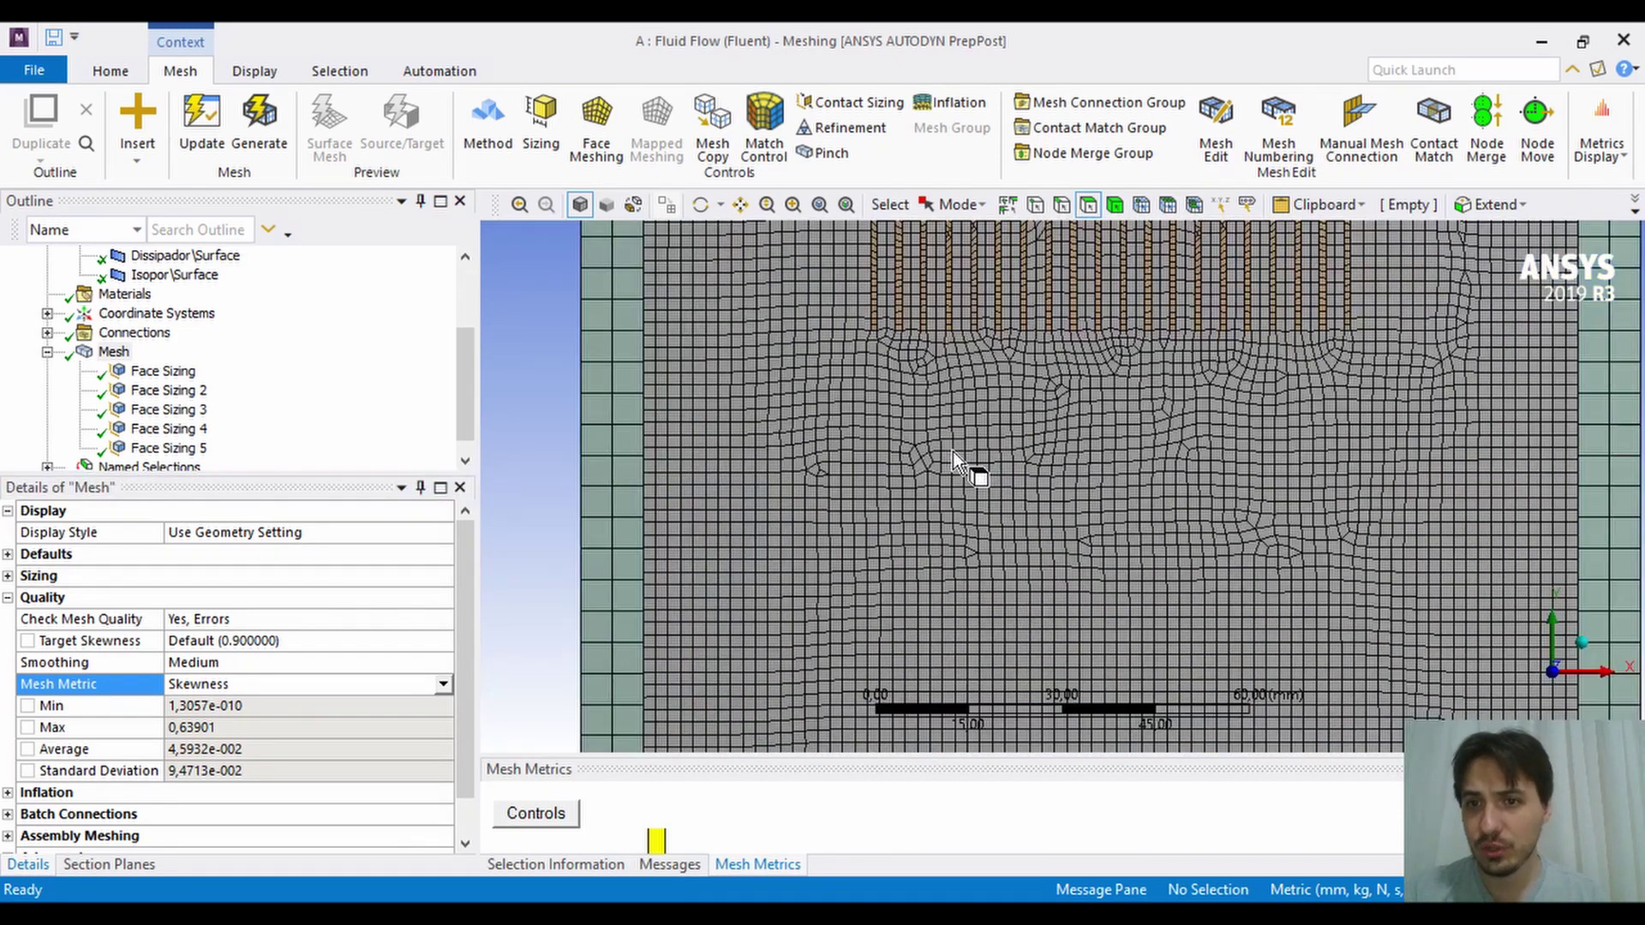
{"action": "scroll", "coordinate": [1133, 394], "scroll_direction": "up", "scroll_amount": 1}
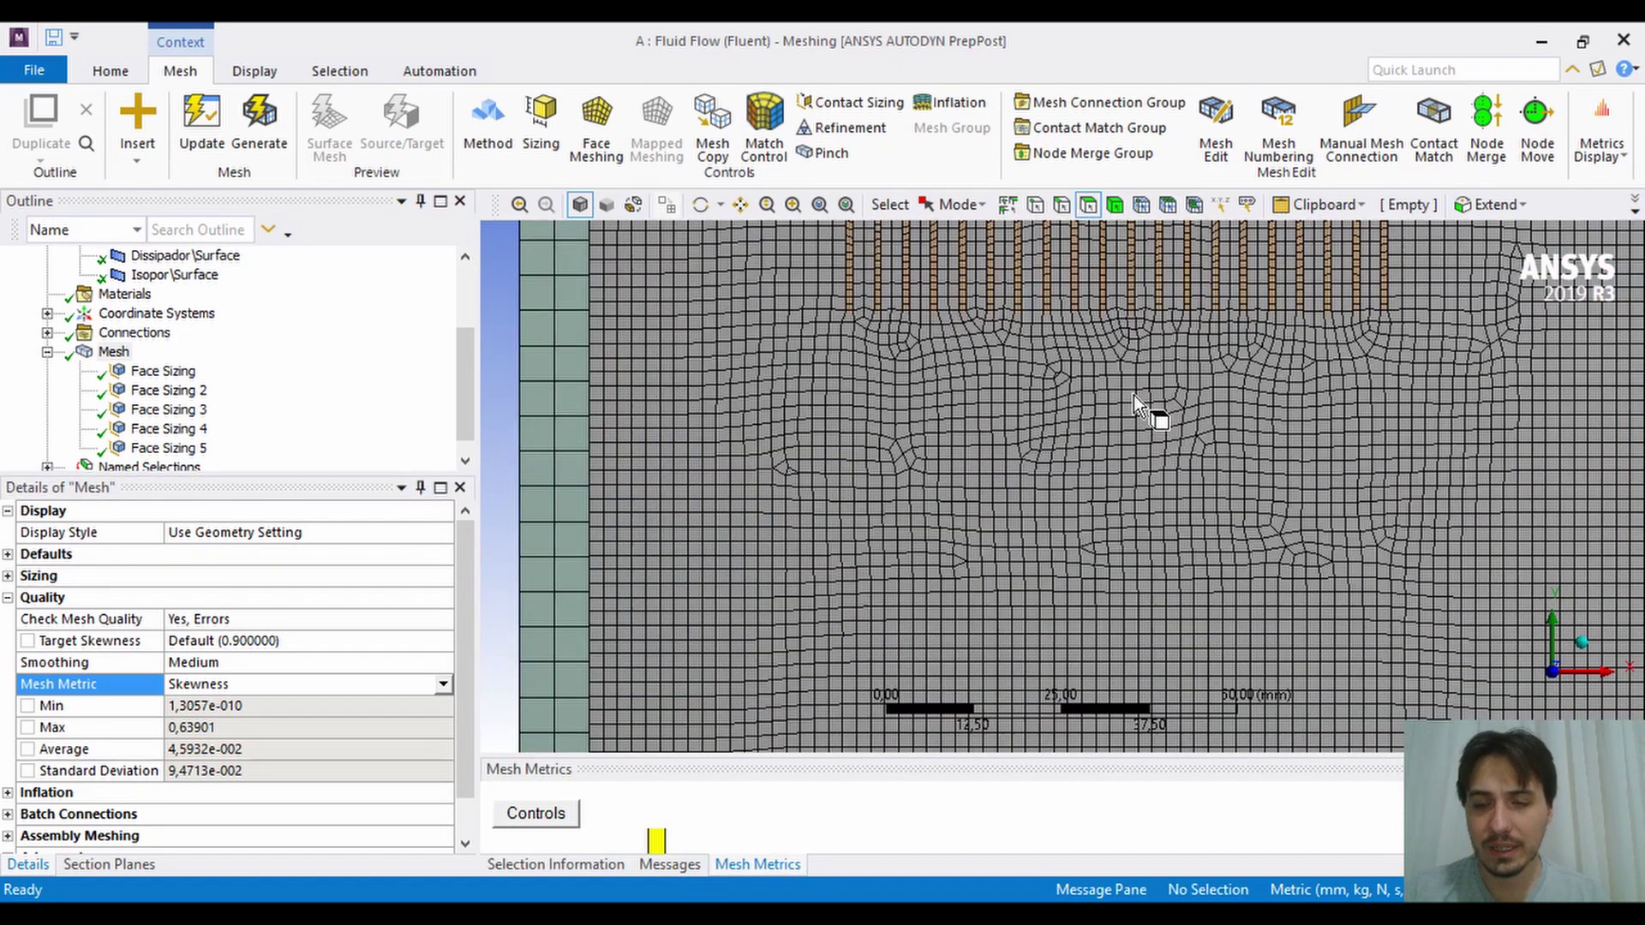
{"action": "scroll", "coordinate": [1031, 435], "scroll_direction": "down", "scroll_amount": 7}
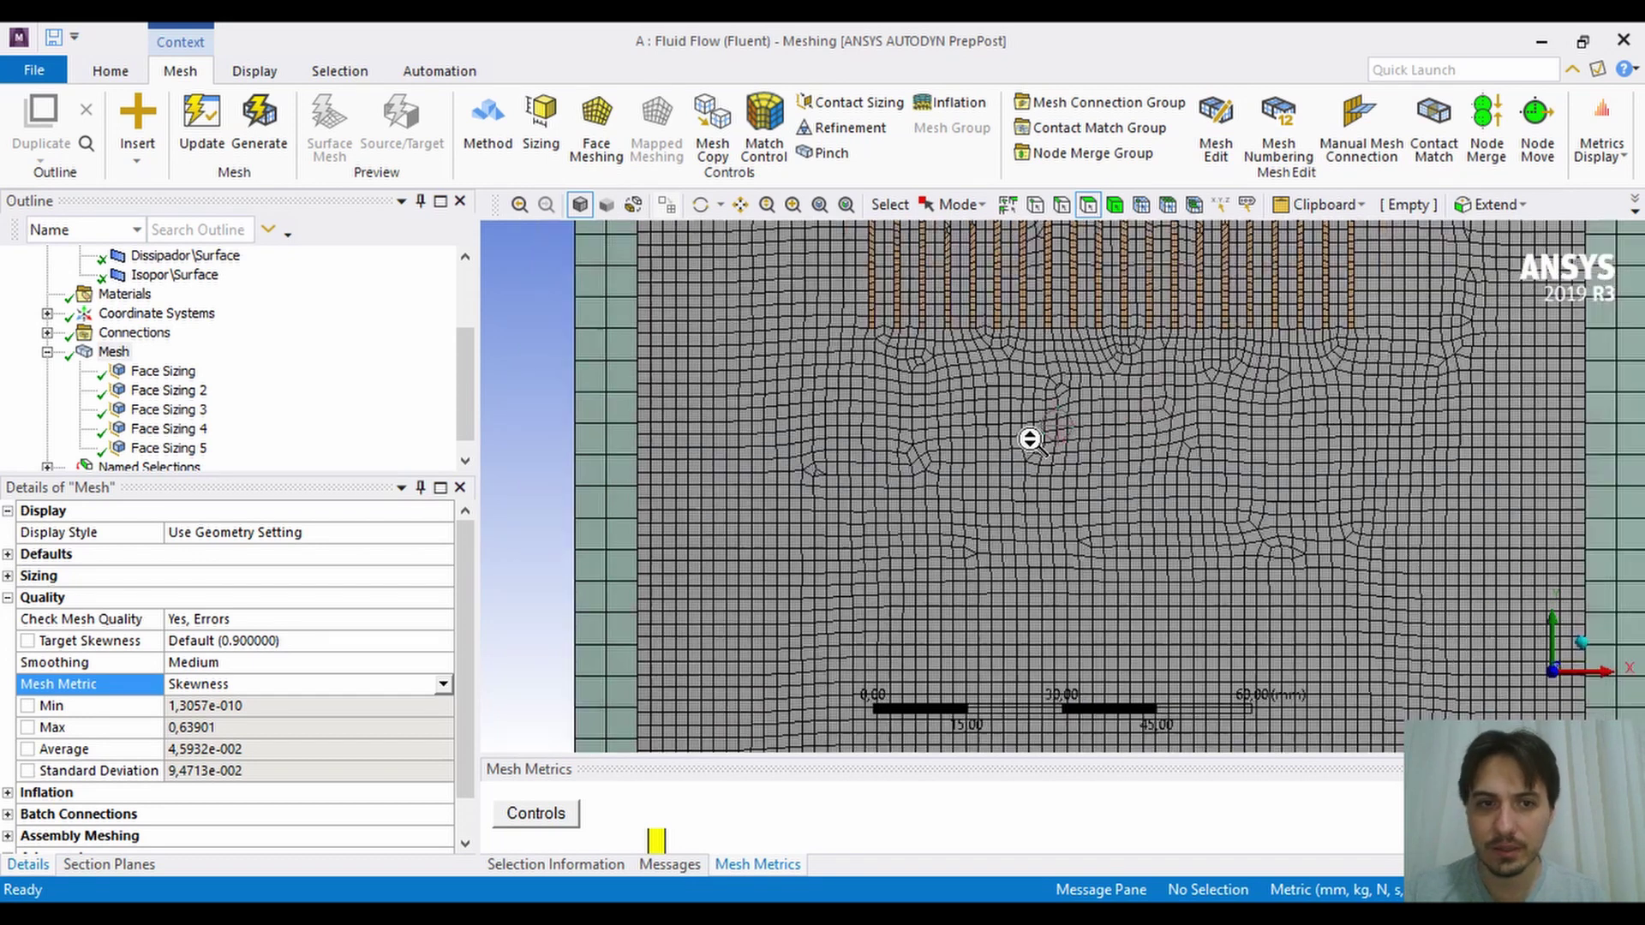
{"action": "scroll", "coordinate": [1241, 418], "scroll_direction": "down", "scroll_amount": 3}
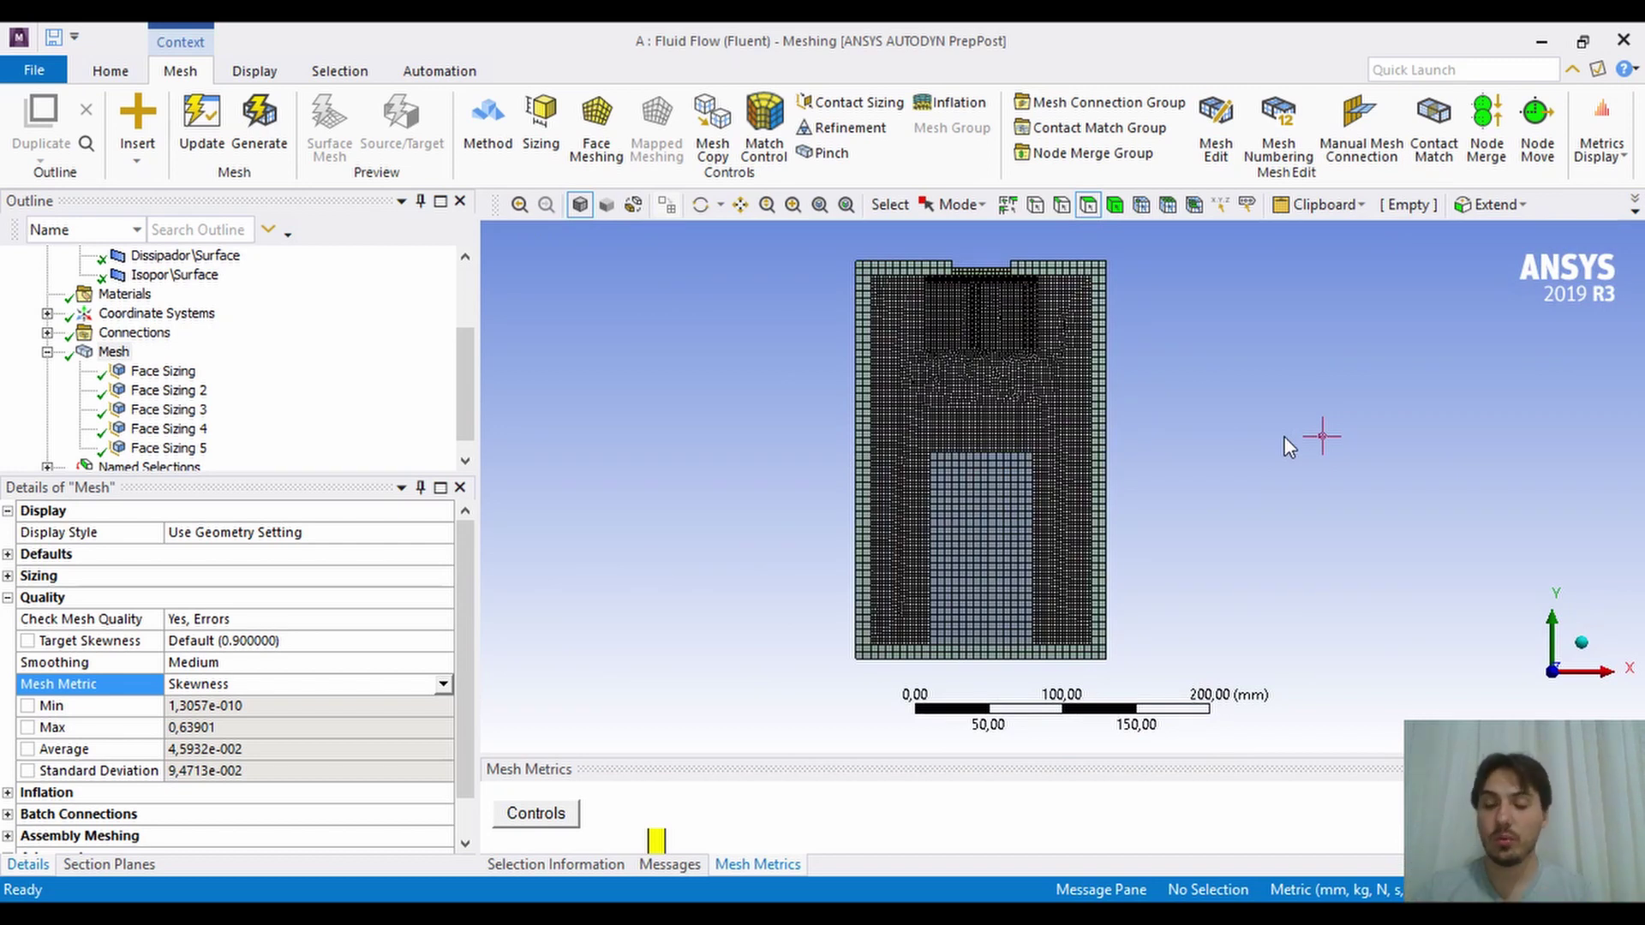
{"action": "scroll", "coordinate": [958, 515], "scroll_direction": "up", "scroll_amount": 3}
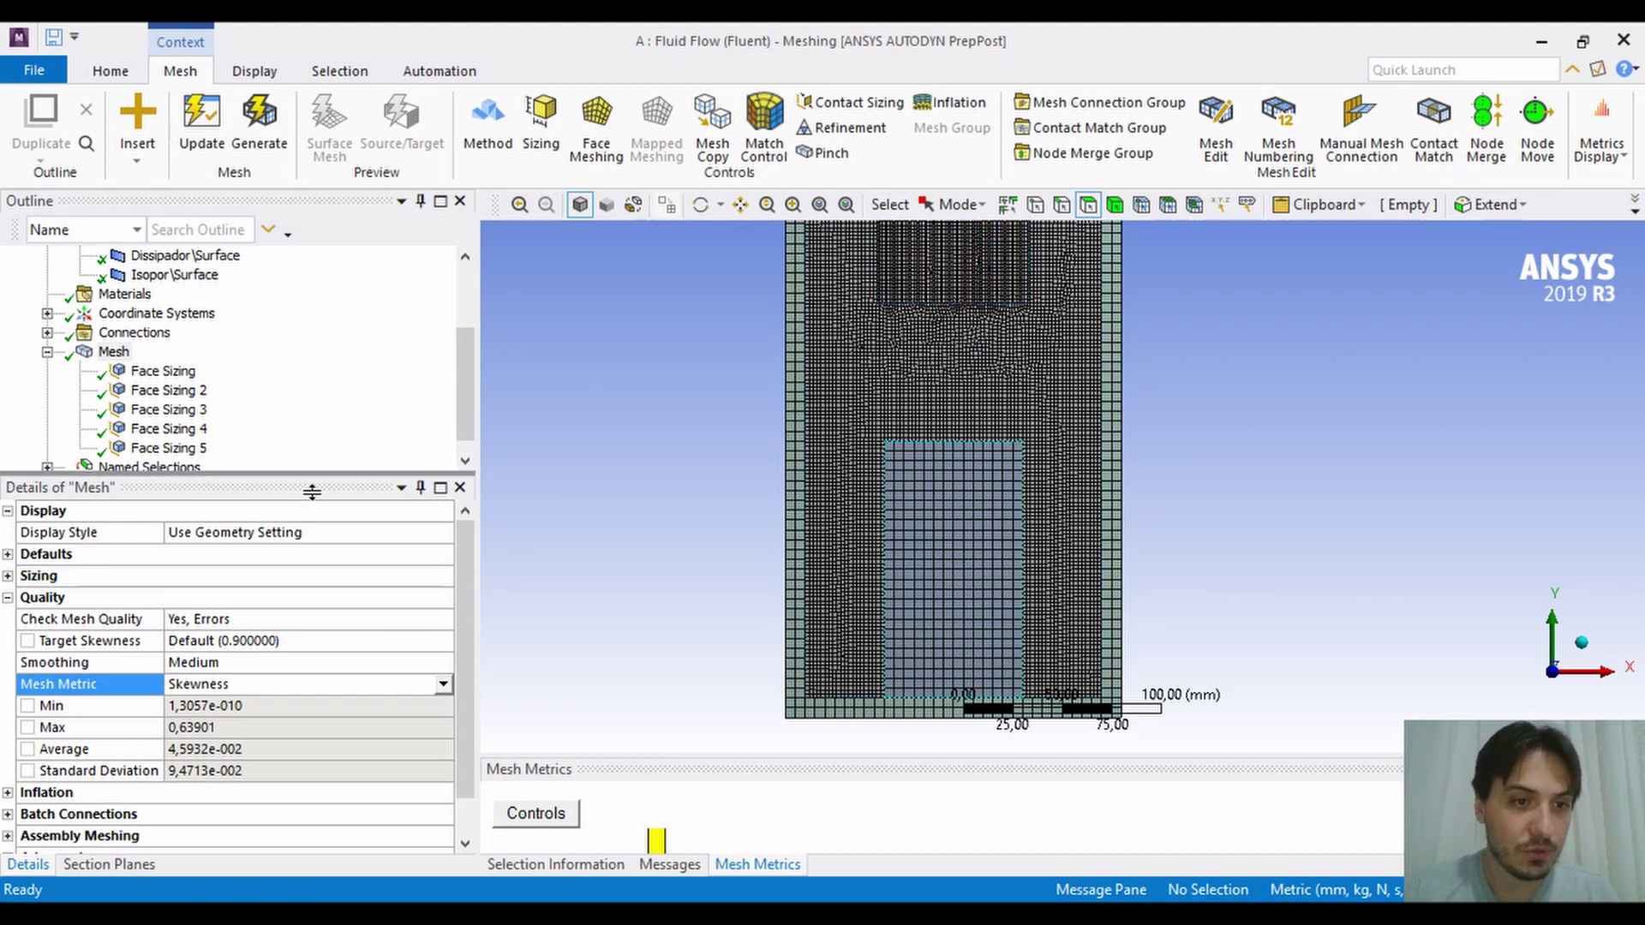
Delete the contact region between the Ar and Isopor surfaces from the model's connections.
{"action": "left_click_drag", "start_coordinate": [311, 491], "coordinate": [287, 638]}
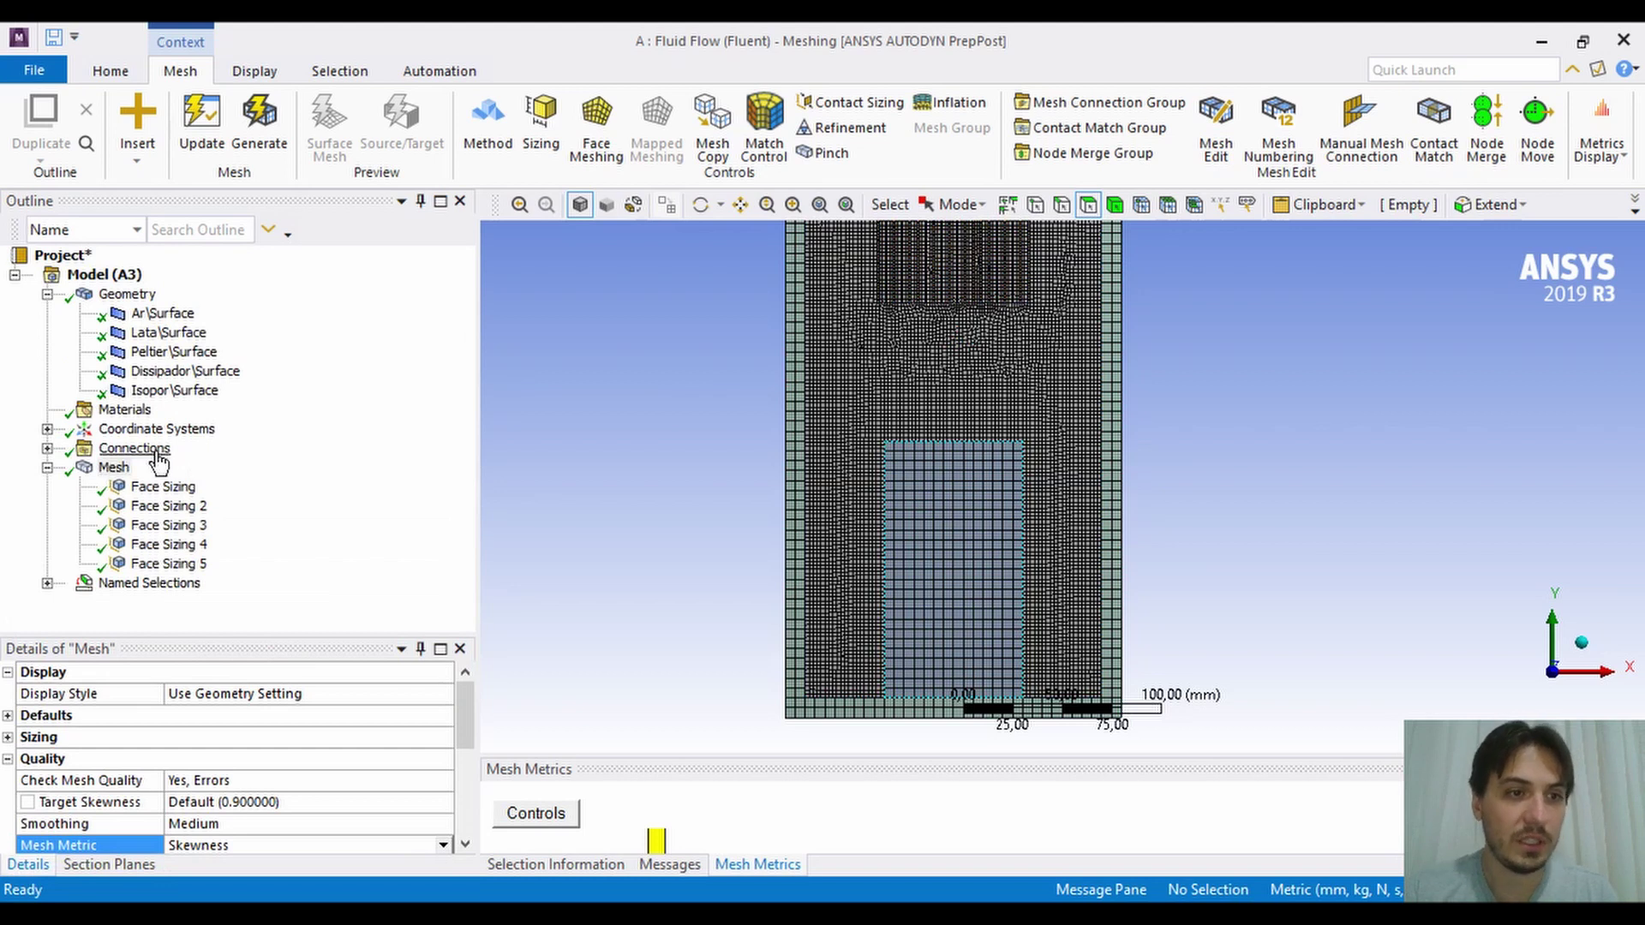
{"action": "left_click", "coordinate": [157, 455]}
{"action": "left_click", "coordinate": [47, 448]}
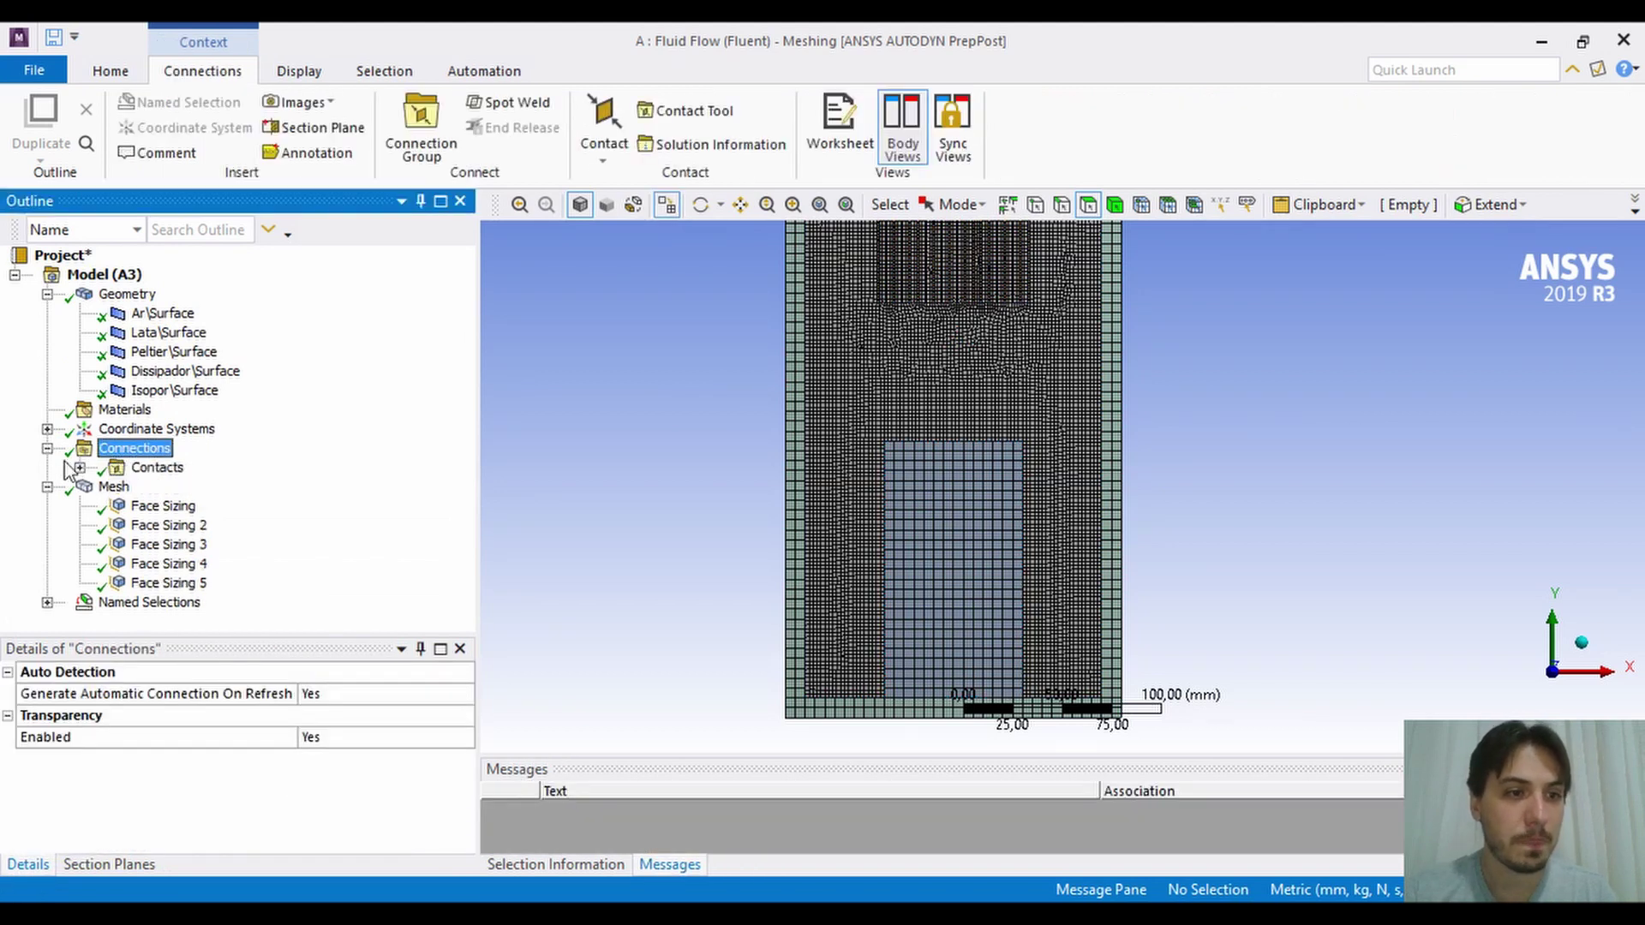
{"action": "left_click", "coordinate": [240, 488]}
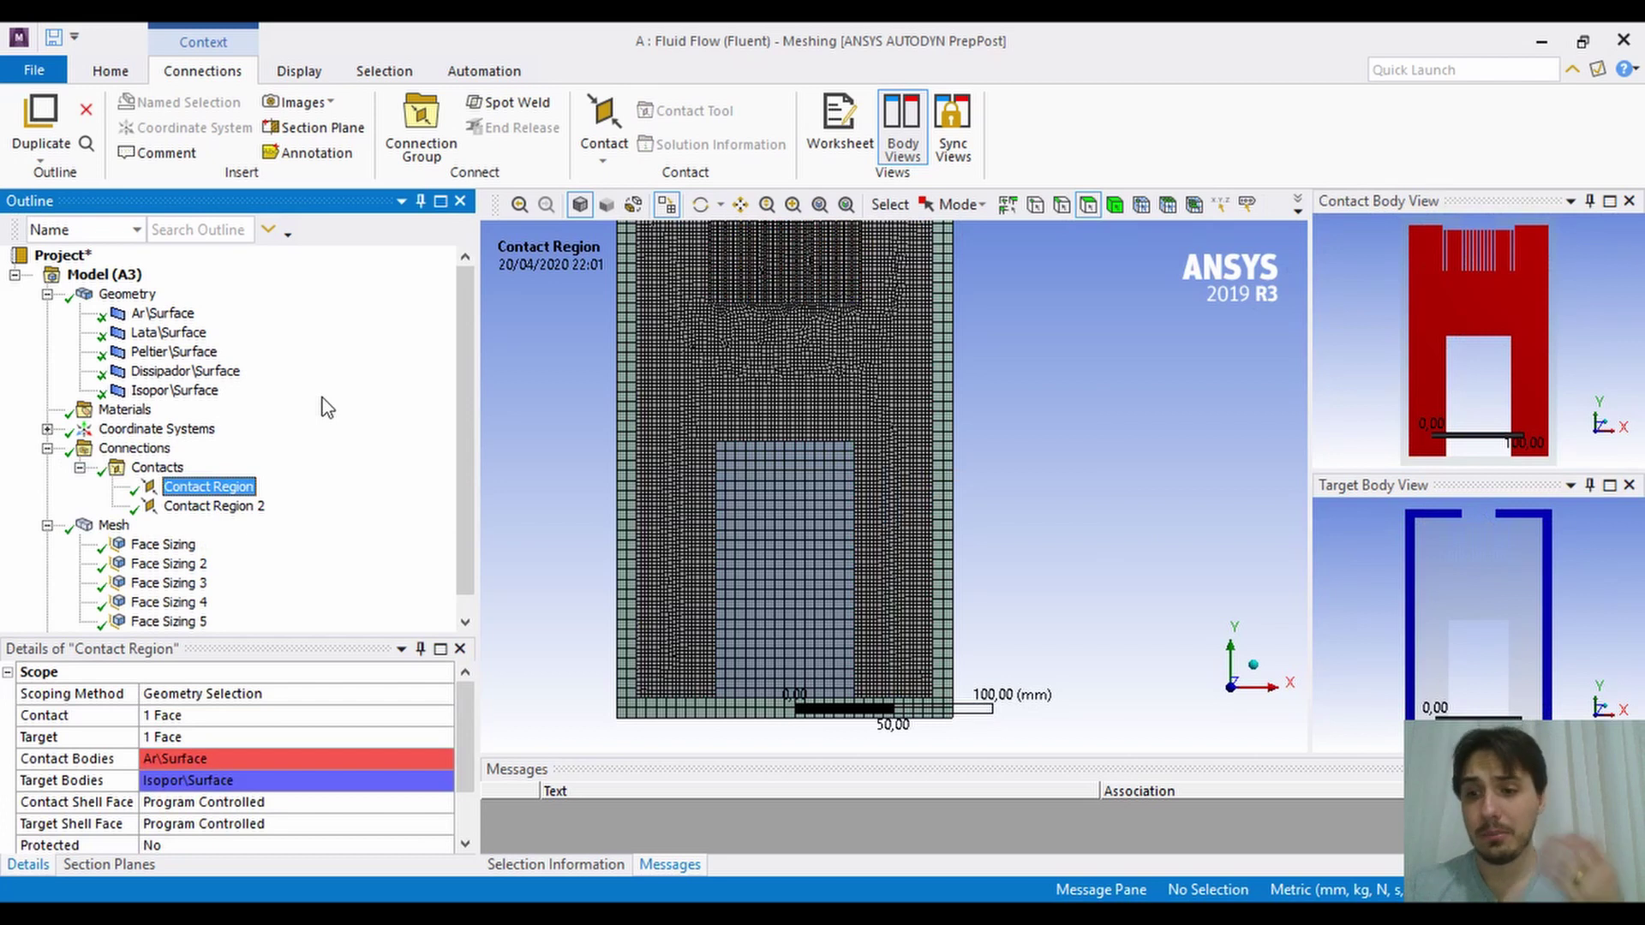
{"action": "right_click", "coordinate": [227, 487]}
{"action": "left_click", "coordinate": [271, 447]}
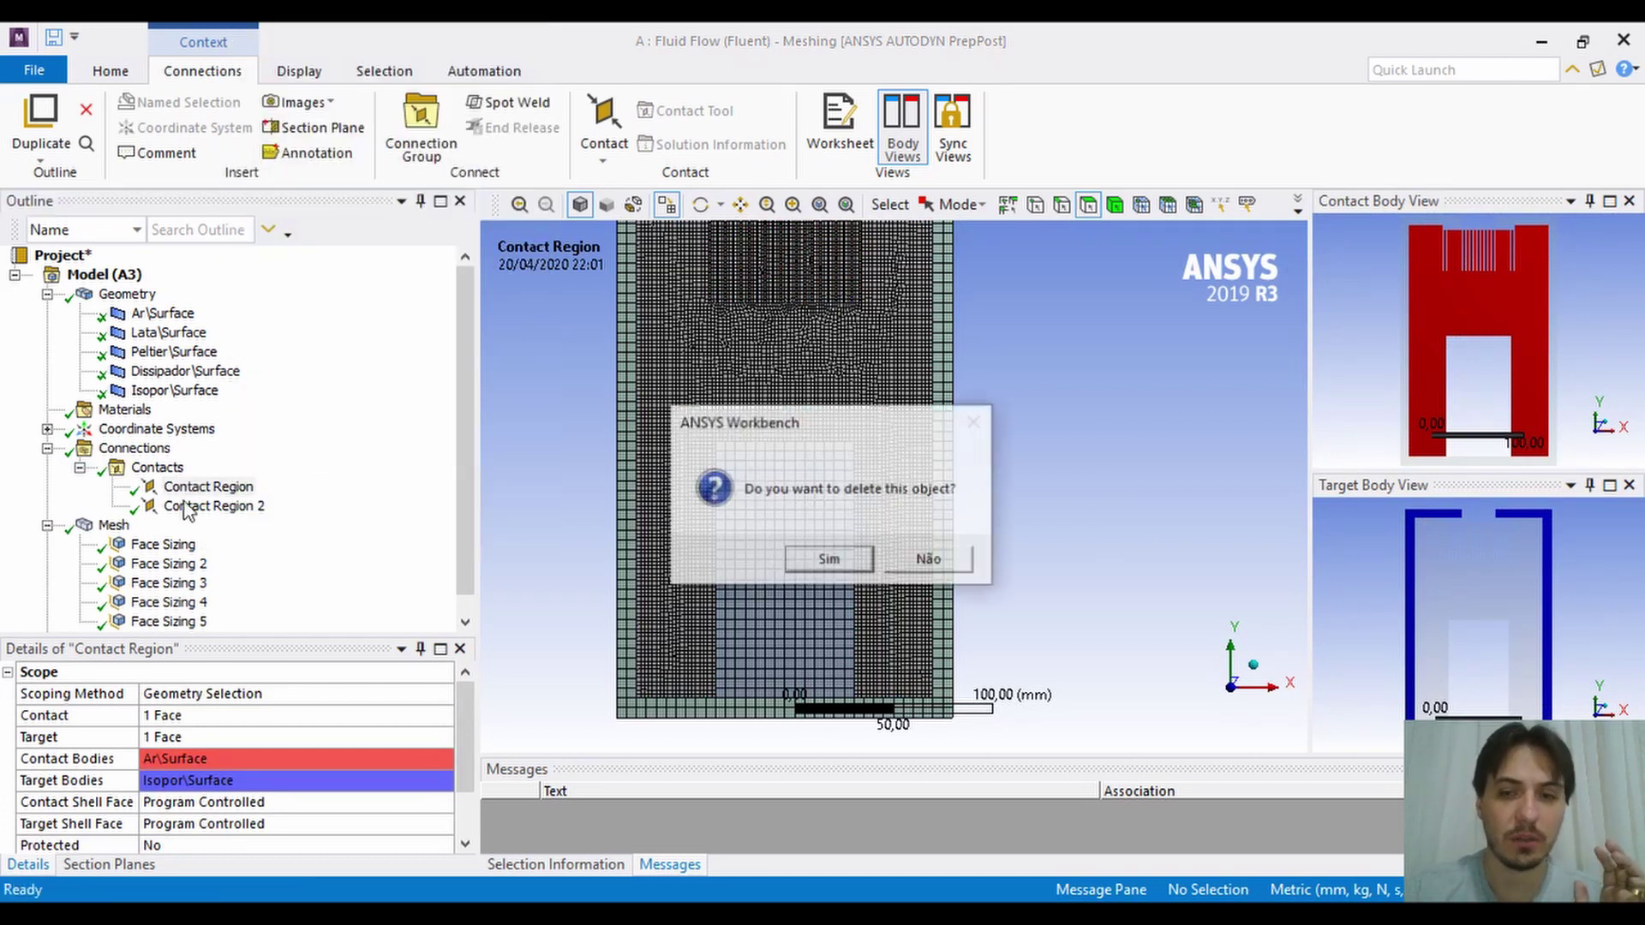
{"action": "left_click", "coordinate": [848, 561]}
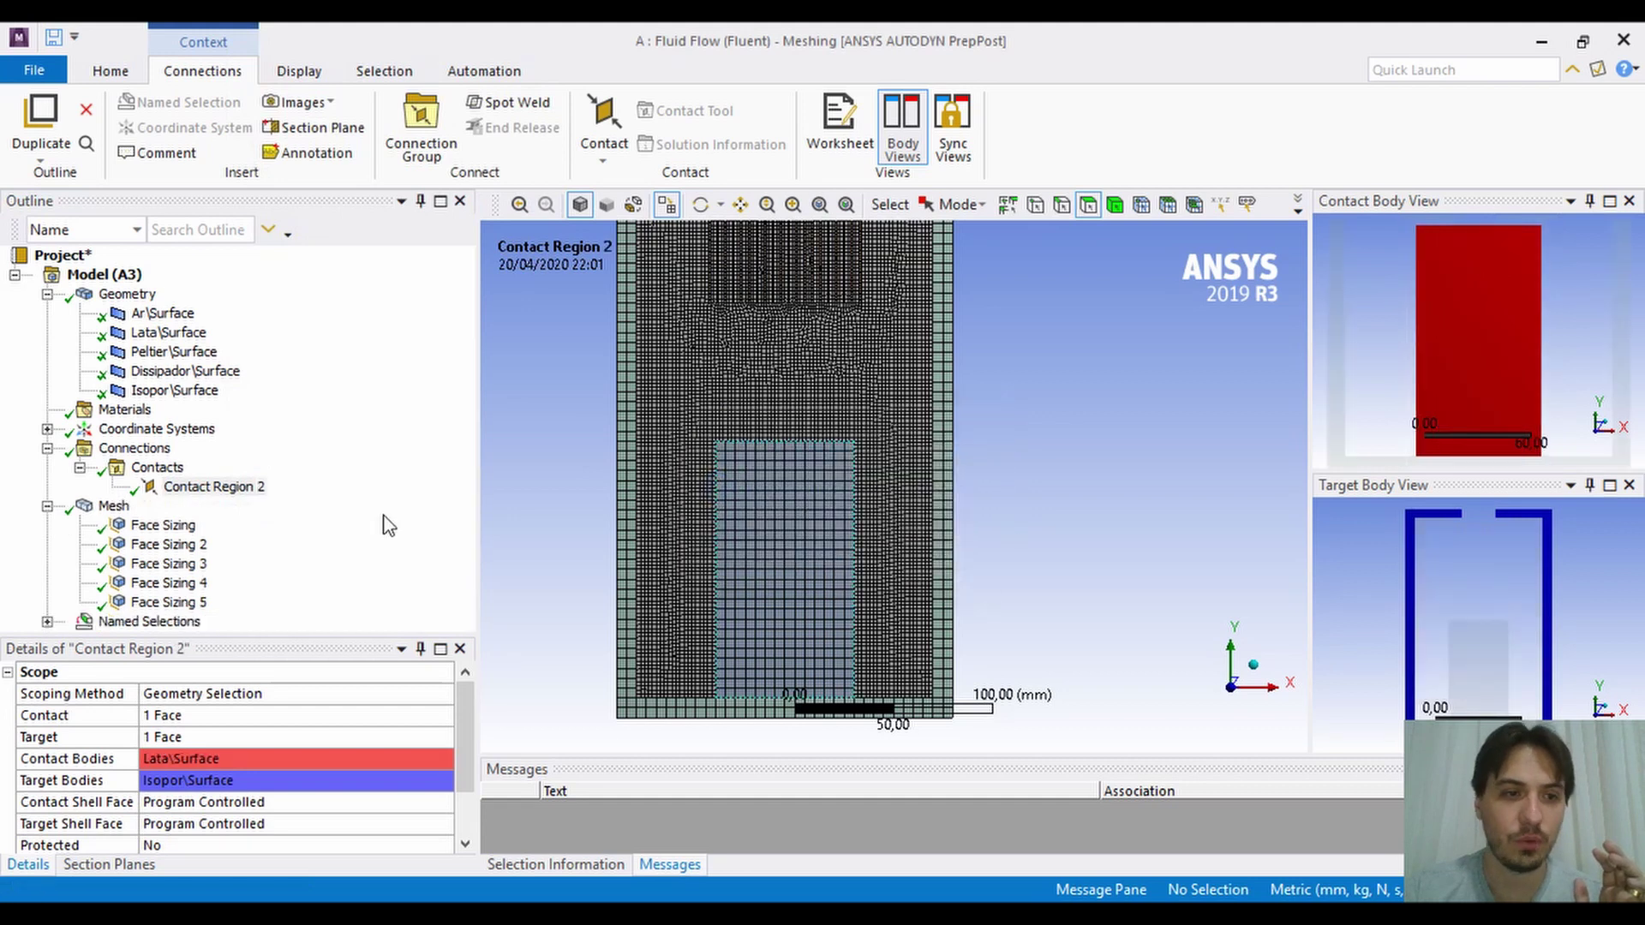
Delete the remaining contact region between the Lata and Isopor surfaces from the connections.
{"action": "right_click", "coordinate": [235, 487]}
{"action": "left_click", "coordinate": [355, 449]}
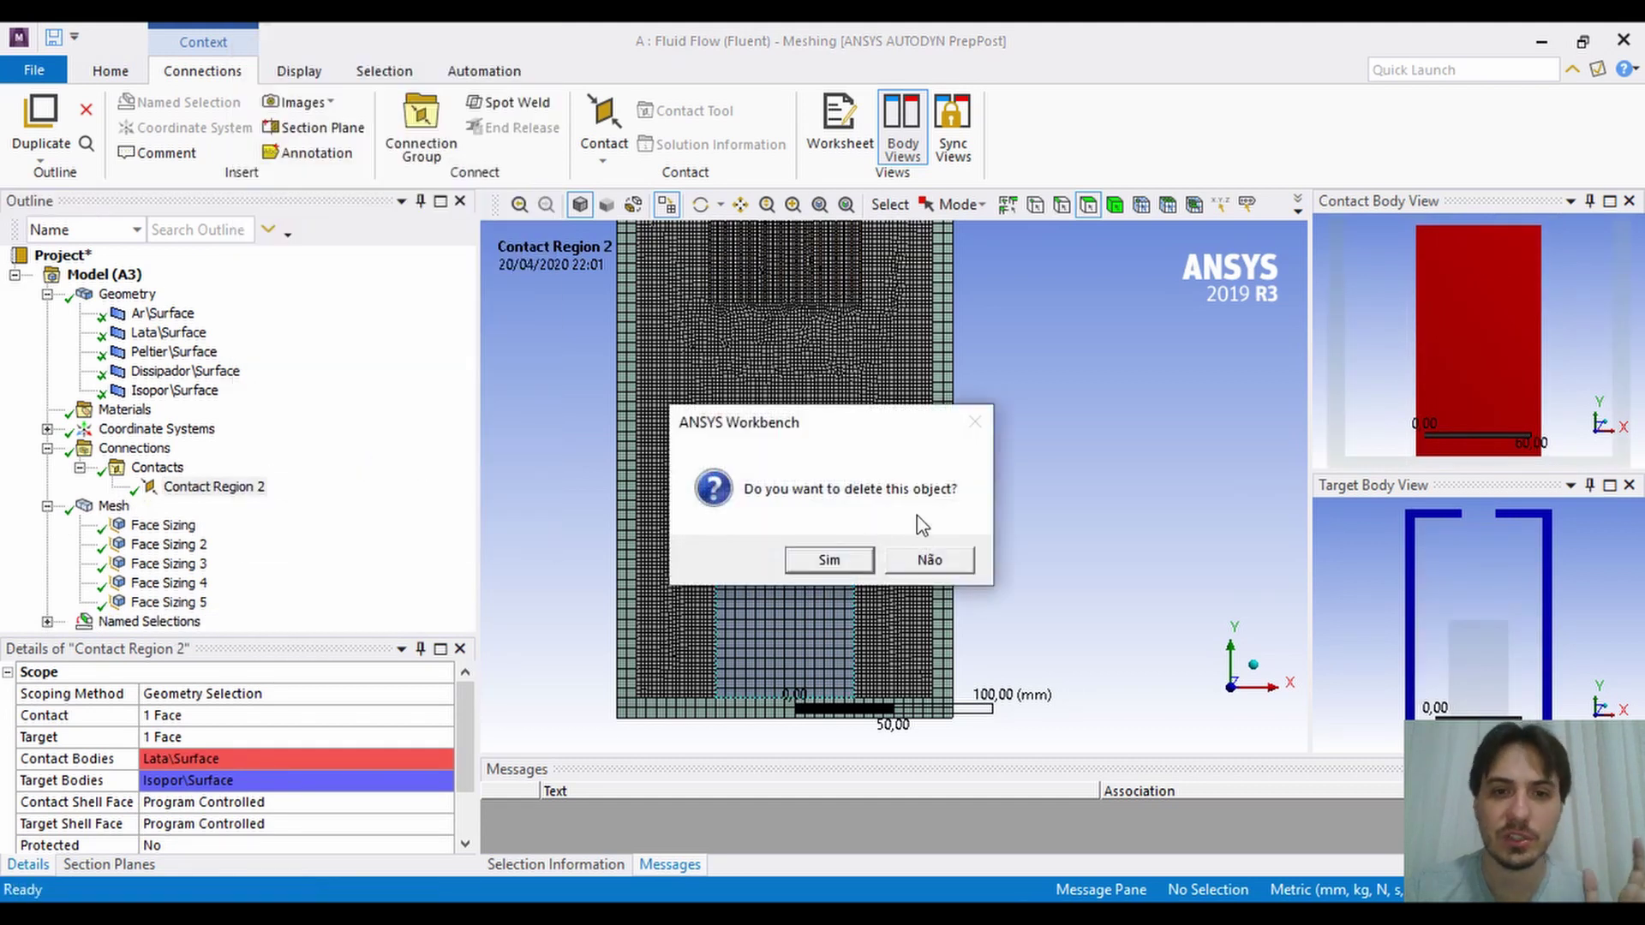
{"action": "left_click", "coordinate": [829, 559]}
Insert a manual contact region under Contacts and enlarge the view of its details.
{"action": "left_click", "coordinate": [174, 474]}
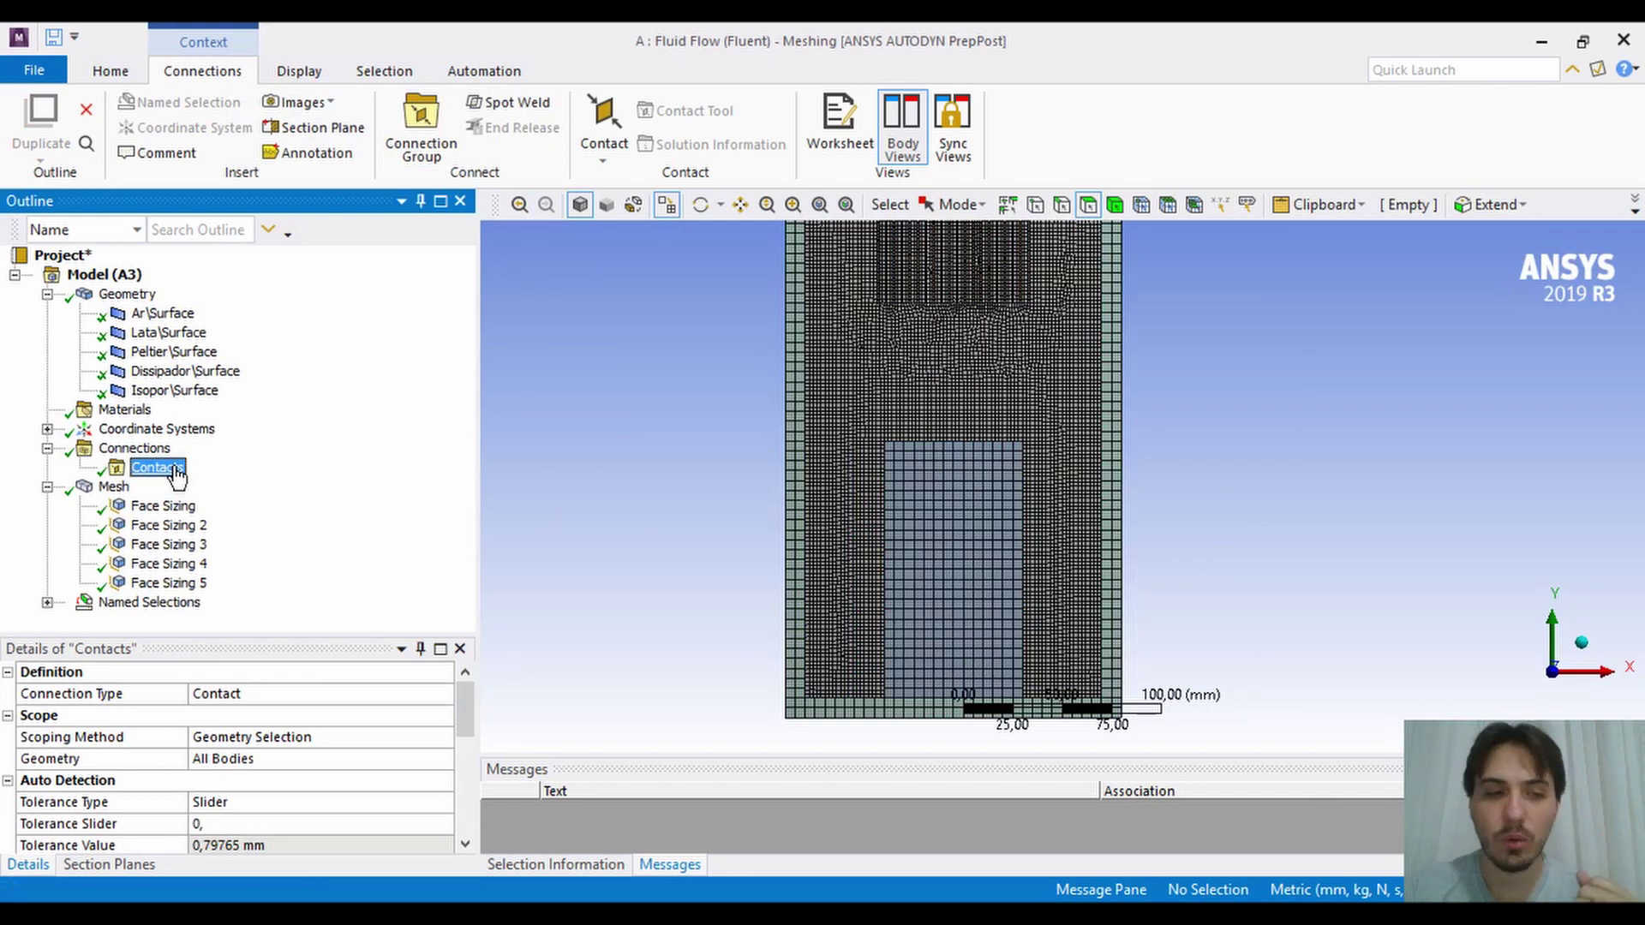
{"action": "right_click", "coordinate": [176, 474]}
{"action": "mouse_move", "coordinate": [300, 489]}
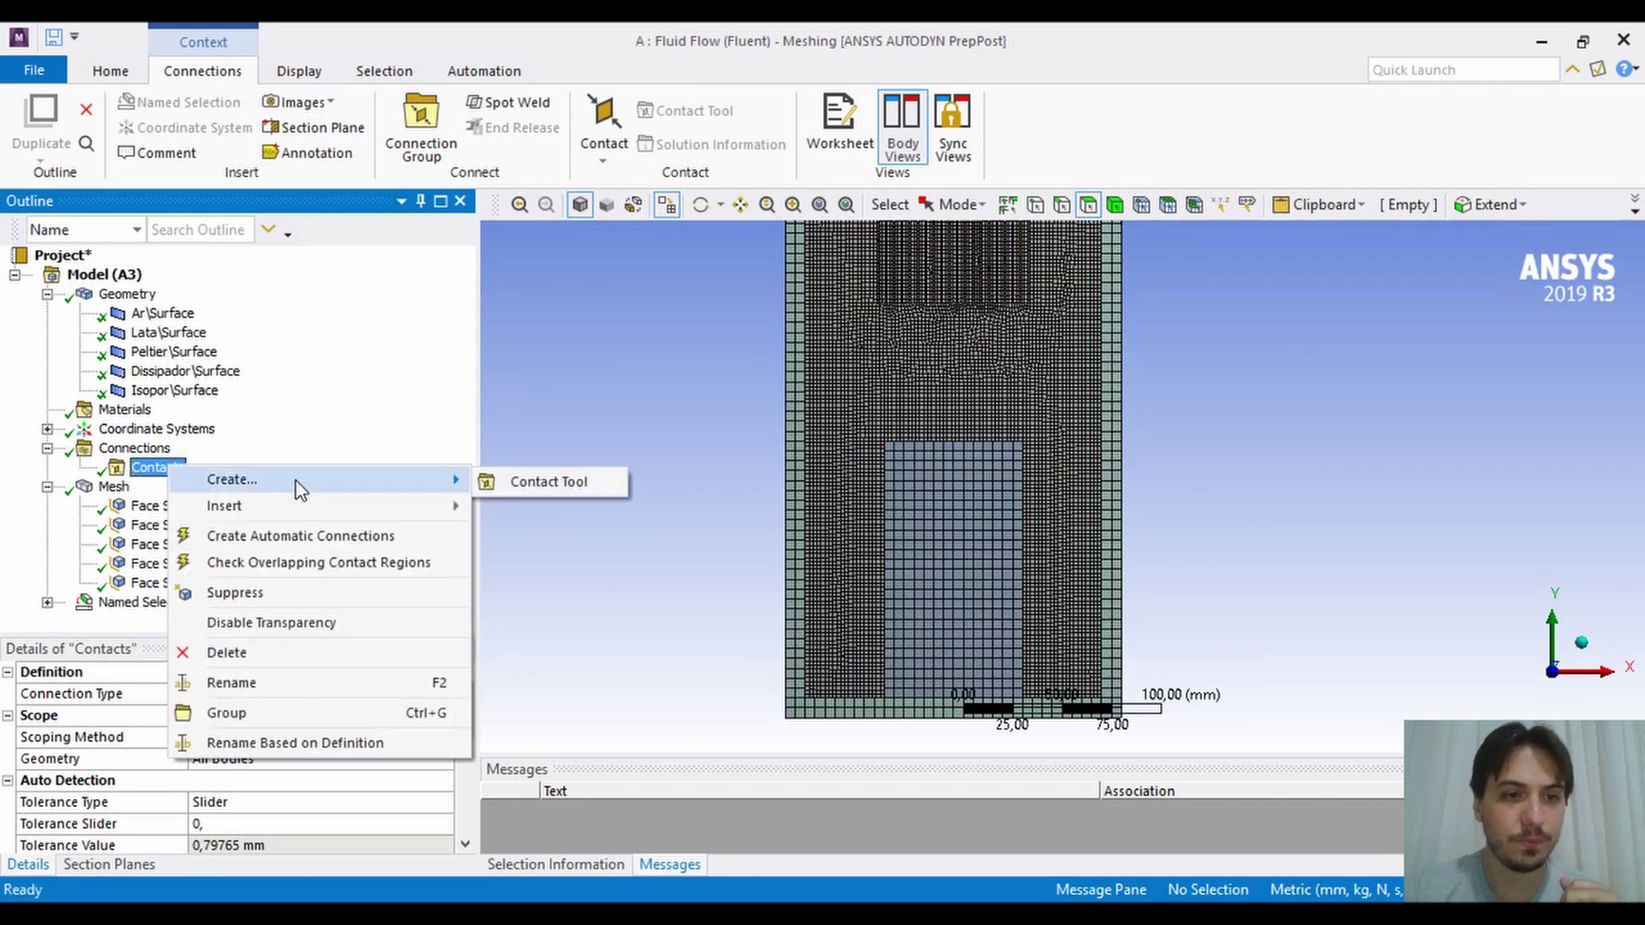
{"action": "mouse_move", "coordinate": [337, 506]}
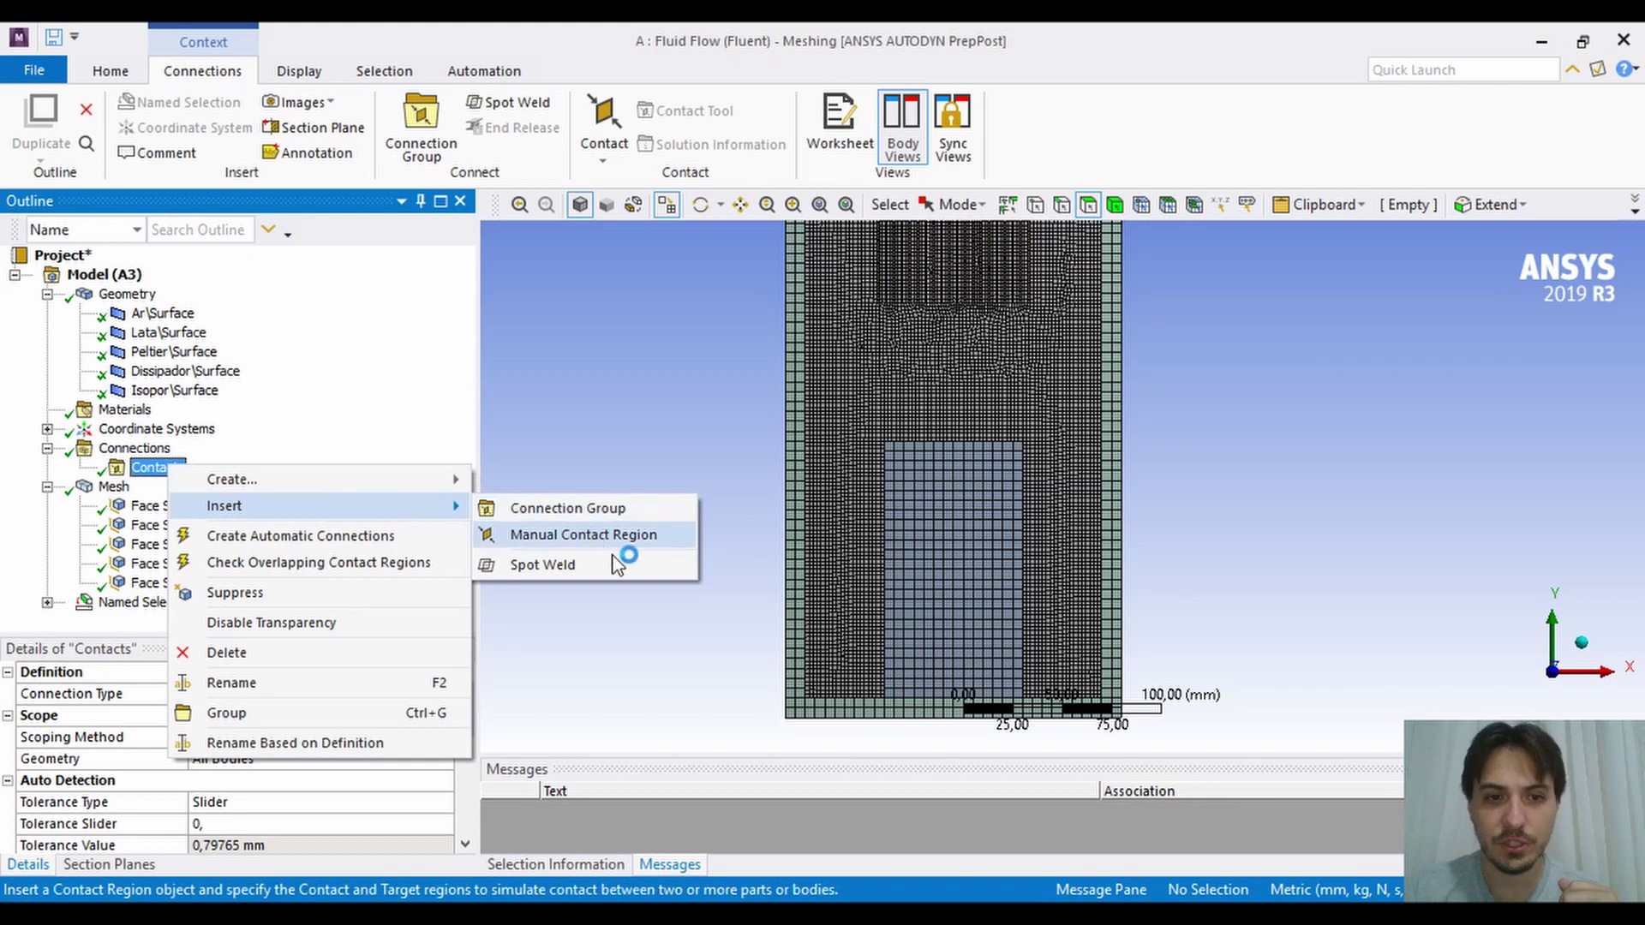
{"action": "left_click", "coordinate": [585, 536]}
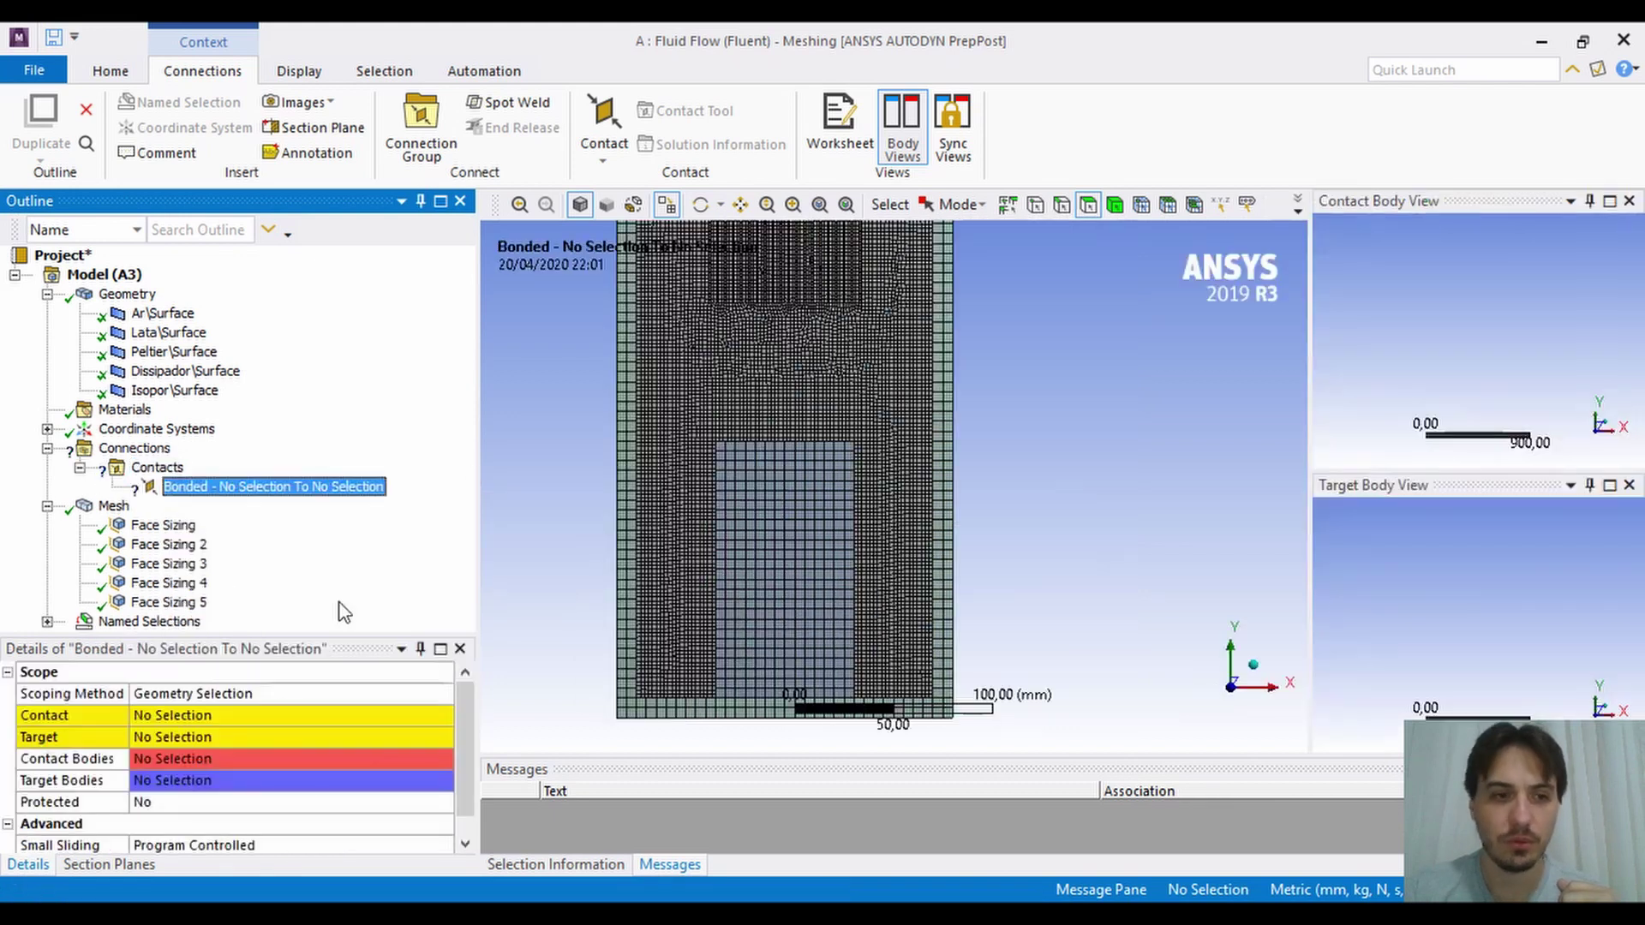
{"action": "left_click_drag", "start_coordinate": [293, 647], "coordinate": [293, 512]}
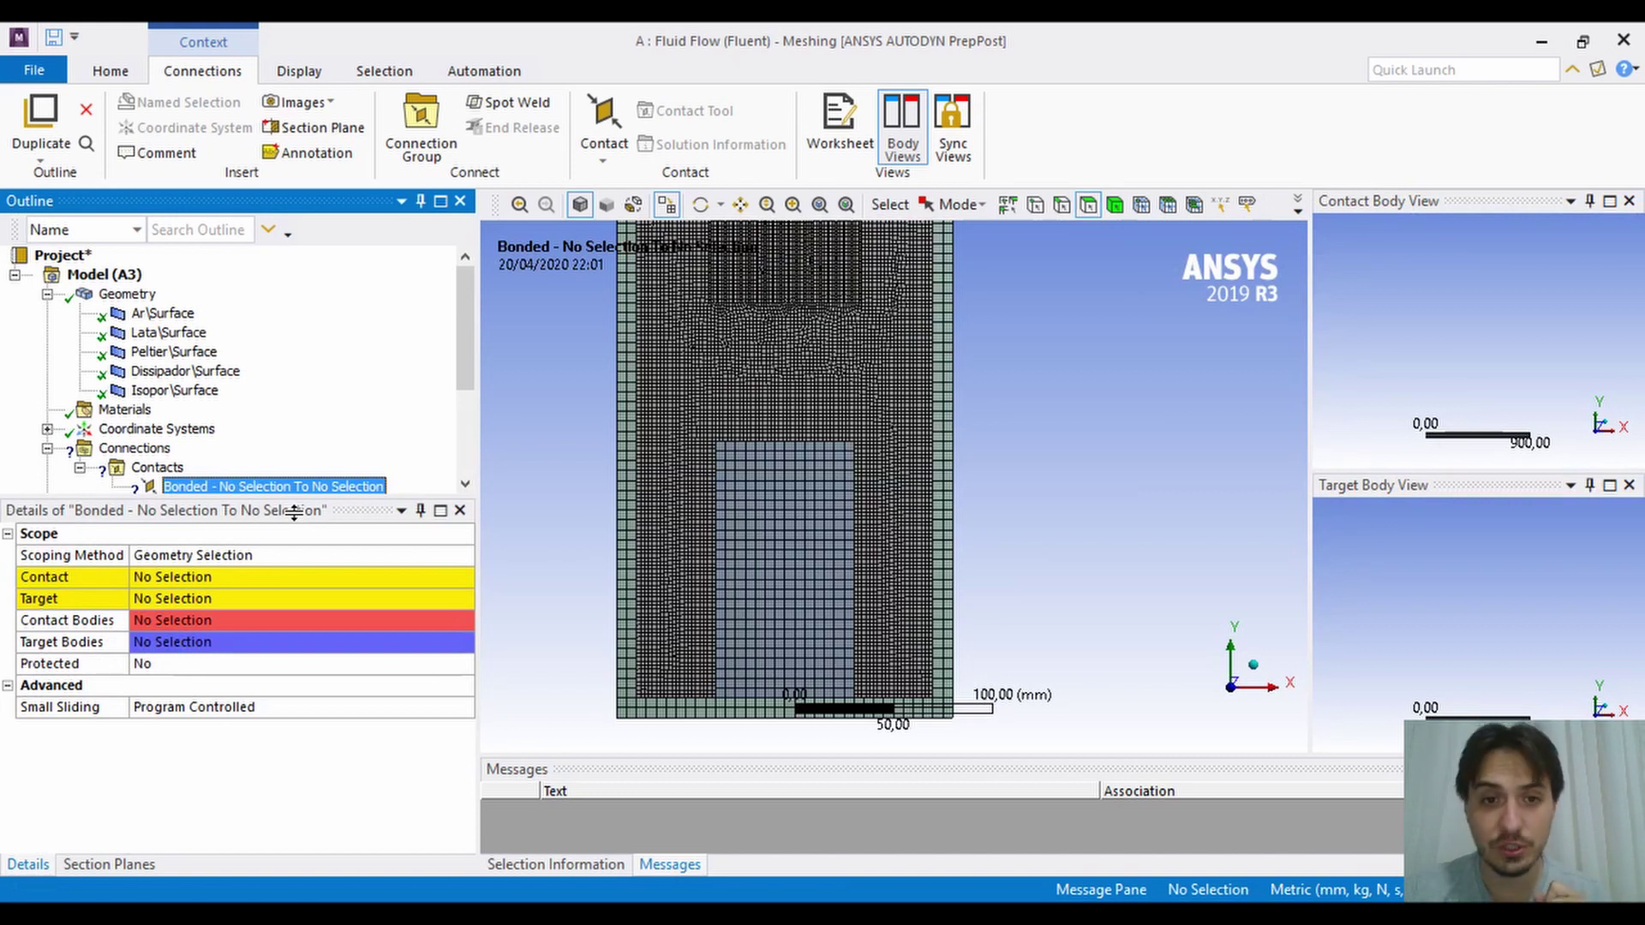
{"action": "left_click", "coordinate": [1032, 625]}
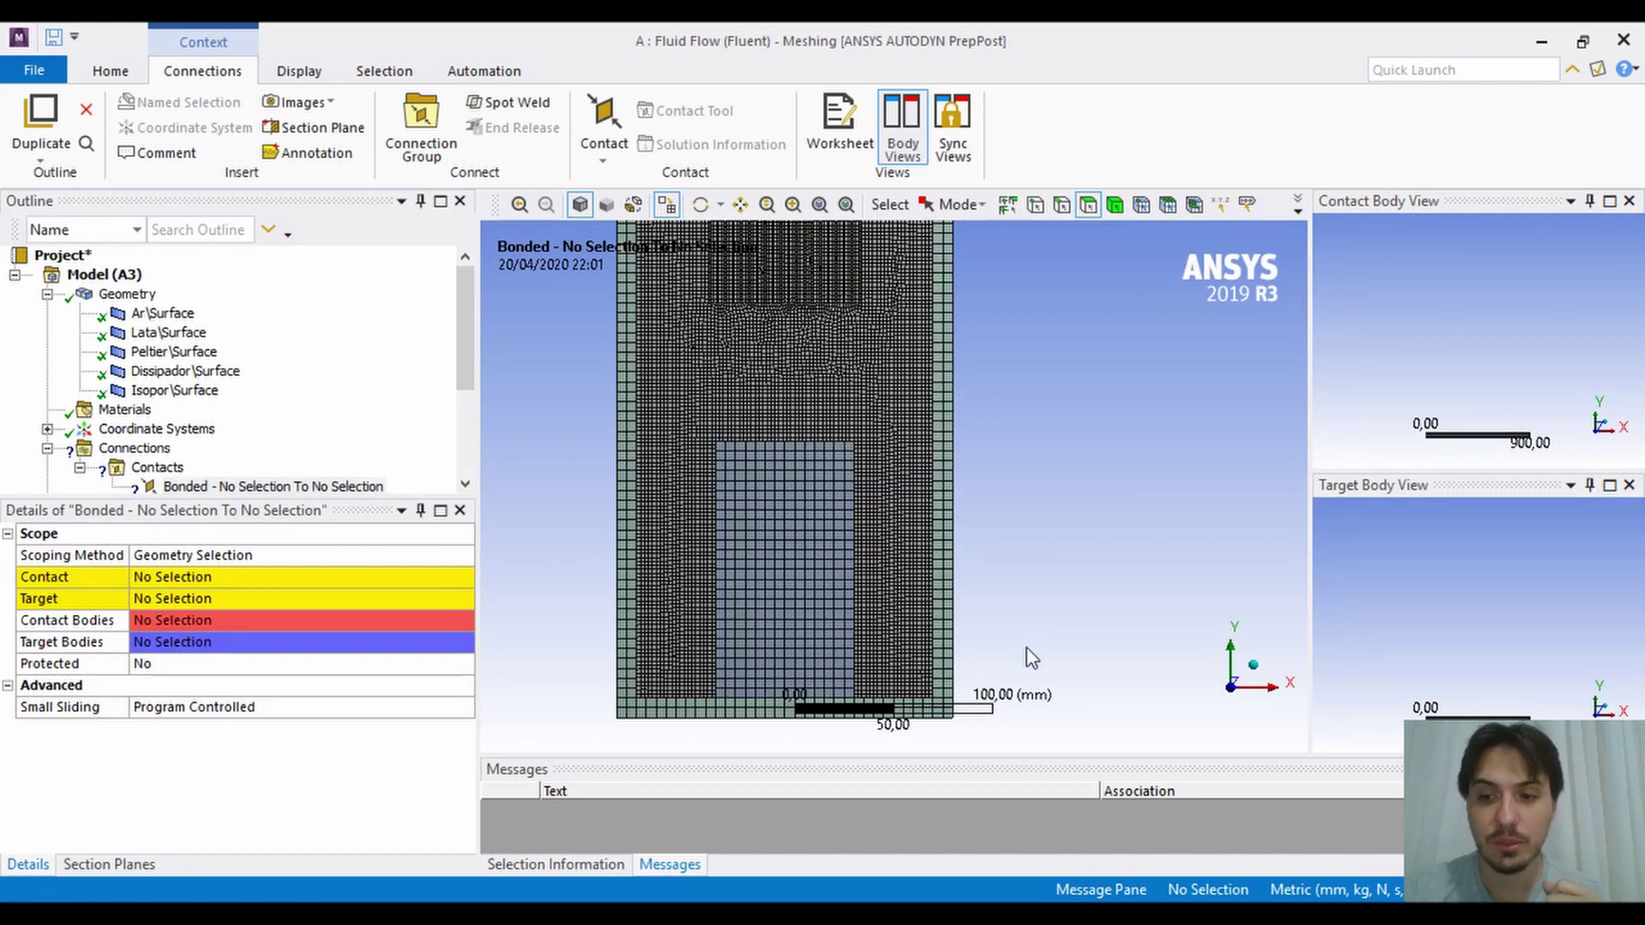
{"action": "scroll", "coordinate": [1046, 689], "scroll_direction": "up", "scroll_amount": 6}
{"action": "scroll", "coordinate": [1046, 689], "scroll_direction": "down", "scroll_amount": 6}
{"action": "scroll", "coordinate": [1019, 600], "scroll_direction": "down", "scroll_amount": 1}
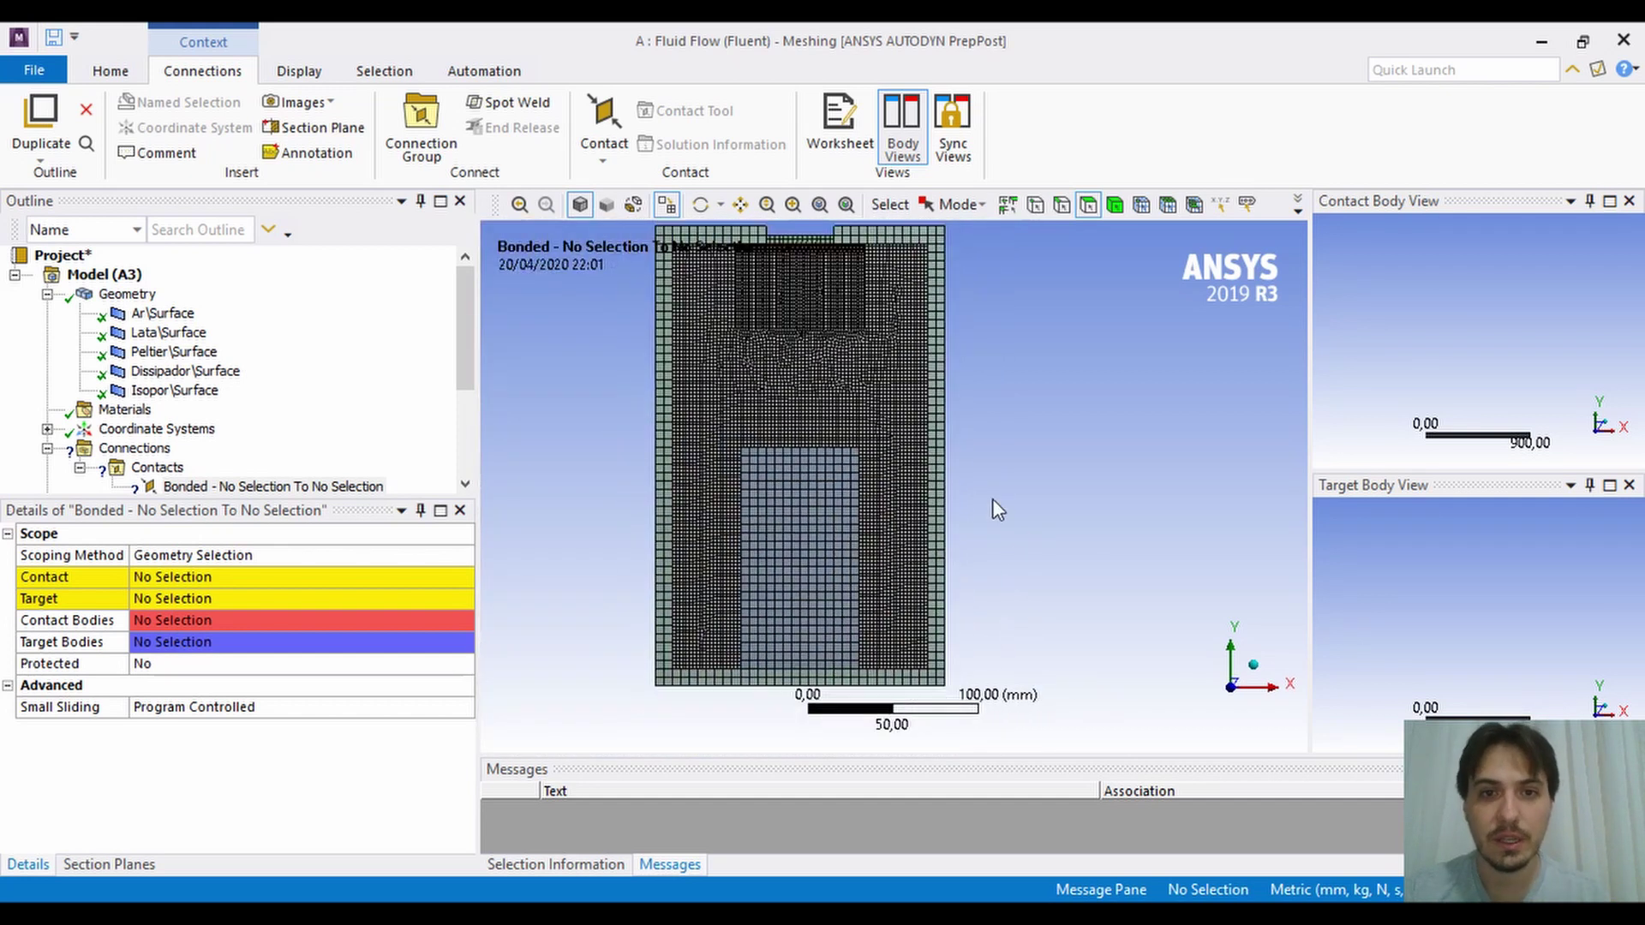
{"action": "middle_click_drag", "start_coordinate": [646, 411], "coordinate": [742, 600], "text": "ctrl"}
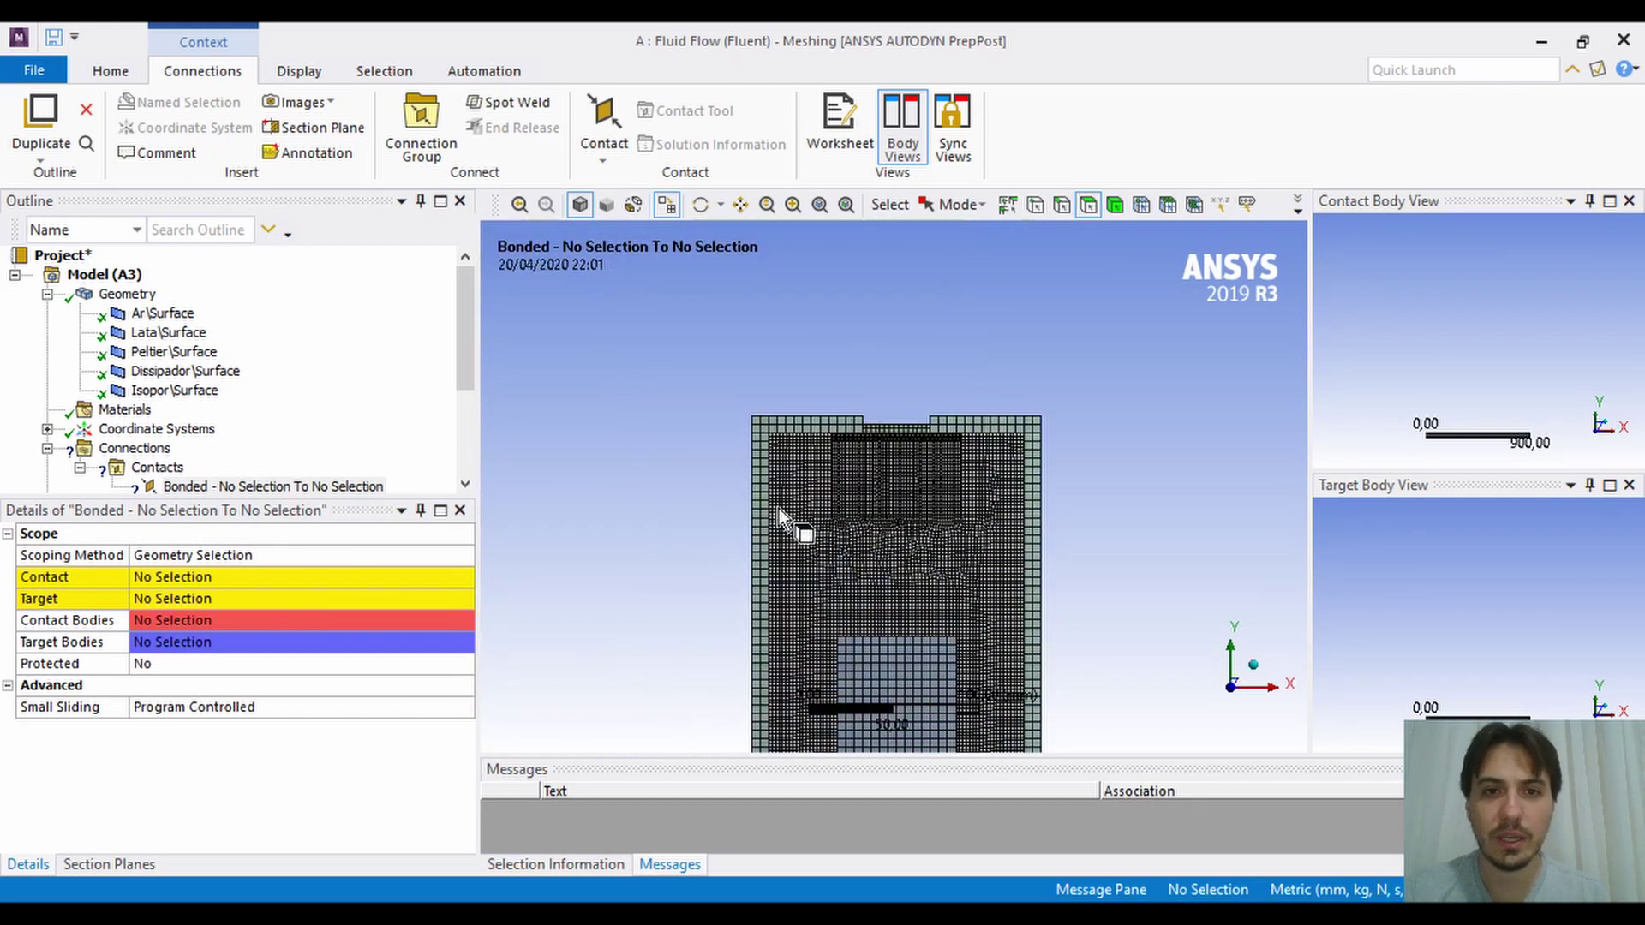
{"action": "scroll", "coordinate": [927, 366], "scroll_direction": "down", "scroll_amount": 4}
{"action": "scroll", "coordinate": [930, 368], "scroll_direction": "up", "scroll_amount": 4}
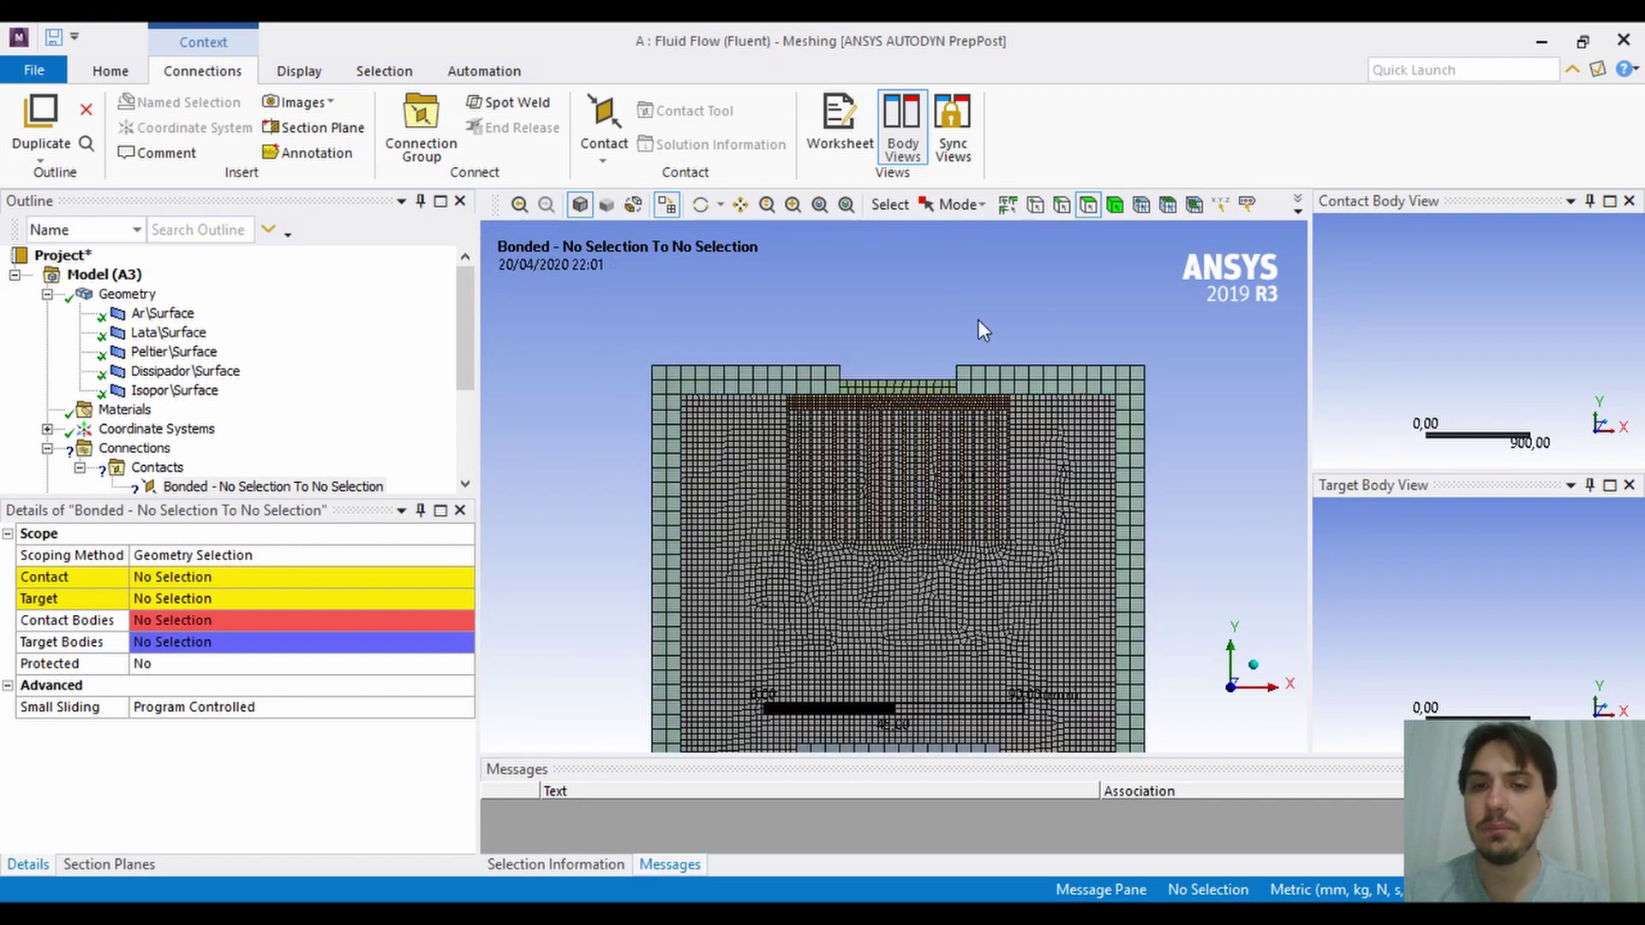
{"action": "left_click", "coordinate": [1084, 368]}
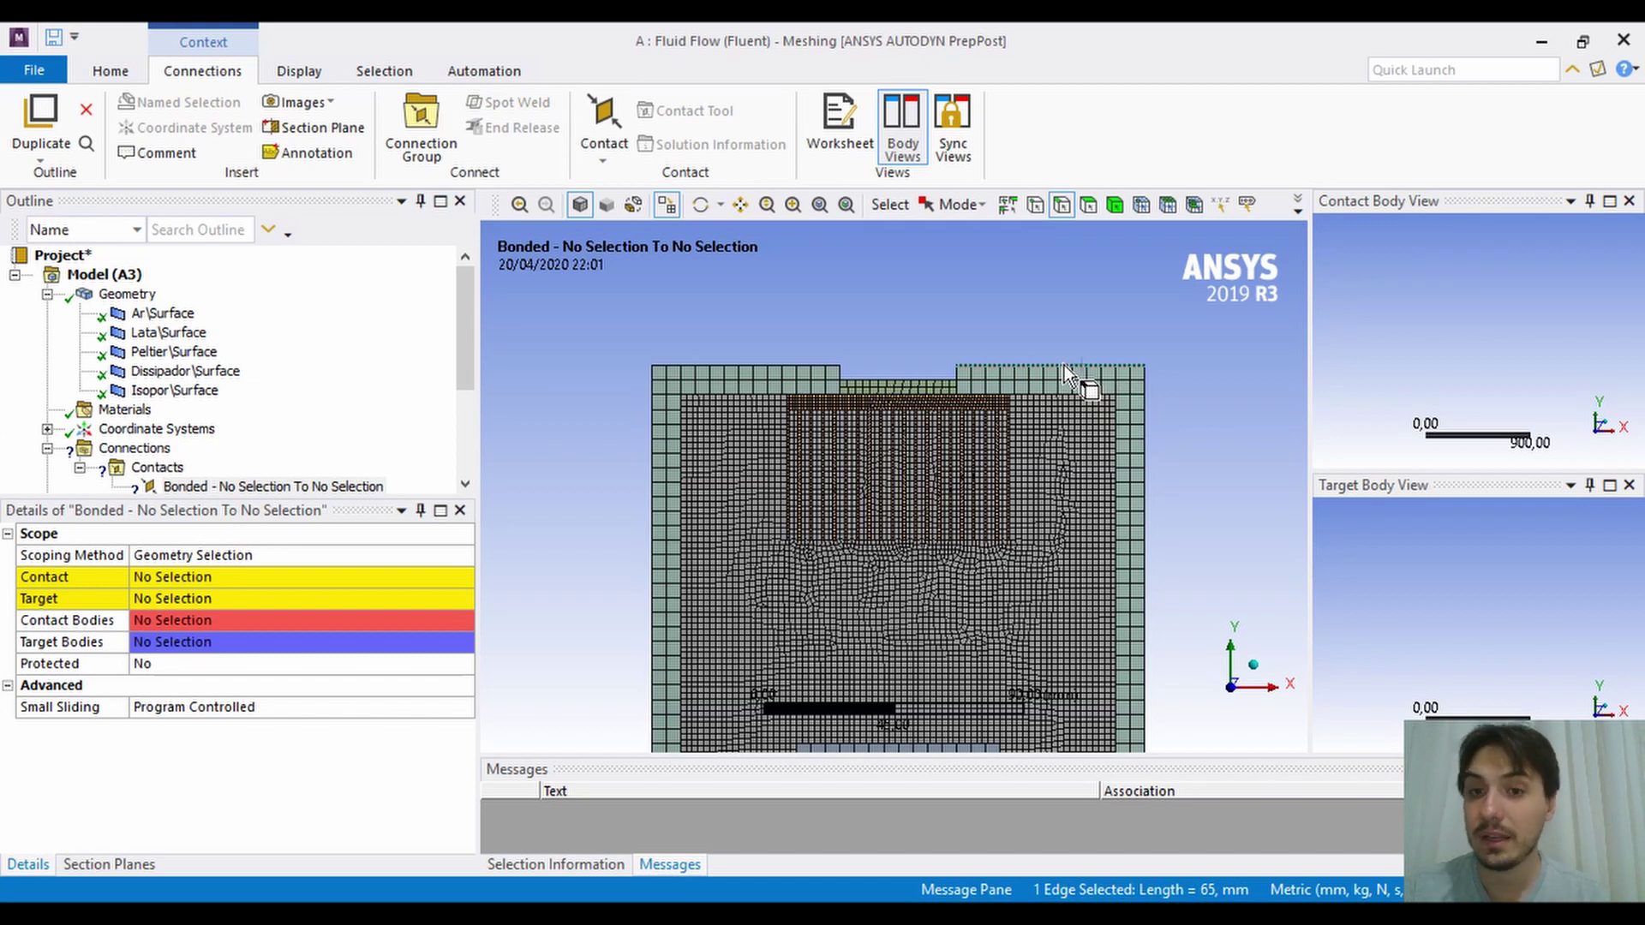
{"action": "right_click", "coordinate": [1064, 364]}
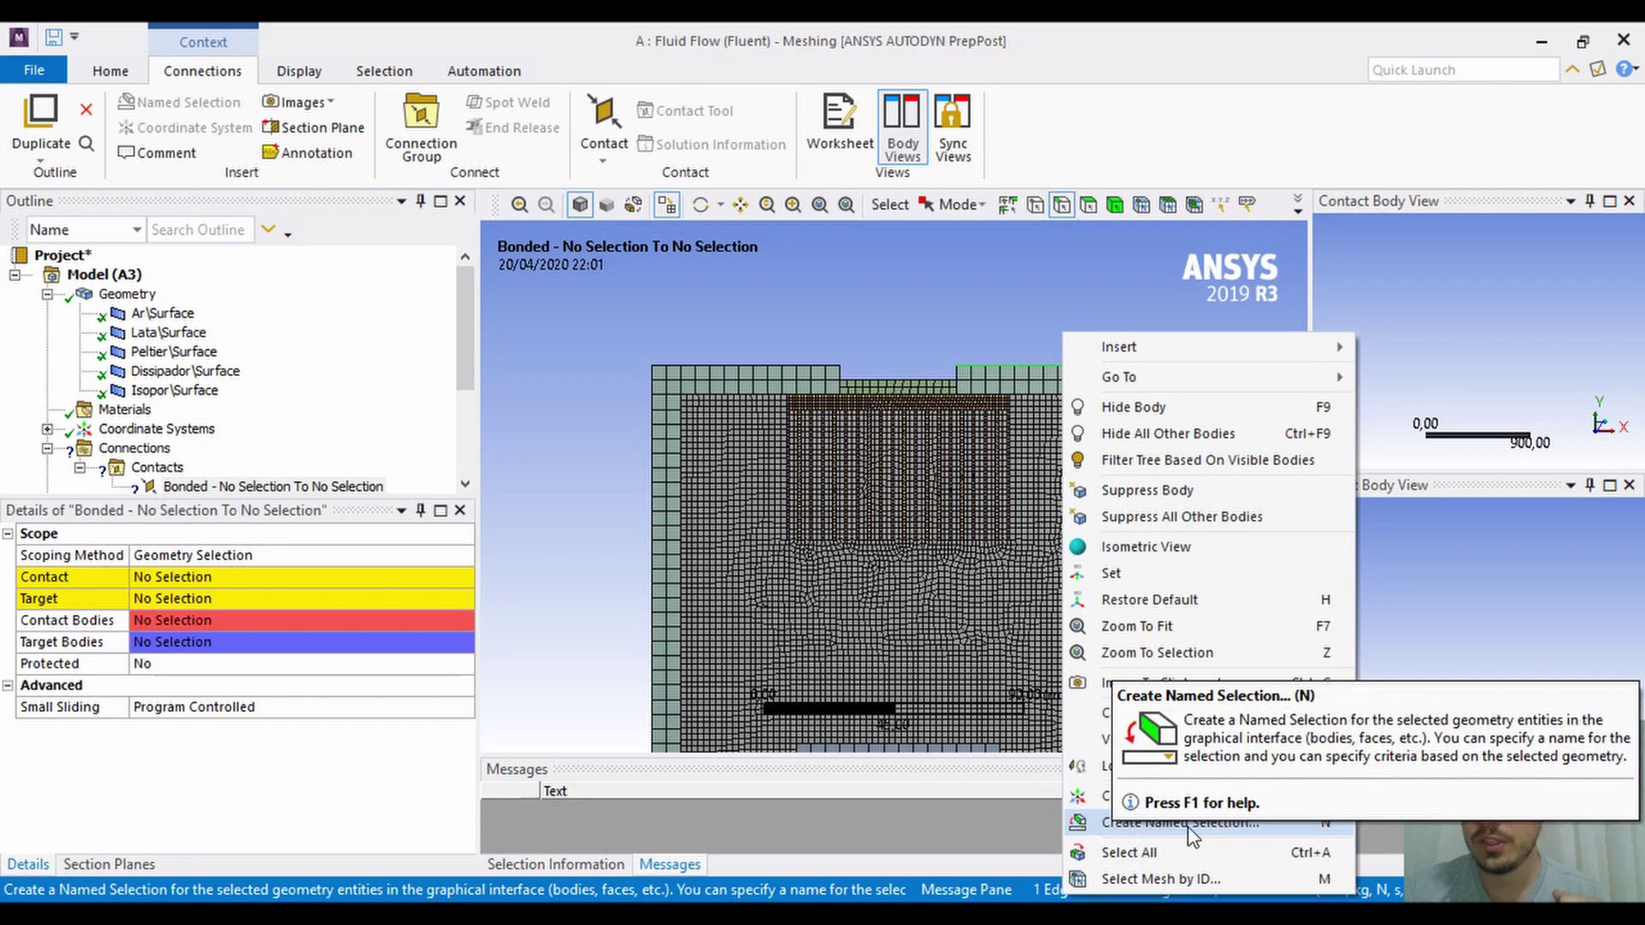
{"action": "left_click", "coordinate": [865, 329]}
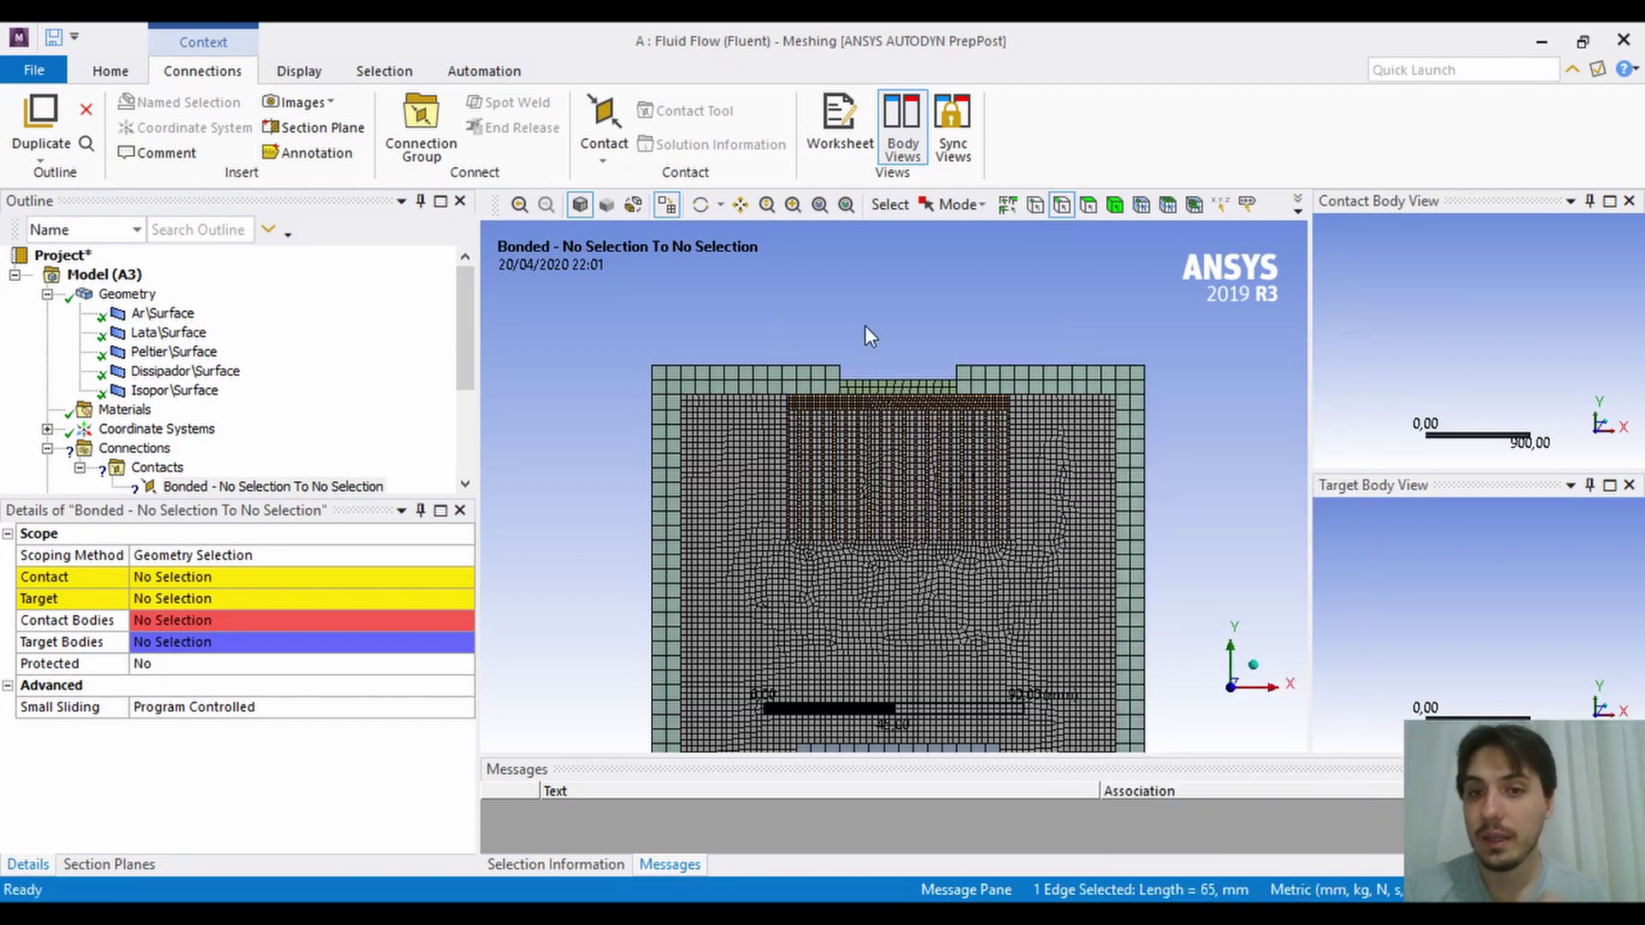
{"action": "left_click", "coordinate": [865, 334]}
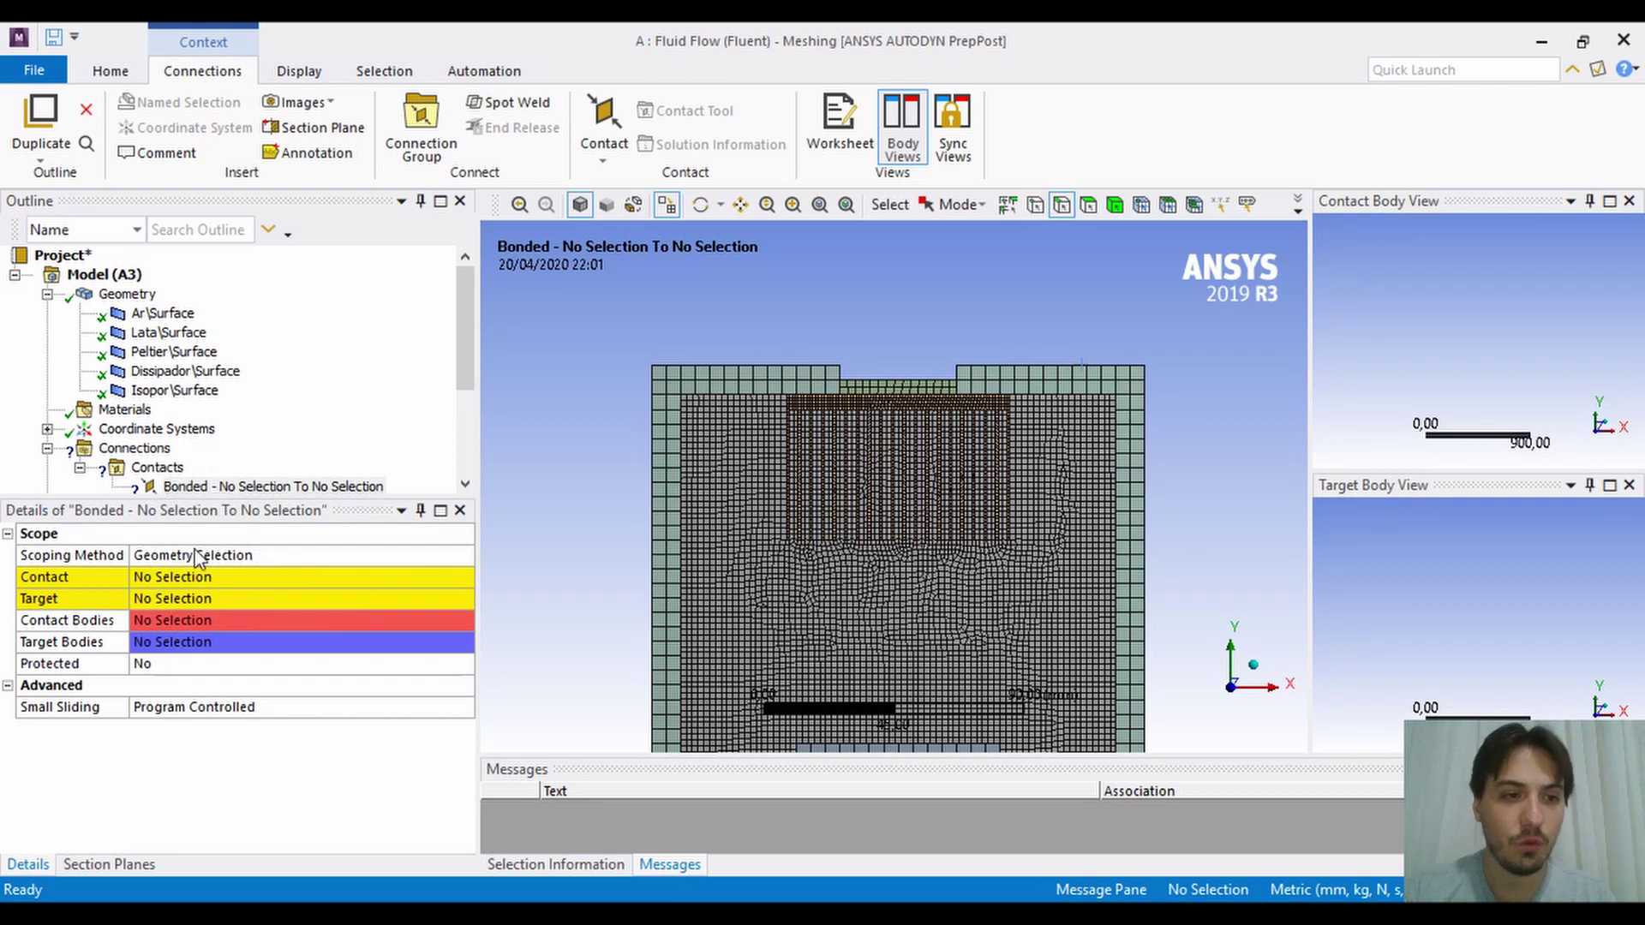
Scope the new contact region by Named Selection and set its contact side to "contact ar isopor".
{"action": "left_click", "coordinate": [369, 562]}
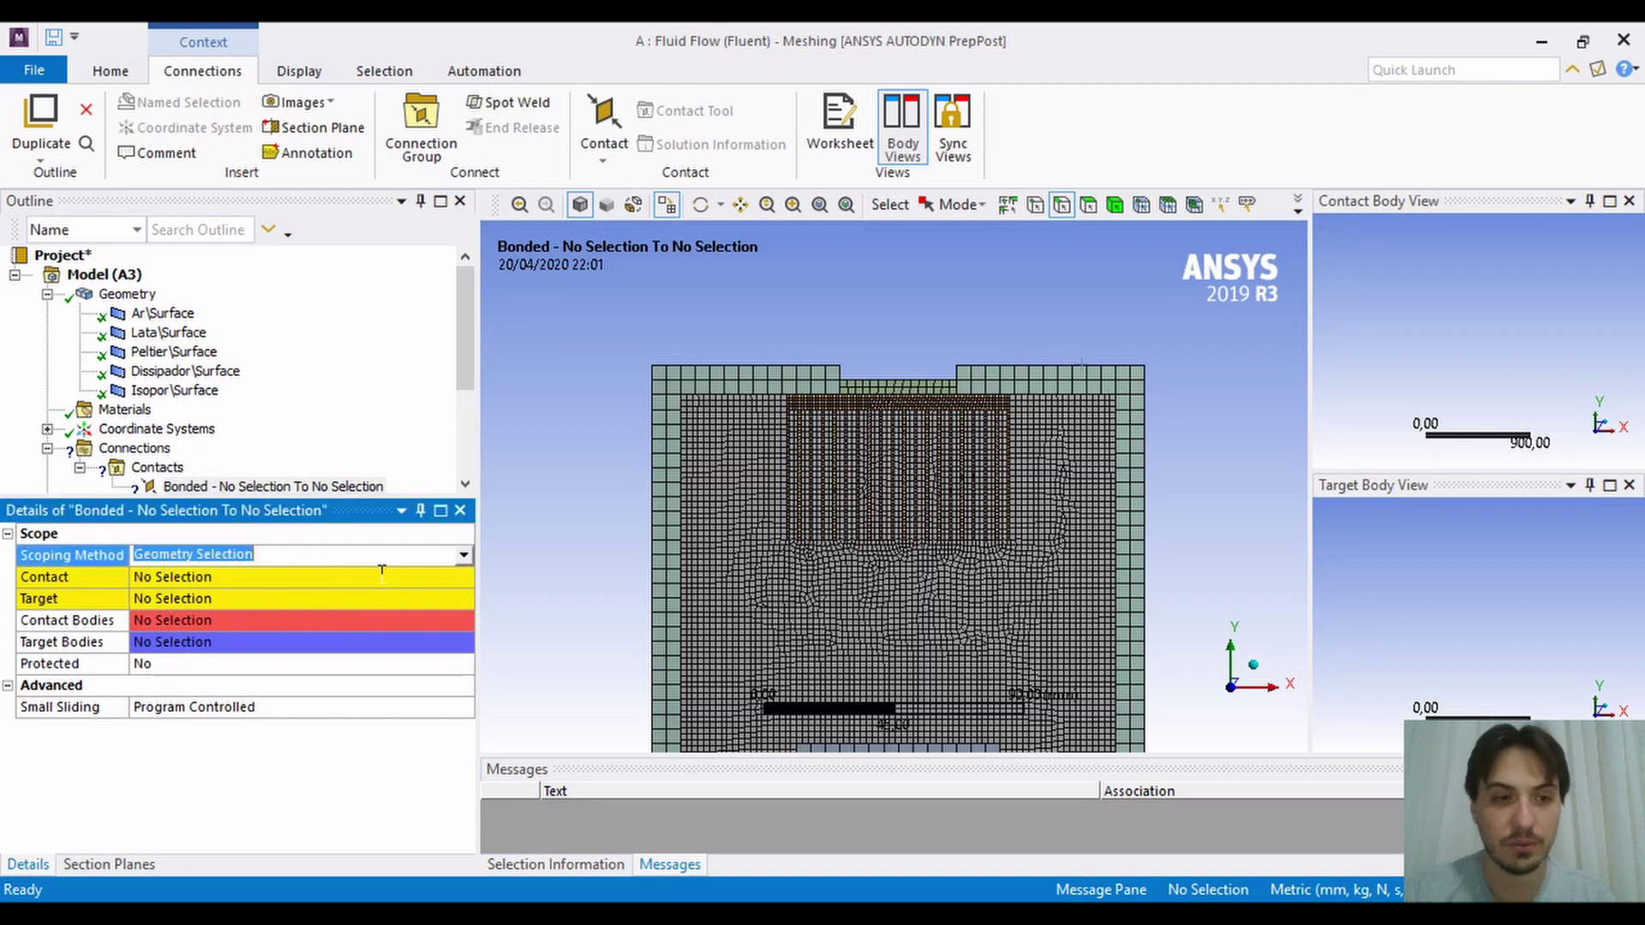
{"action": "left_click", "coordinate": [465, 555]}
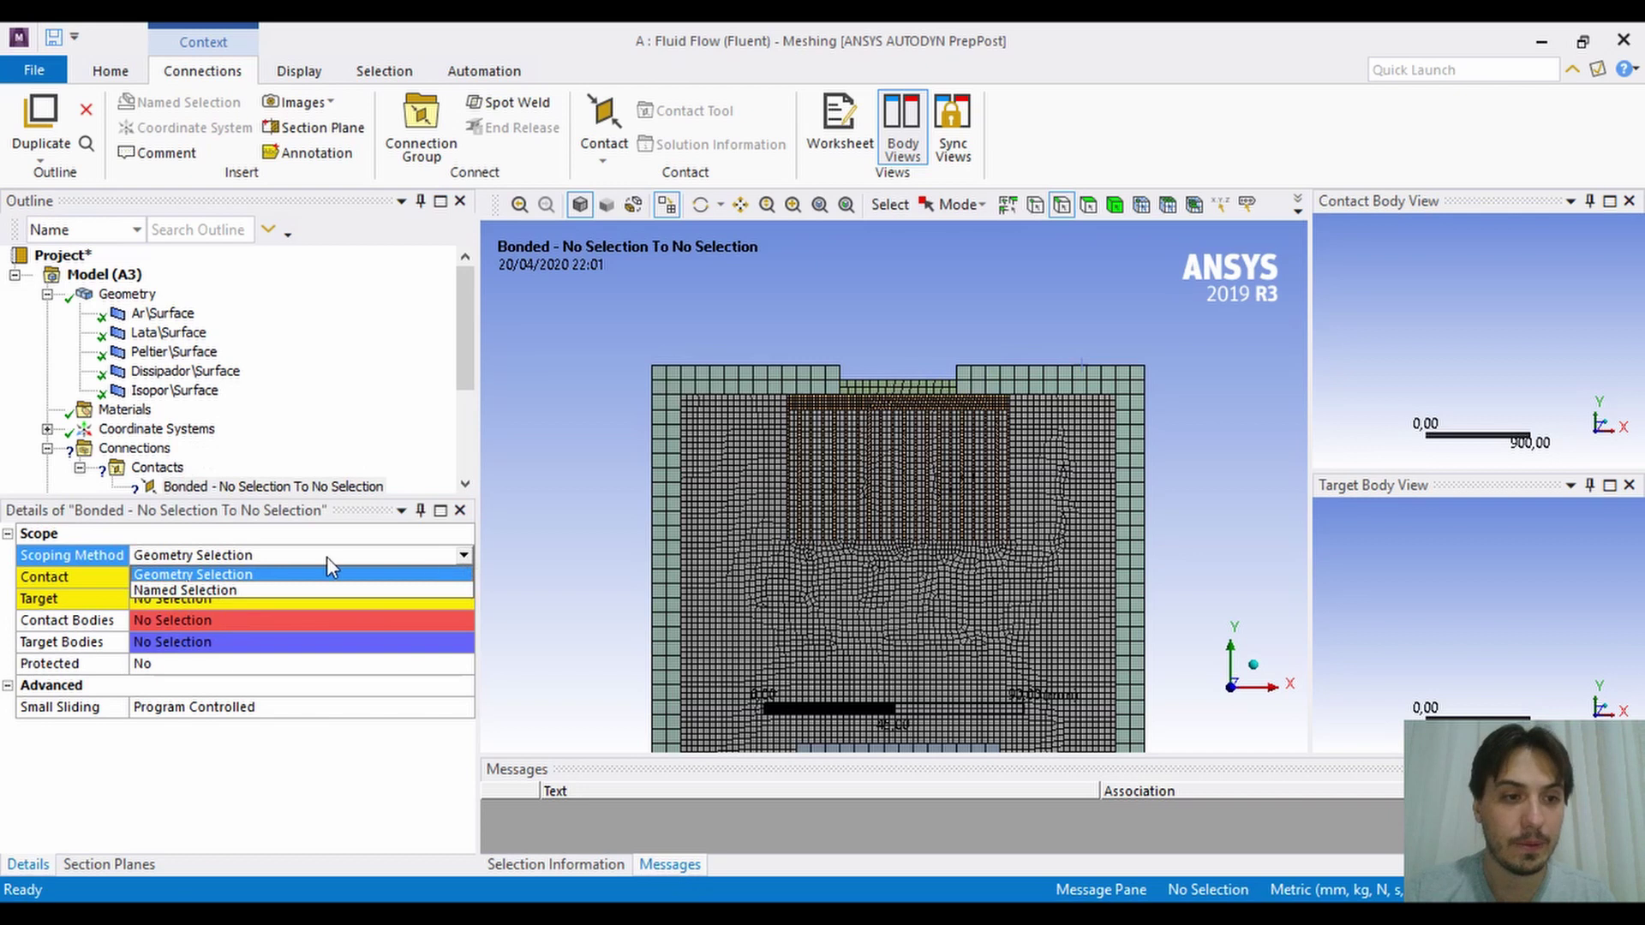
{"action": "left_click", "coordinate": [166, 591]}
{"action": "left_click", "coordinate": [446, 577]}
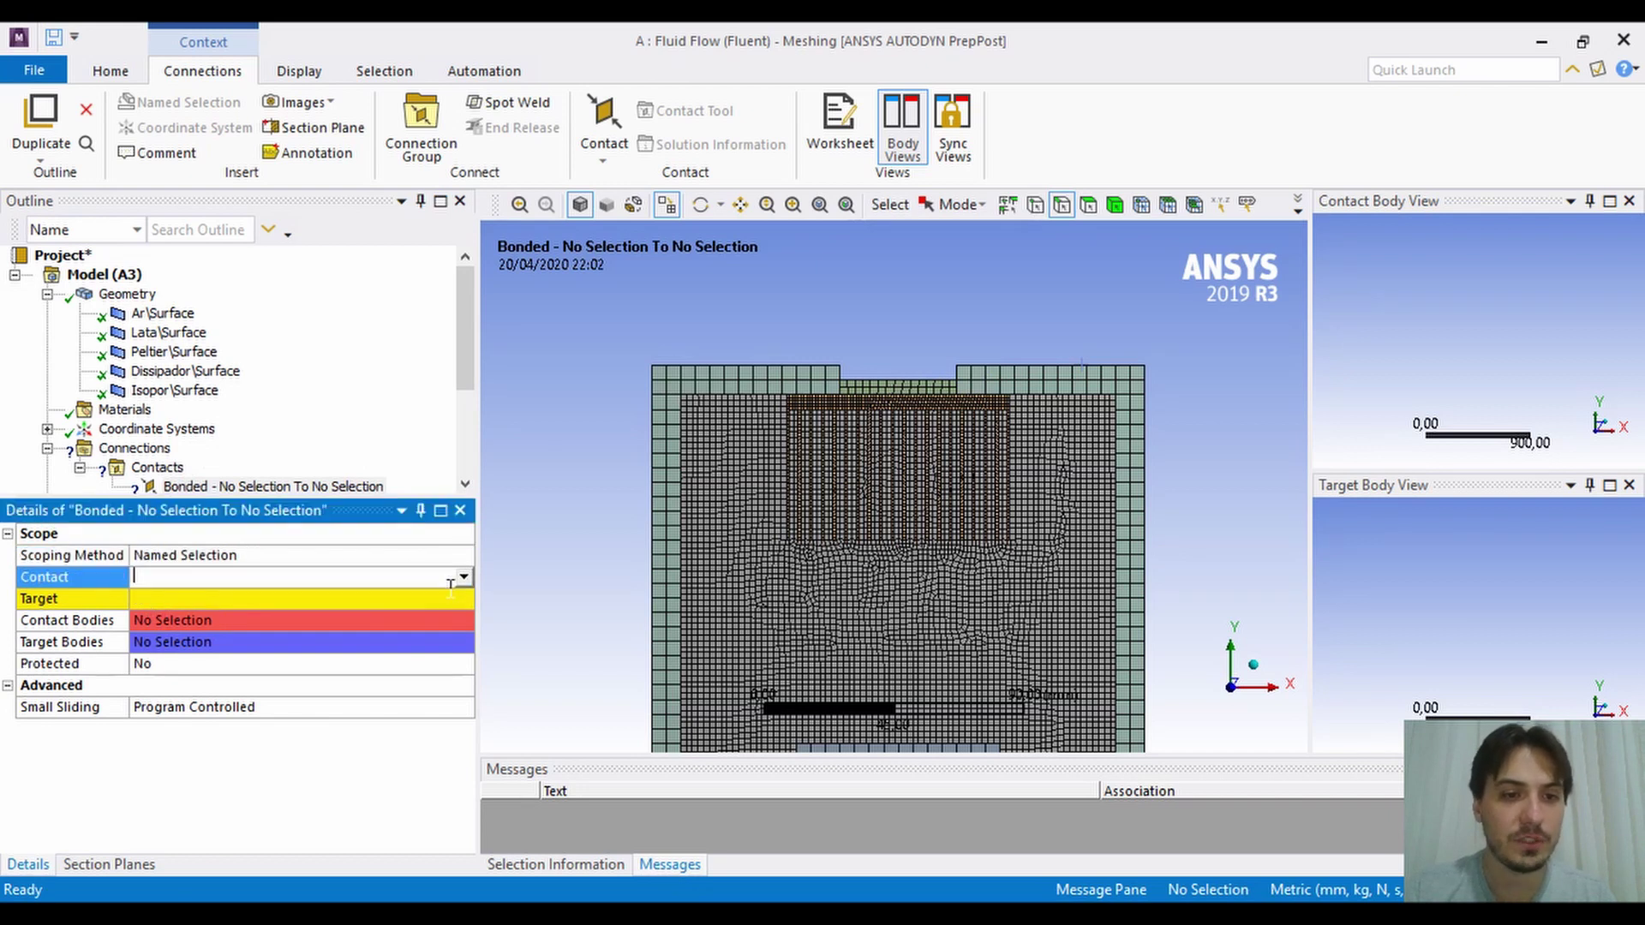
{"action": "scroll", "coordinate": [677, 543], "scroll_direction": "up", "scroll_amount": 3}
{"action": "scroll", "coordinate": [676, 542], "scroll_direction": "down", "scroll_amount": 5}
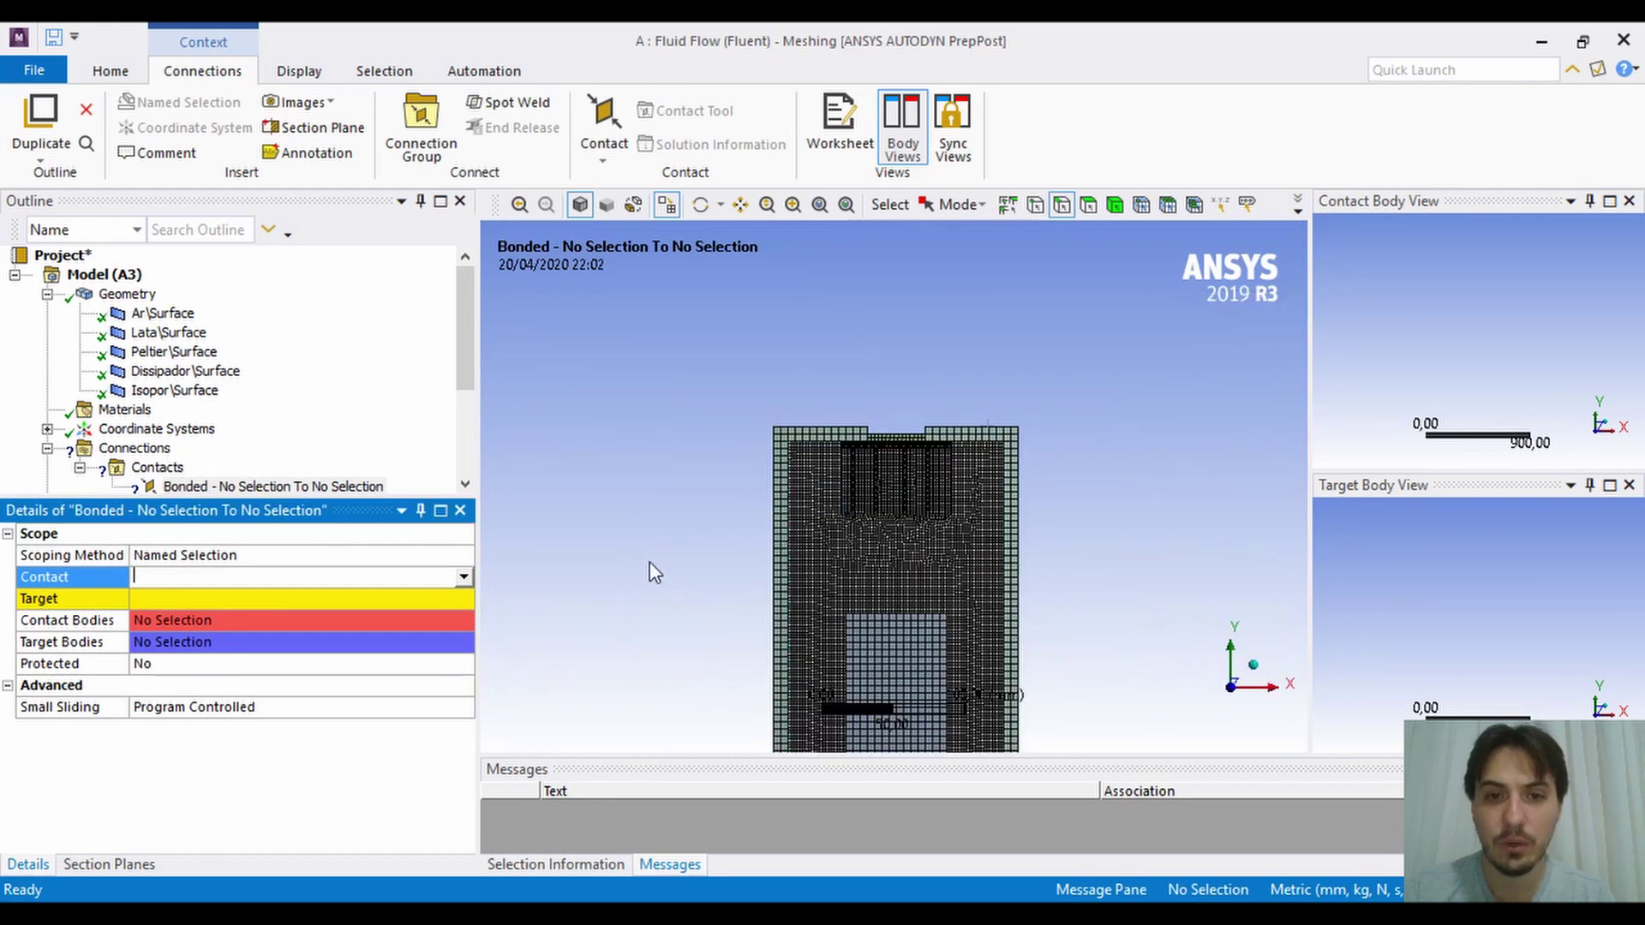
{"action": "left_click", "coordinate": [464, 576]}
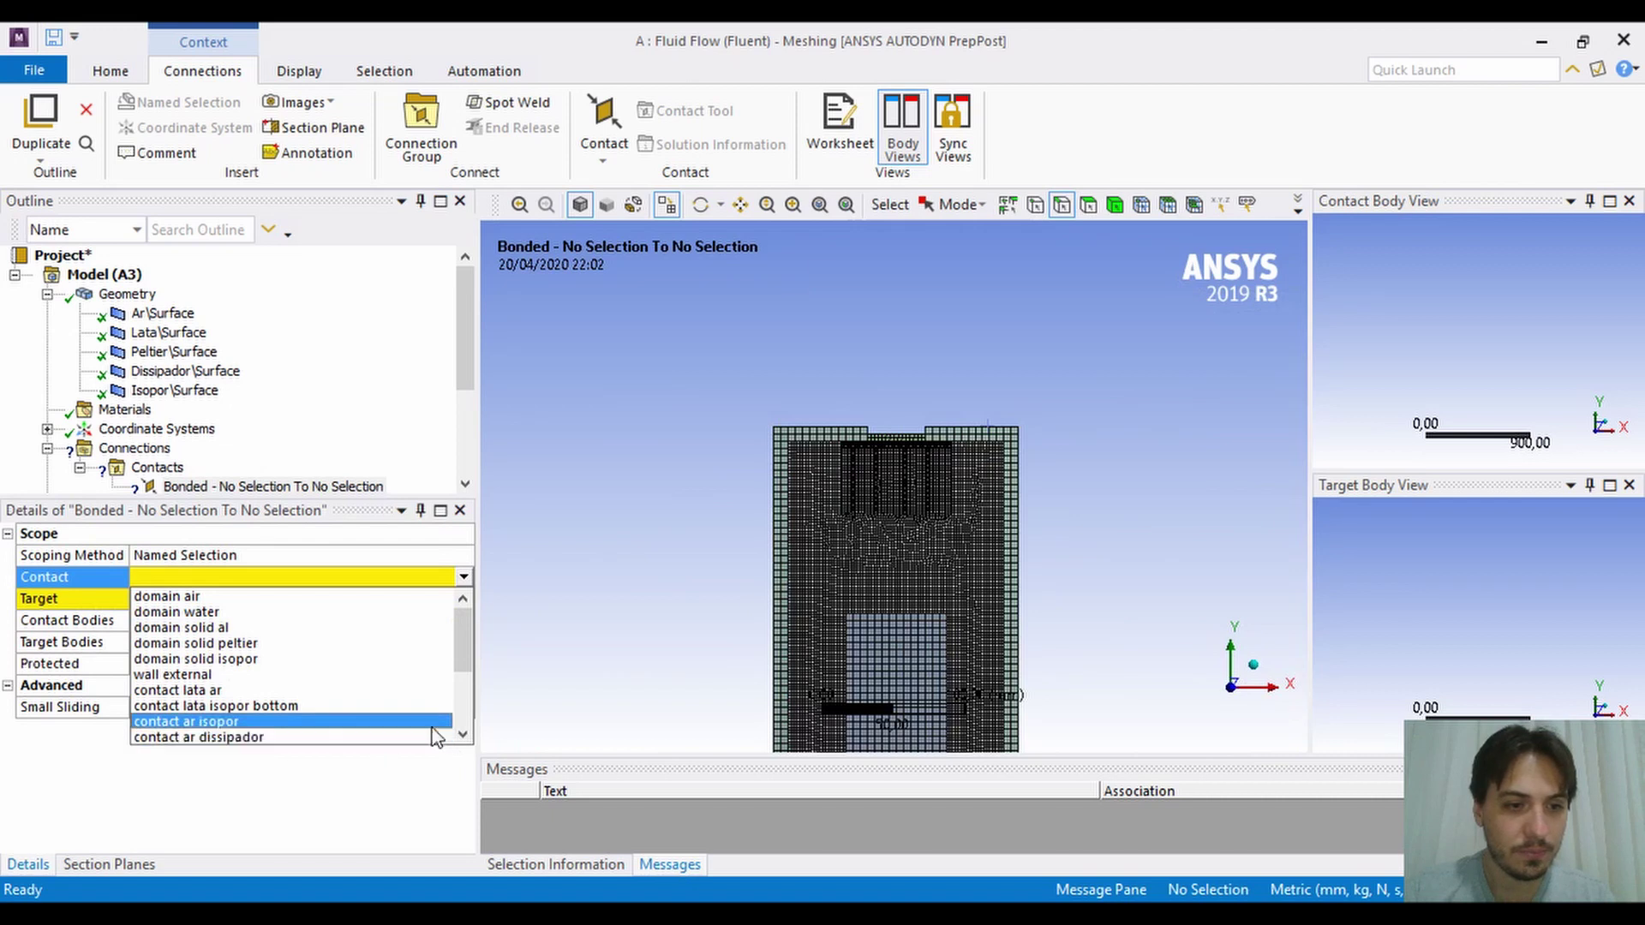
{"action": "left_click", "coordinate": [224, 726]}
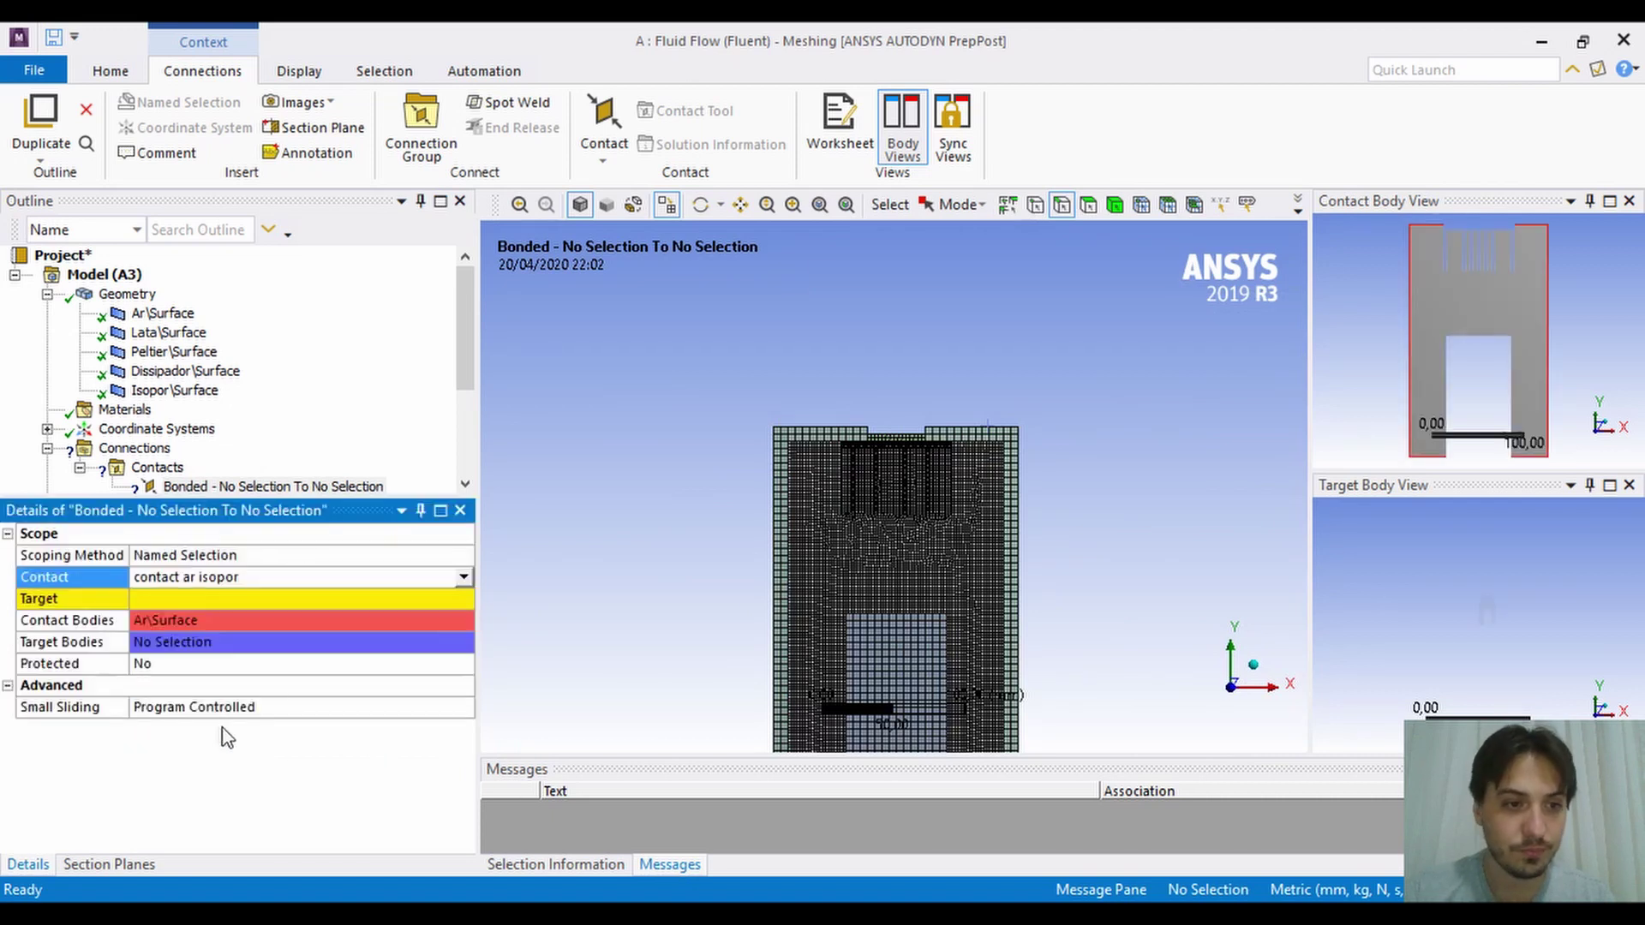
Set the target side of the air contact region to the named selection "contact isopor ar".
{"action": "left_click", "coordinate": [216, 598]}
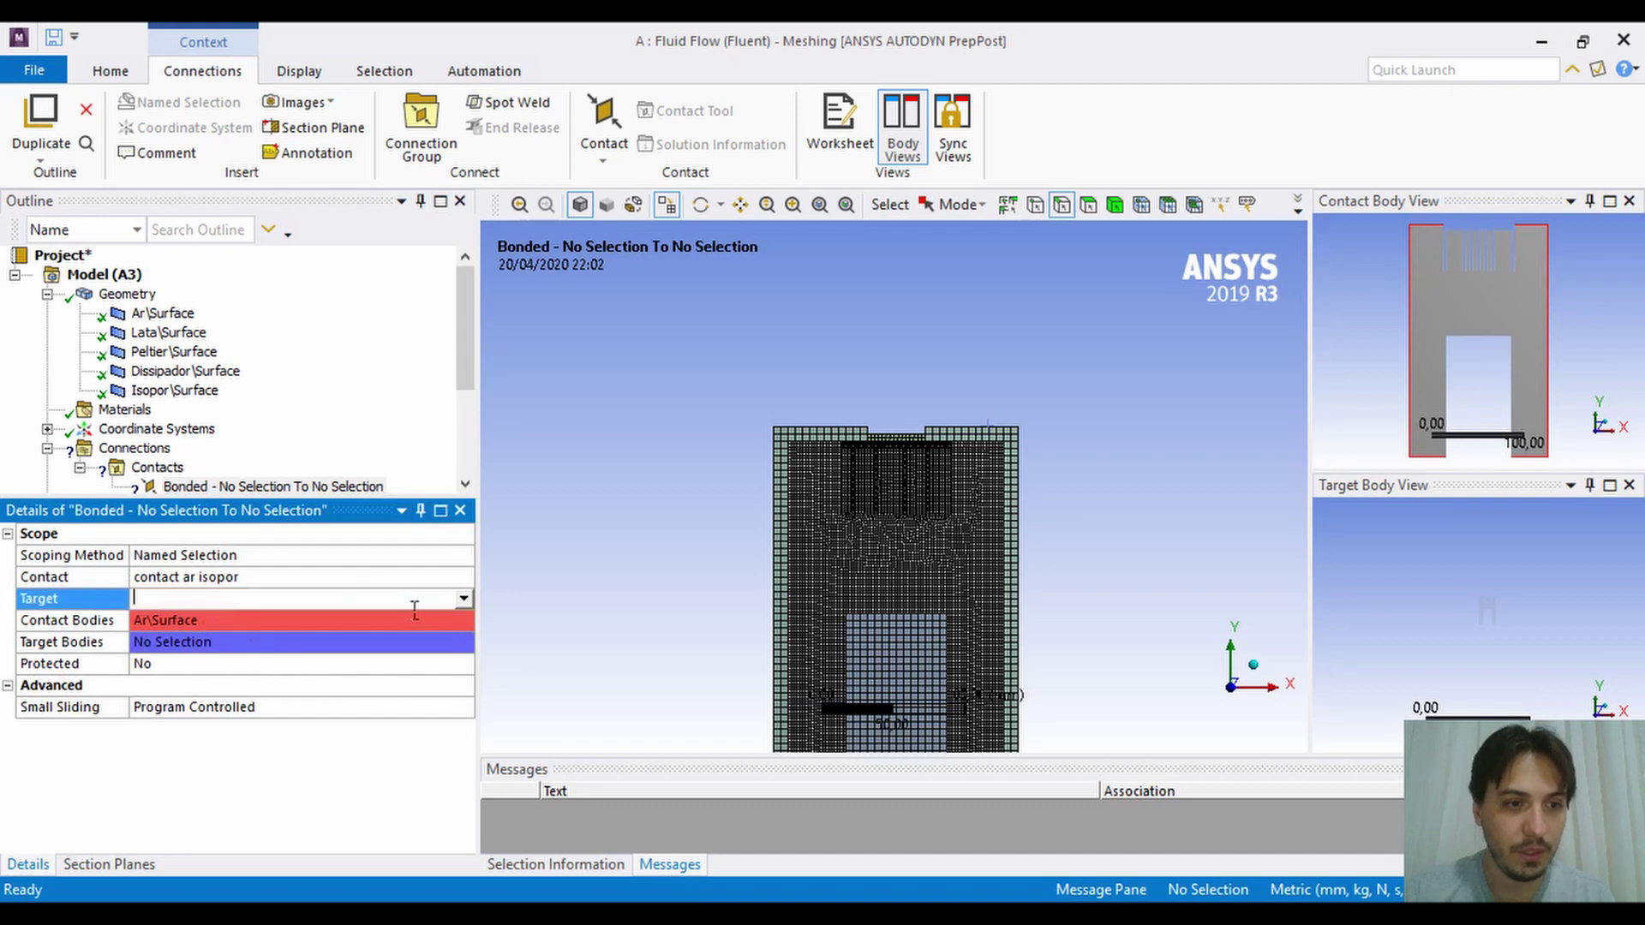
{"action": "left_click", "coordinate": [463, 598]}
{"action": "left_click_drag", "start_coordinate": [469, 662], "coordinate": [469, 718]}
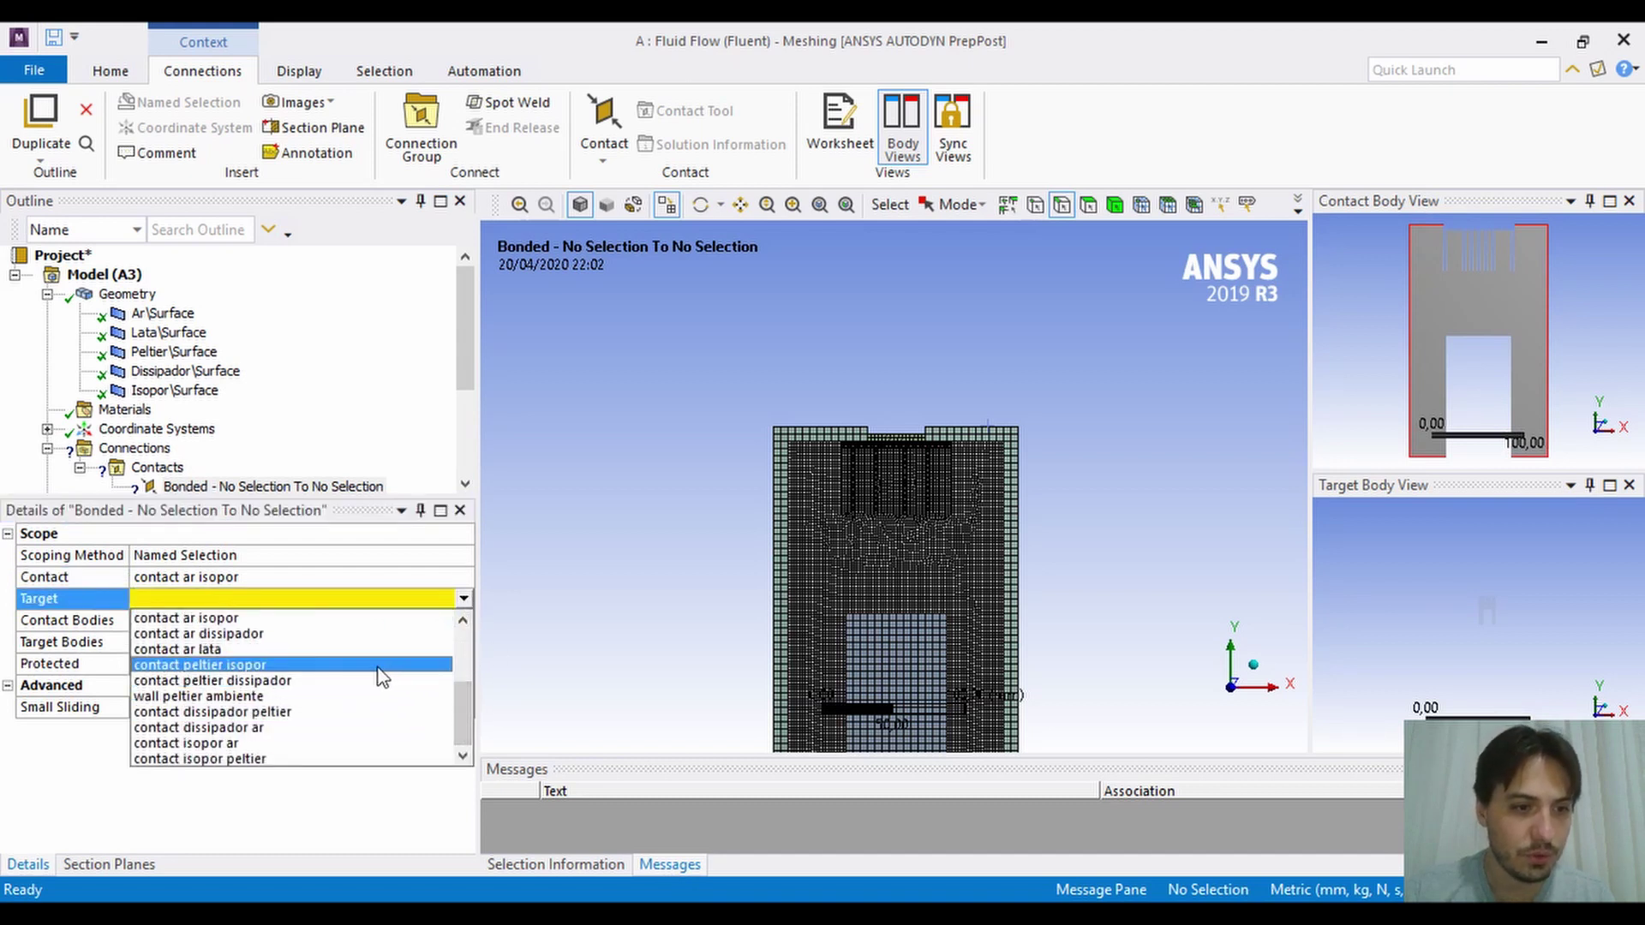
{"action": "left_click", "coordinate": [241, 757]}
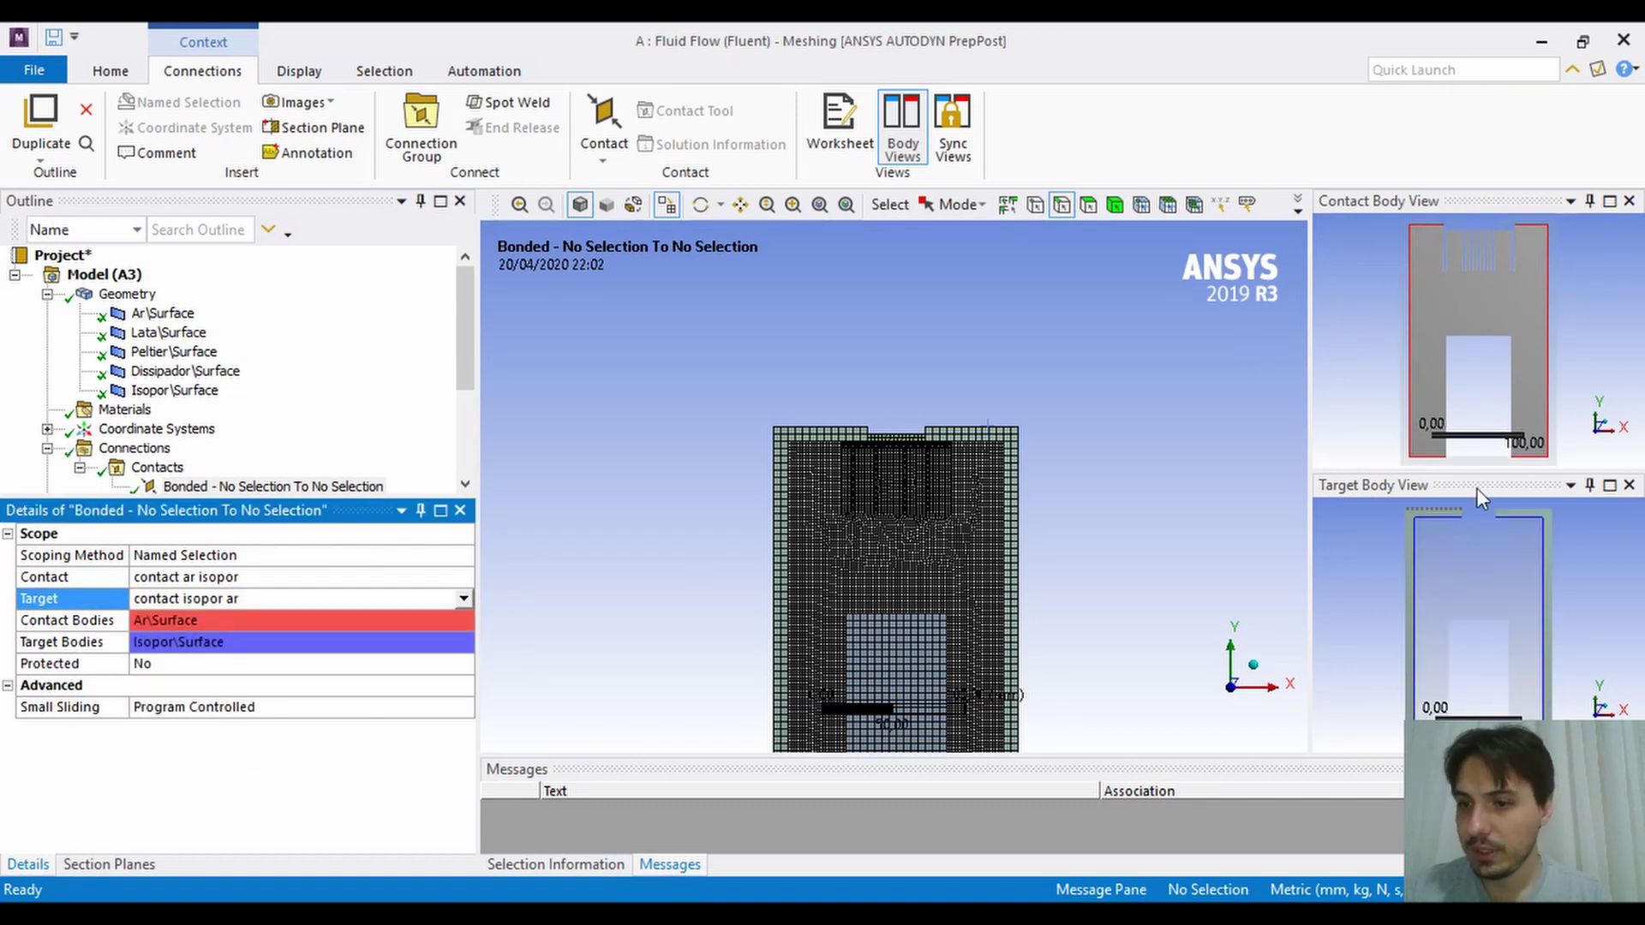
{"action": "left_click_drag", "start_coordinate": [1569, 761], "coordinate": [297, 231]}
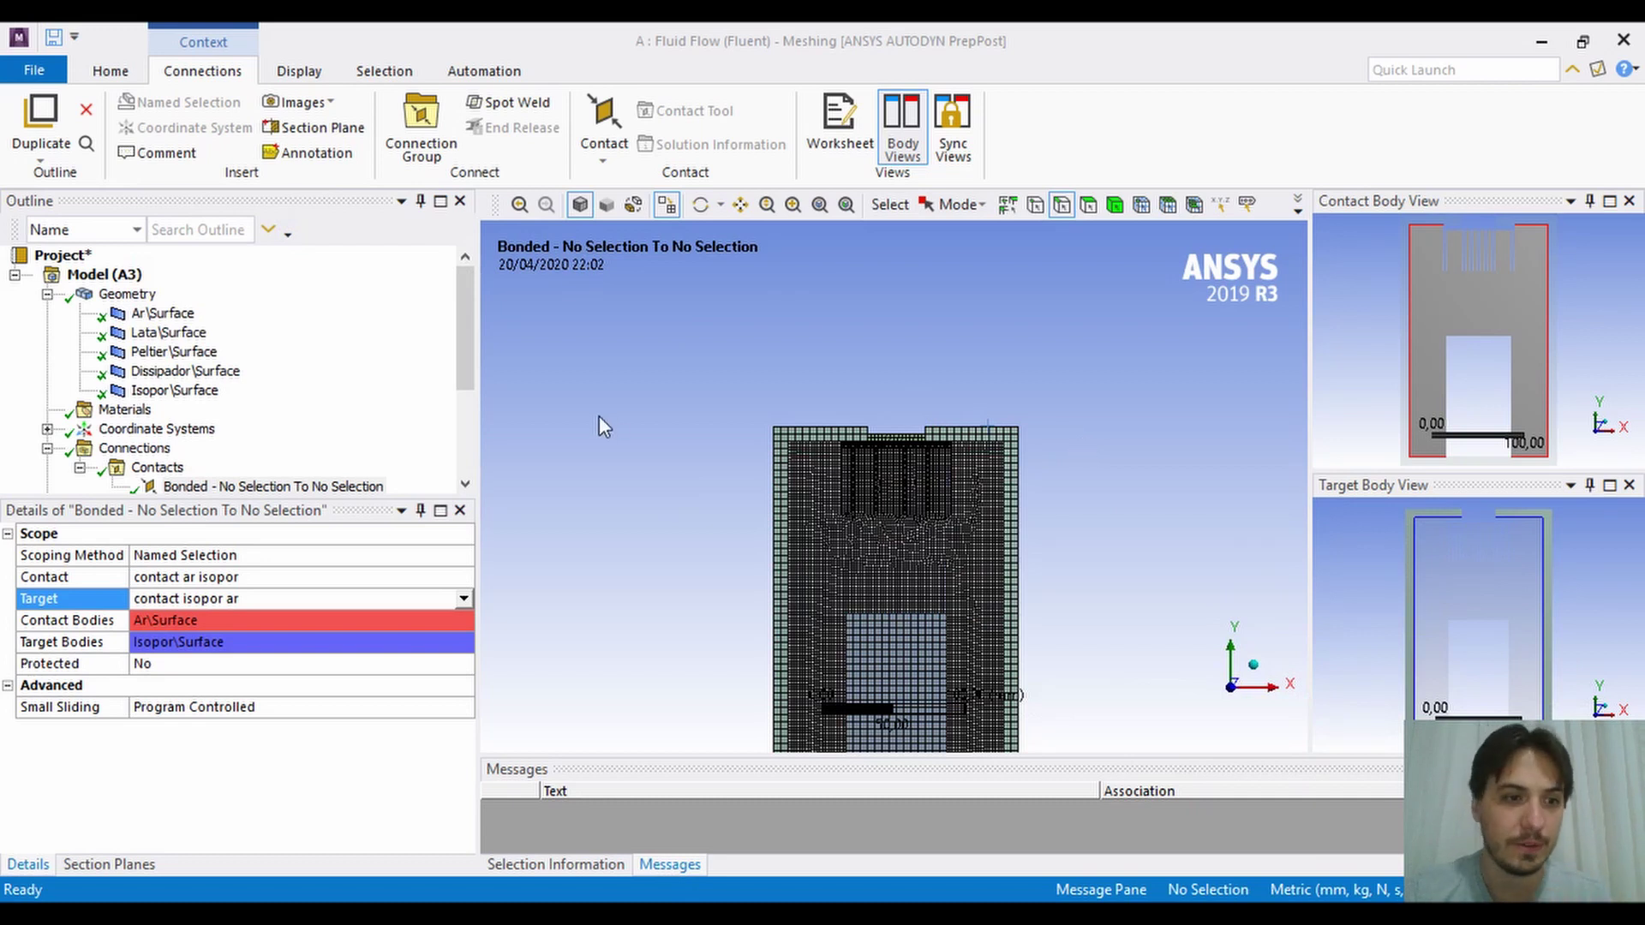
Insert a second manual contact region under Contacts and set its scoping method to Named Selection.
{"action": "left_click", "coordinate": [171, 474]}
{"action": "right_click", "coordinate": [165, 468]}
{"action": "mouse_move", "coordinate": [482, 512]}
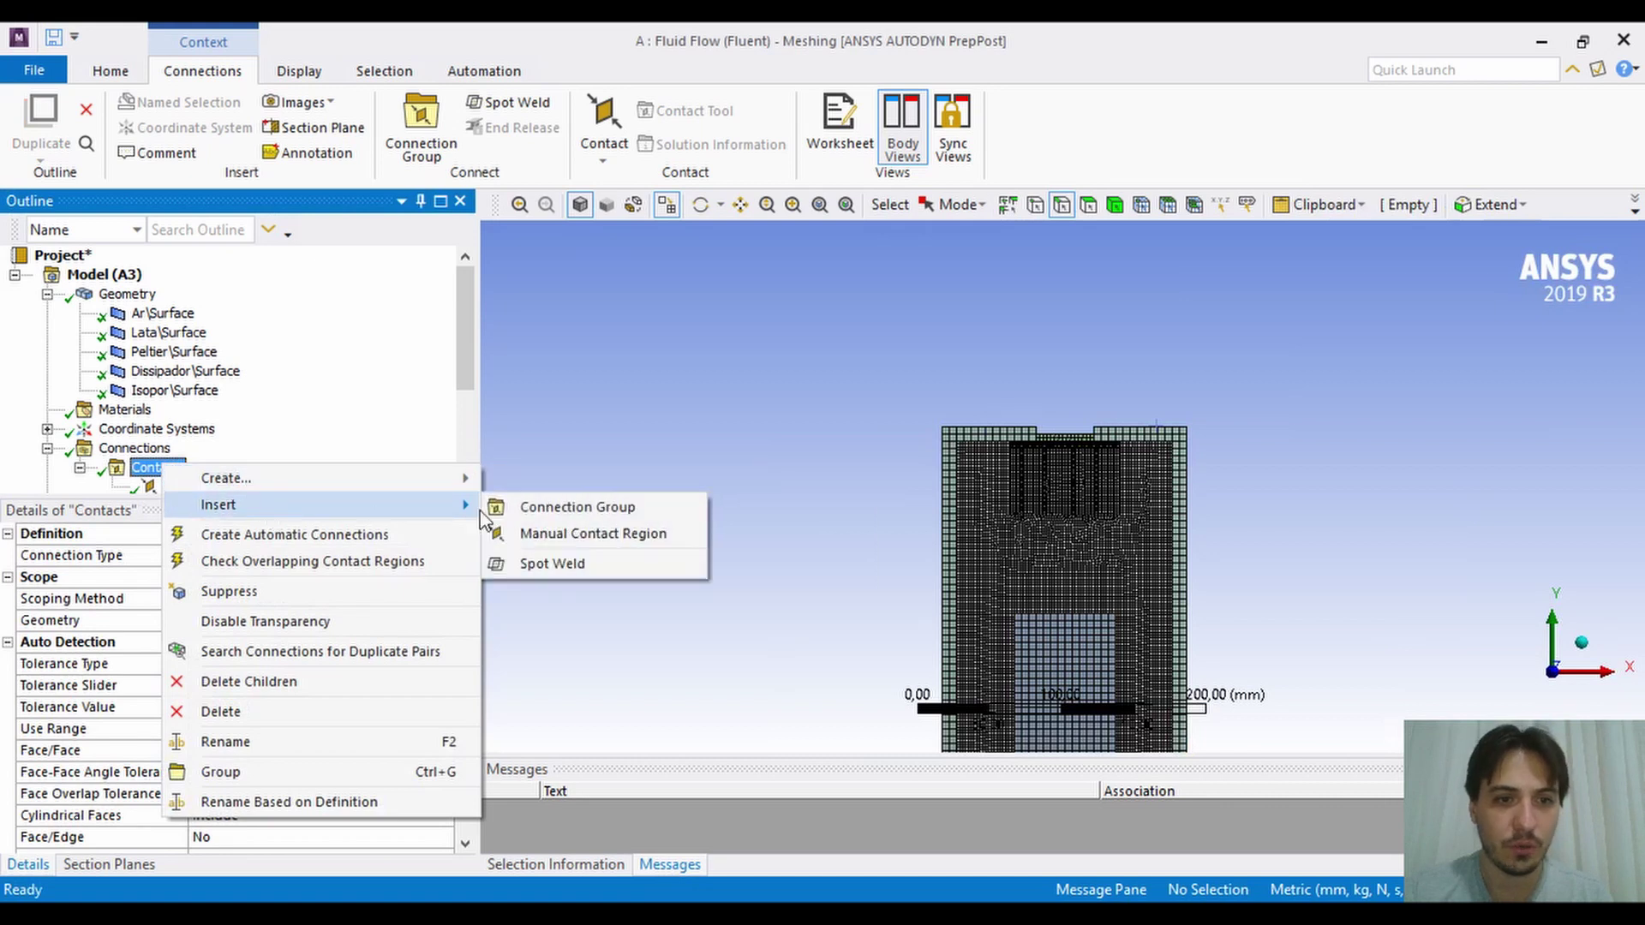
{"action": "left_click", "coordinate": [628, 538]}
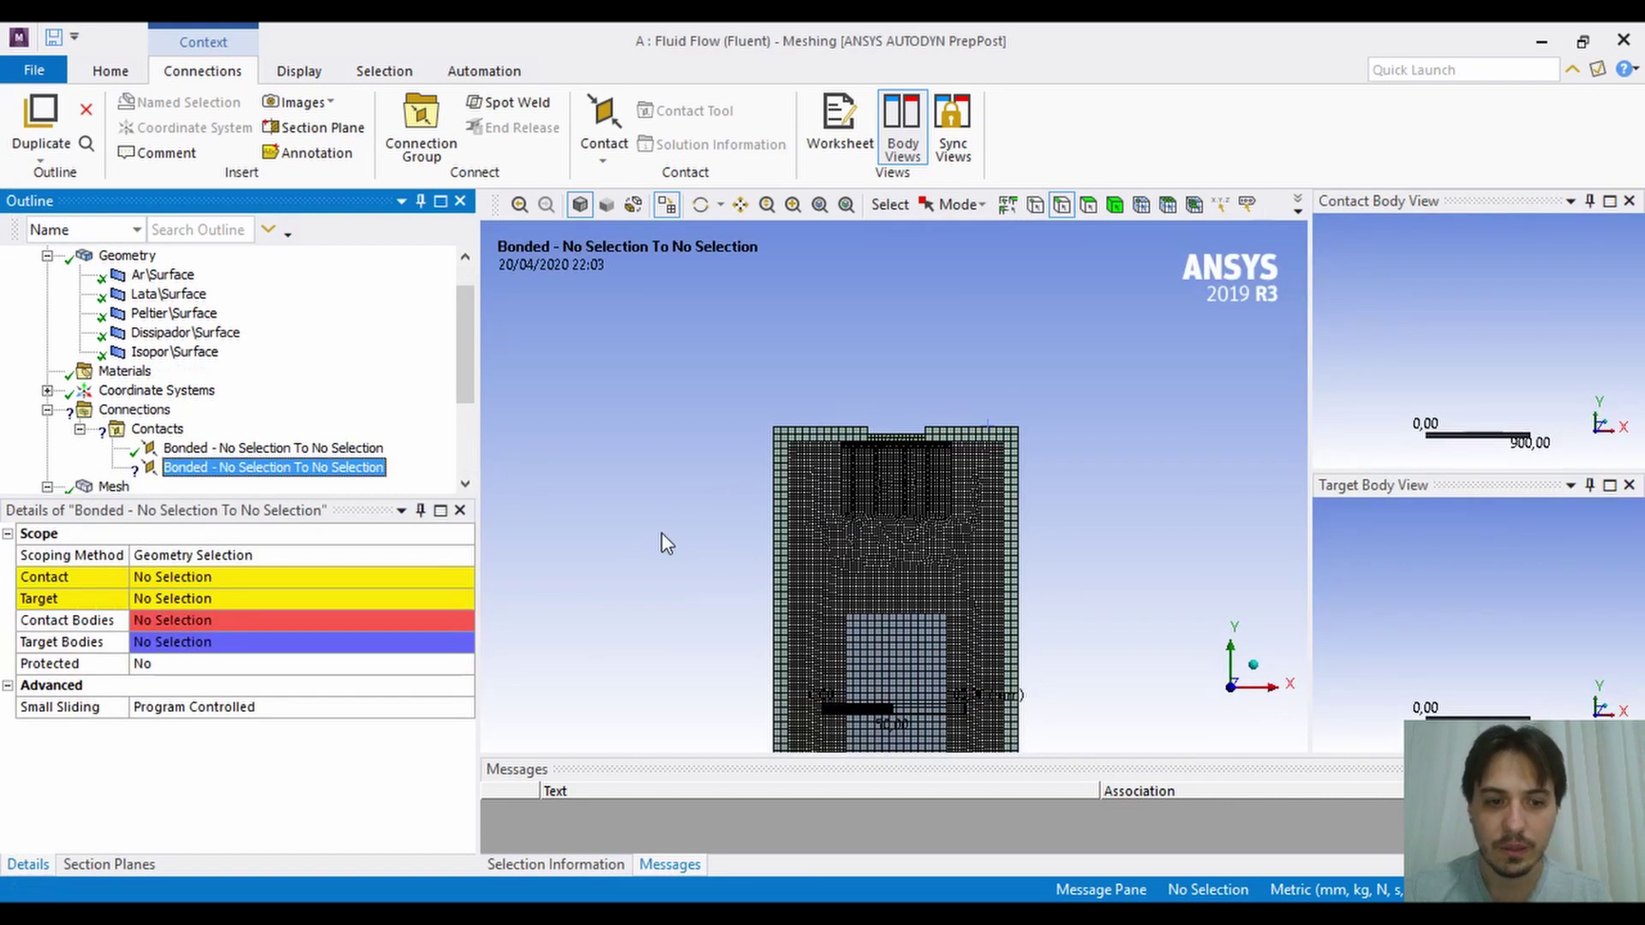
{"action": "middle_click_drag", "start_coordinate": [697, 573], "coordinate": [756, 430], "text": "ctrl"}
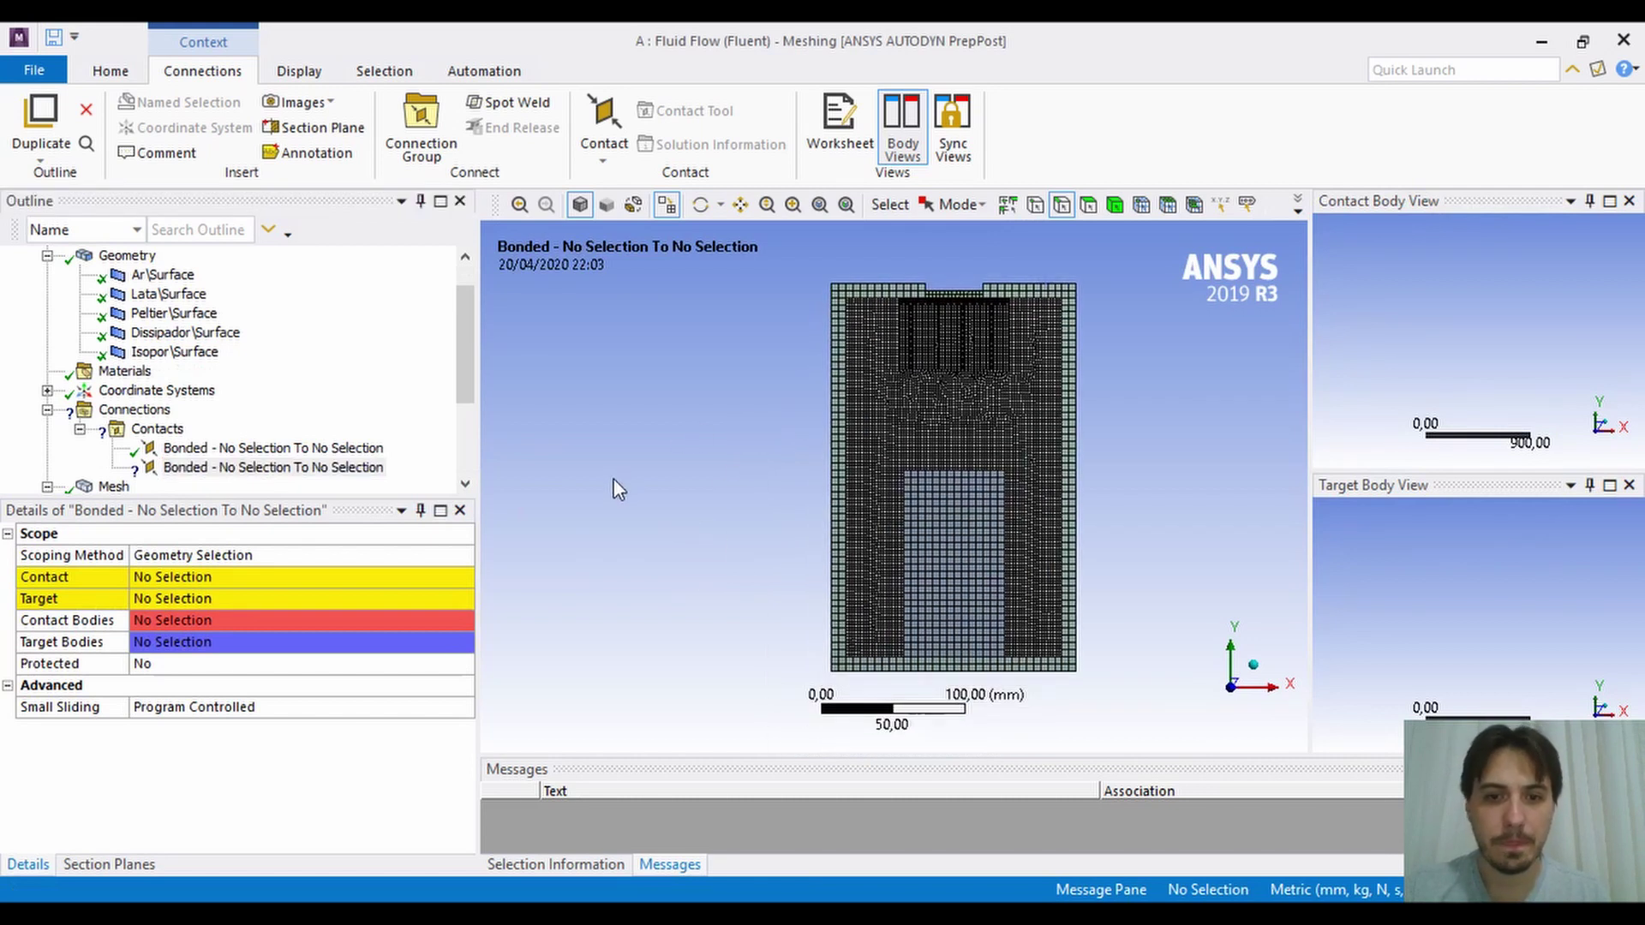
{"action": "double_click", "coordinate": [263, 558]}
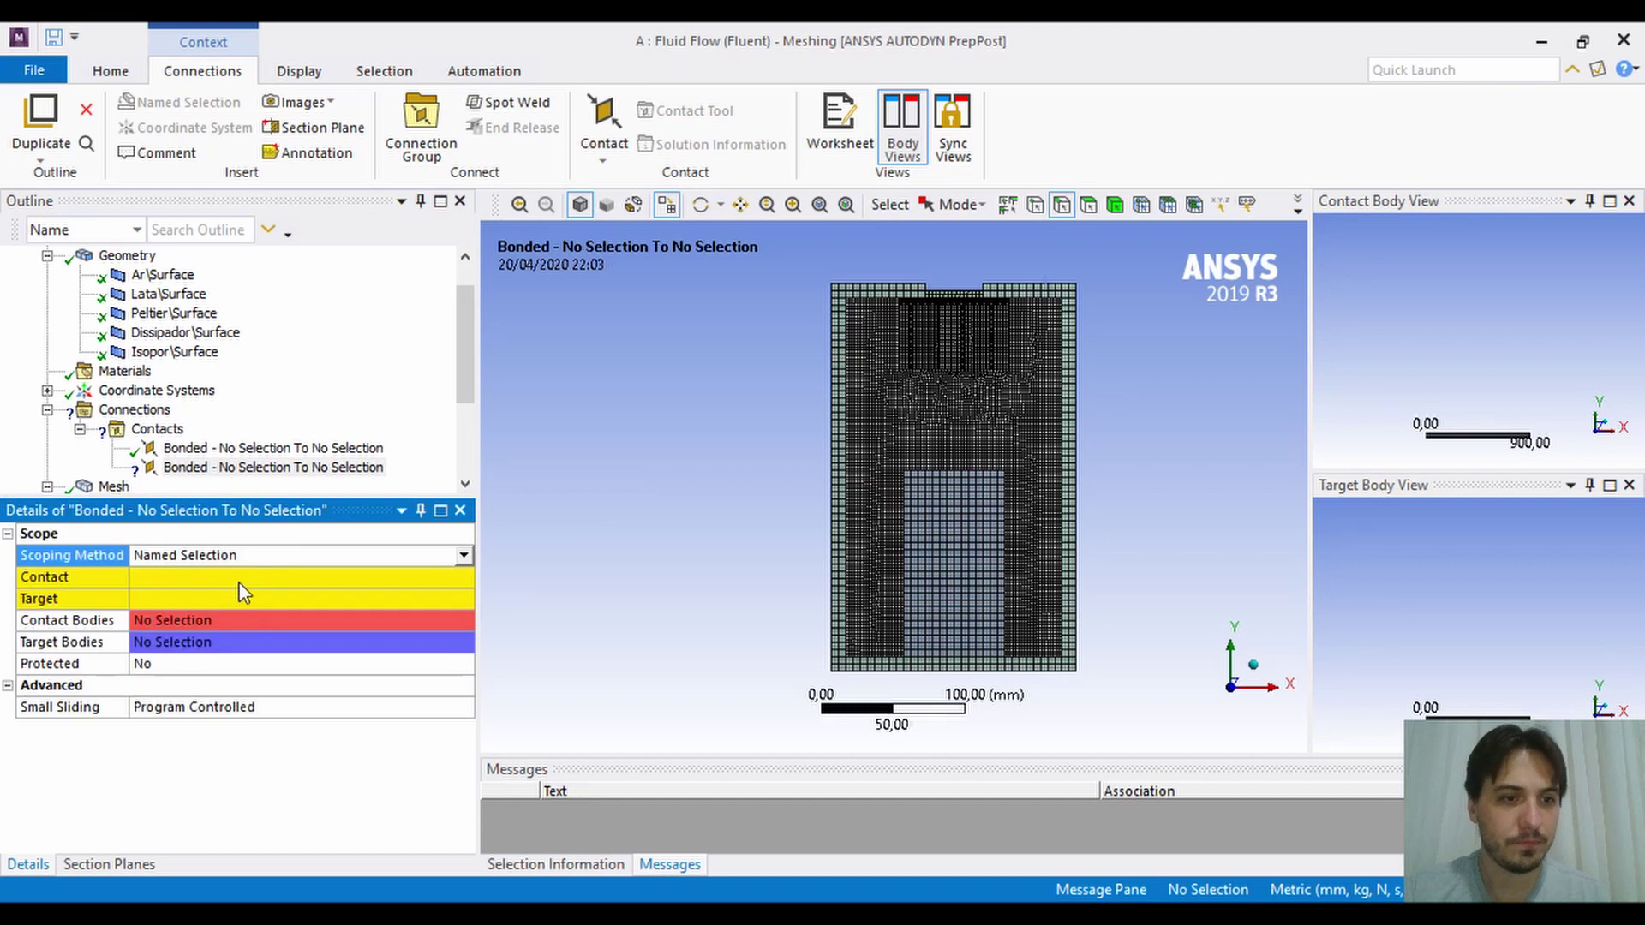
{"action": "left_click", "coordinate": [247, 582]}
{"action": "left_click", "coordinate": [463, 577]}
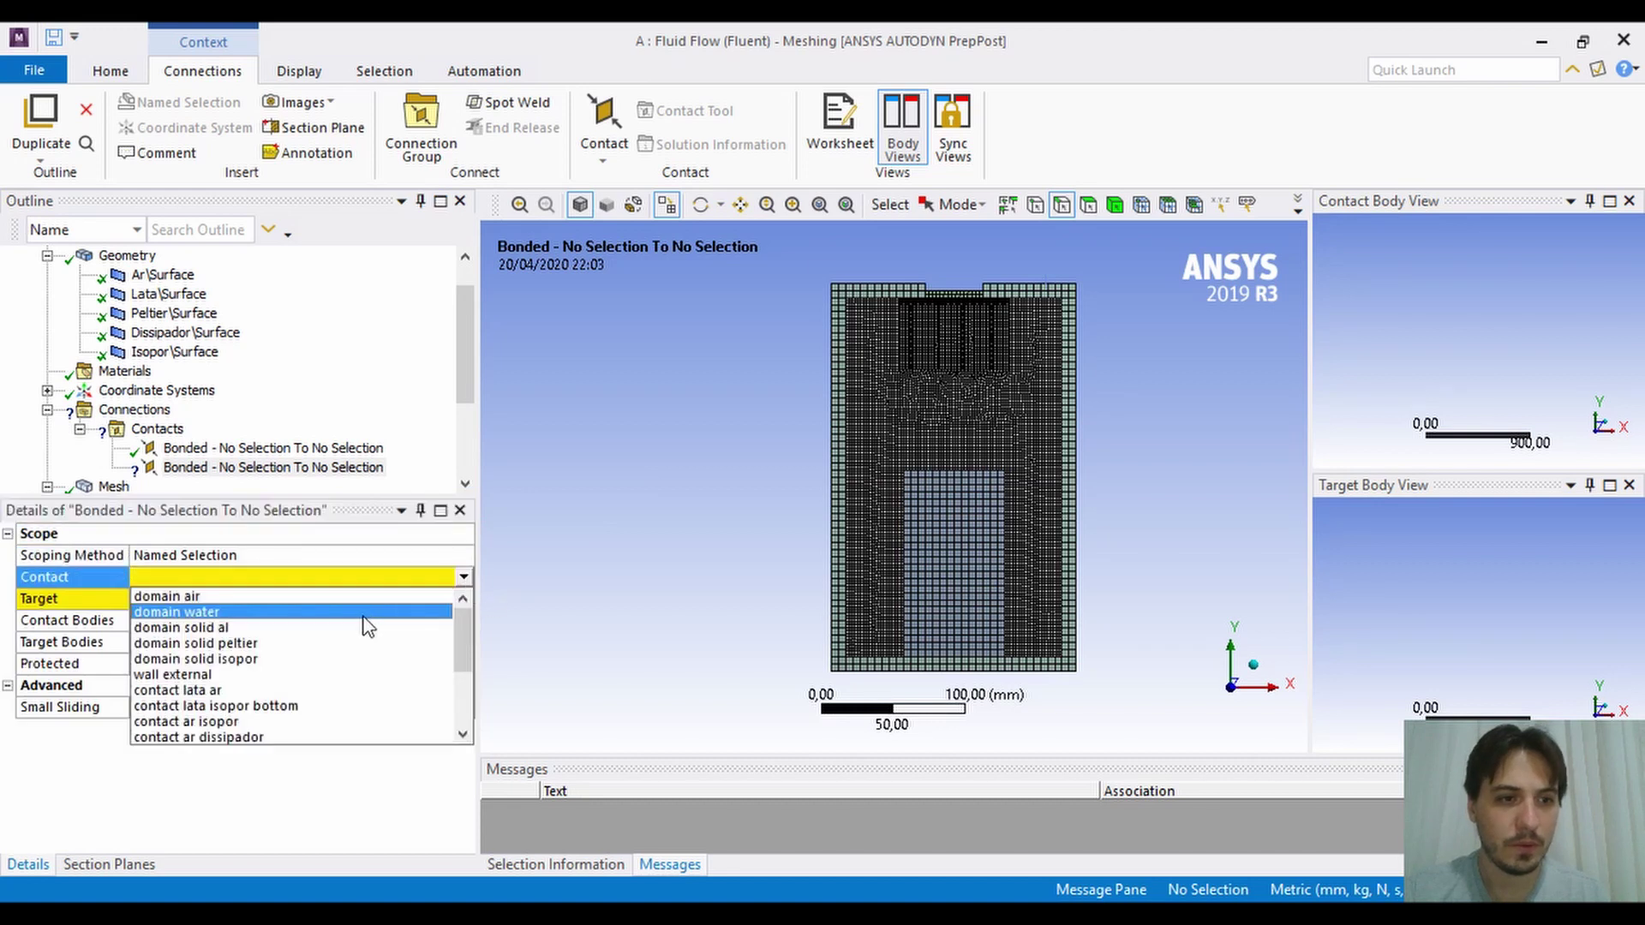
{"action": "left_click", "coordinate": [336, 613]}
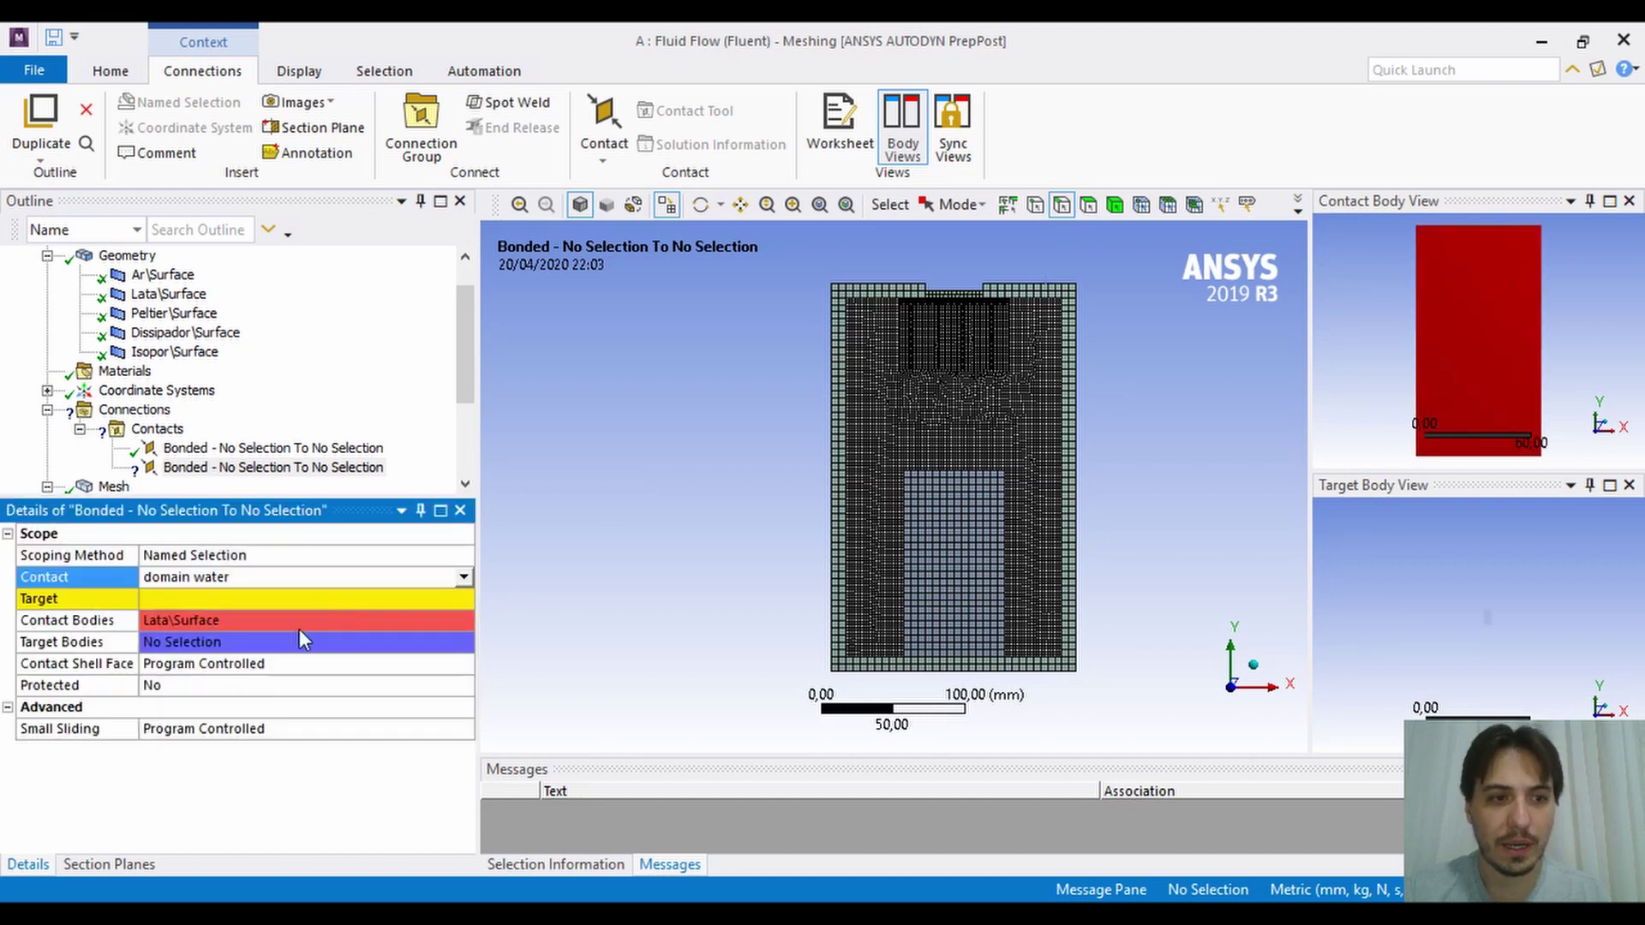
{"action": "left_click", "coordinate": [341, 600]}
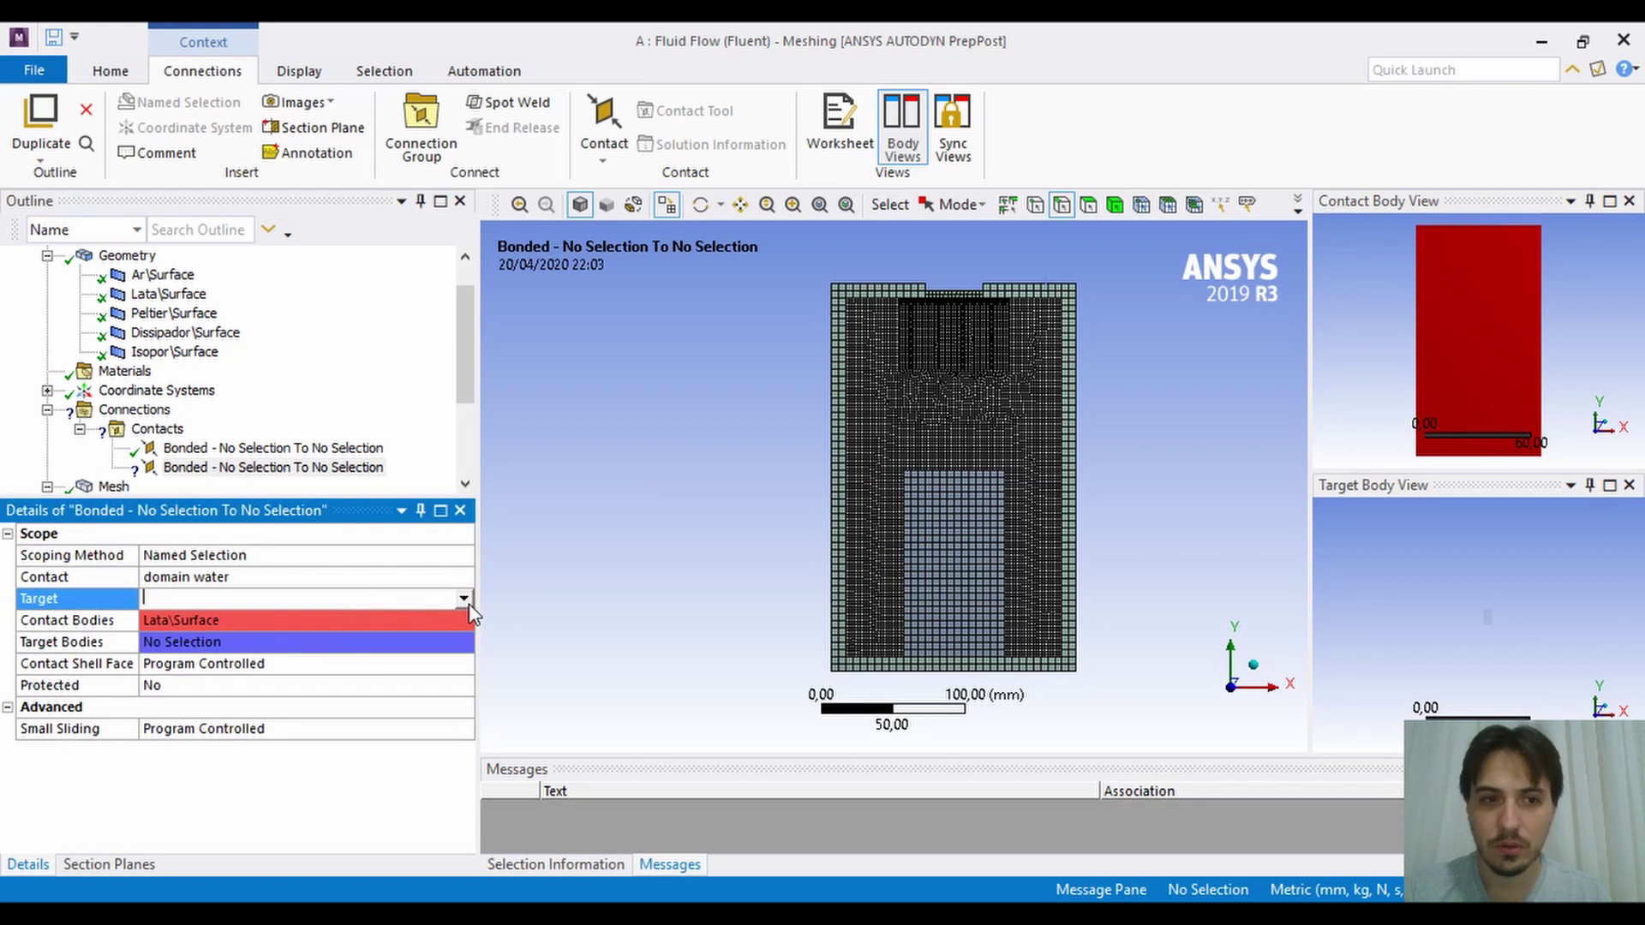
Set the second contact region's contact side to "contact lata ar" and its target side to "contact ar lata".
{"action": "left_click", "coordinate": [330, 577]}
{"action": "left_click", "coordinate": [464, 578]}
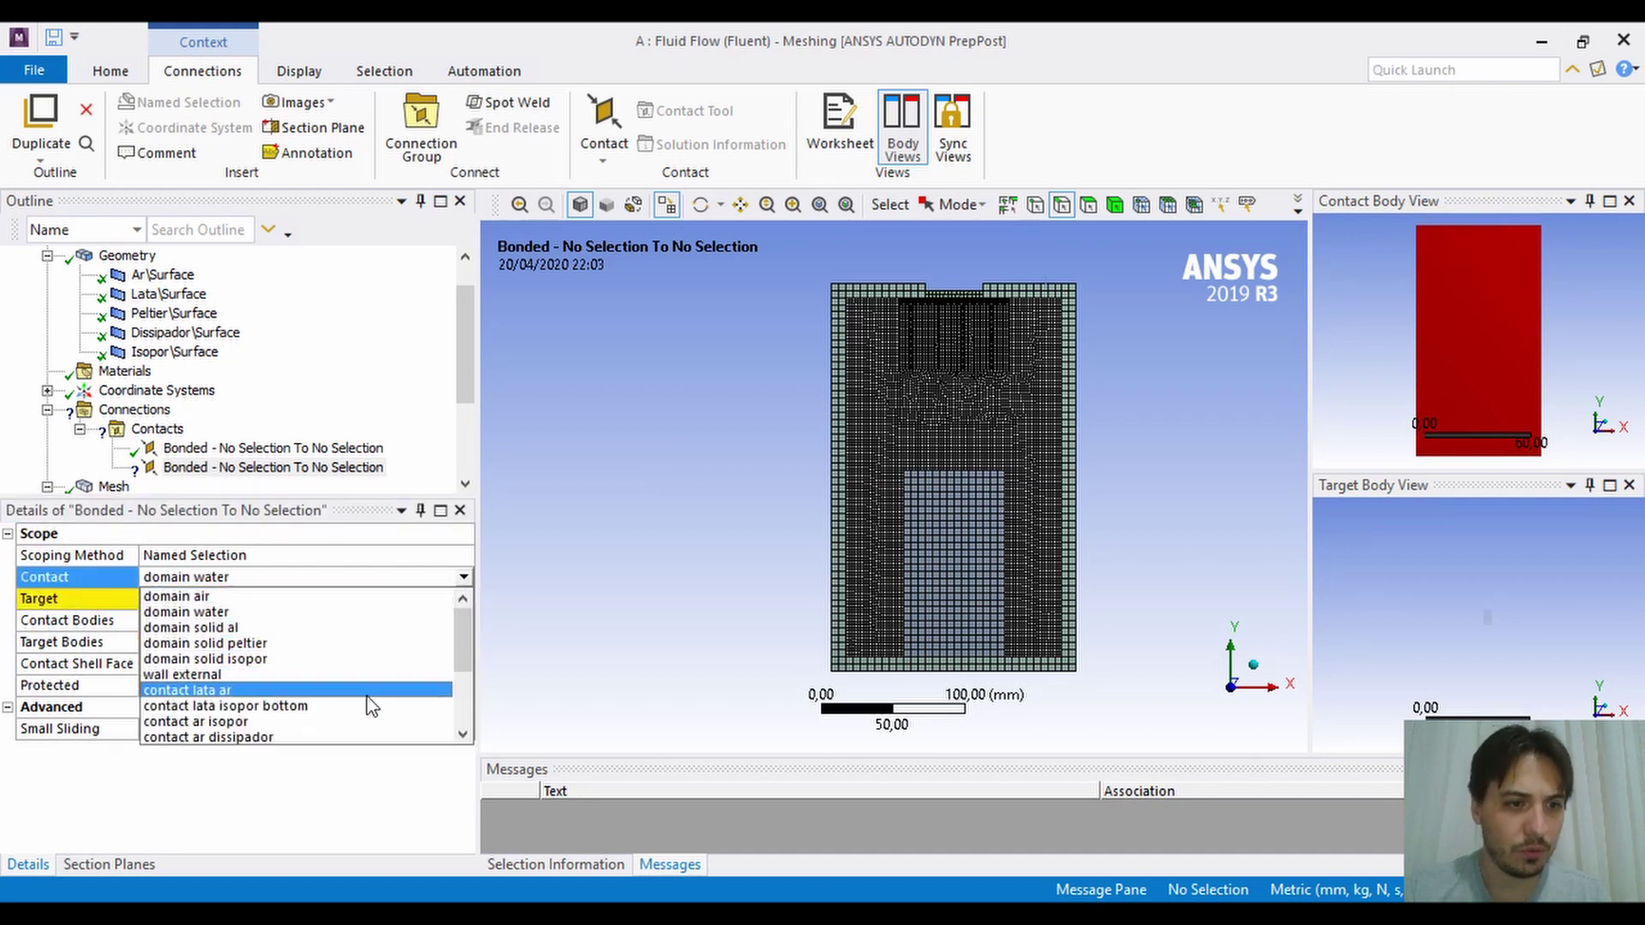
{"action": "left_click", "coordinate": [250, 691]}
{"action": "left_click", "coordinate": [291, 600]}
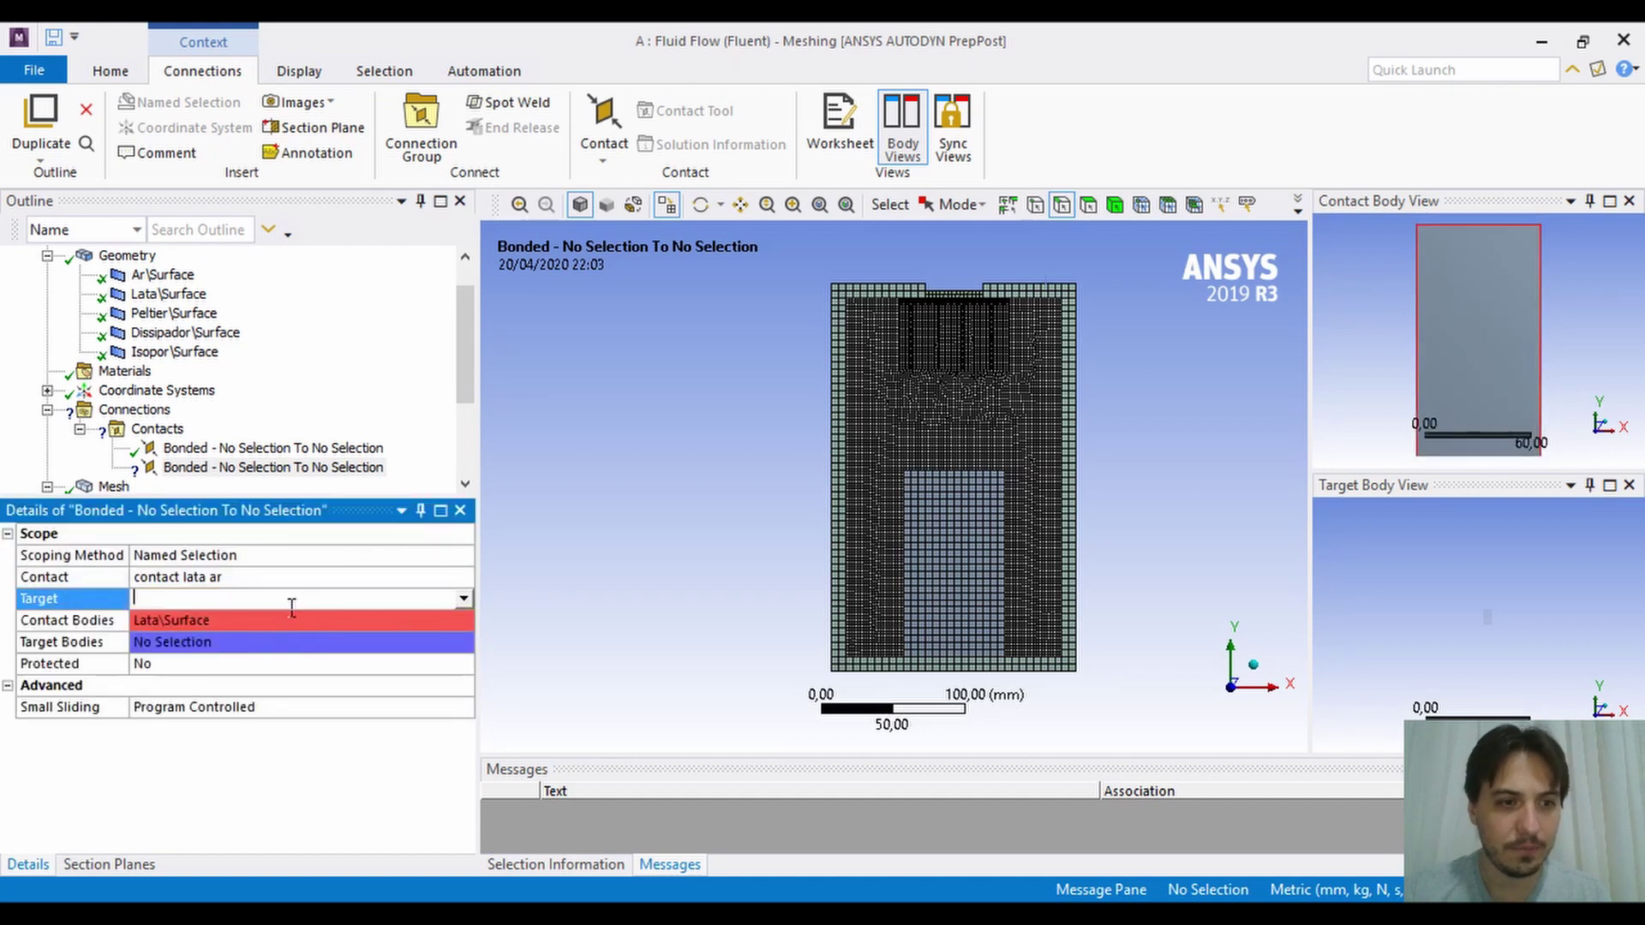
{"action": "left_click", "coordinate": [466, 598]}
{"action": "left_click_drag", "start_coordinate": [460, 646], "coordinate": [456, 685]}
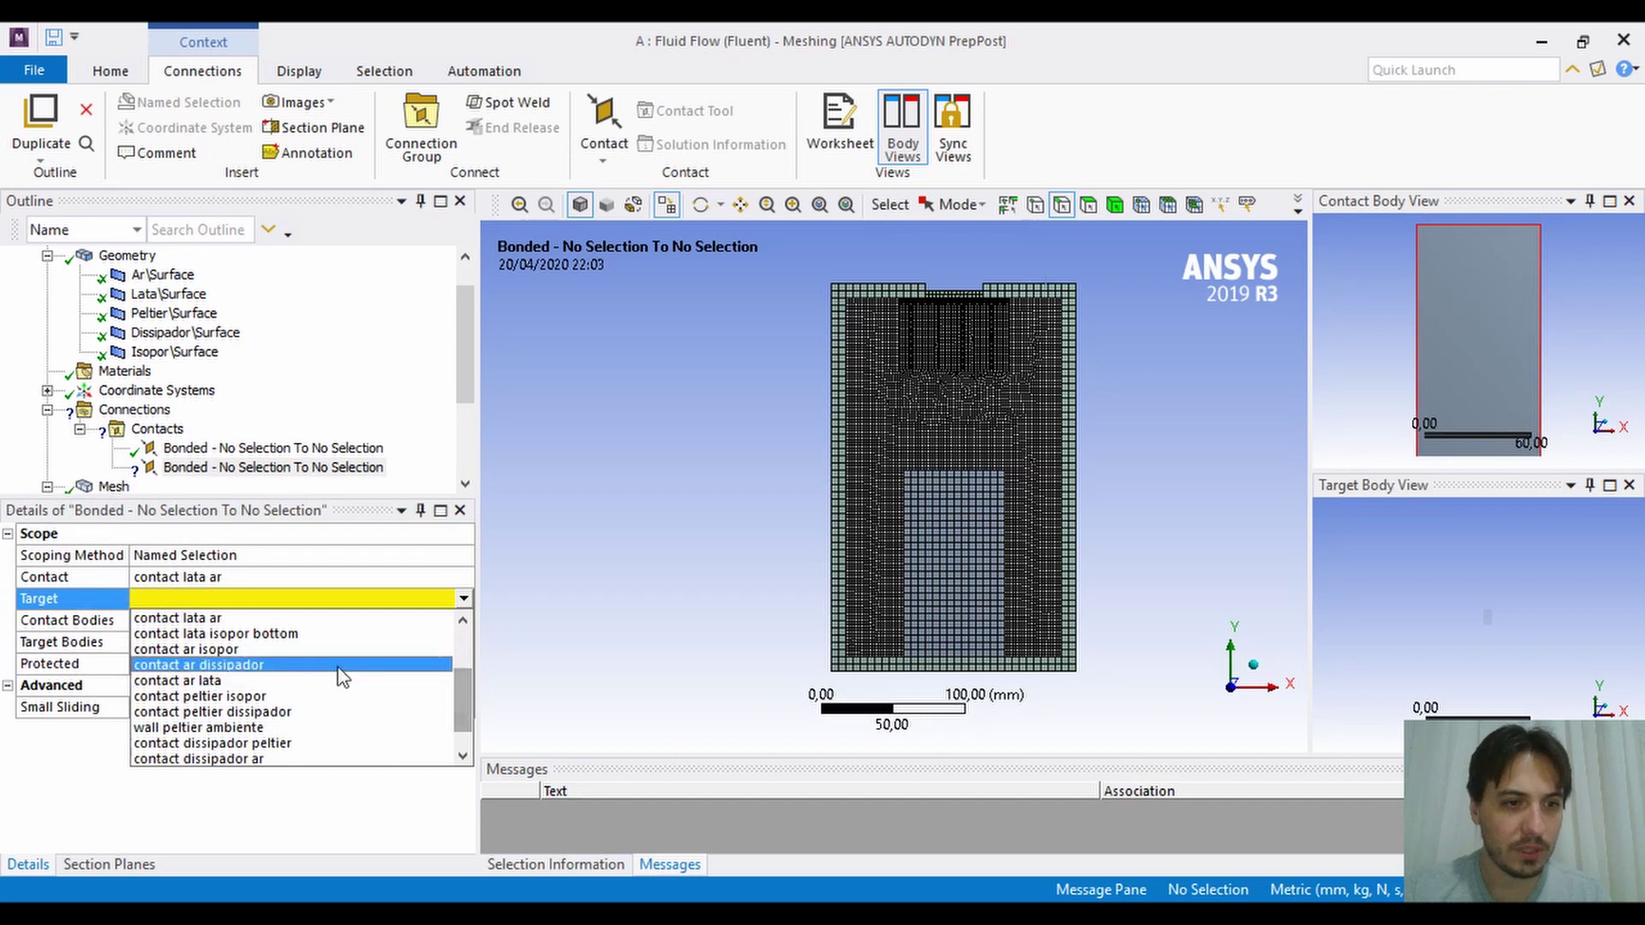
{"action": "left_click", "coordinate": [305, 682]}
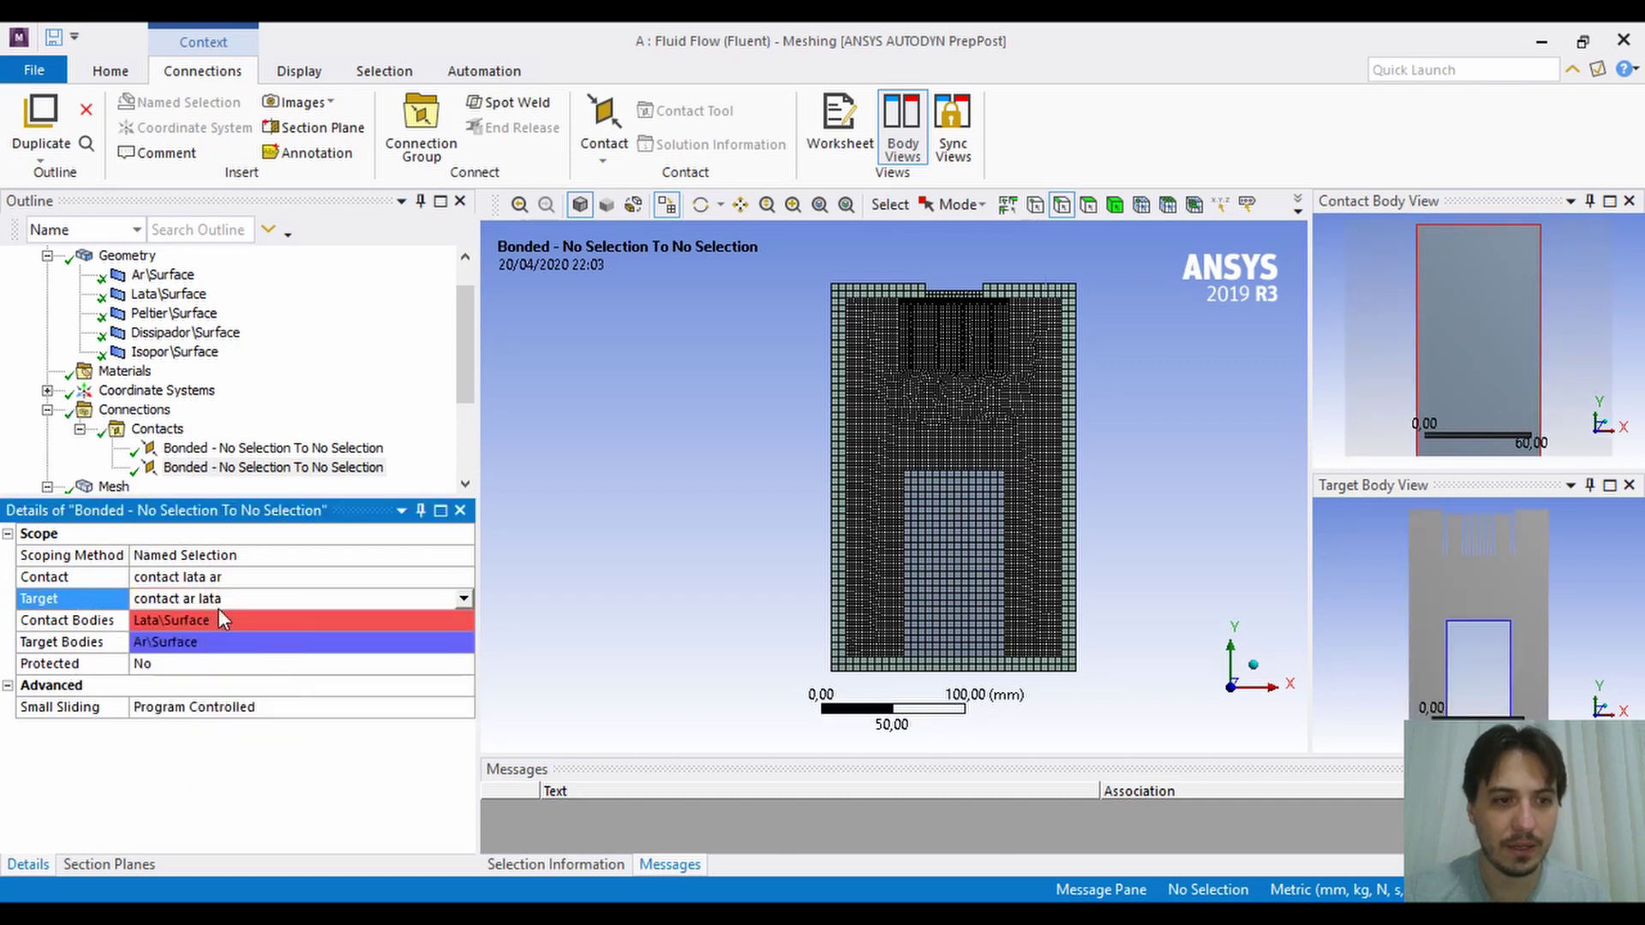
{"action": "left_click_drag", "start_coordinate": [1503, 757], "coordinate": [892, 705]}
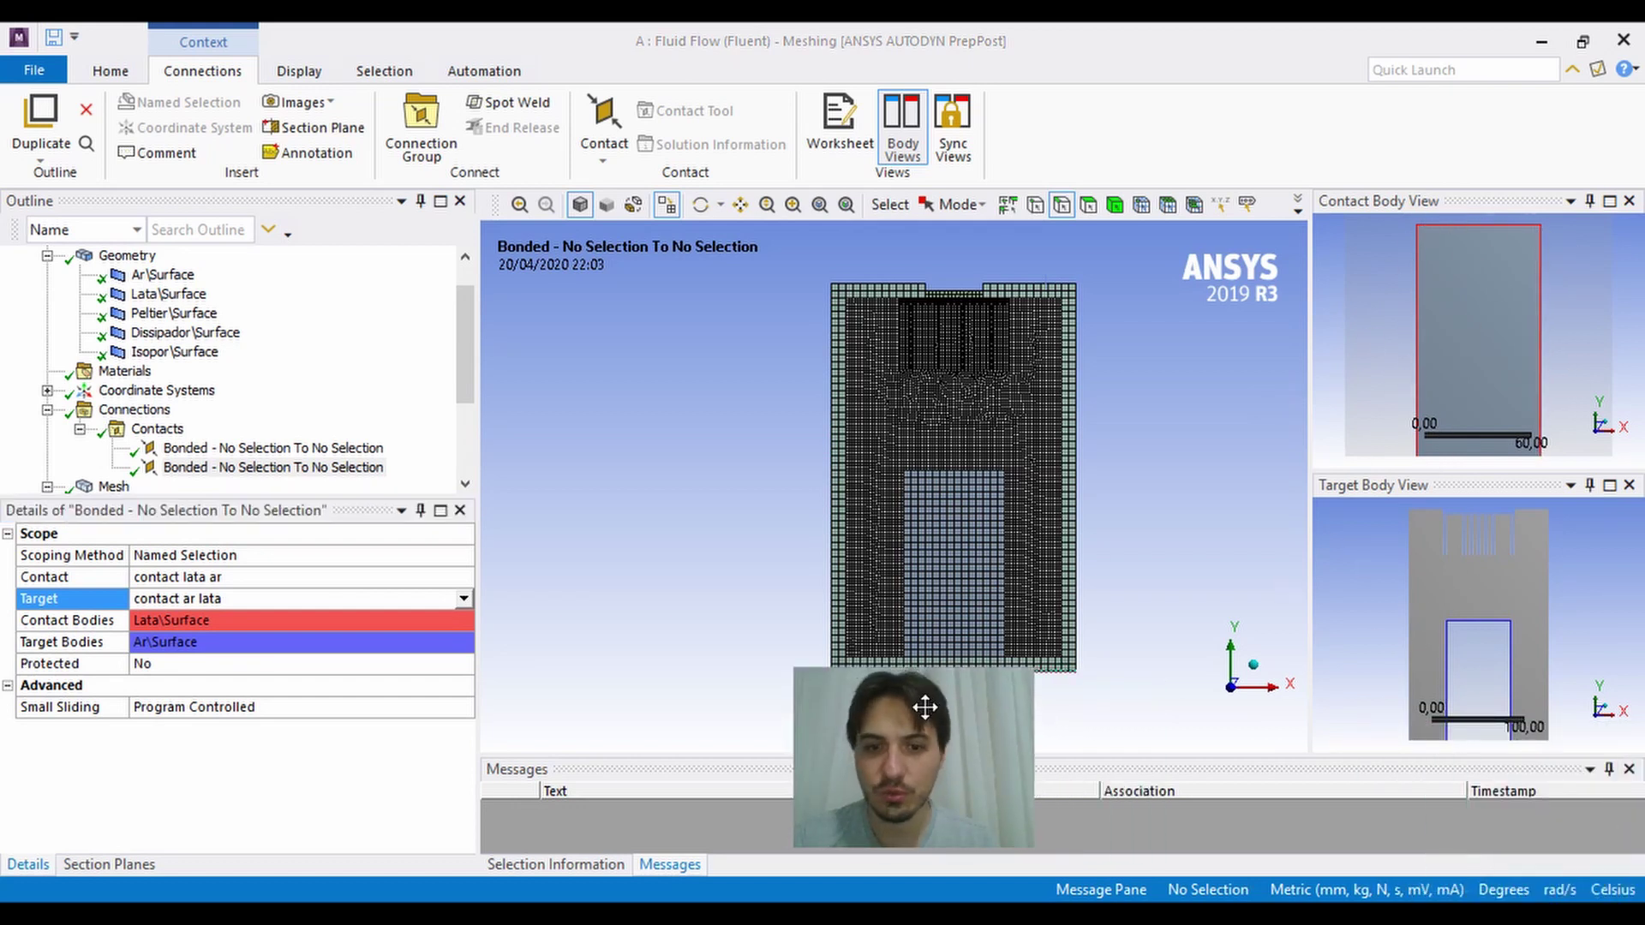
{"action": "left_click_drag", "start_coordinate": [912, 714], "coordinate": [1225, 721]}
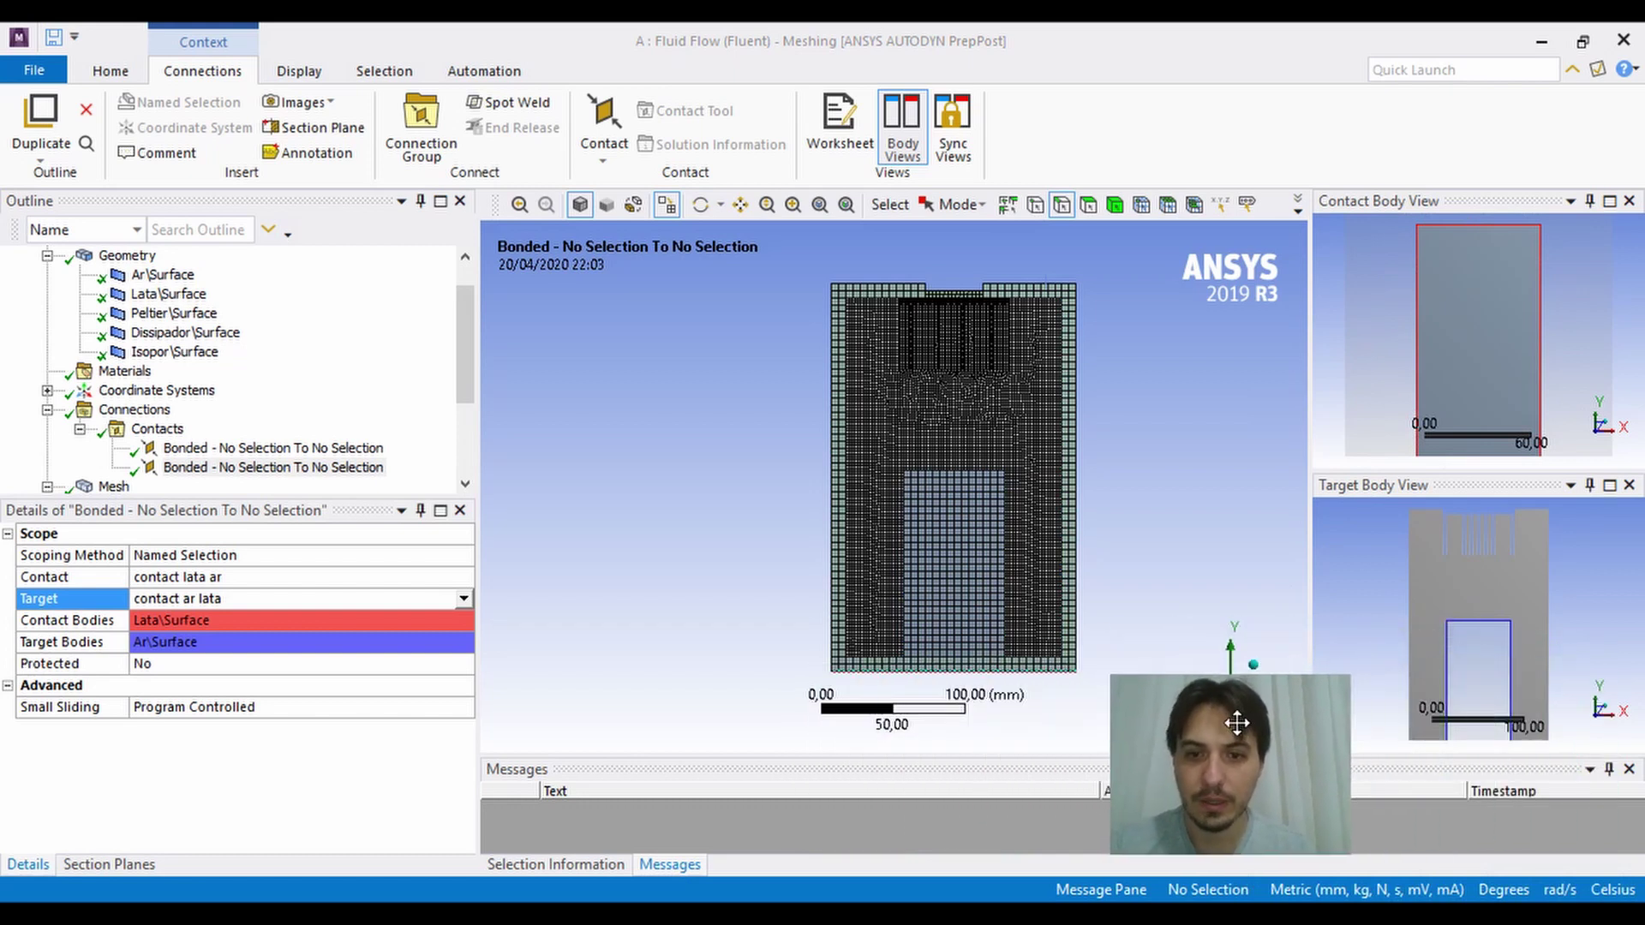
Insert a third manual contact region under Contacts and set its scoping method to Named Selection.
{"action": "left_click", "coordinate": [163, 429]}
{"action": "right_click", "coordinate": [163, 429]}
{"action": "mouse_move", "coordinate": [311, 473]}
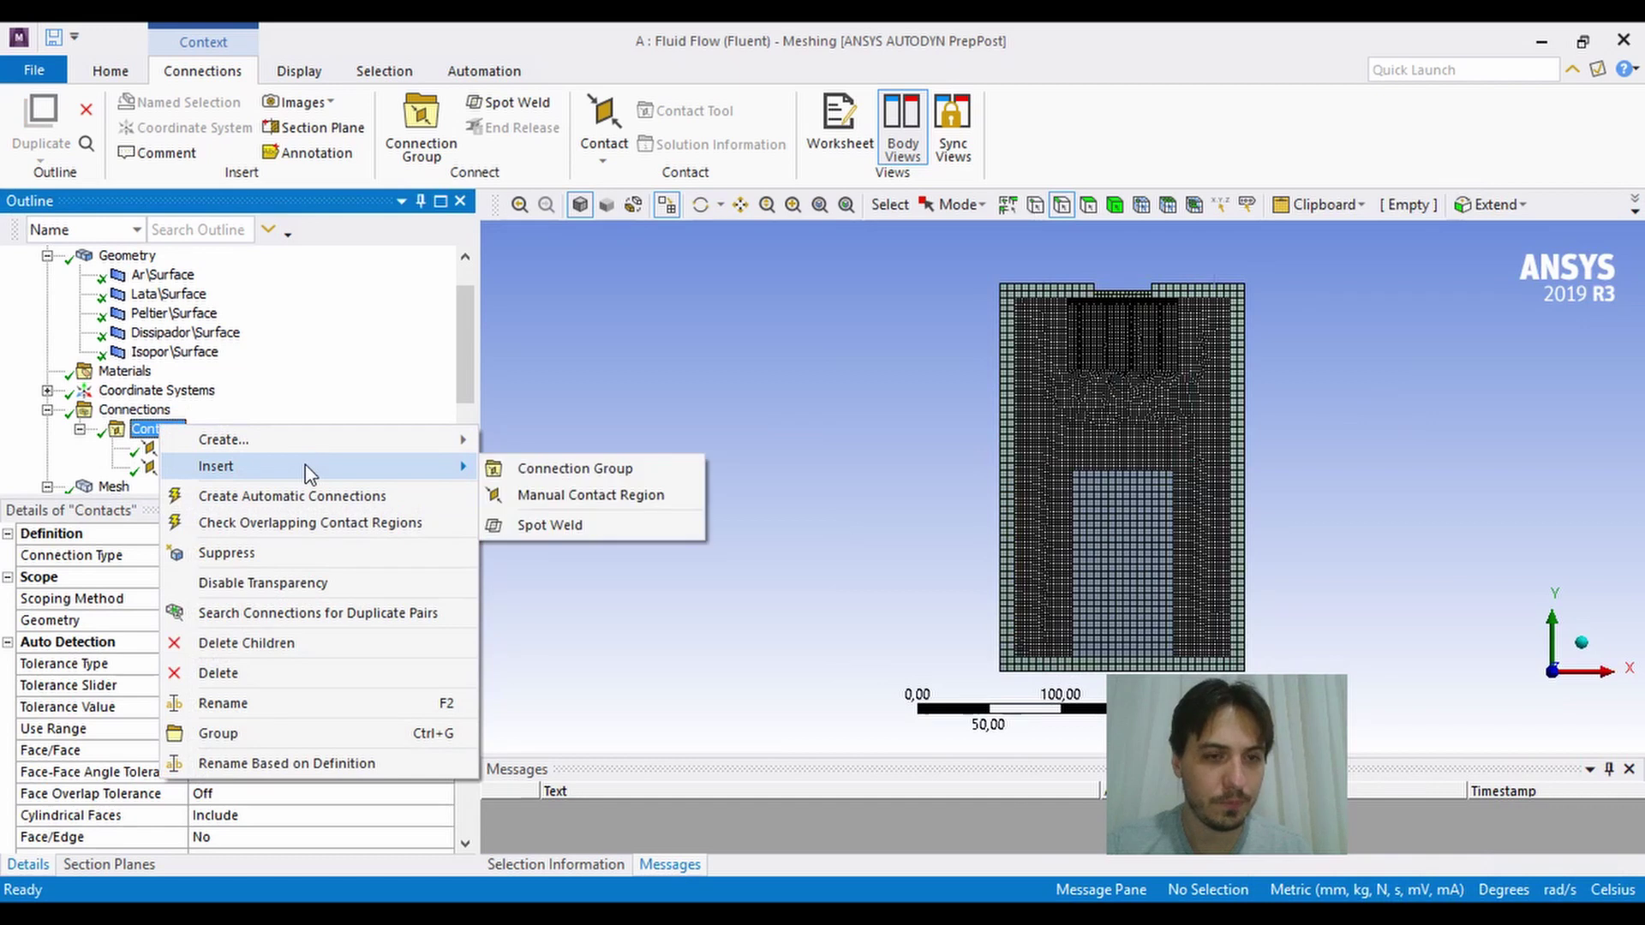
{"action": "left_click", "coordinate": [591, 494]}
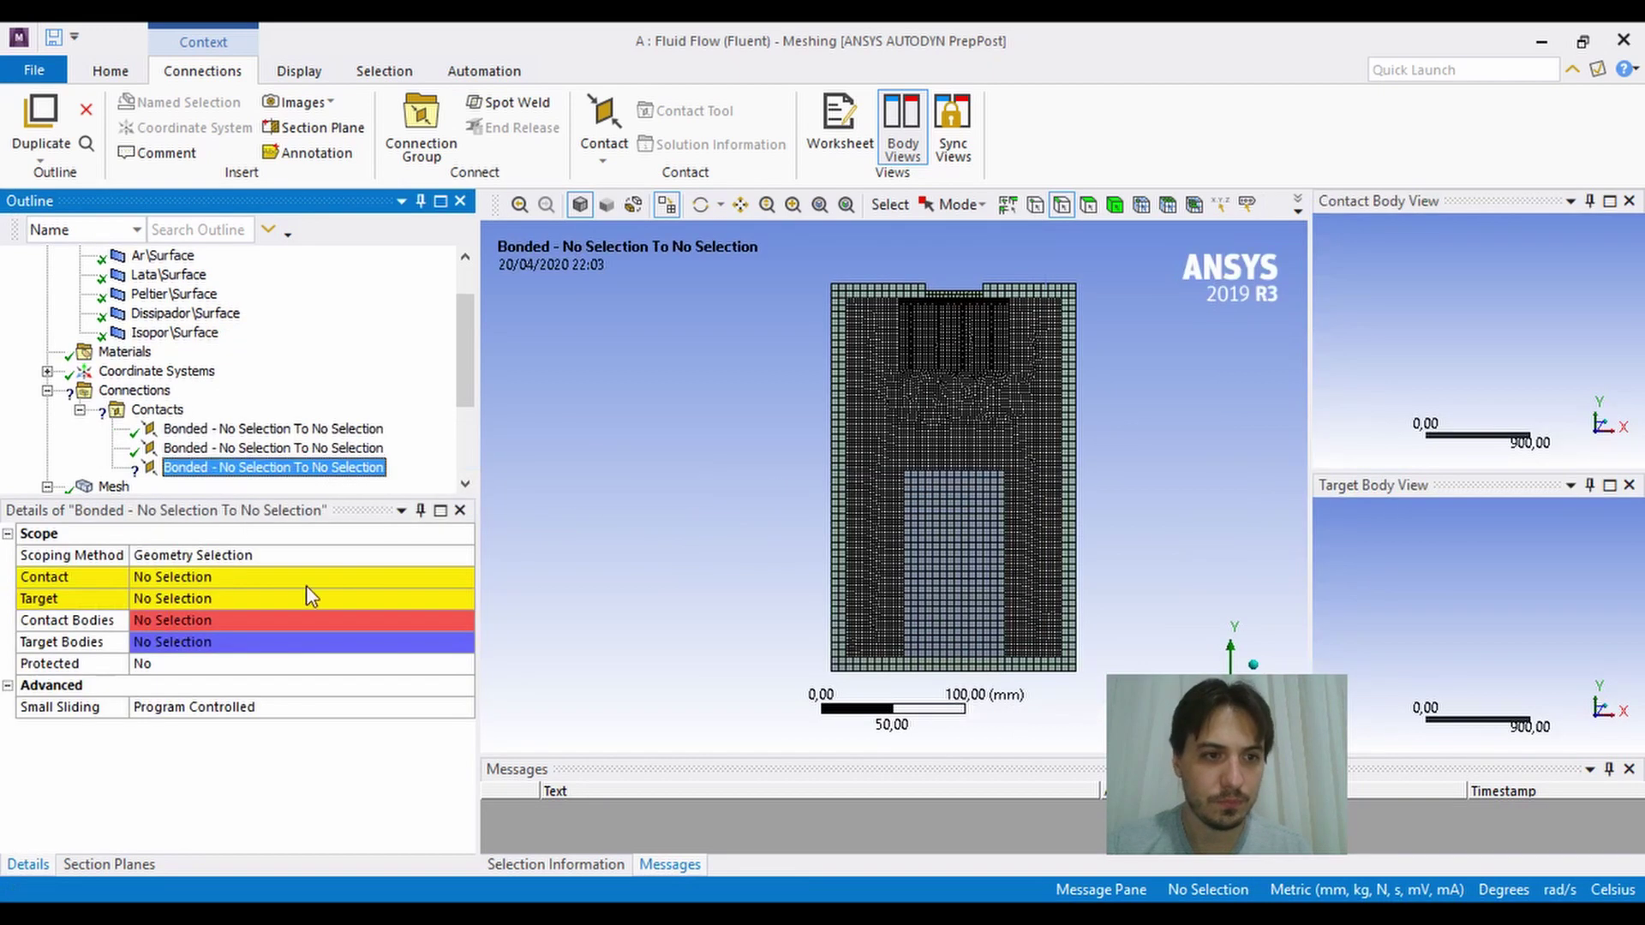
{"action": "left_click", "coordinate": [215, 555]}
{"action": "left_click", "coordinate": [246, 587]}
Set the third contact region's contact side to the named selection "contact lata isopor bottom".
{"action": "left_click", "coordinate": [257, 577]}
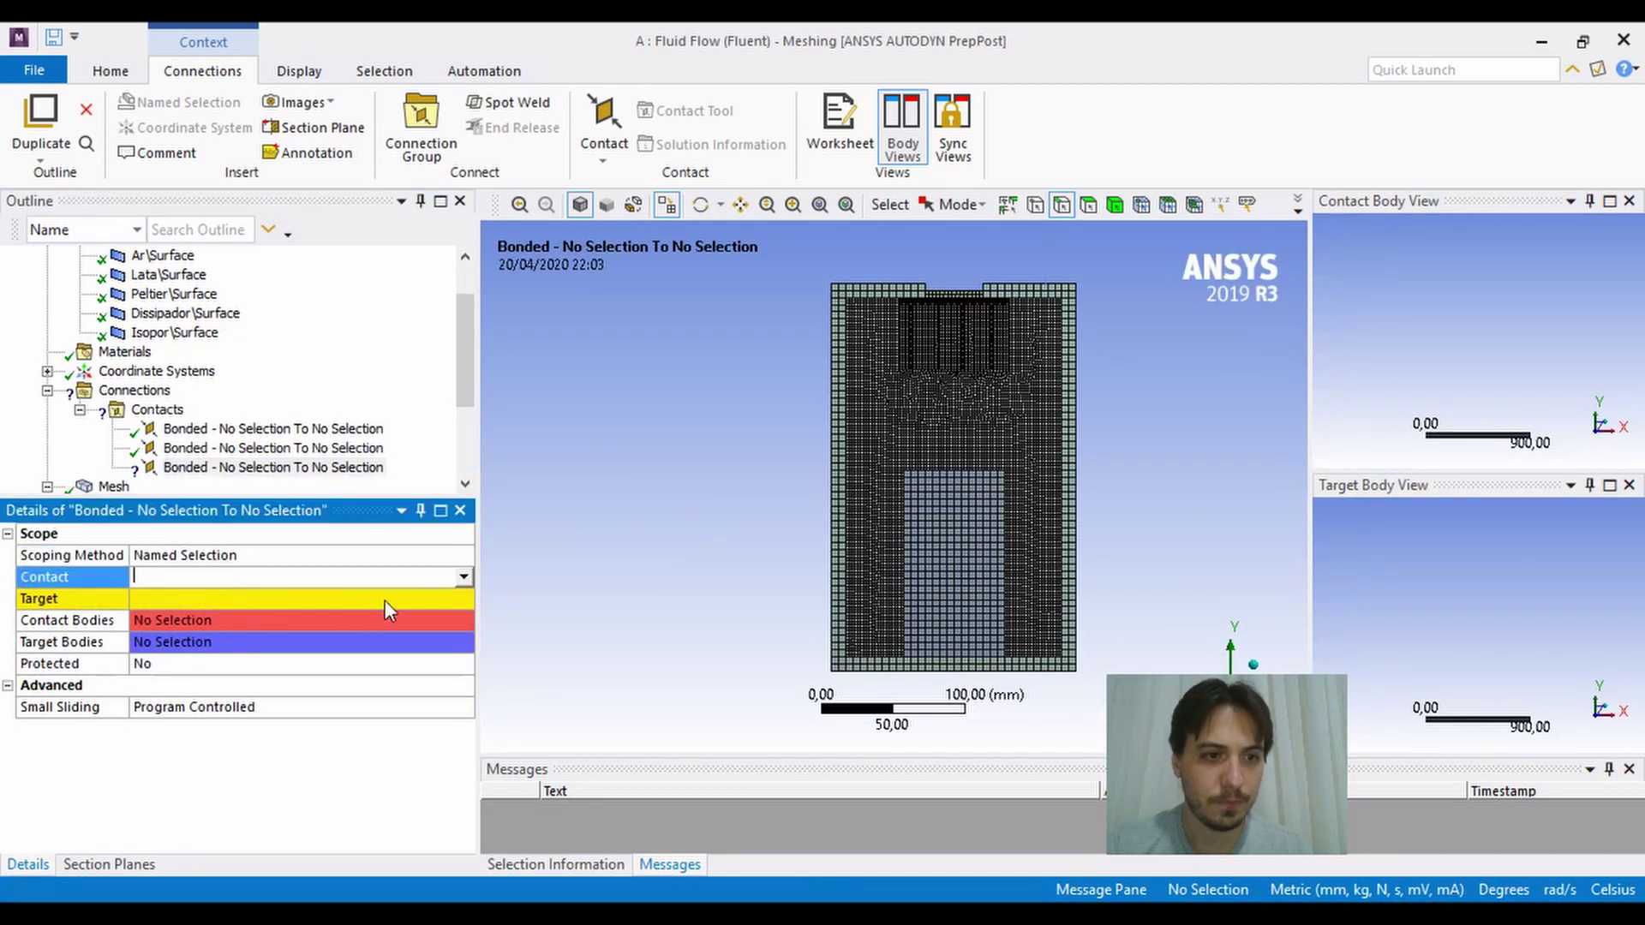
{"action": "left_click", "coordinate": [463, 578]}
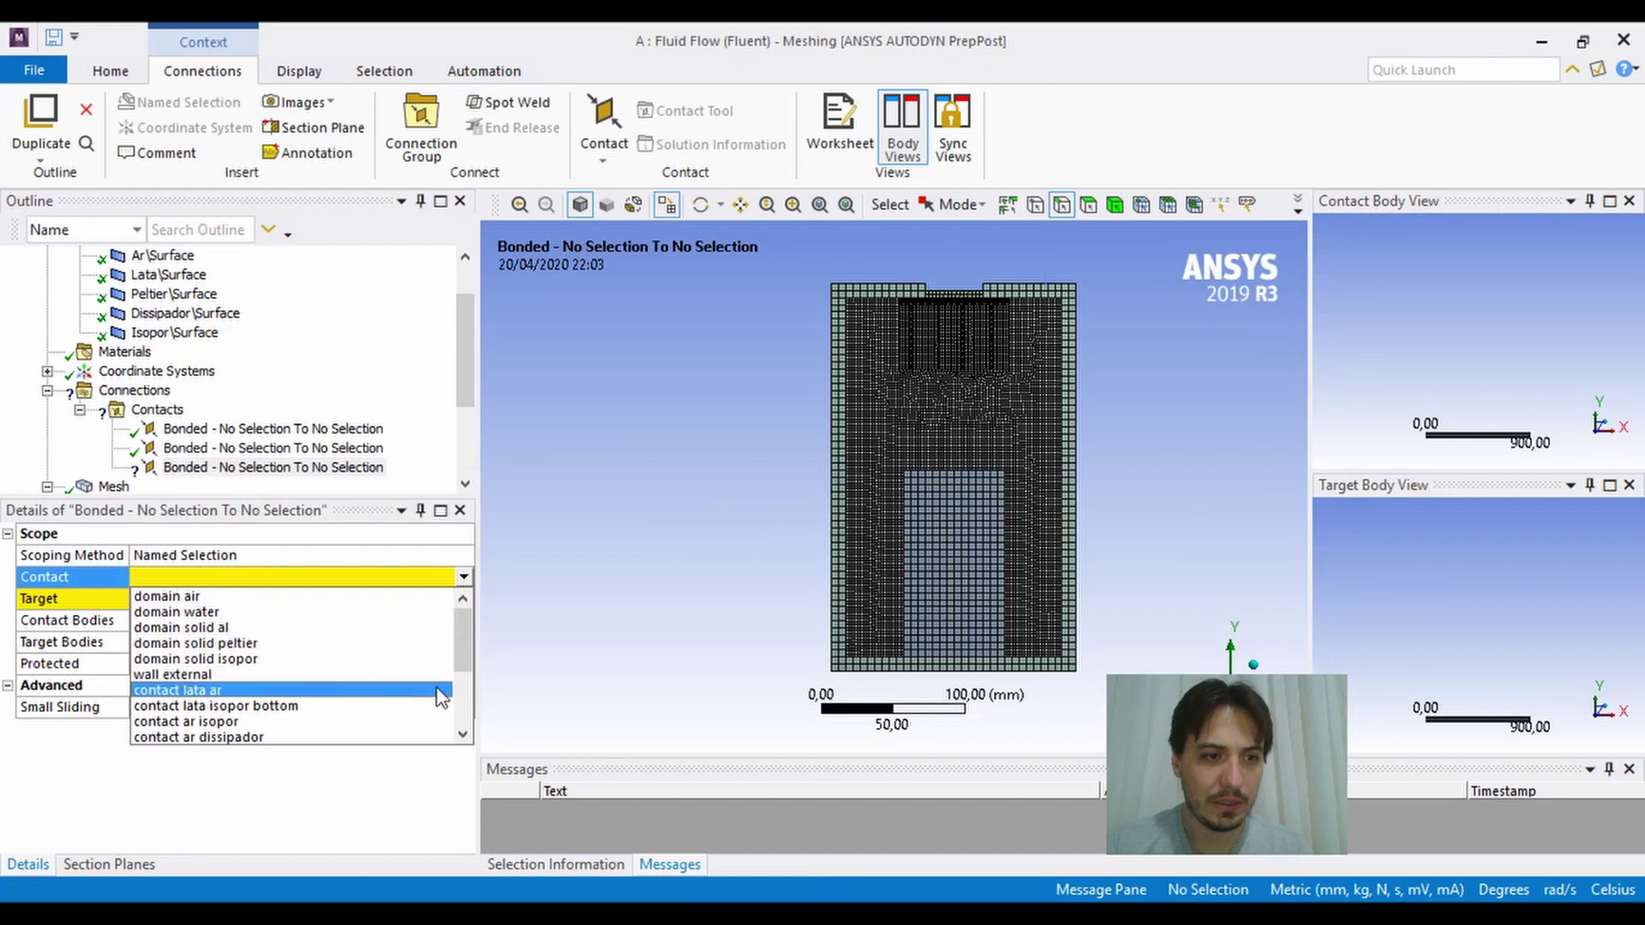
{"action": "left_click", "coordinate": [272, 708]}
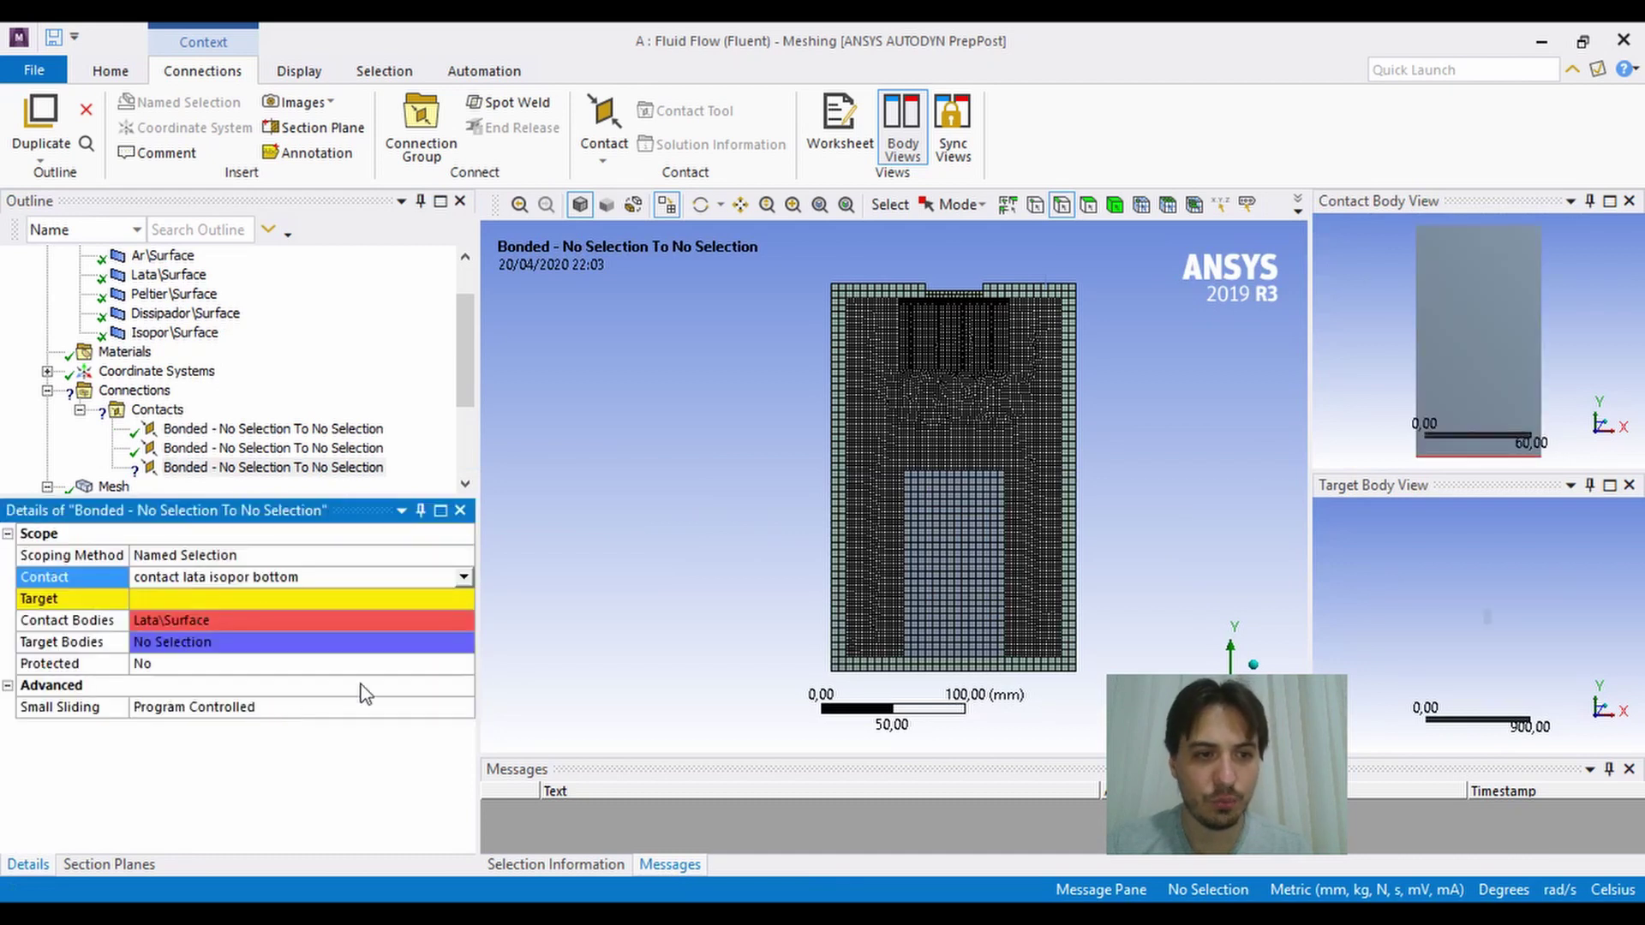
{"action": "left_click", "coordinate": [304, 603]}
{"action": "left_click", "coordinate": [463, 598]}
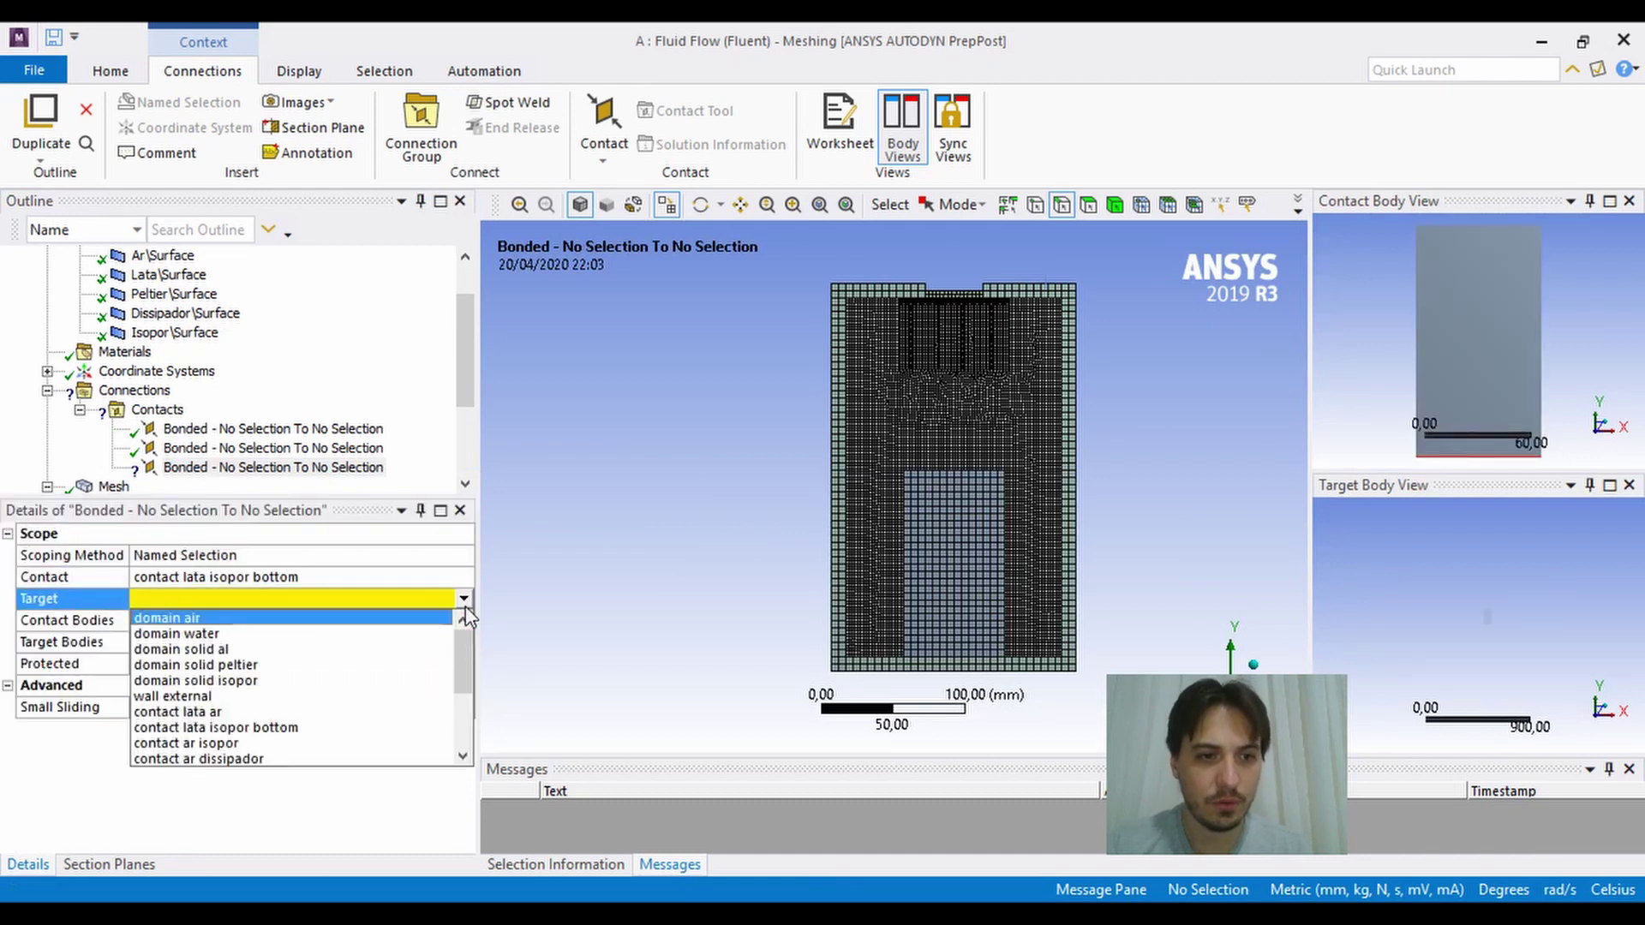
{"action": "scroll", "coordinate": [469, 702], "scroll_direction": "down", "scroll_amount": 5}
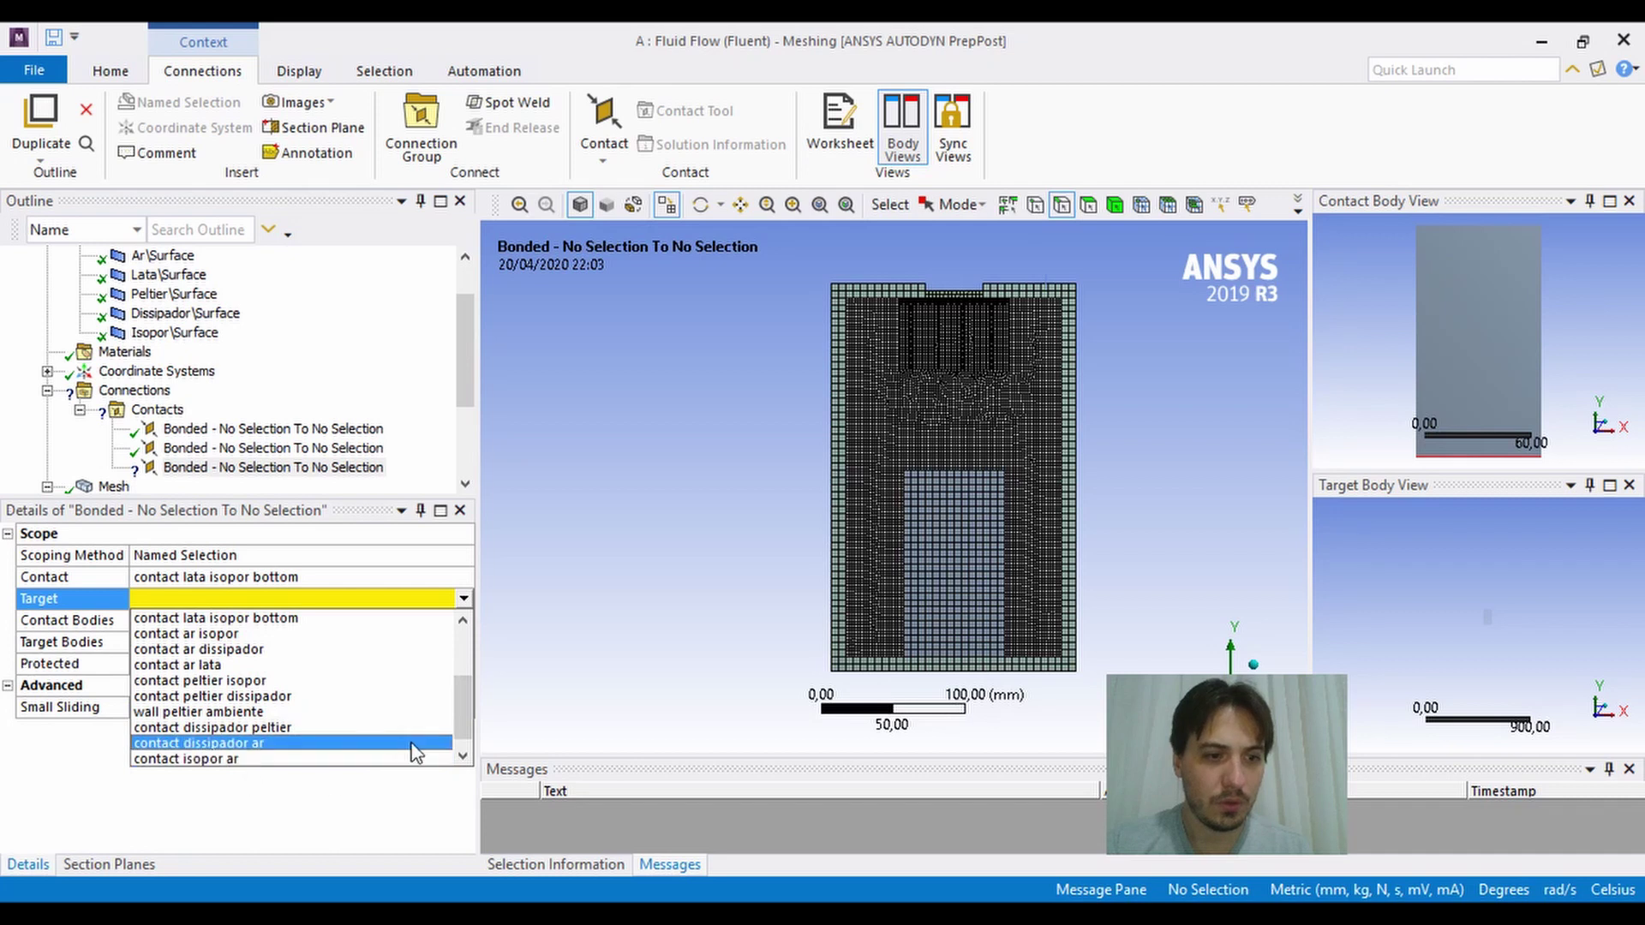
{"action": "left_click_drag", "start_coordinate": [462, 725], "coordinate": [463, 756]}
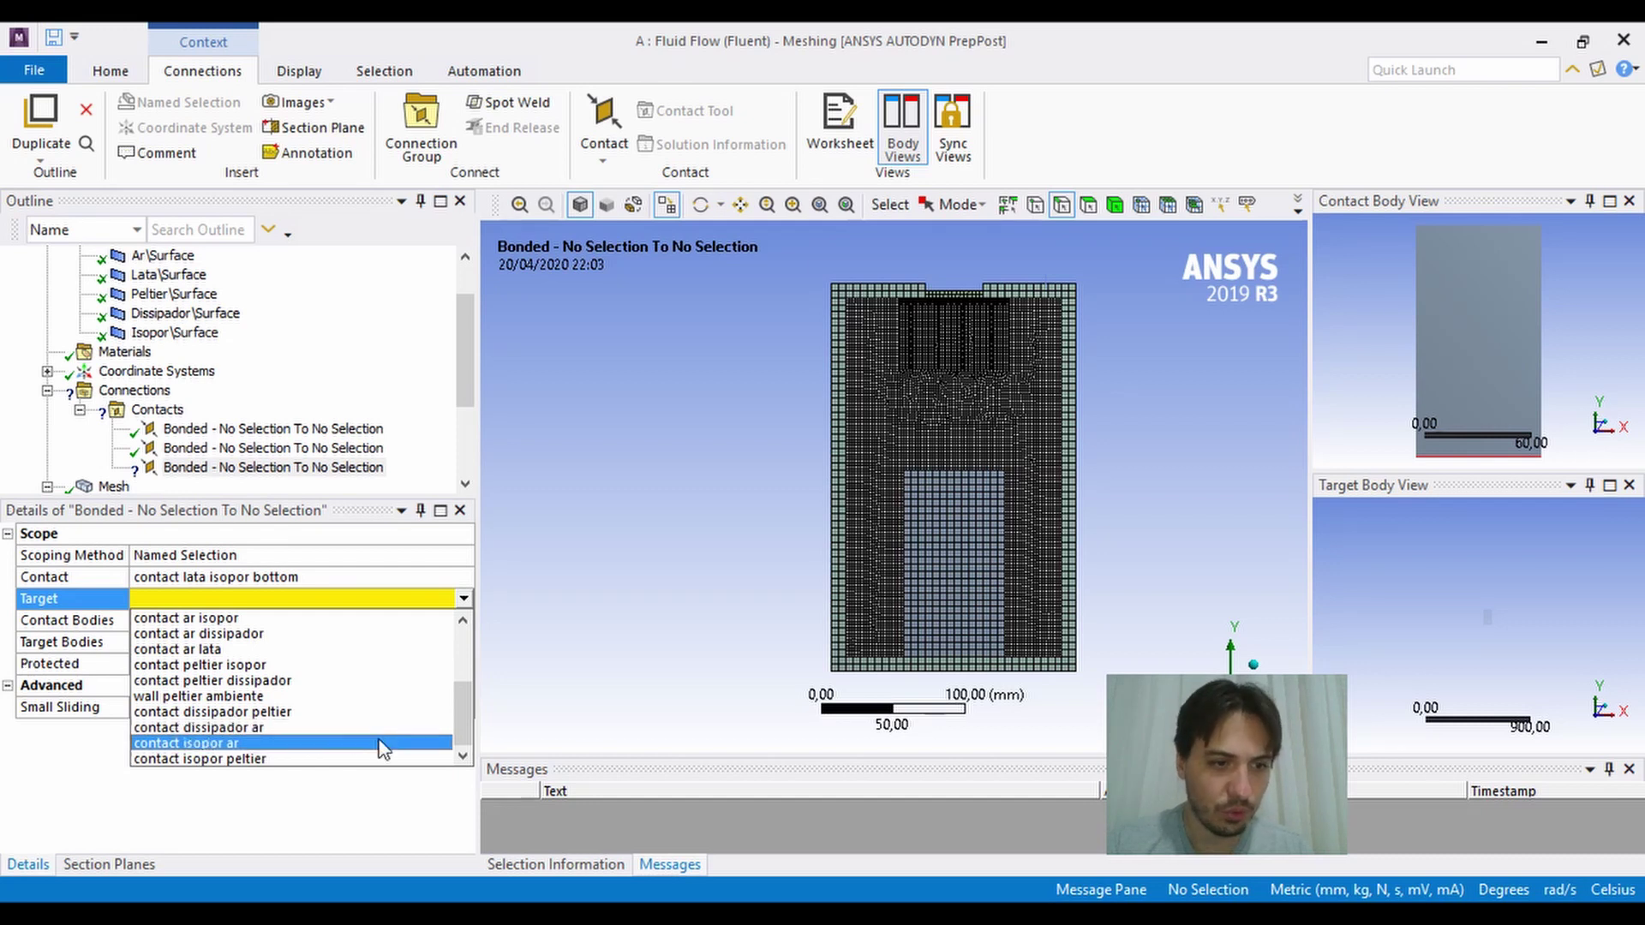
{"action": "left_click", "coordinate": [678, 543]}
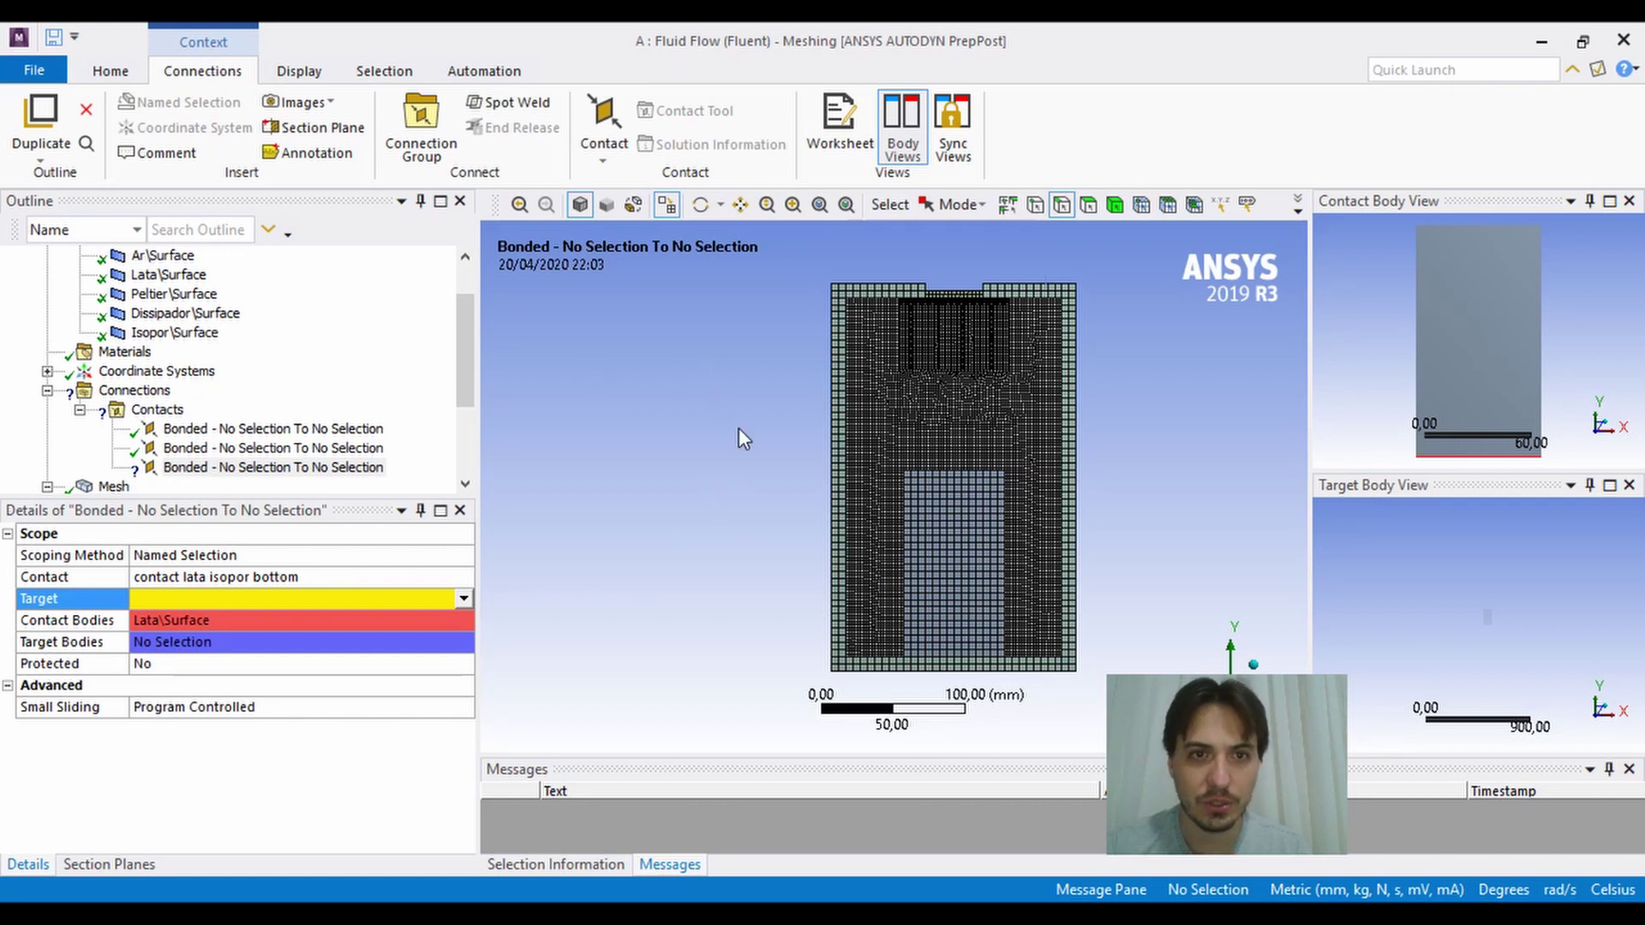
Hide the Lata body by selecting its face in the model view.
{"action": "left_click", "coordinate": [1090, 207]}
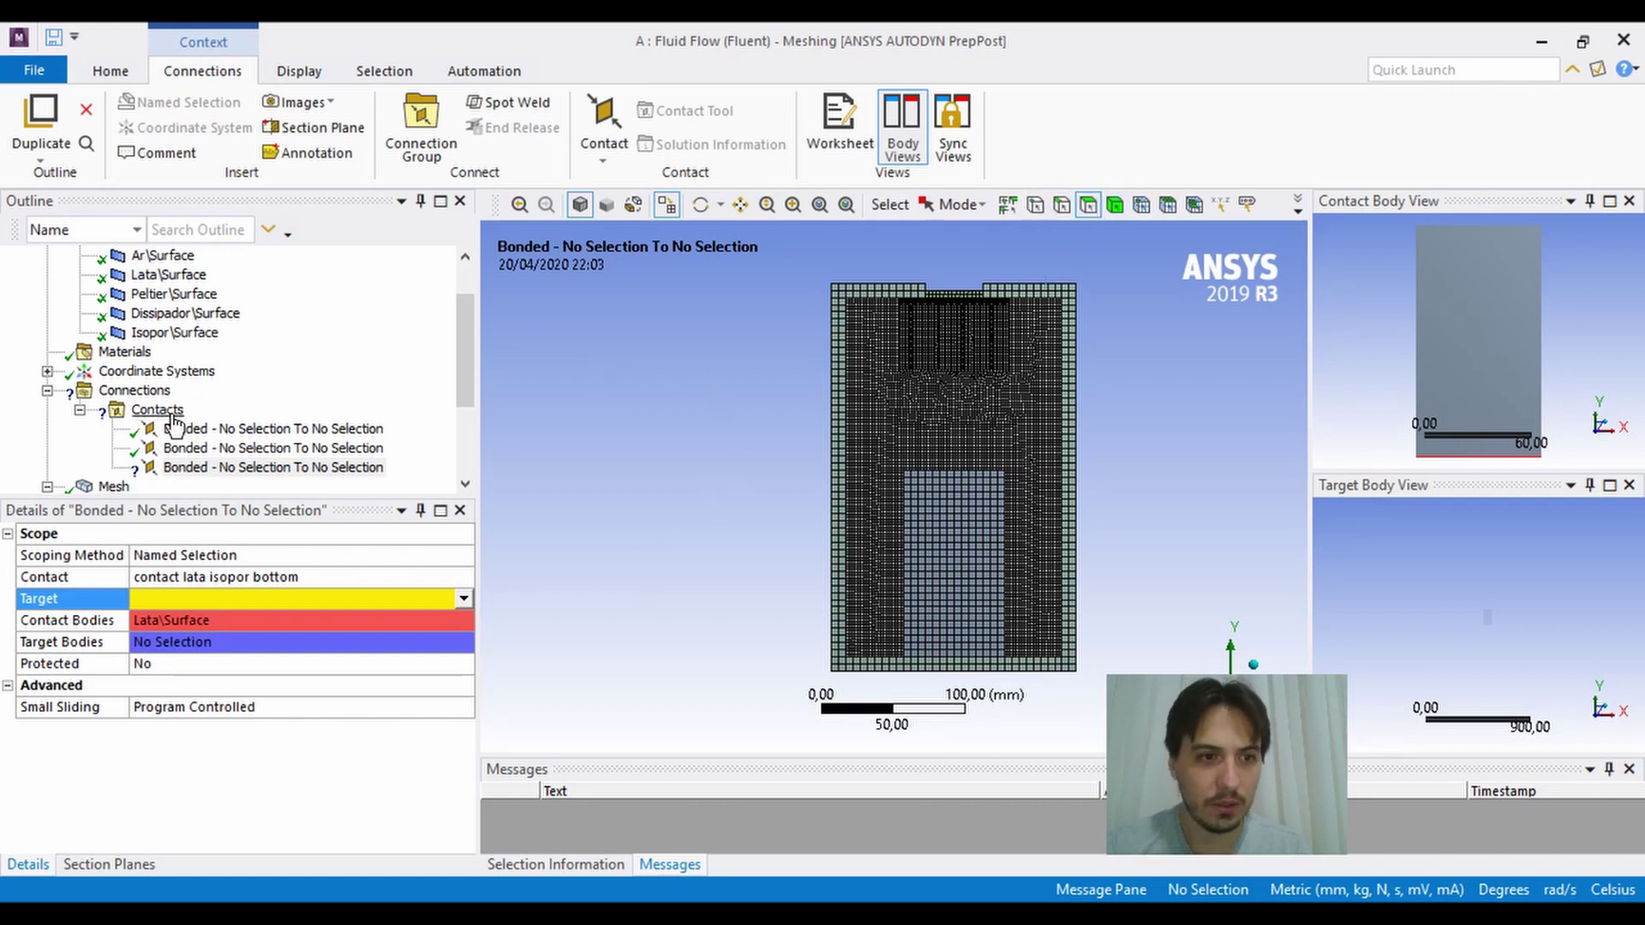
{"action": "left_click", "coordinate": [137, 392]}
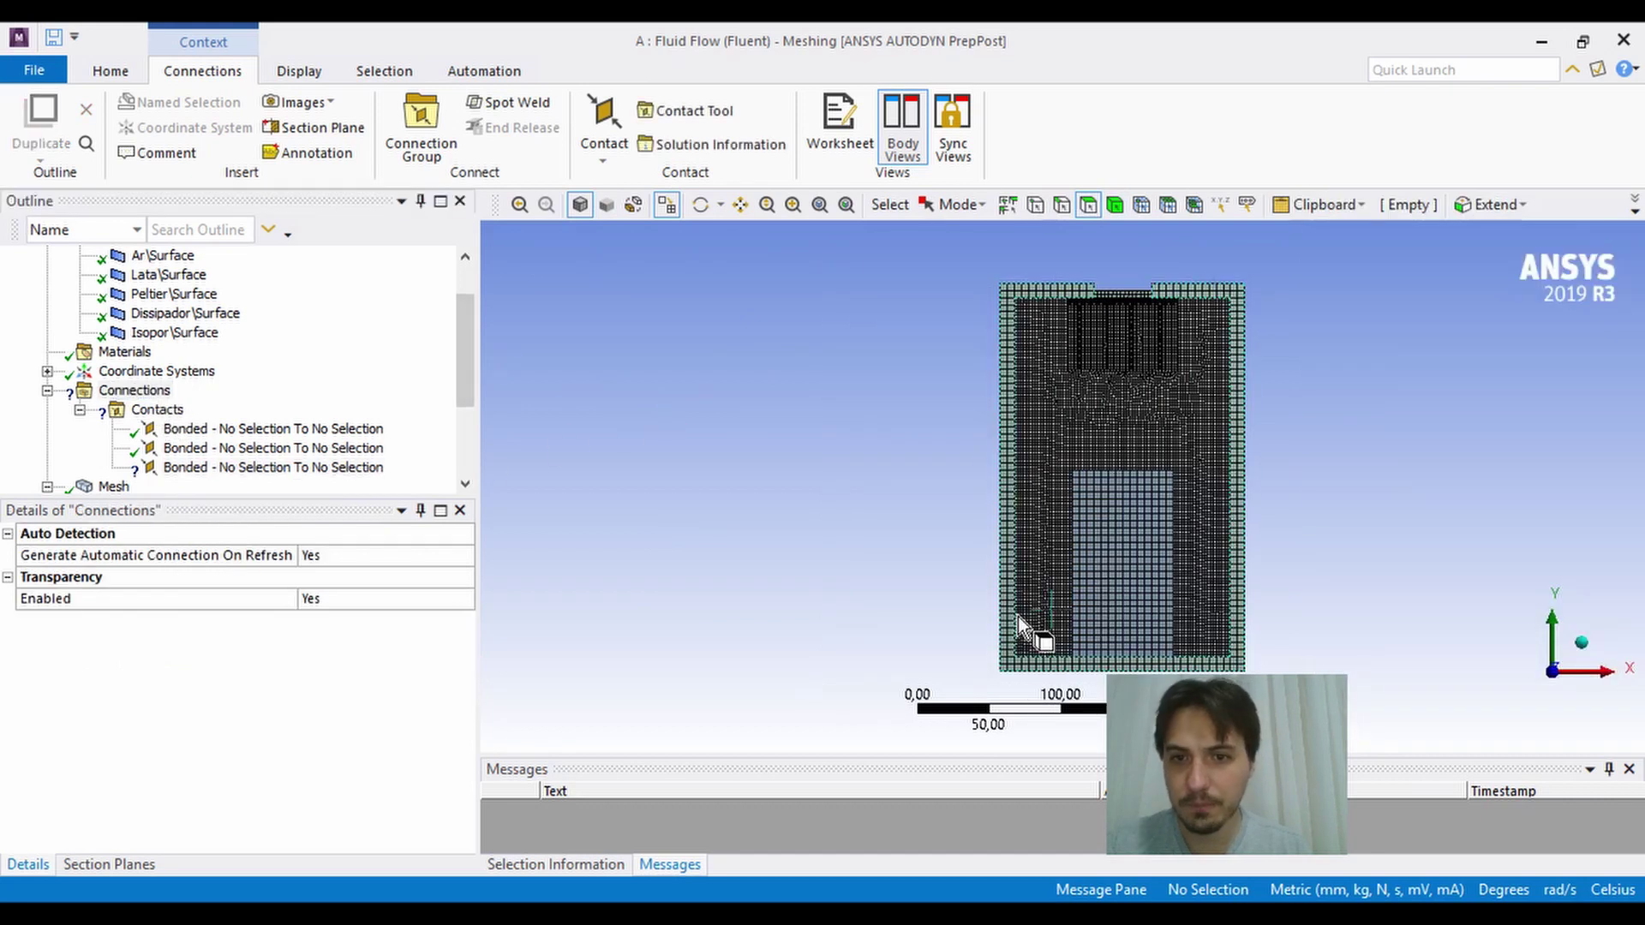
{"action": "left_click", "coordinate": [1050, 599]}
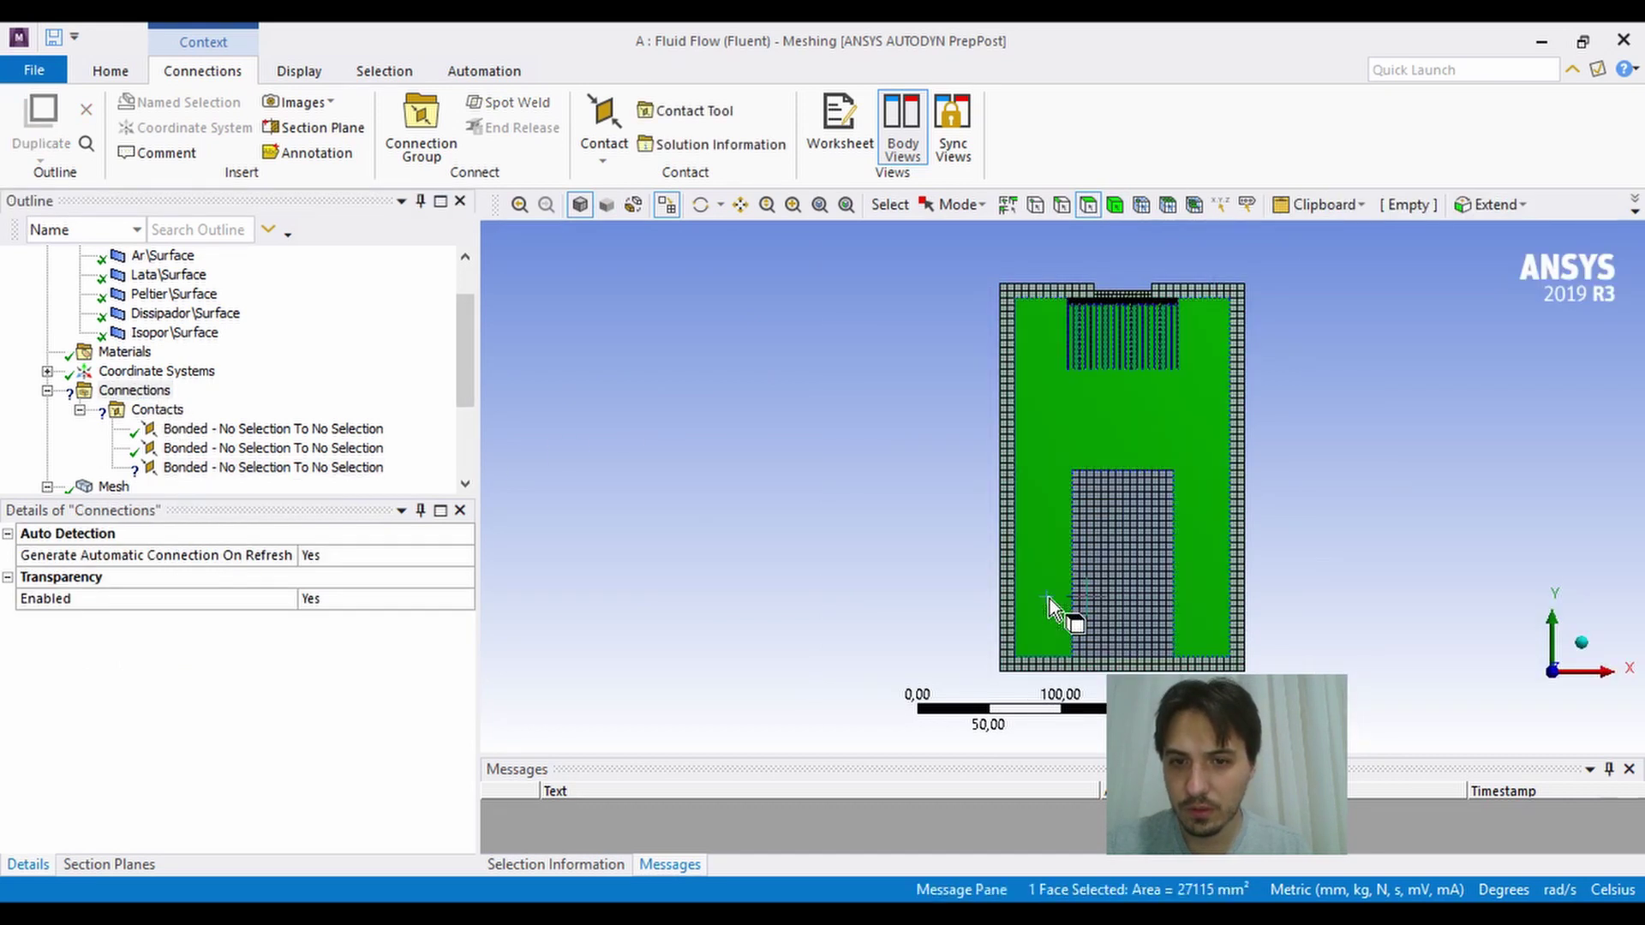
{"action": "left_click", "coordinate": [1126, 603]}
{"action": "right_click", "coordinate": [1124, 603]}
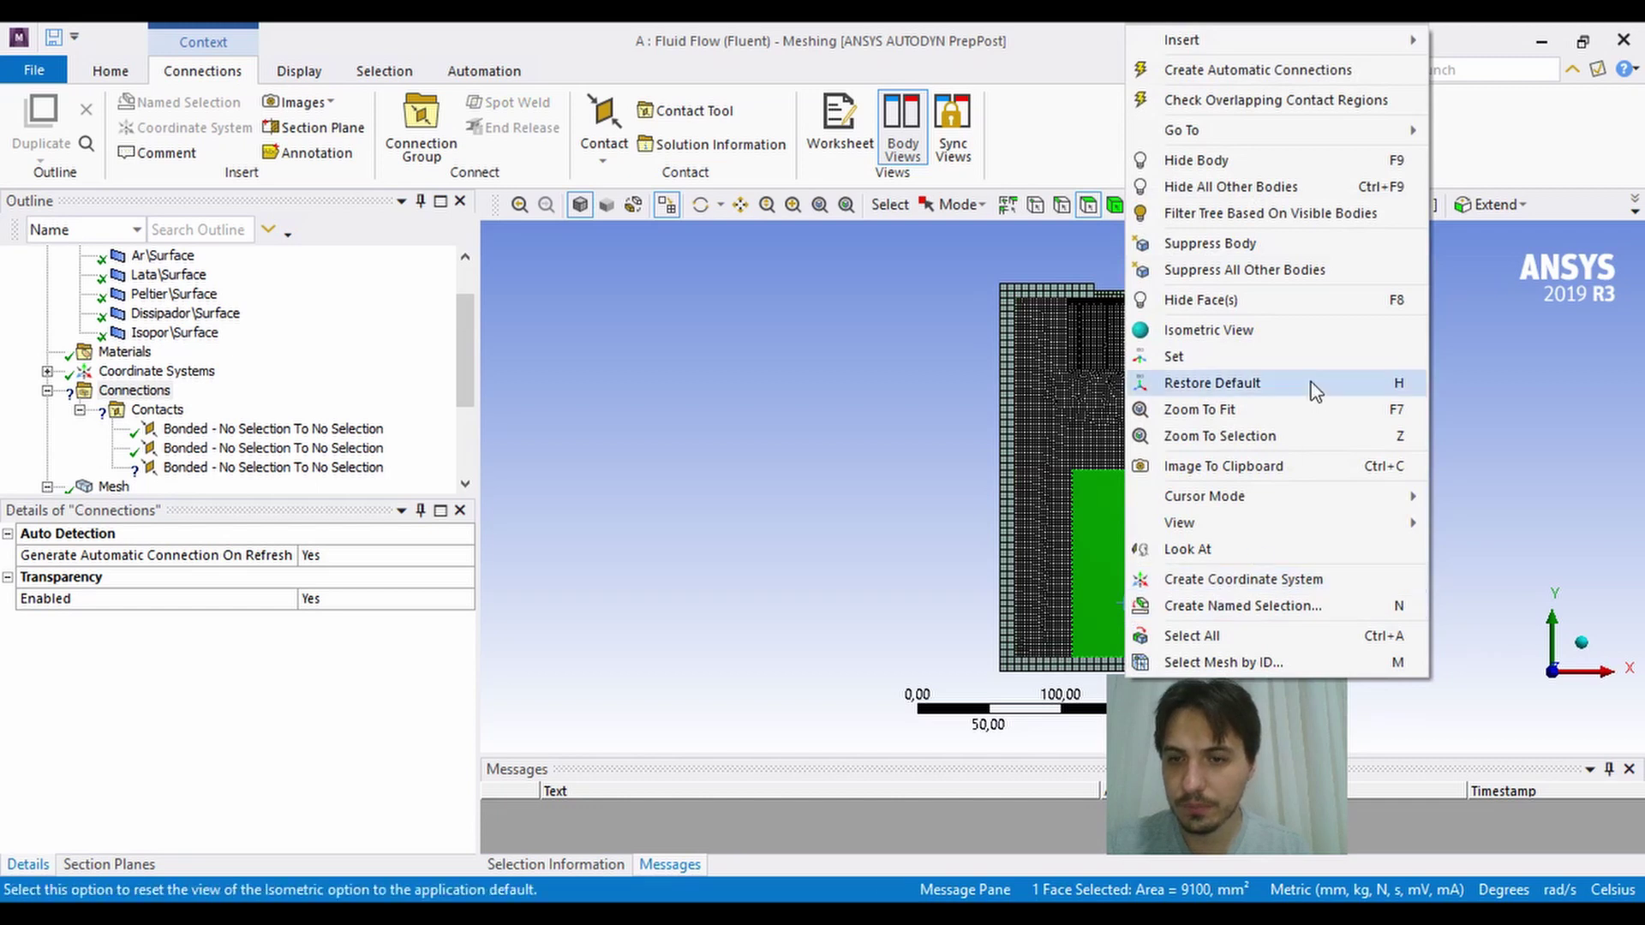
{"action": "left_click", "coordinate": [1285, 161]}
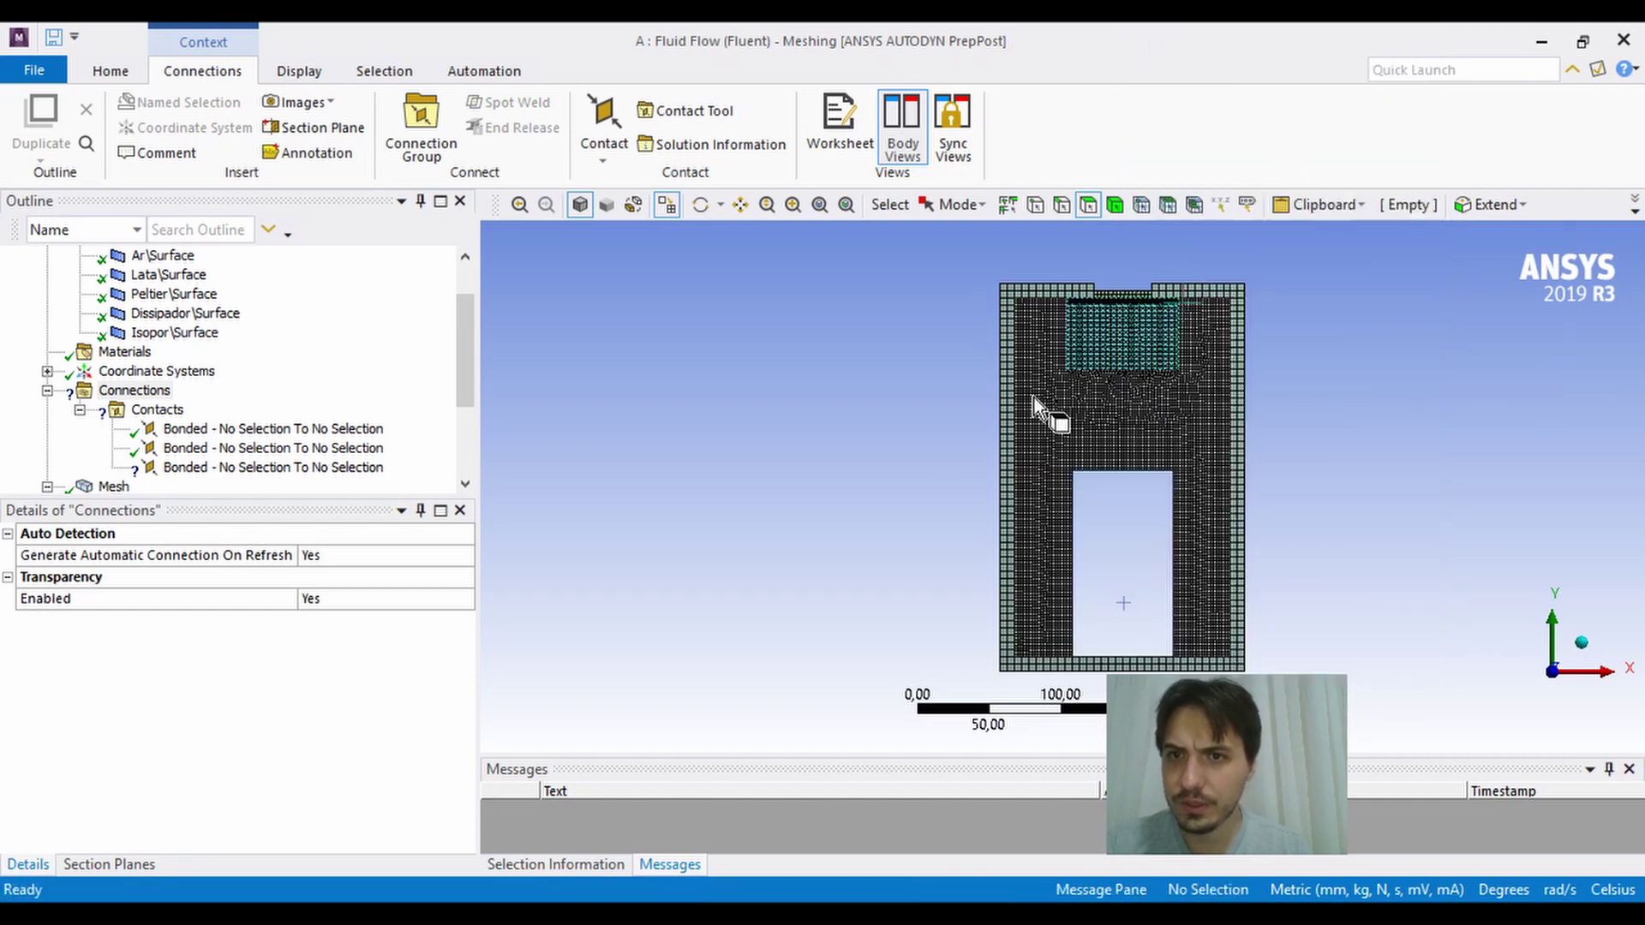
Create a named selection "contact isopor lata" from the Isopor body's bottom inner edge.
{"action": "scroll", "coordinate": [1075, 658], "scroll_direction": "down", "scroll_amount": 5}
{"action": "scroll", "coordinate": [1107, 610], "scroll_direction": "up", "scroll_amount": 6}
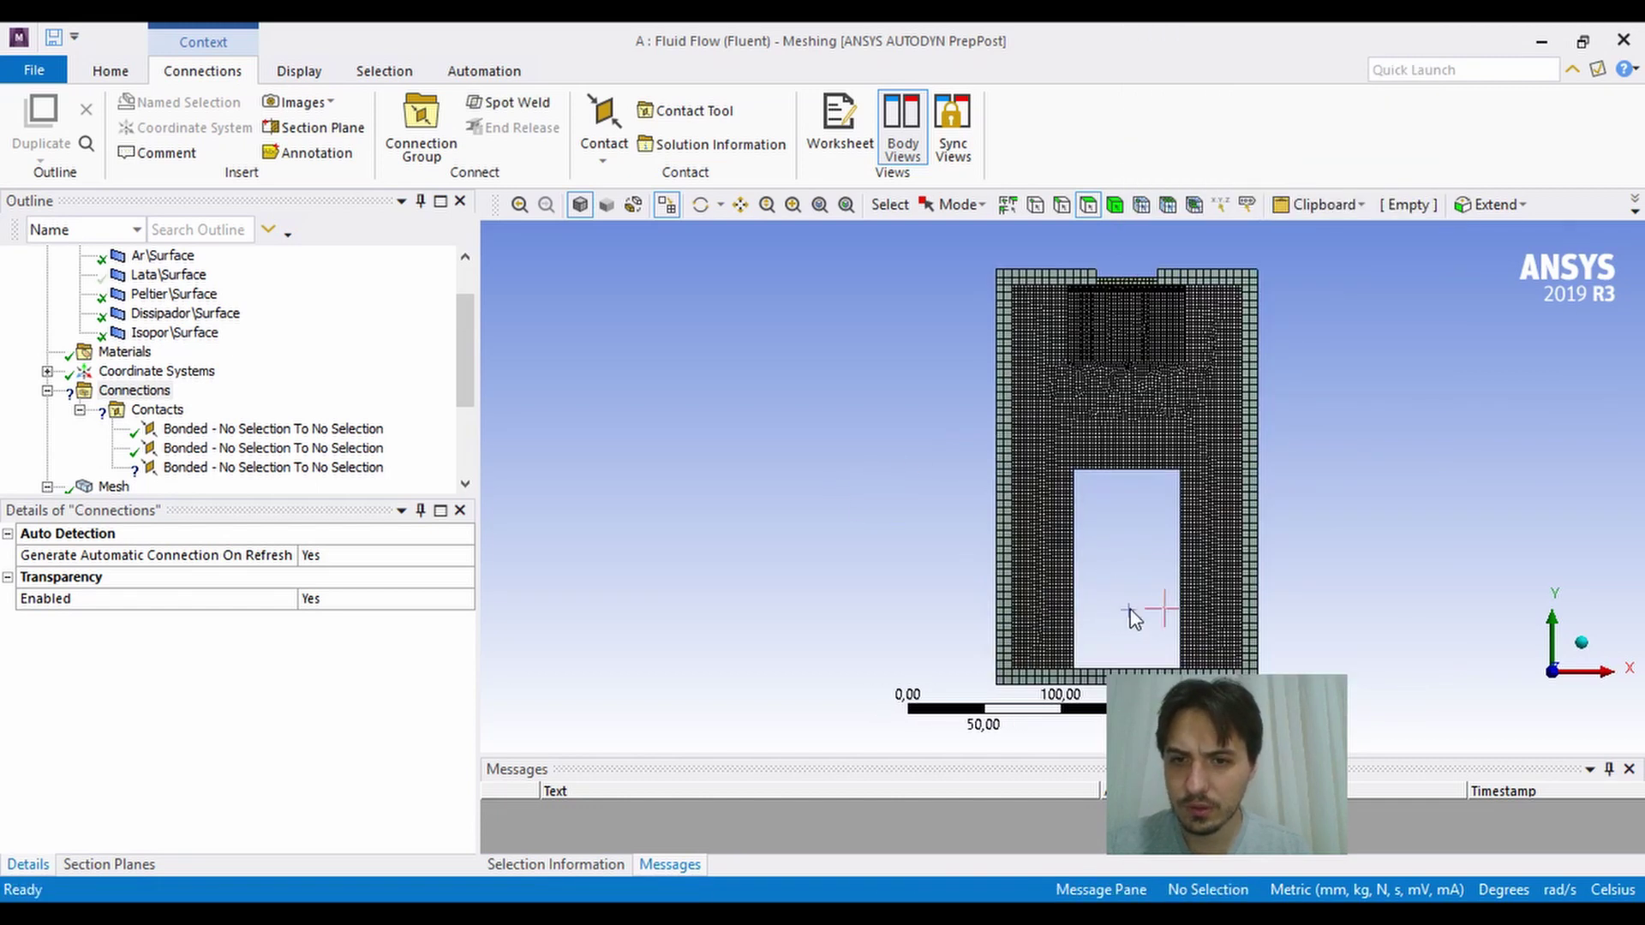
{"action": "middle_click_drag", "start_coordinate": [1128, 595], "coordinate": [1077, 471], "text": "ctrl"}
{"action": "scroll", "coordinate": [1070, 514], "scroll_direction": "up", "scroll_amount": 3}
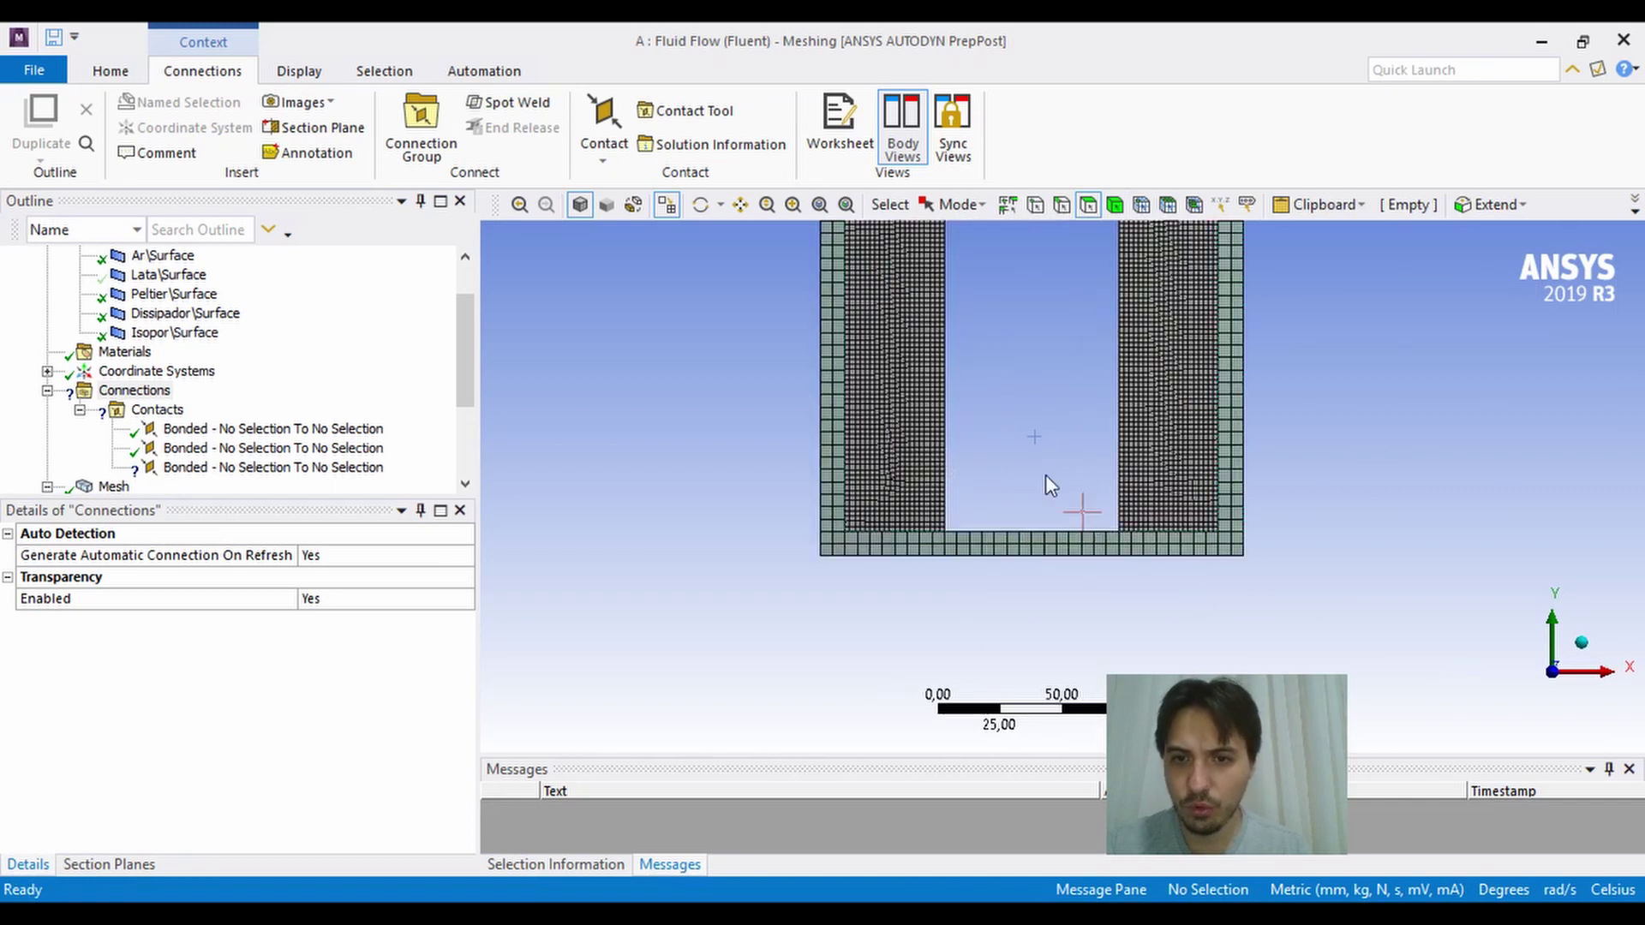
{"action": "left_click", "coordinate": [1040, 532]}
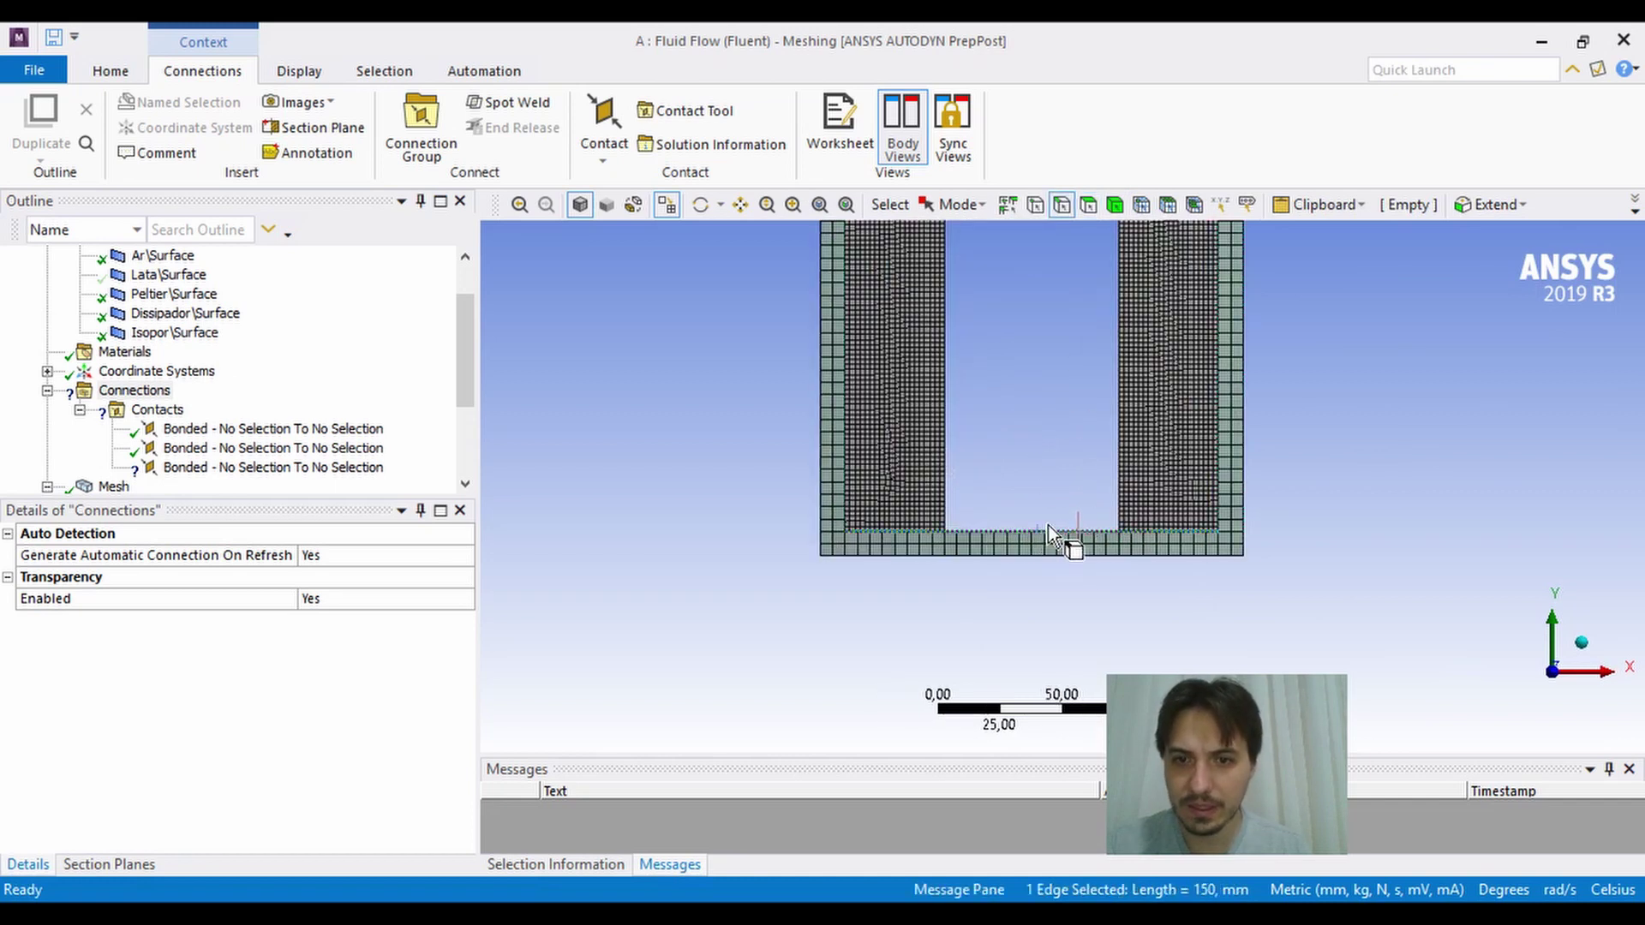
{"action": "key", "text": "n"}
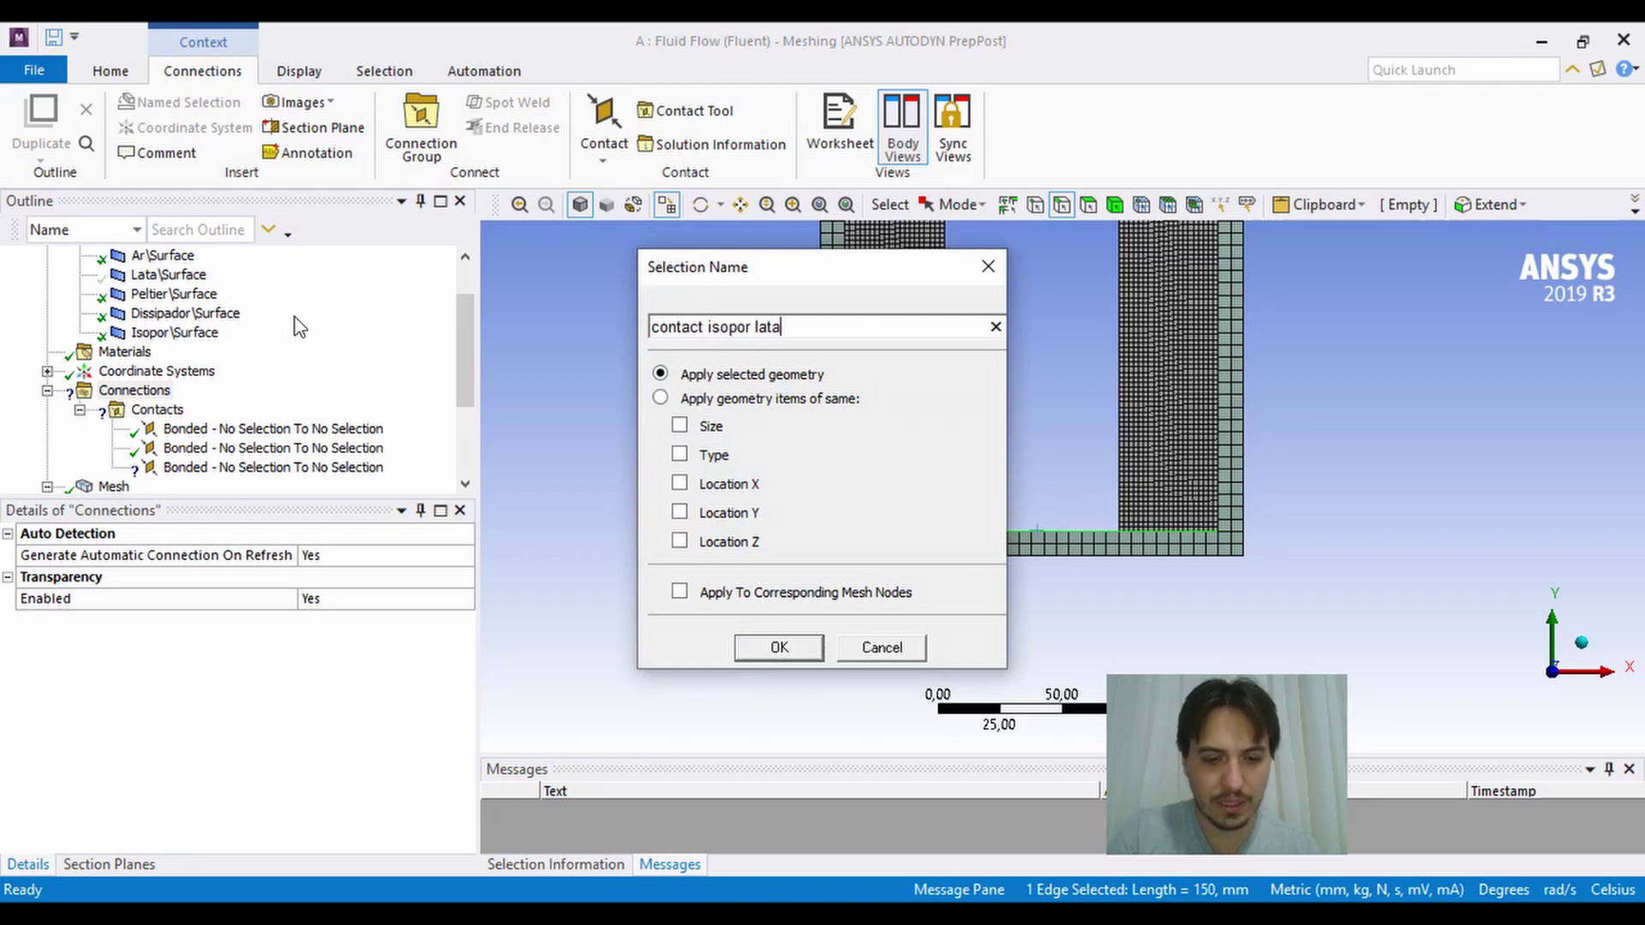
{"action": "key", "text": "Return"}
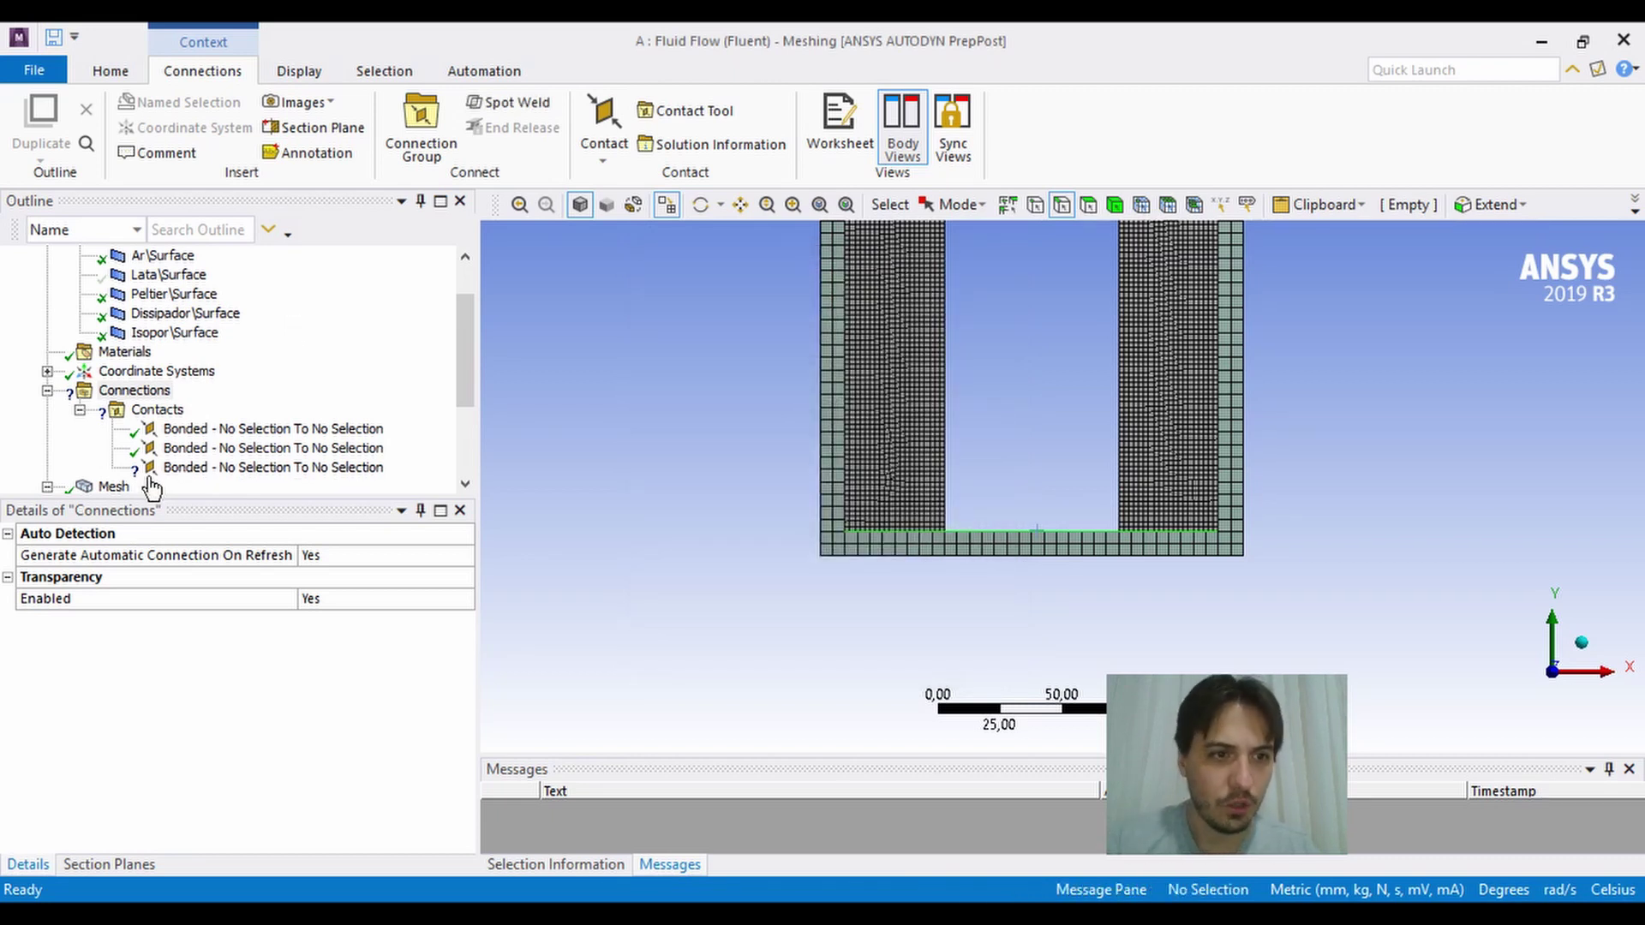
Set the third contact region's target side to the named selection "contact isopor lata".
{"action": "left_click", "coordinate": [273, 467]}
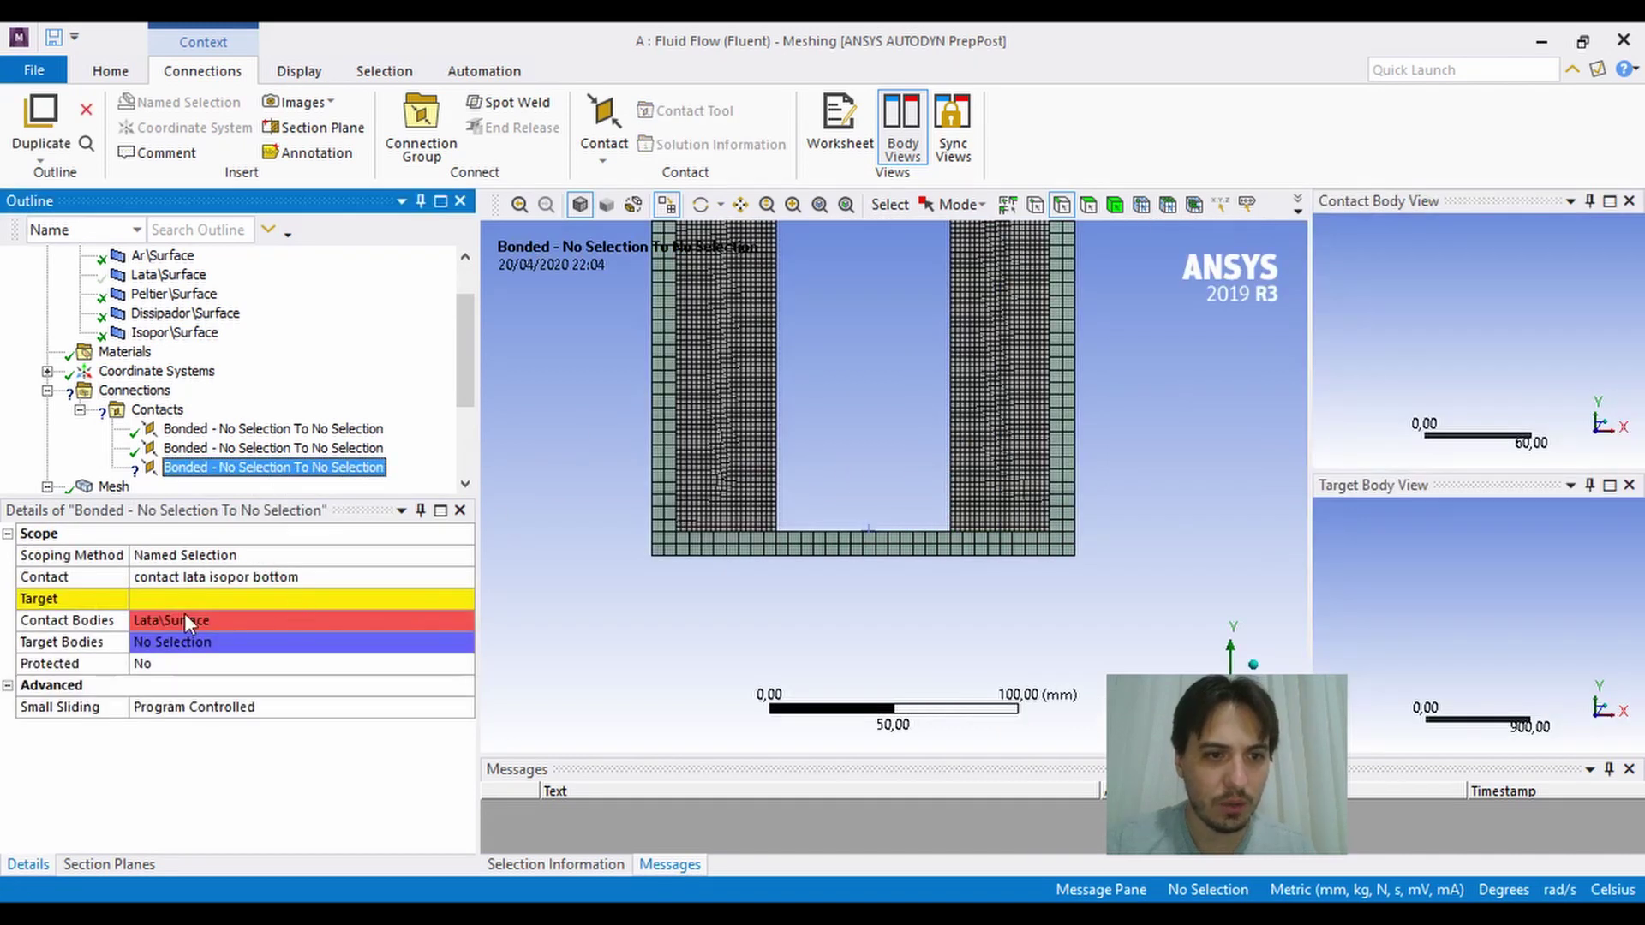
{"action": "left_click", "coordinate": [210, 598]}
{"action": "left_click", "coordinate": [462, 599]}
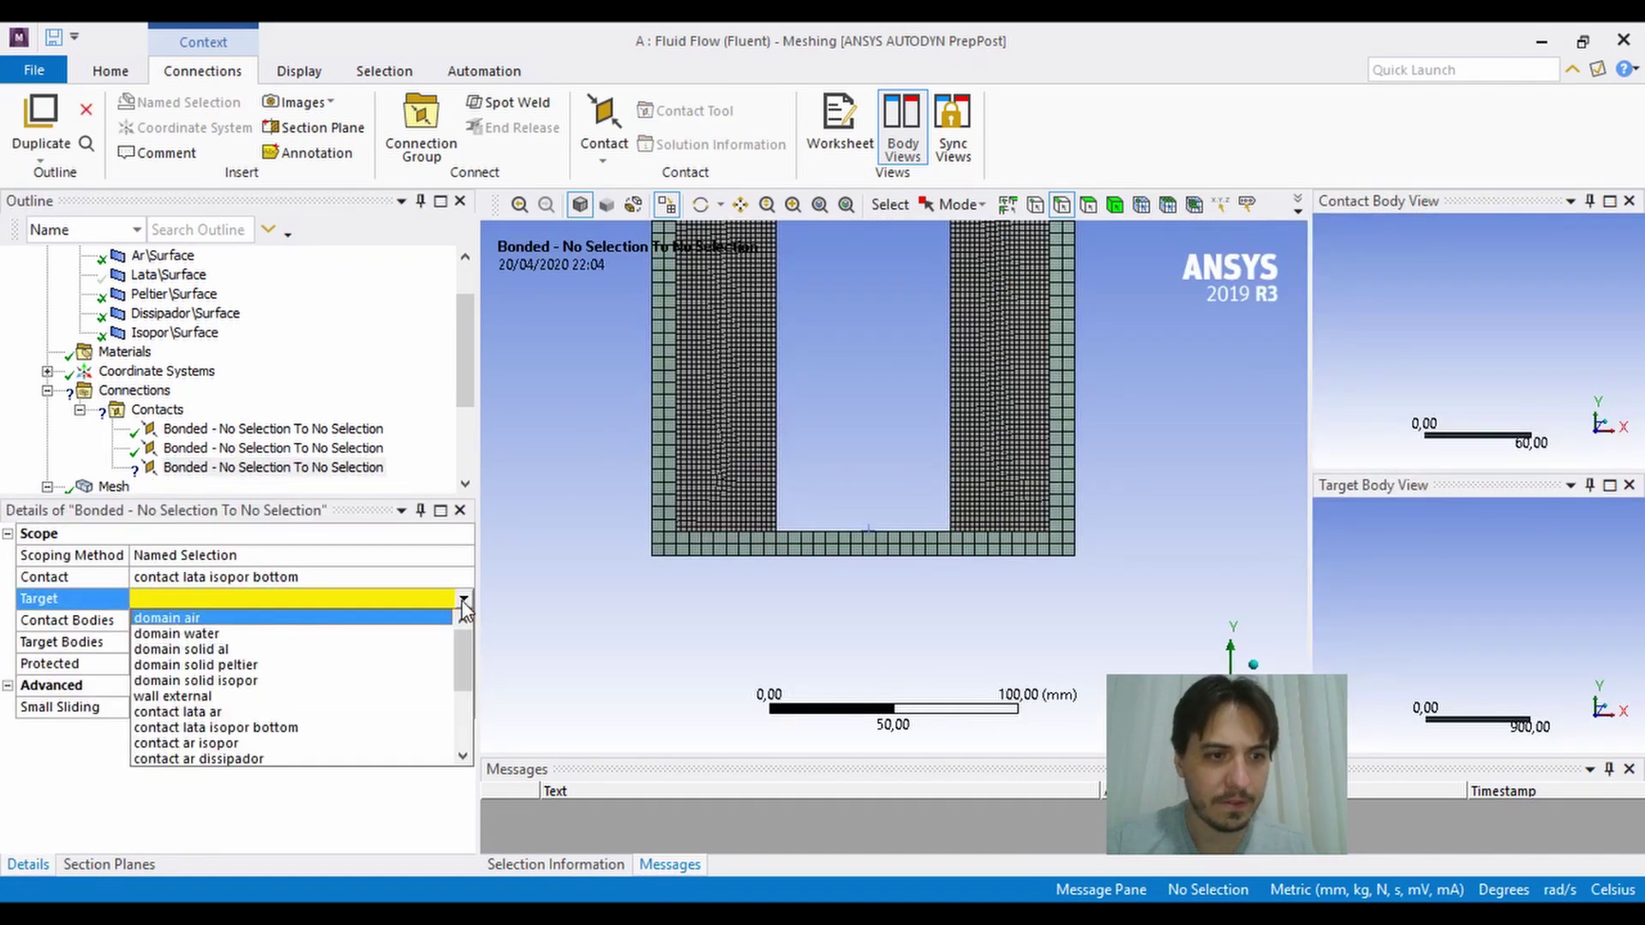
{"action": "left_click_drag", "start_coordinate": [465, 660], "coordinate": [498, 801]}
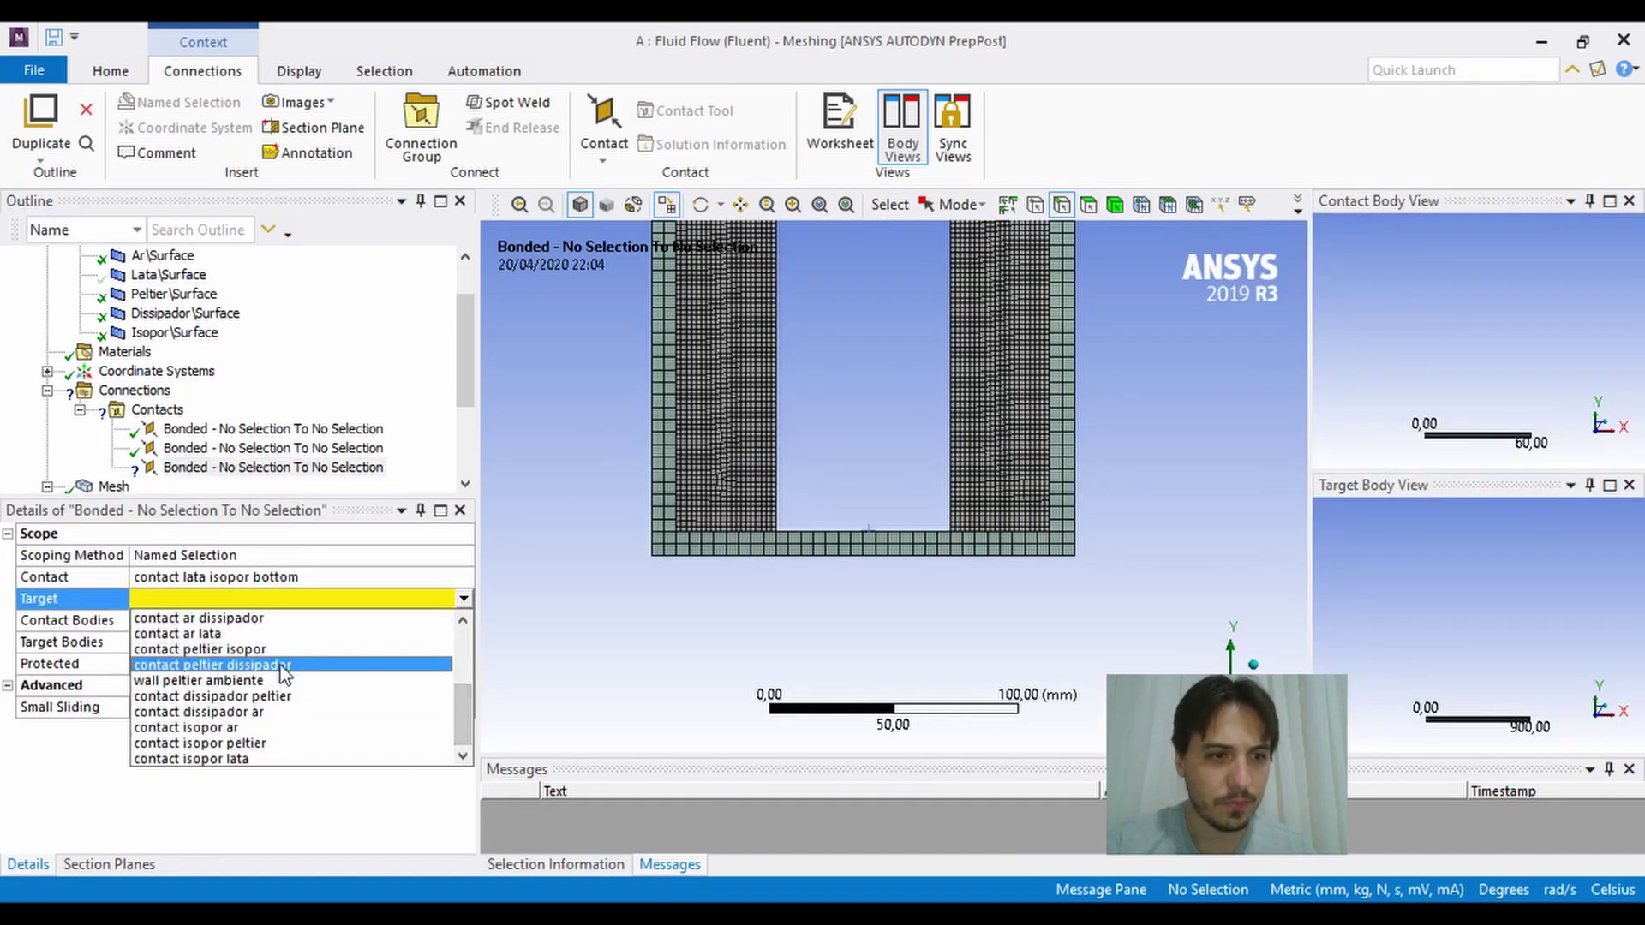
{"action": "left_click", "coordinate": [231, 759]}
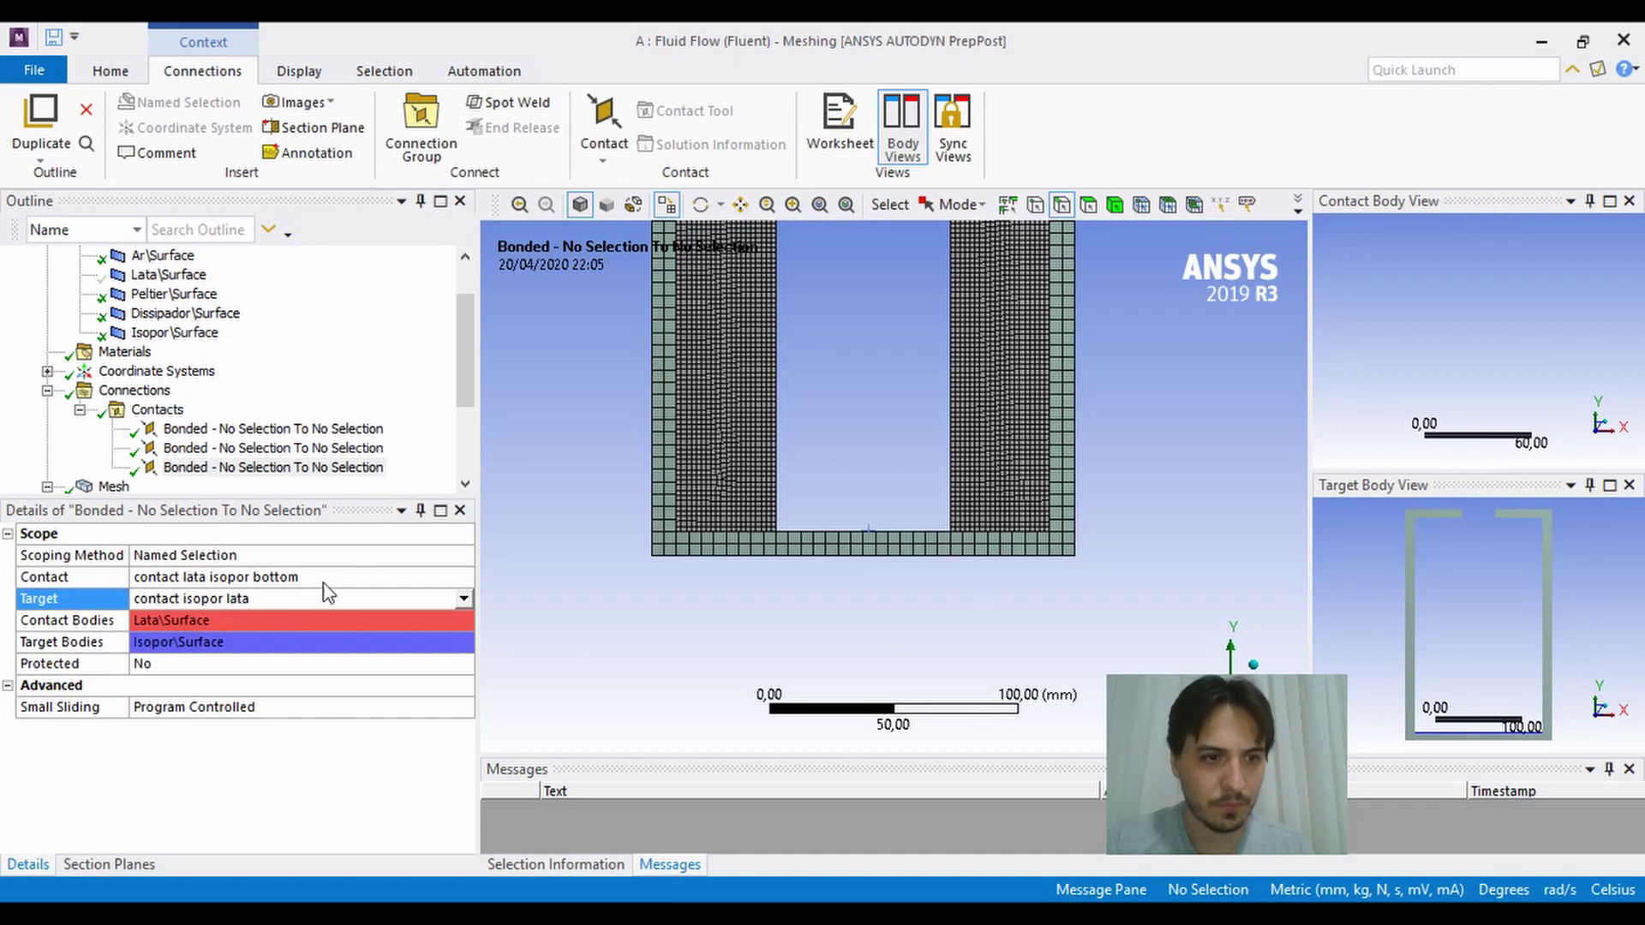
{"action": "left_click", "coordinate": [296, 577]}
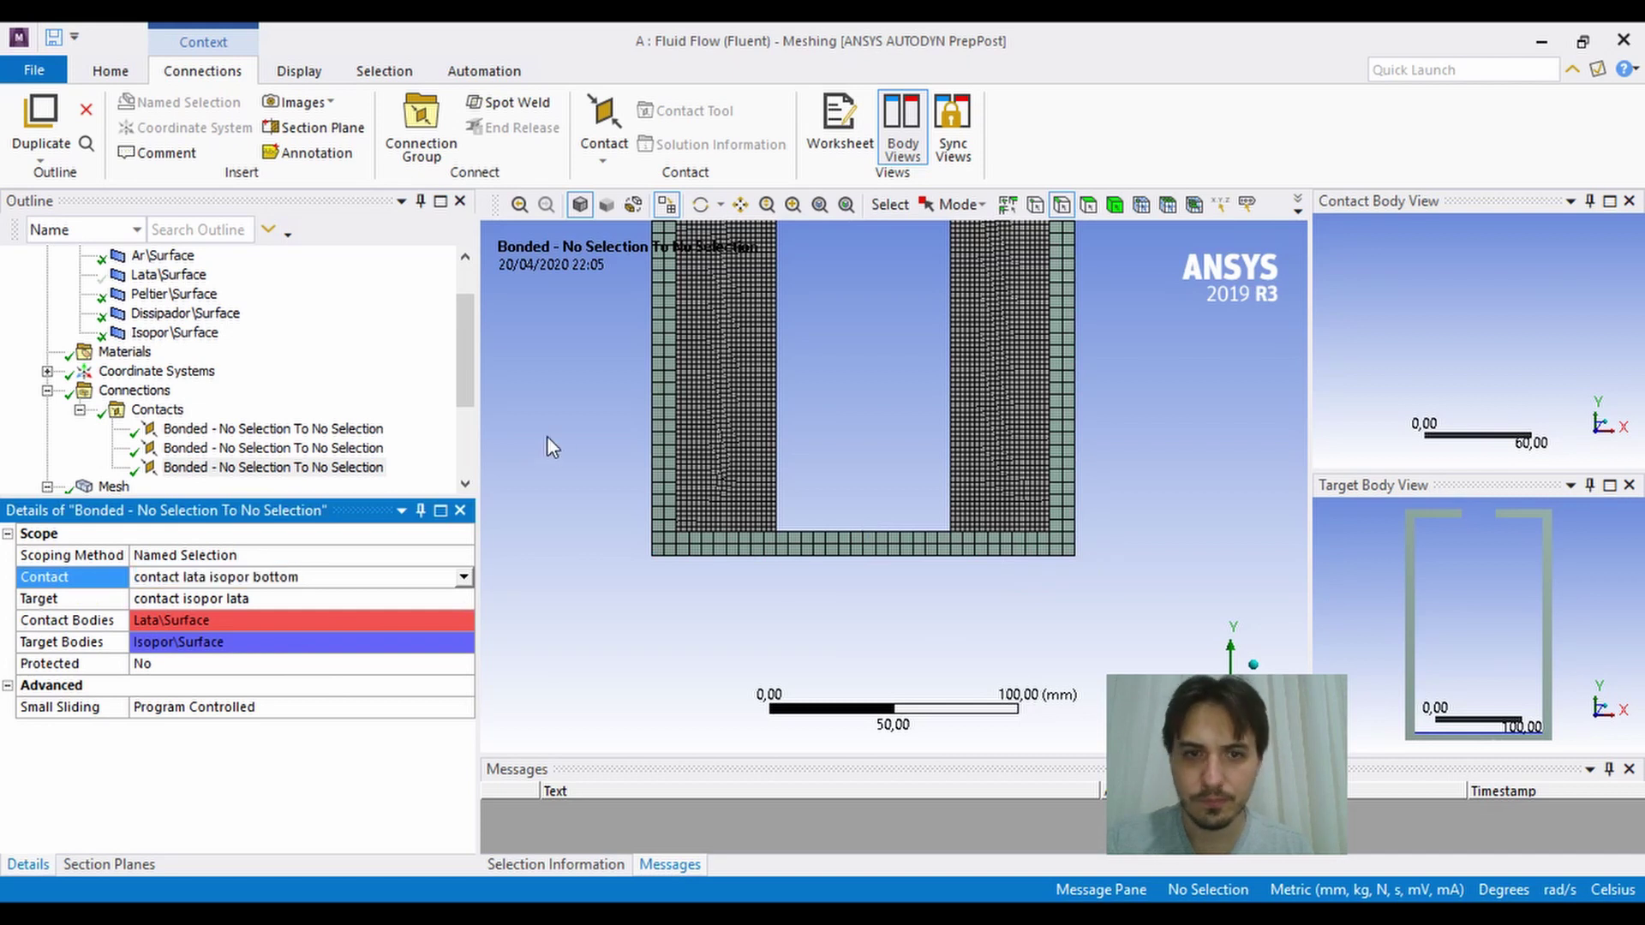
Insert a fourth manual contact region under Contacts.
{"action": "right_click", "coordinate": [150, 410]}
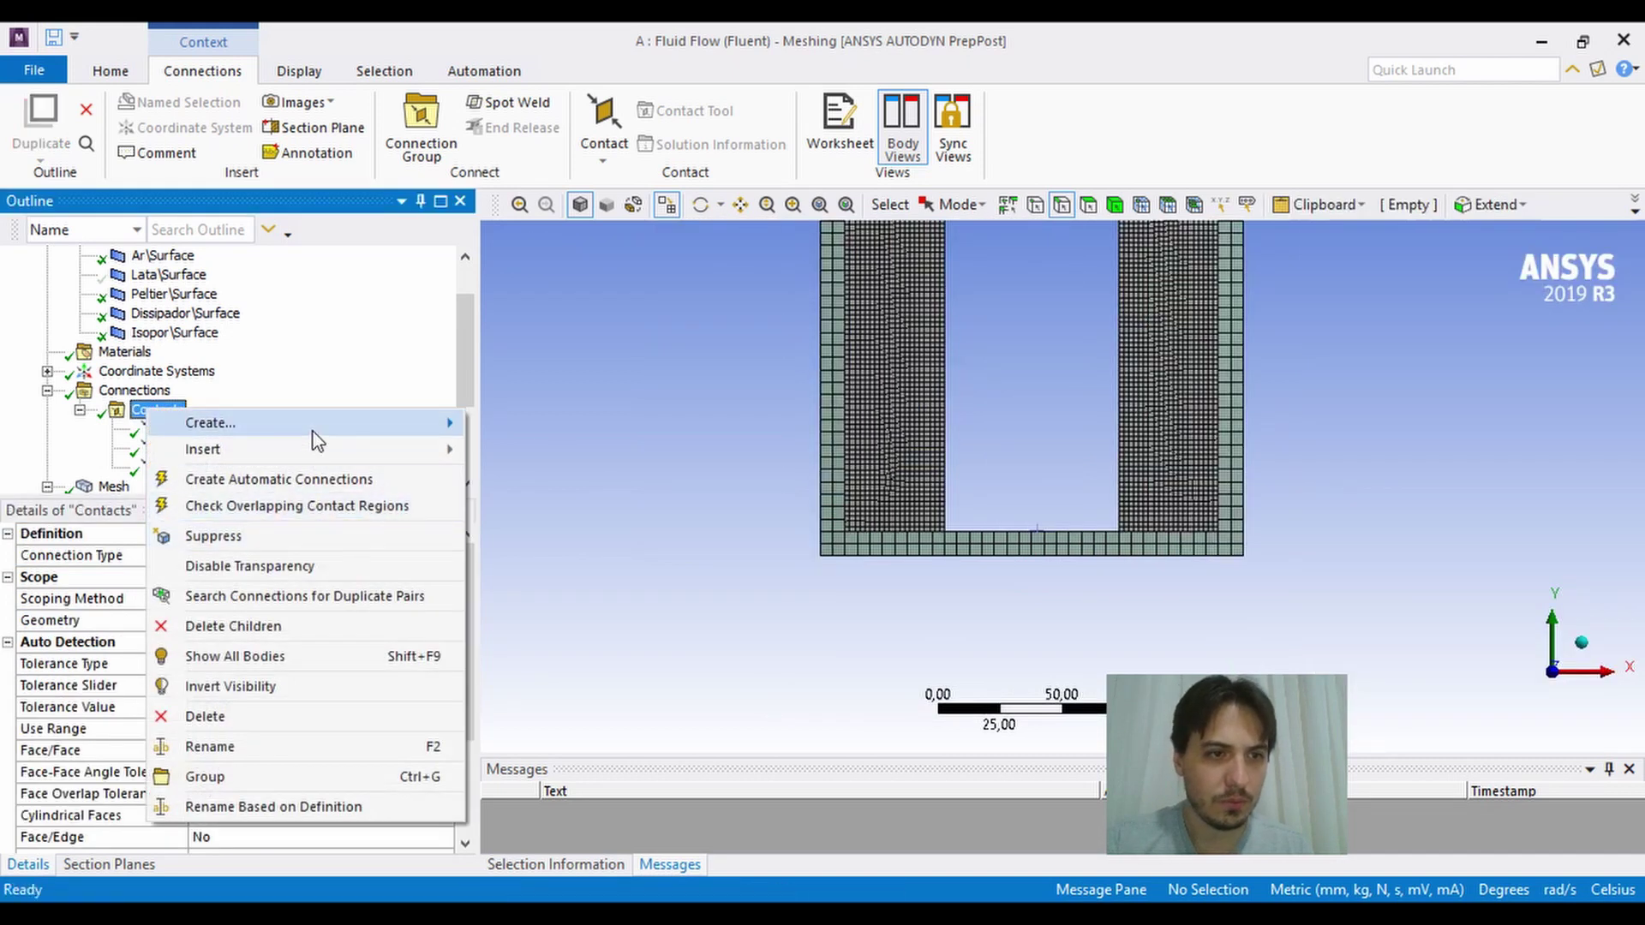
{"action": "mouse_move", "coordinate": [312, 452]}
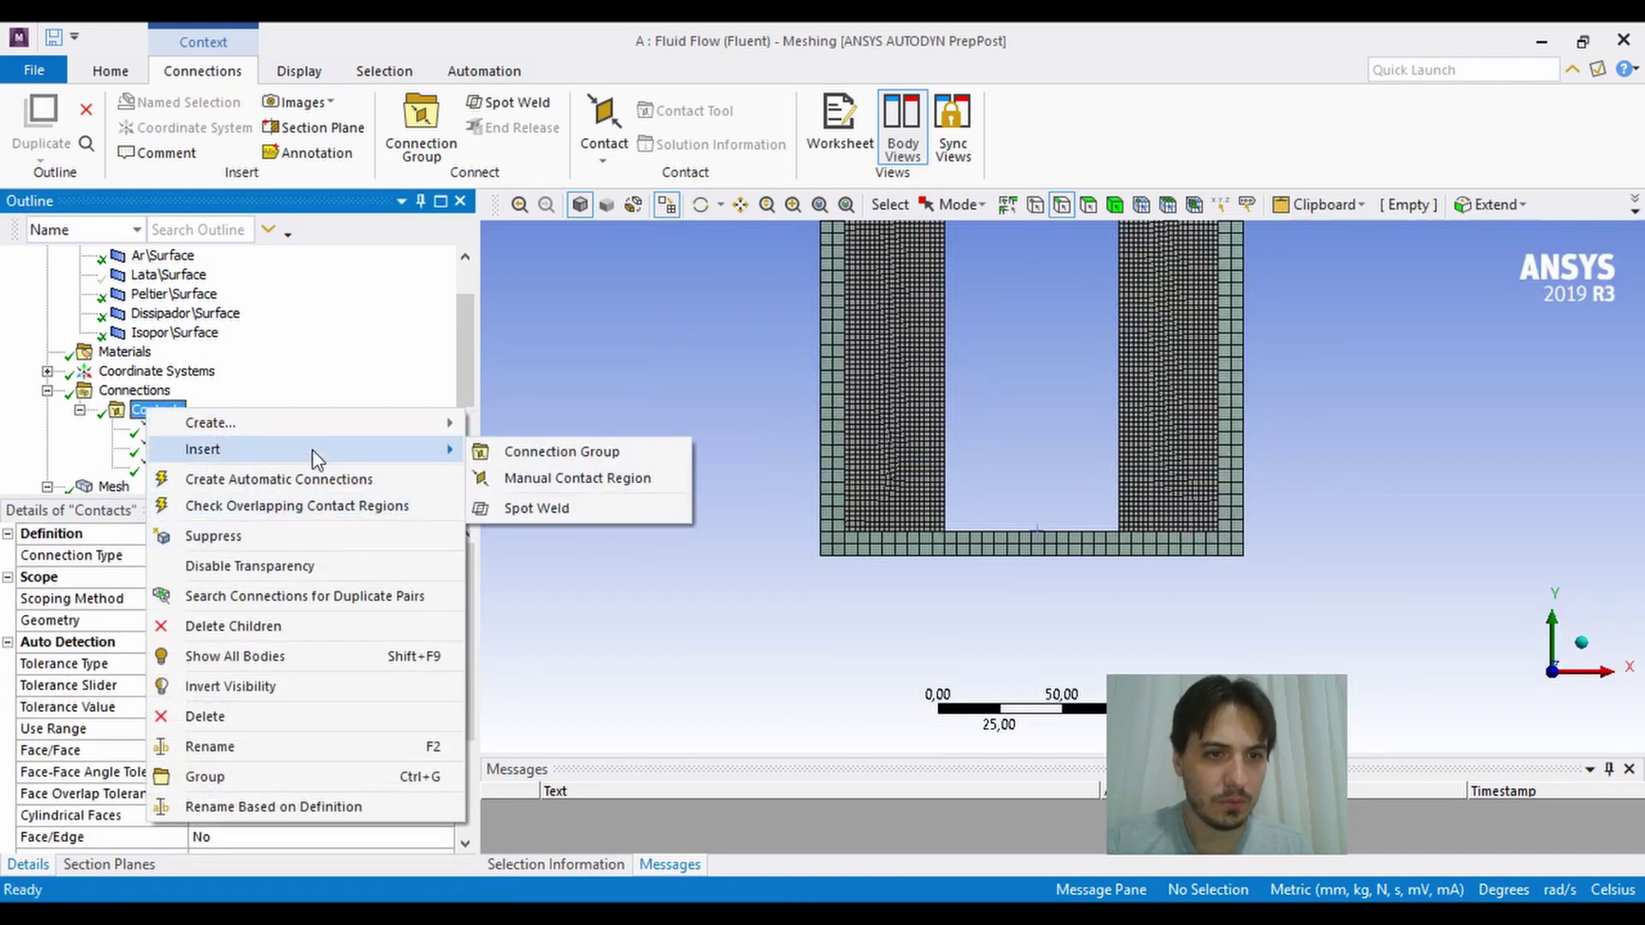
{"action": "left_click", "coordinate": [622, 479]}
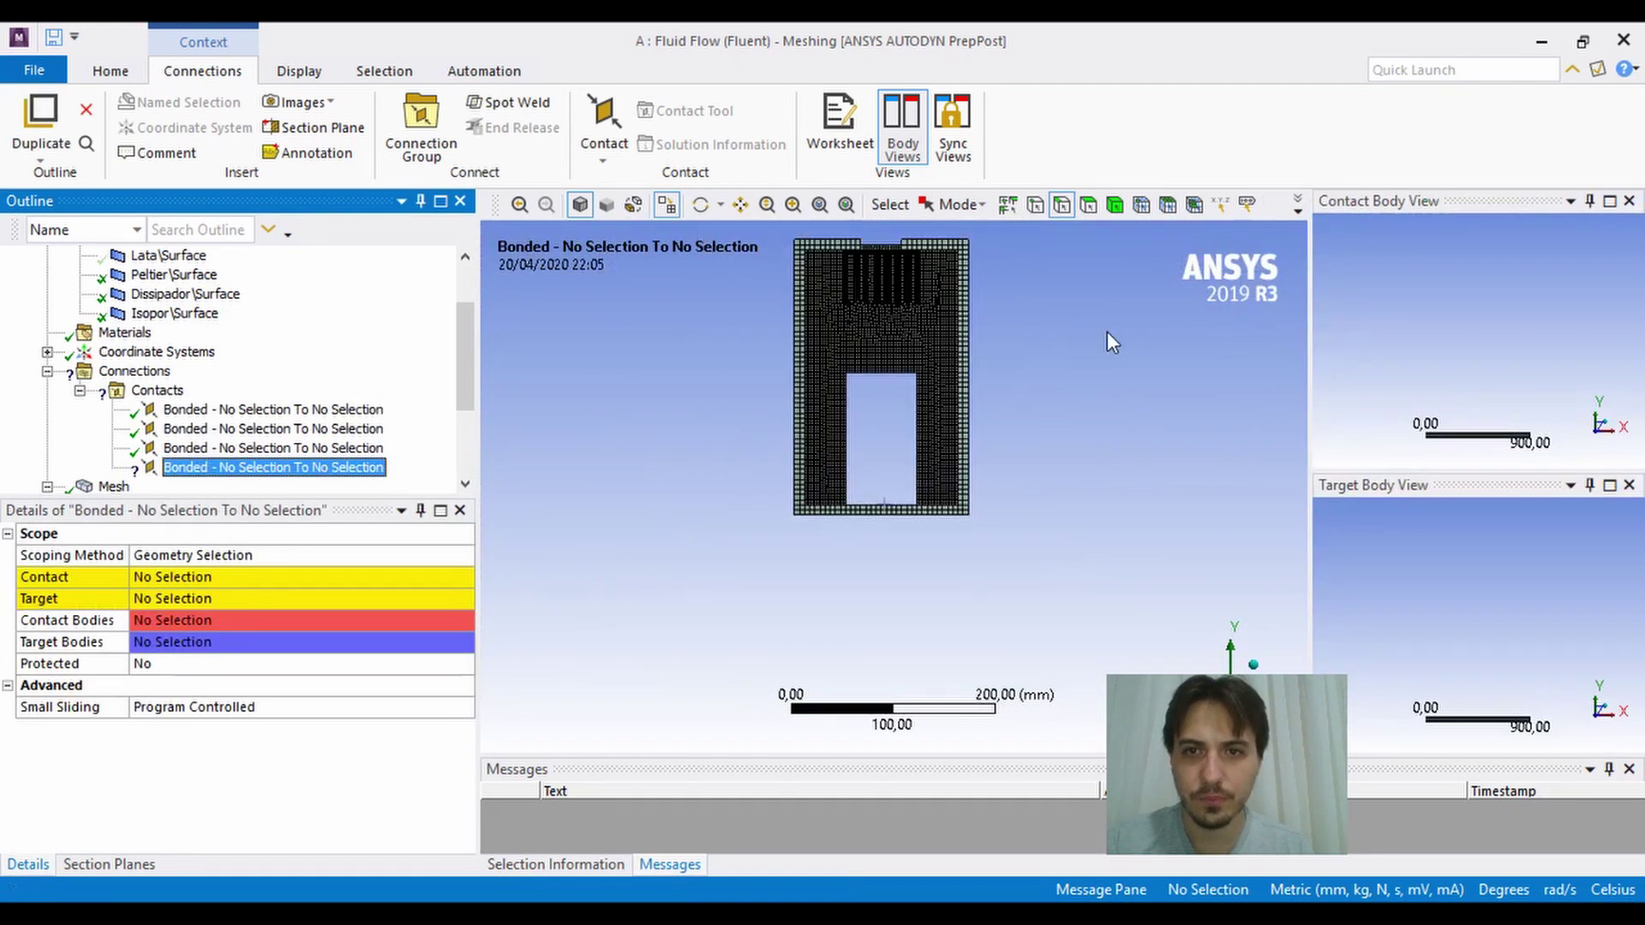
Show all bodies again and frame the upper part of the cooler with the heat sink.
{"action": "right_click", "coordinate": [1029, 334]}
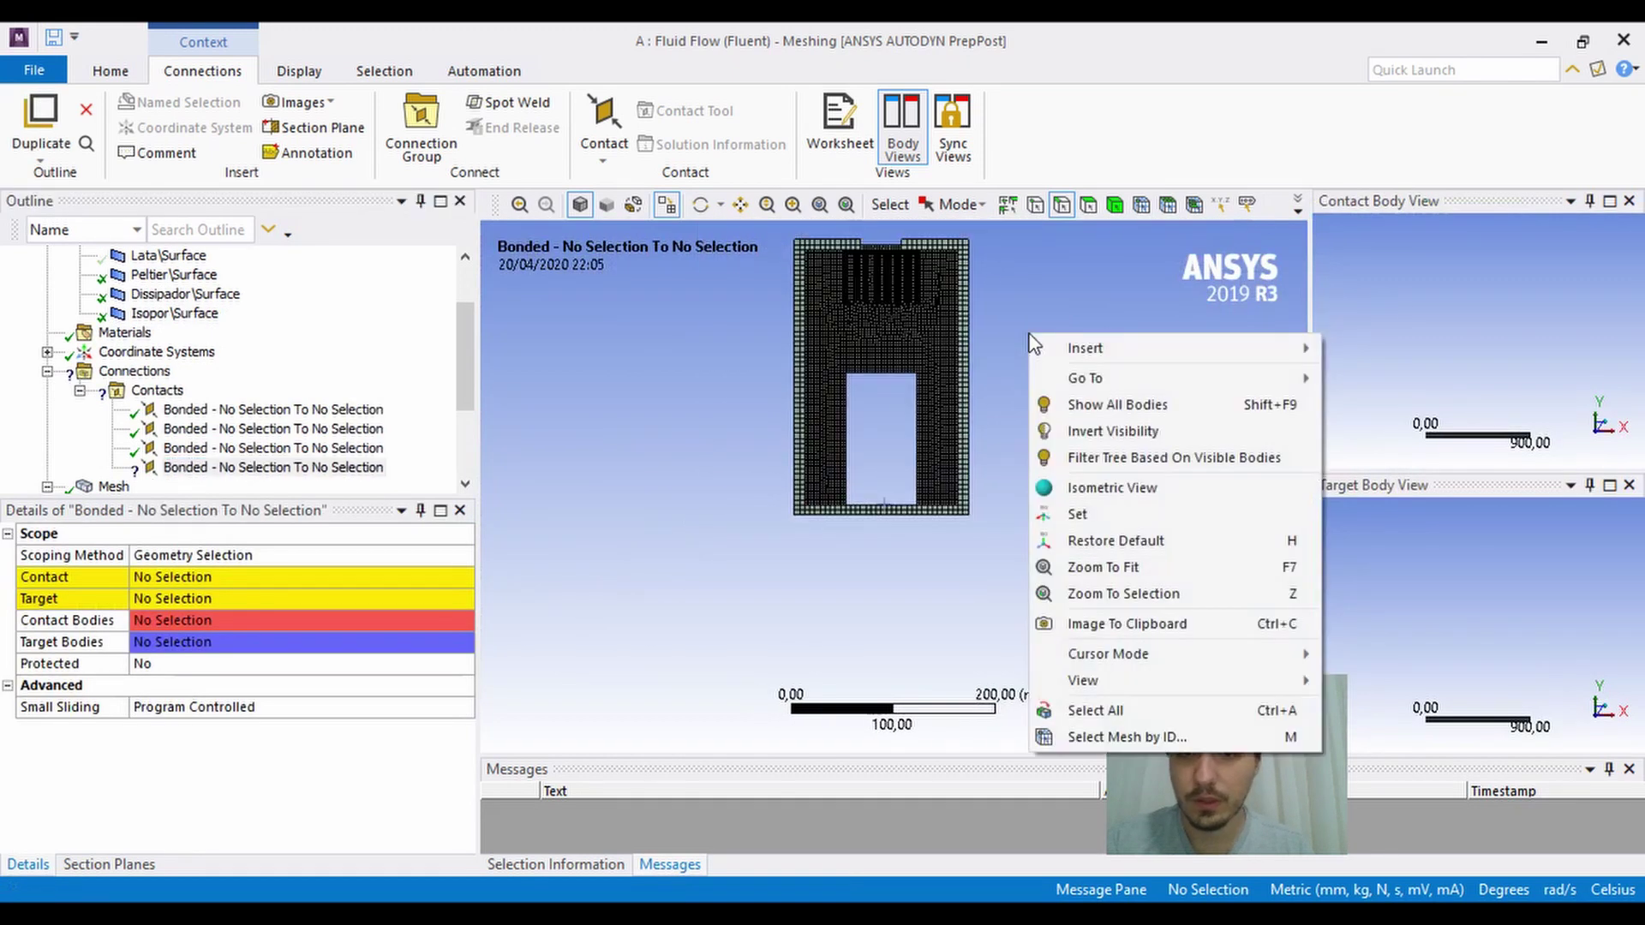
{"action": "left_click", "coordinate": [1184, 415]}
{"action": "scroll", "coordinate": [862, 275], "scroll_direction": "up", "scroll_amount": 2}
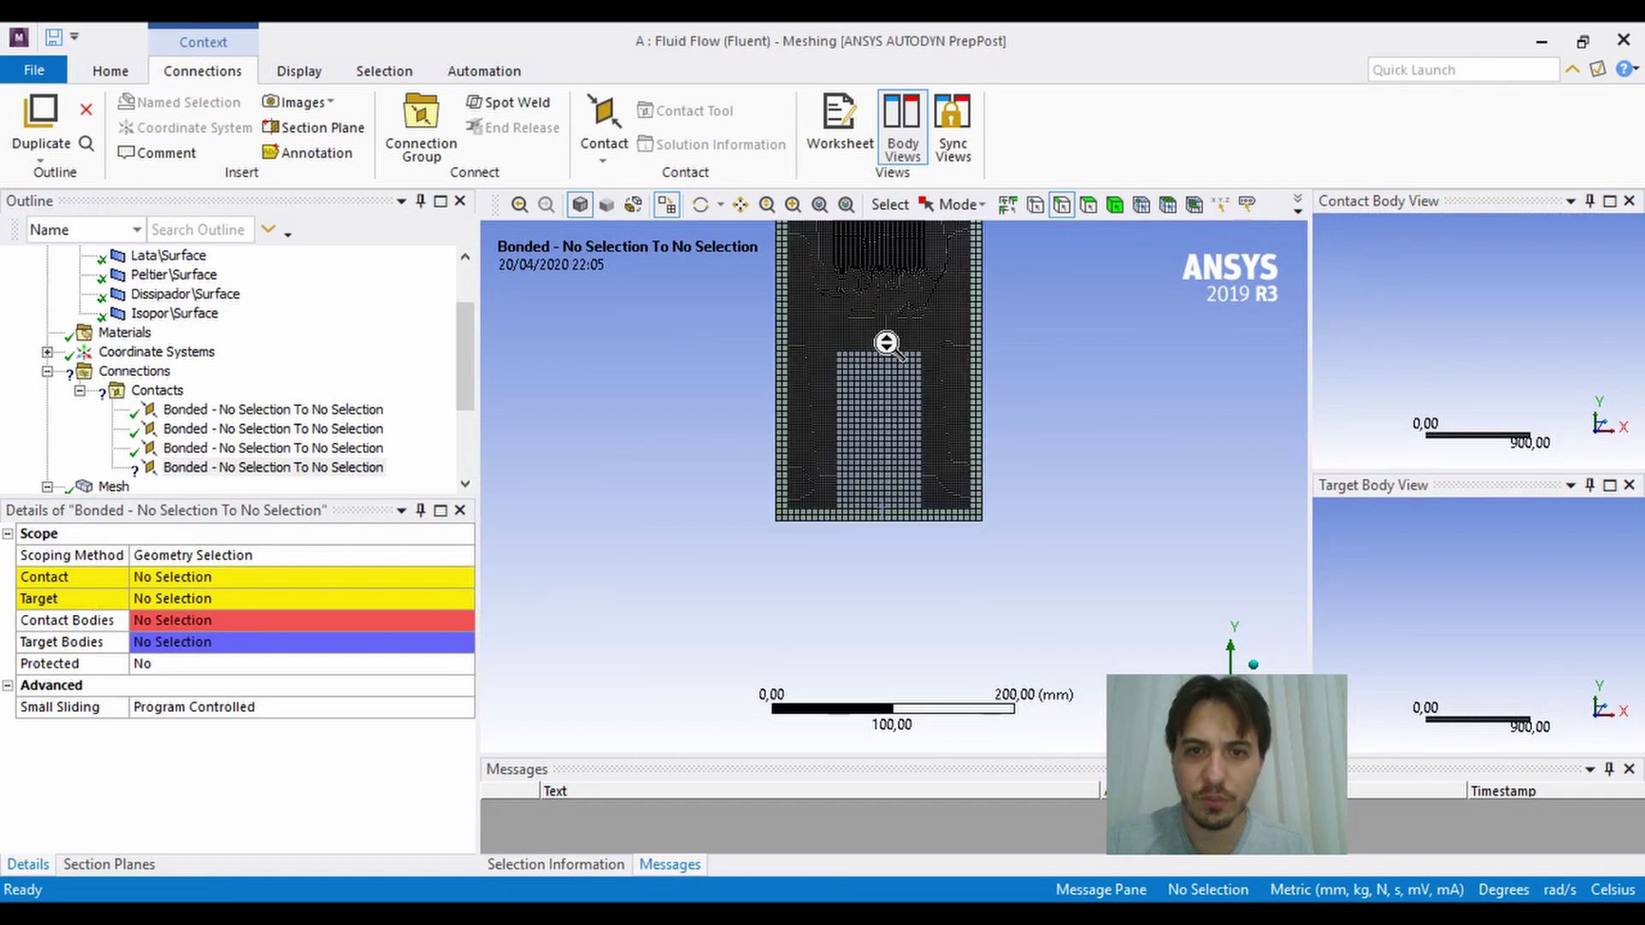
{"action": "middle_click_drag", "start_coordinate": [1128, 337], "coordinate": [1203, 467], "text": "ctrl"}
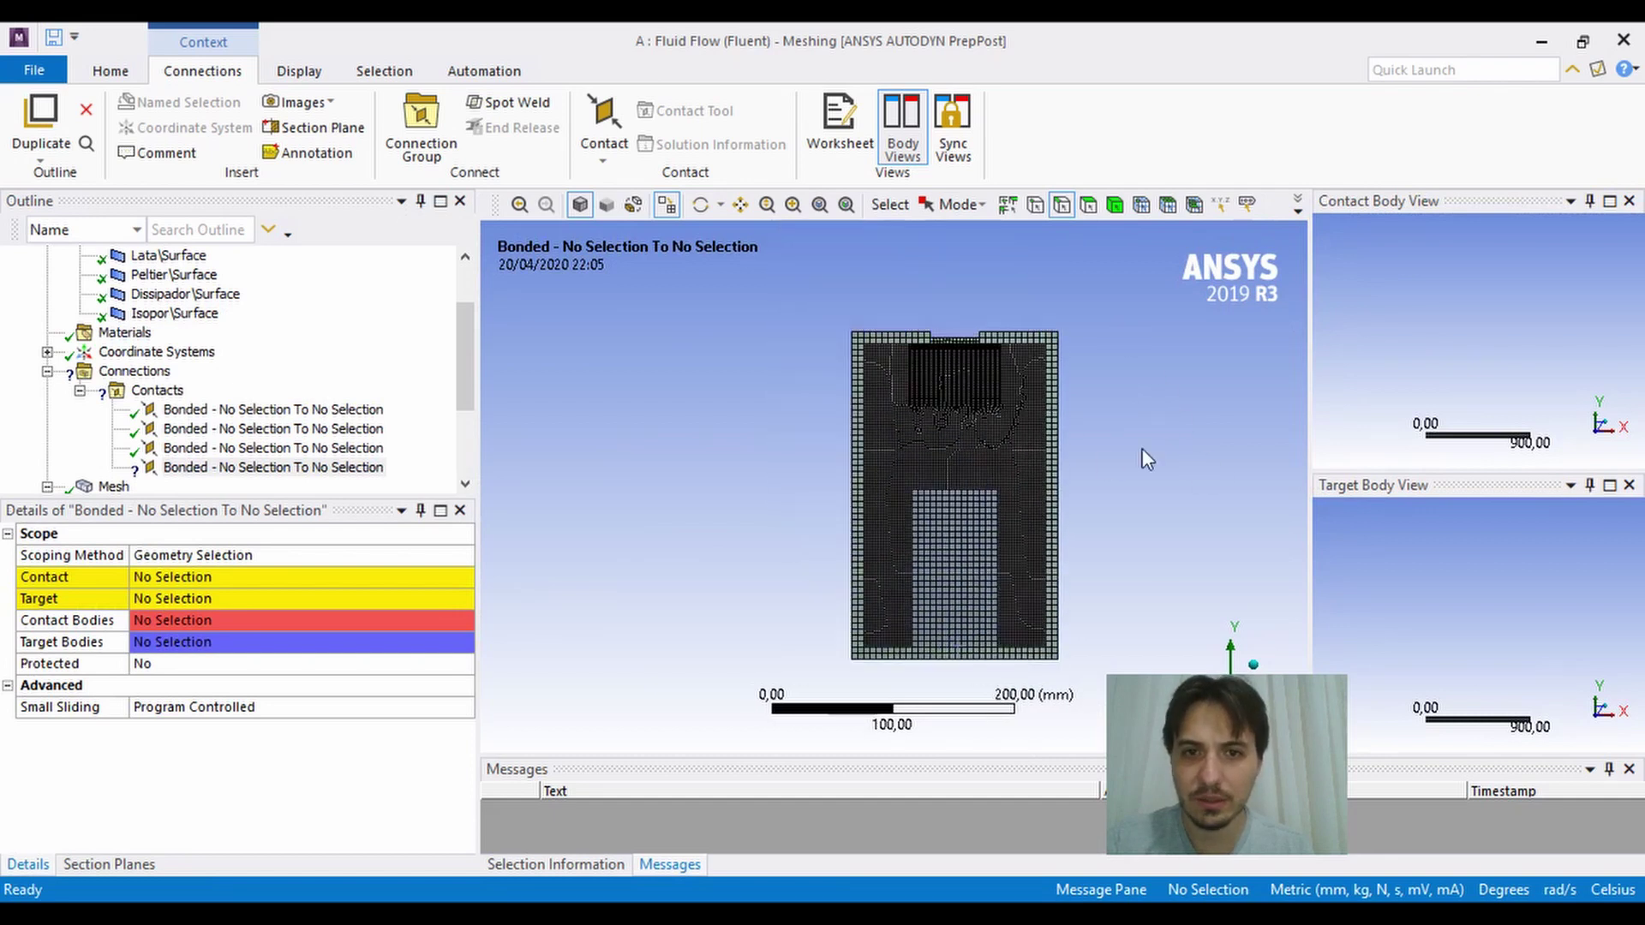
{"action": "scroll", "coordinate": [928, 392], "scroll_direction": "up", "scroll_amount": 4}
{"action": "middle_click_drag", "start_coordinate": [742, 363], "coordinate": [655, 455], "text": "ctrl"}
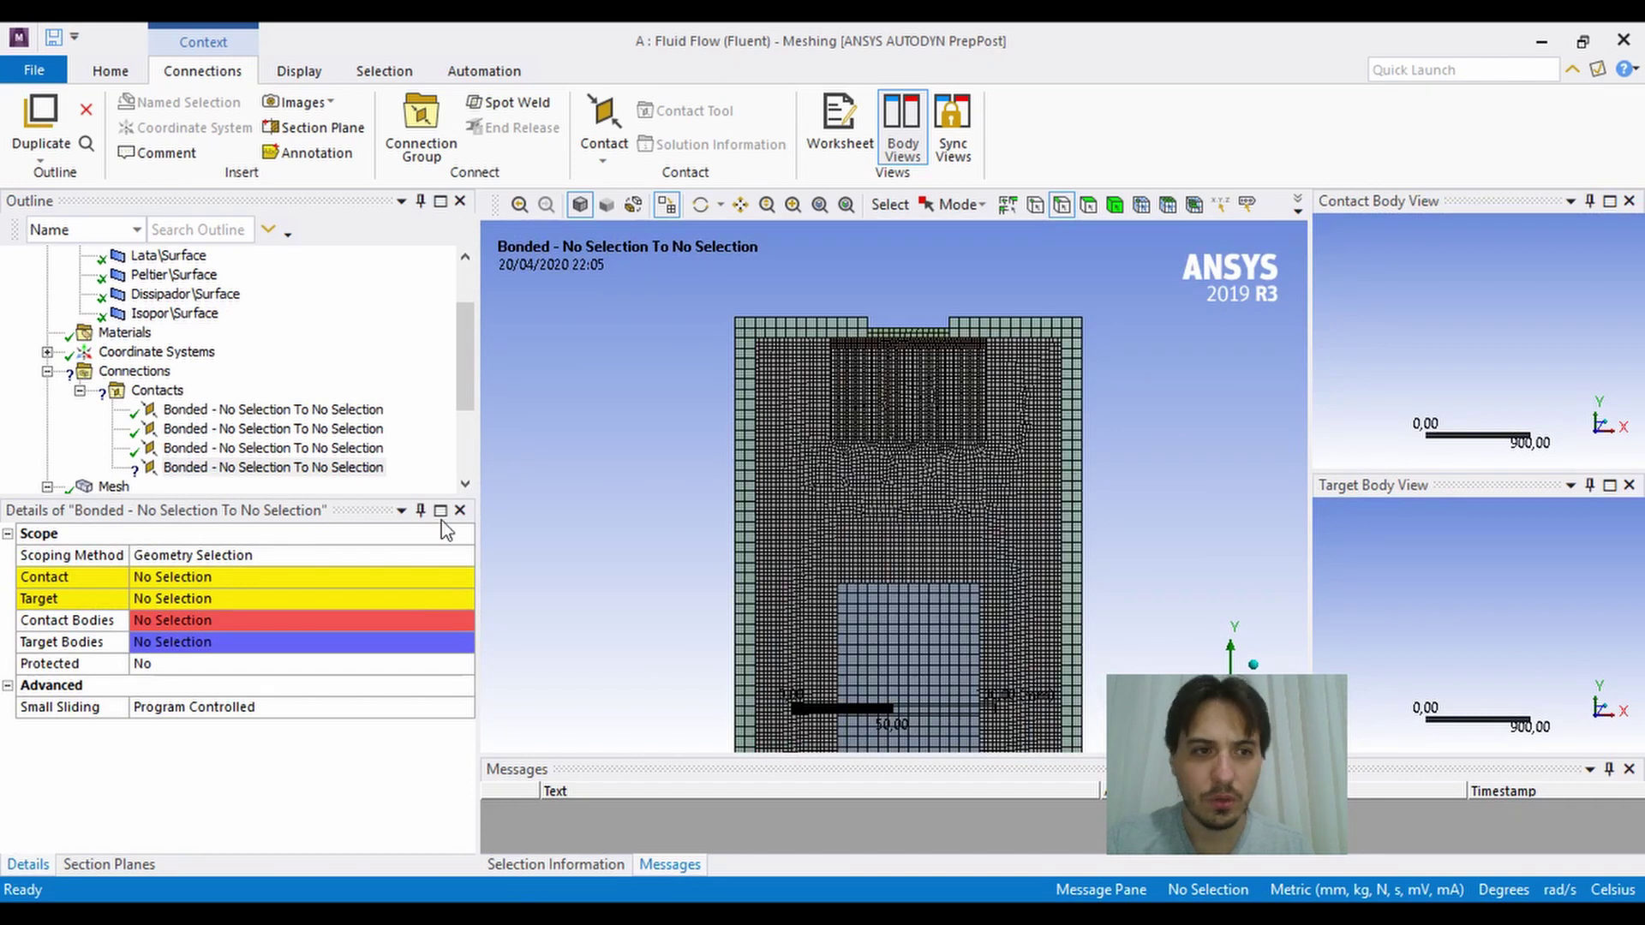
Review the scoping of the three defined contact regions and return to the unscoped fourth region.
{"action": "left_click", "coordinate": [345, 411]}
{"action": "left_click", "coordinate": [341, 429]}
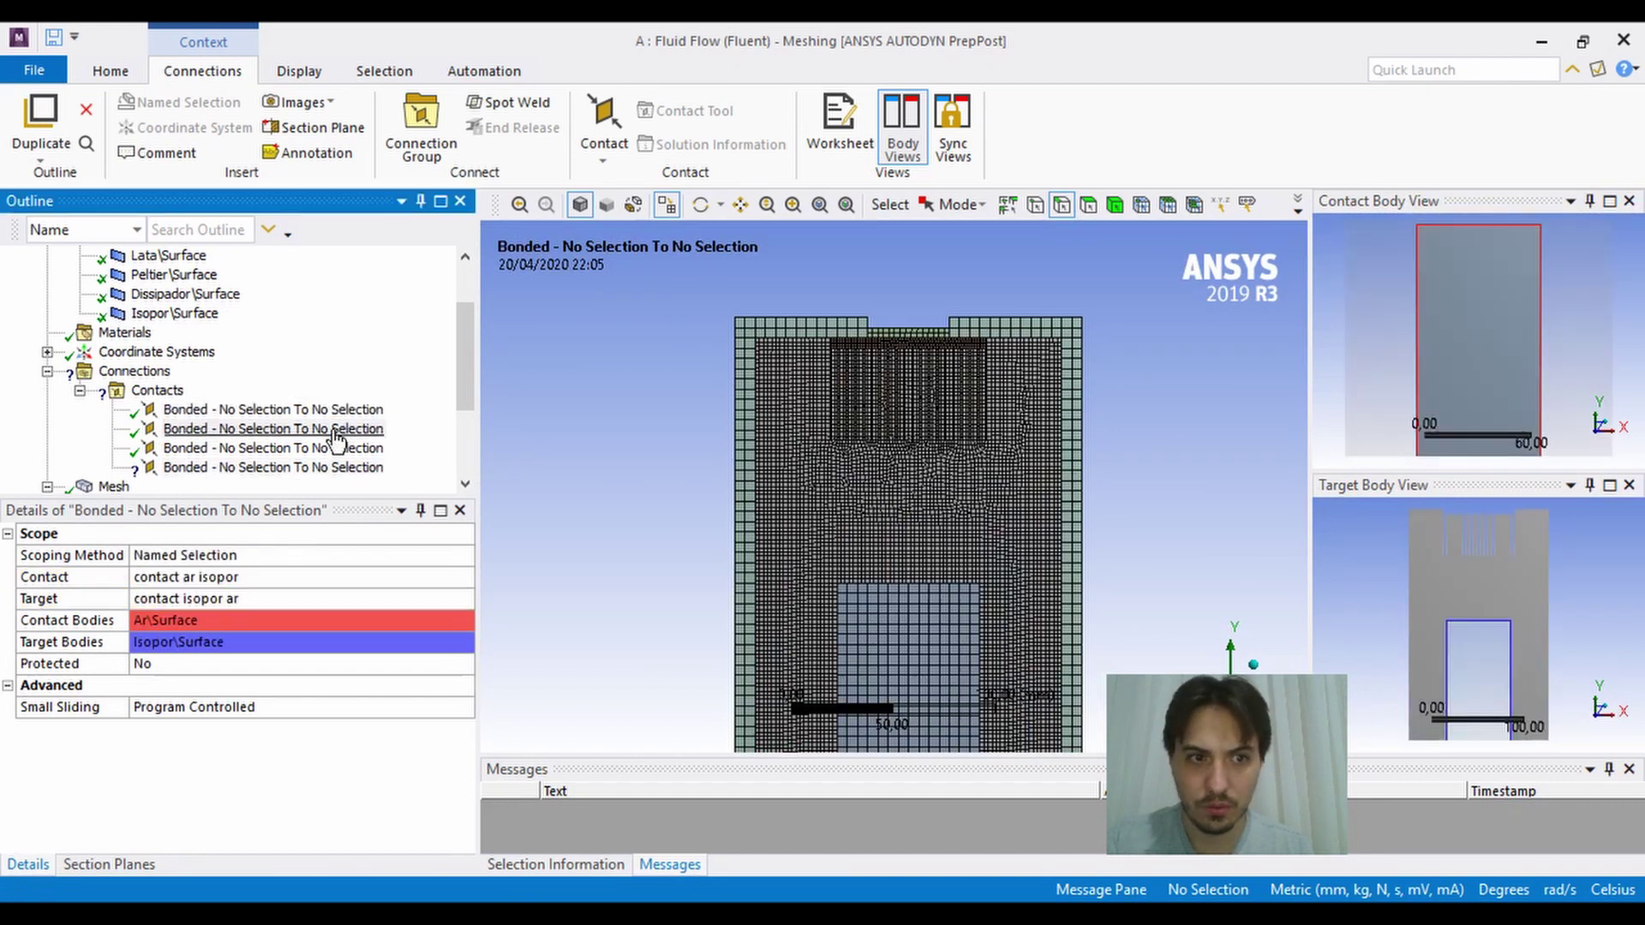
{"action": "left_click", "coordinate": [333, 448]}
{"action": "left_click", "coordinate": [331, 469]}
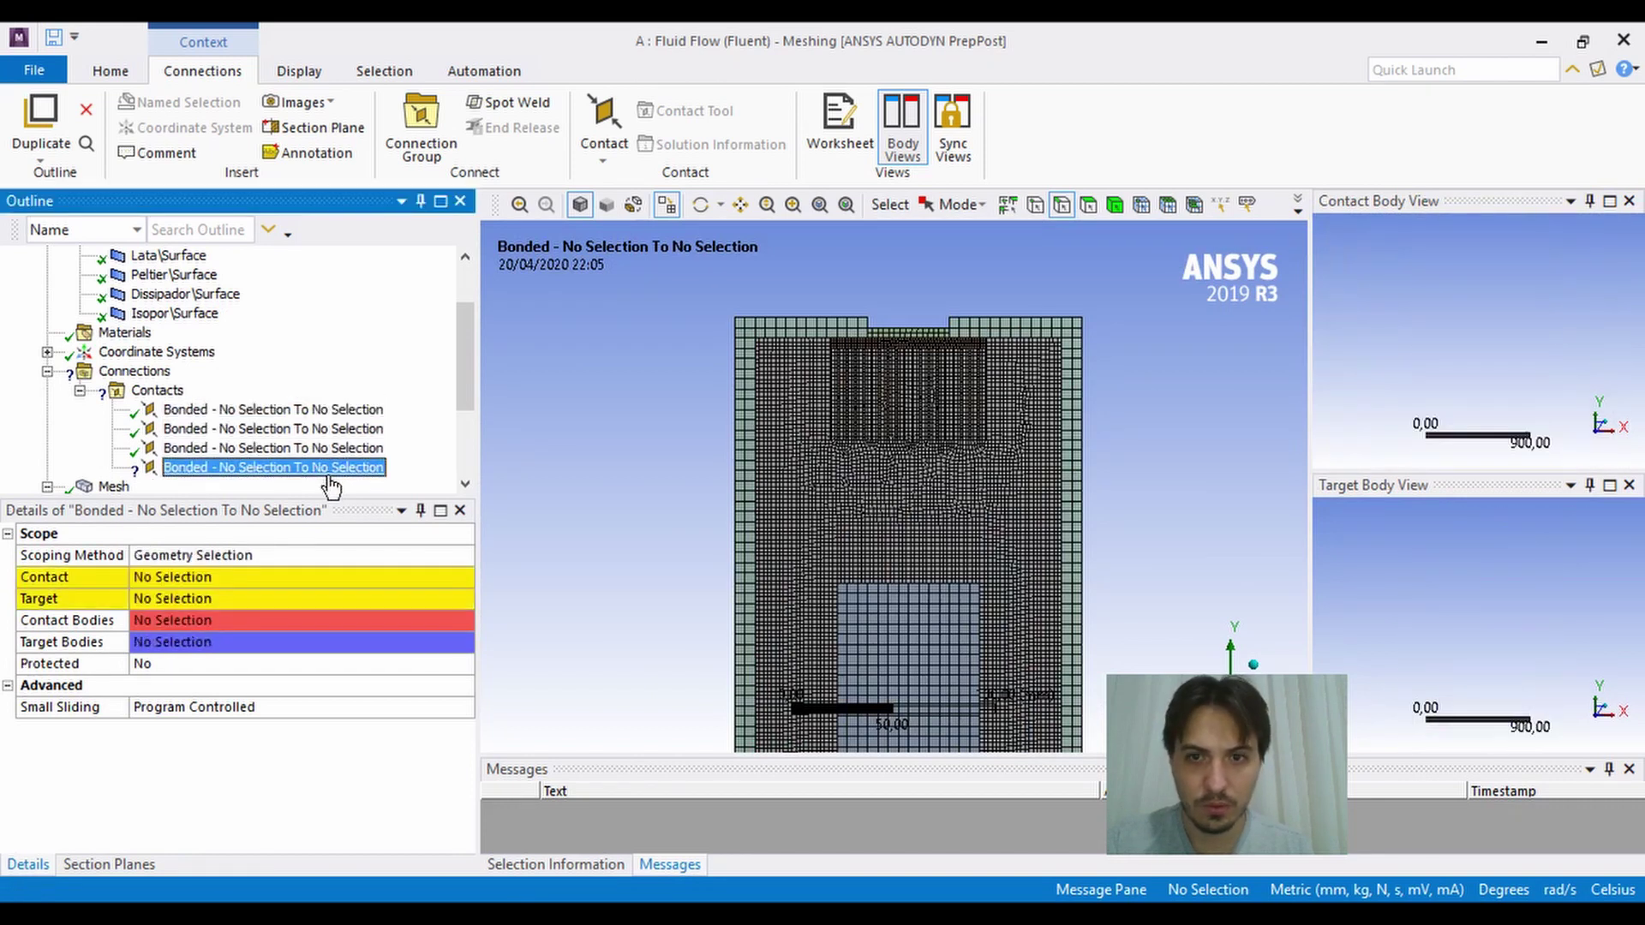
Scope the fourth contact region by named selection and set its contact side to "contact dissipador ar".
{"action": "left_click", "coordinate": [343, 410]}
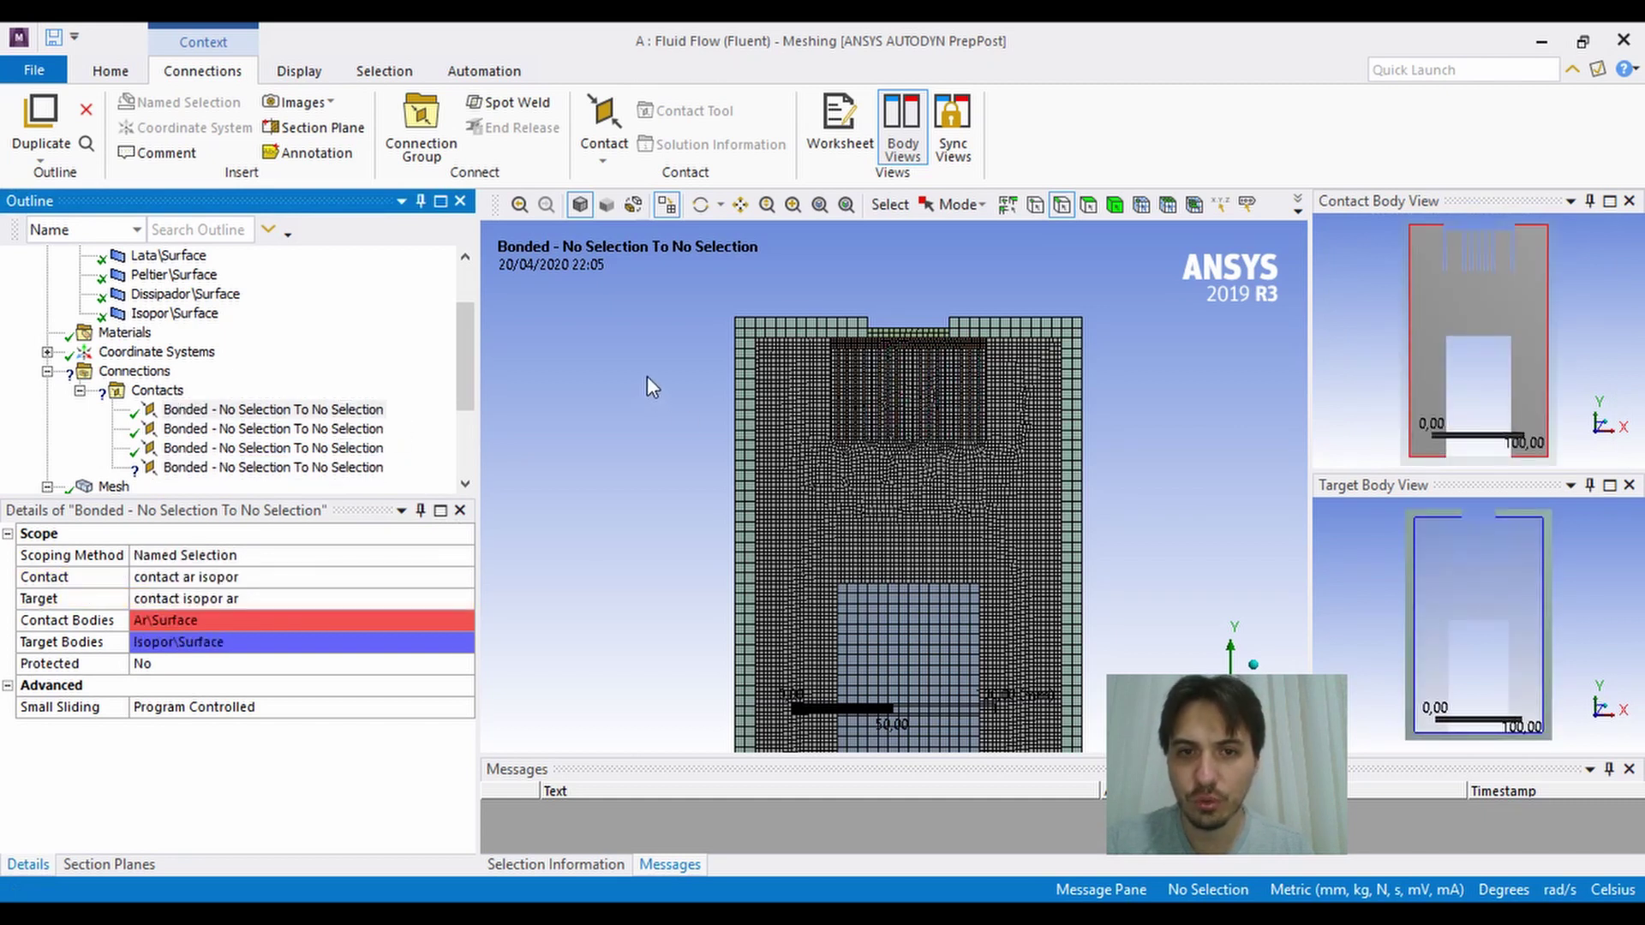
{"action": "left_click", "coordinate": [195, 448]}
{"action": "left_click", "coordinate": [195, 470]}
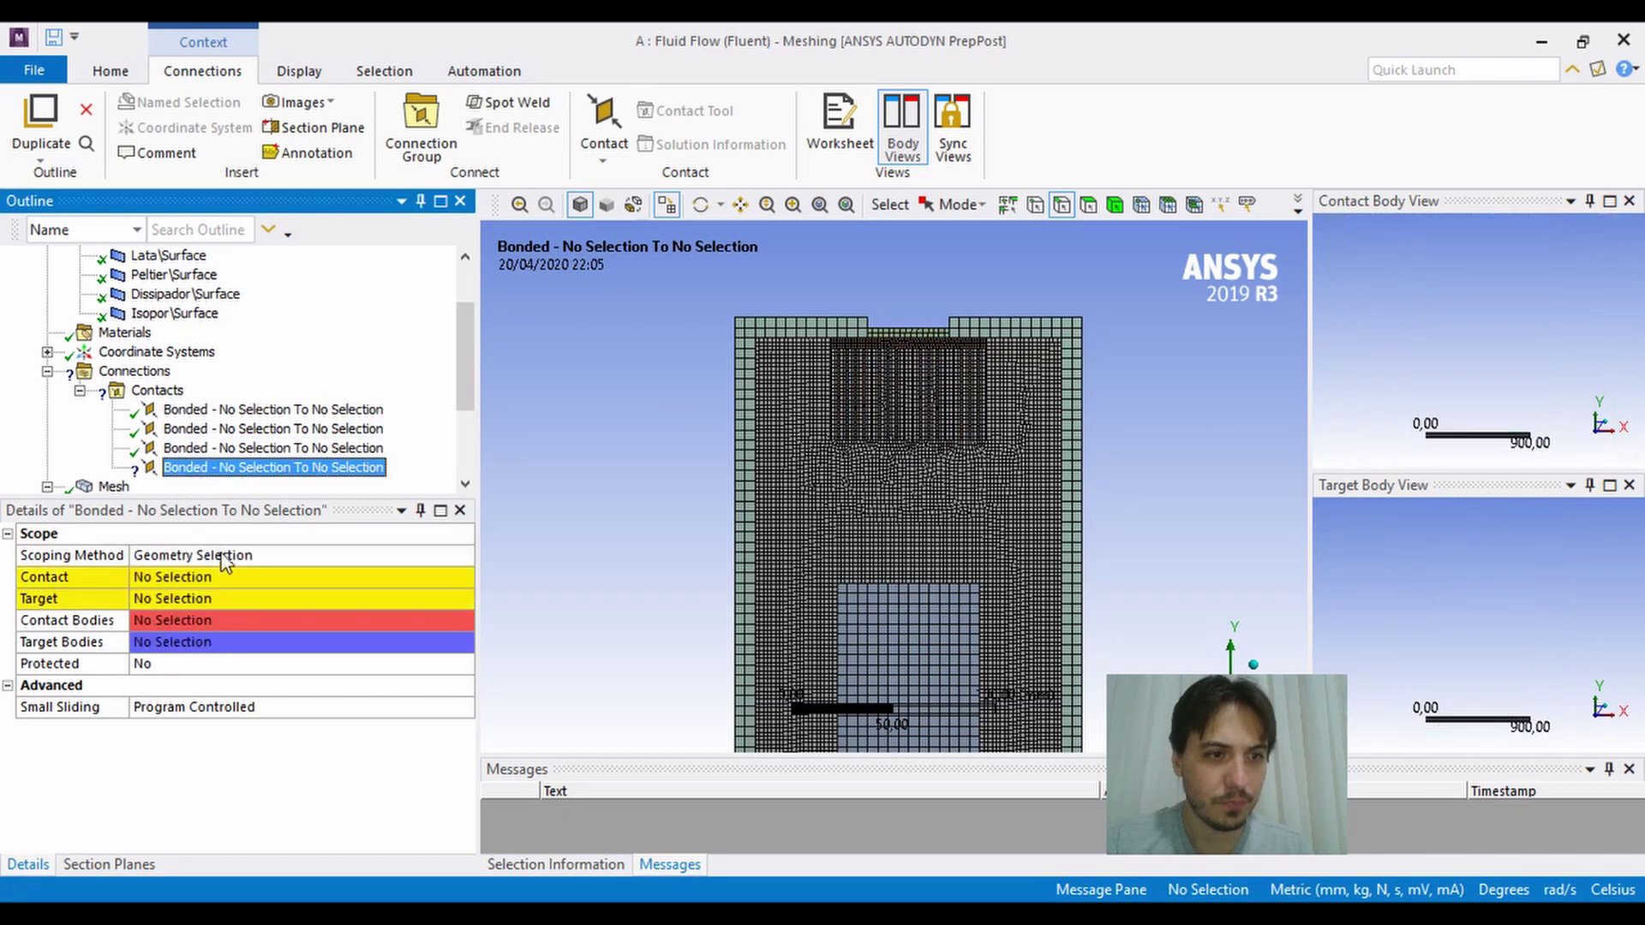
{"action": "left_click", "coordinate": [227, 555]}
{"action": "left_click", "coordinate": [235, 598]}
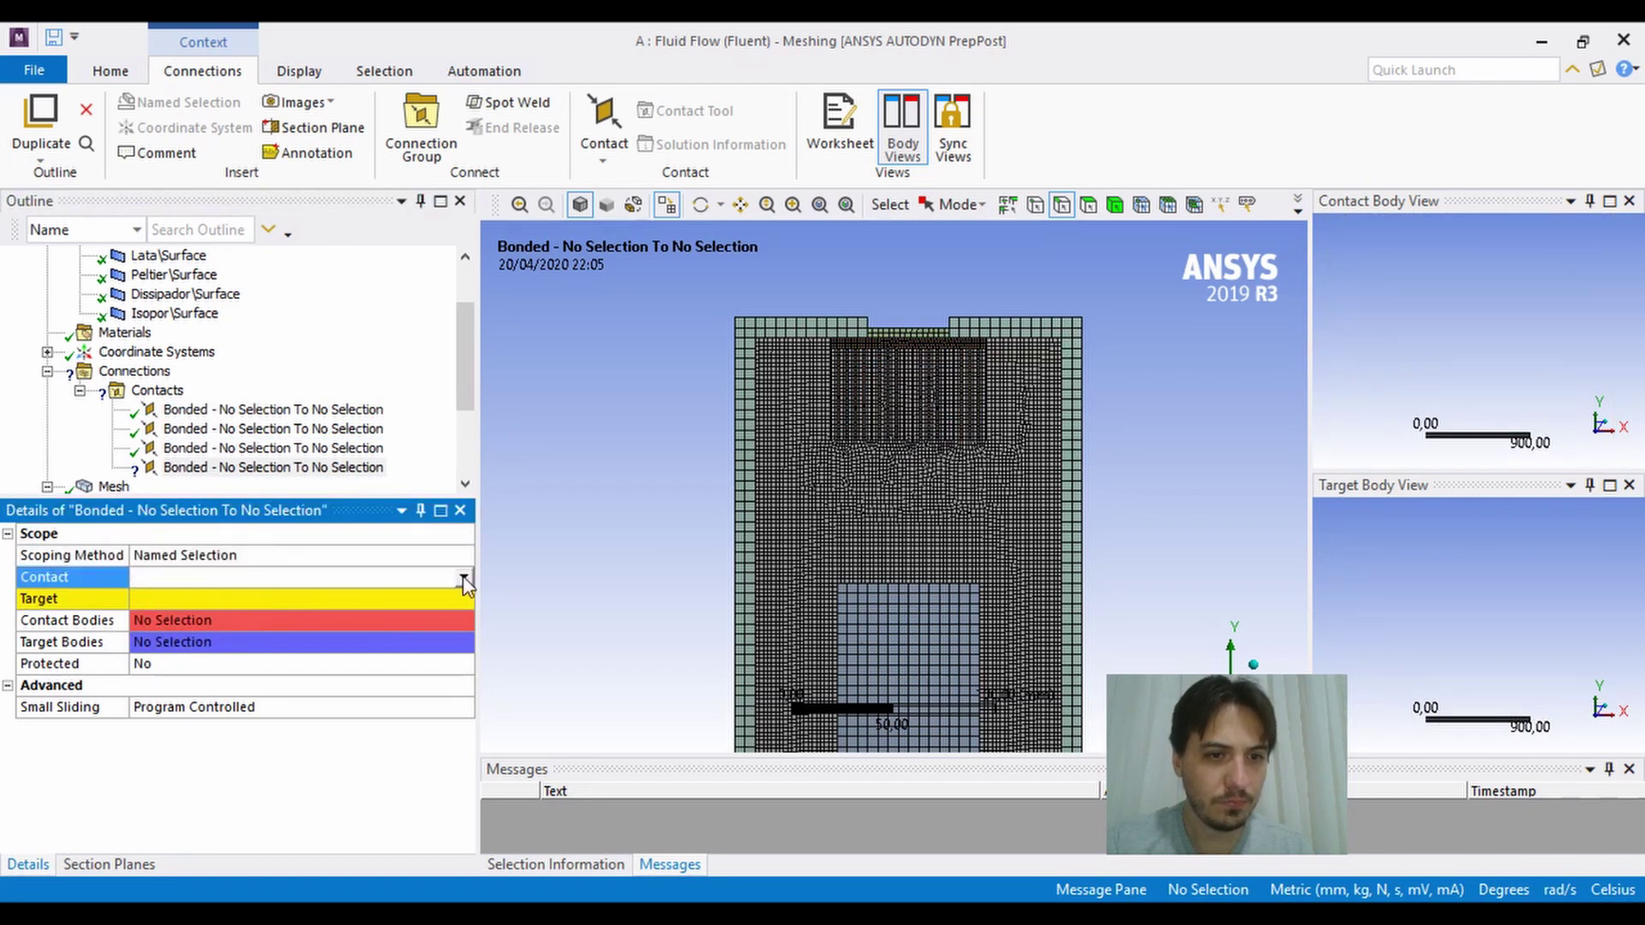
{"action": "left_click", "coordinate": [462, 575]}
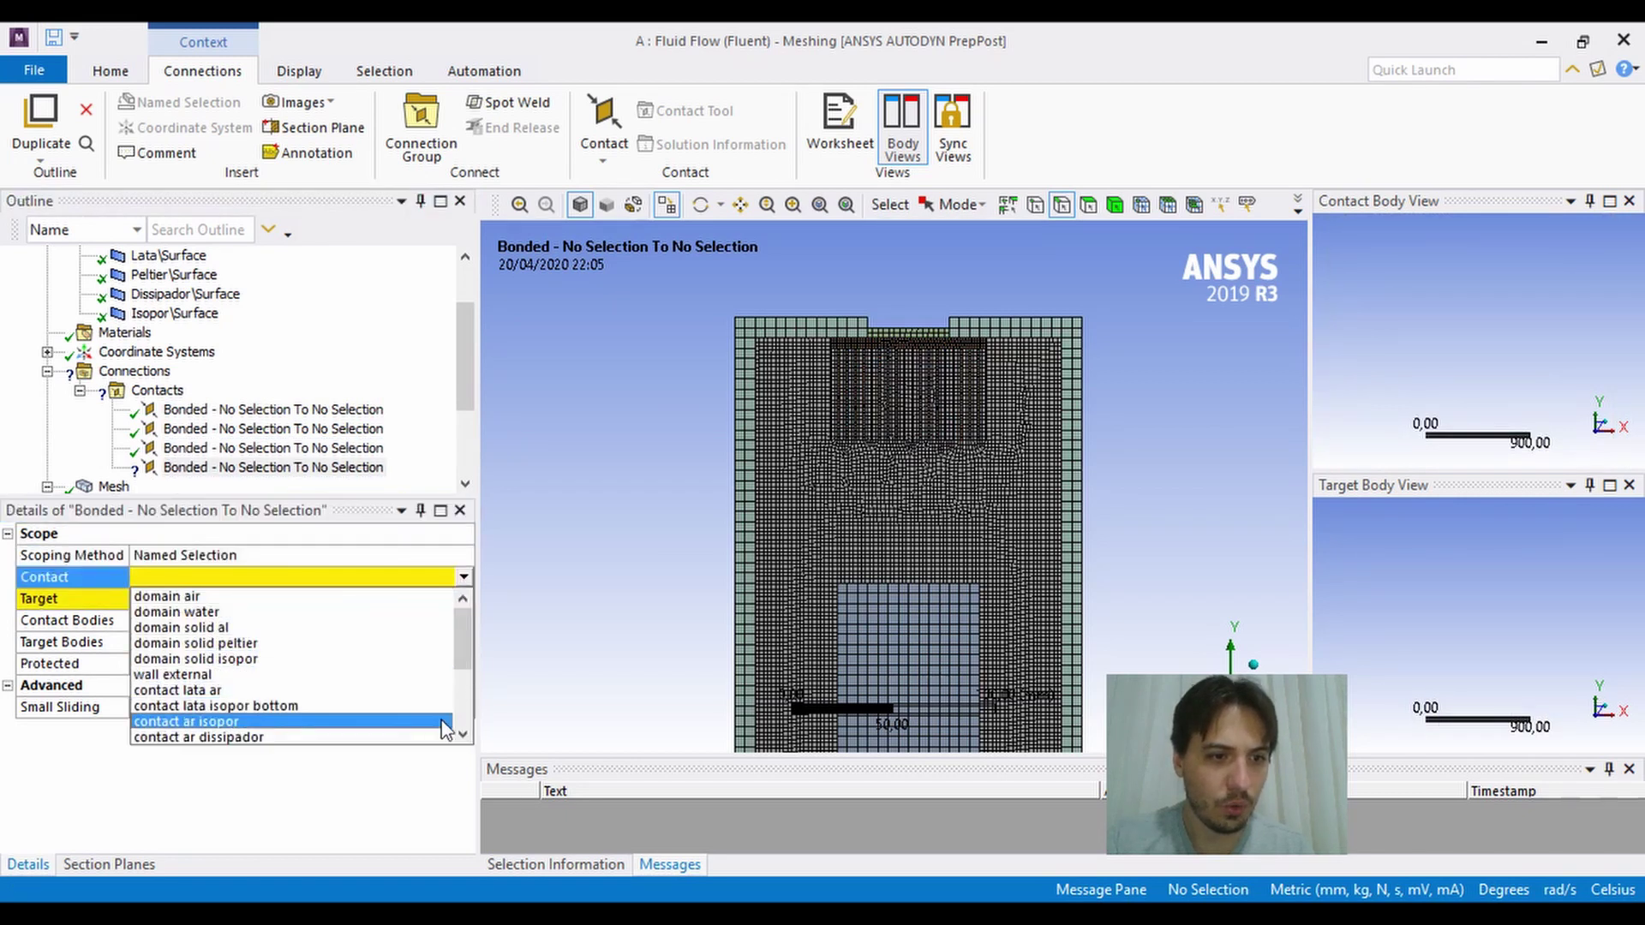
{"action": "left_click", "coordinate": [463, 732]}
{"action": "left_click", "coordinate": [464, 733]}
{"action": "left_click", "coordinate": [463, 731]}
{"action": "left_click", "coordinate": [464, 730]}
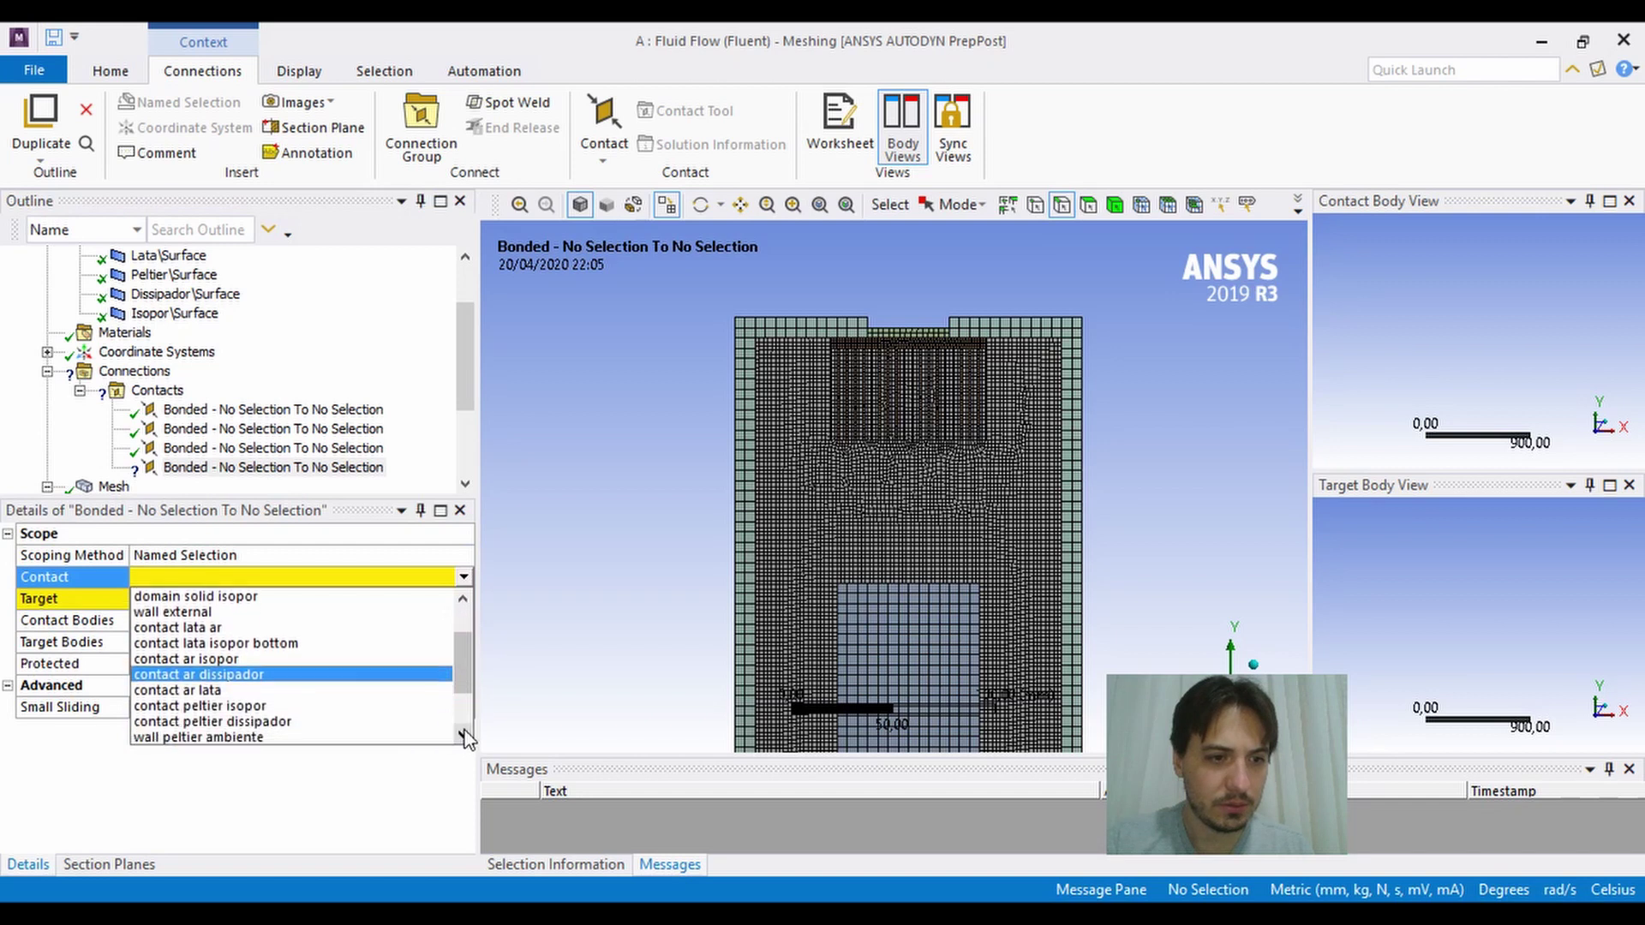
{"action": "left_click", "coordinate": [463, 733]}
{"action": "left_click", "coordinate": [463, 732]}
{"action": "left_click", "coordinate": [463, 732]}
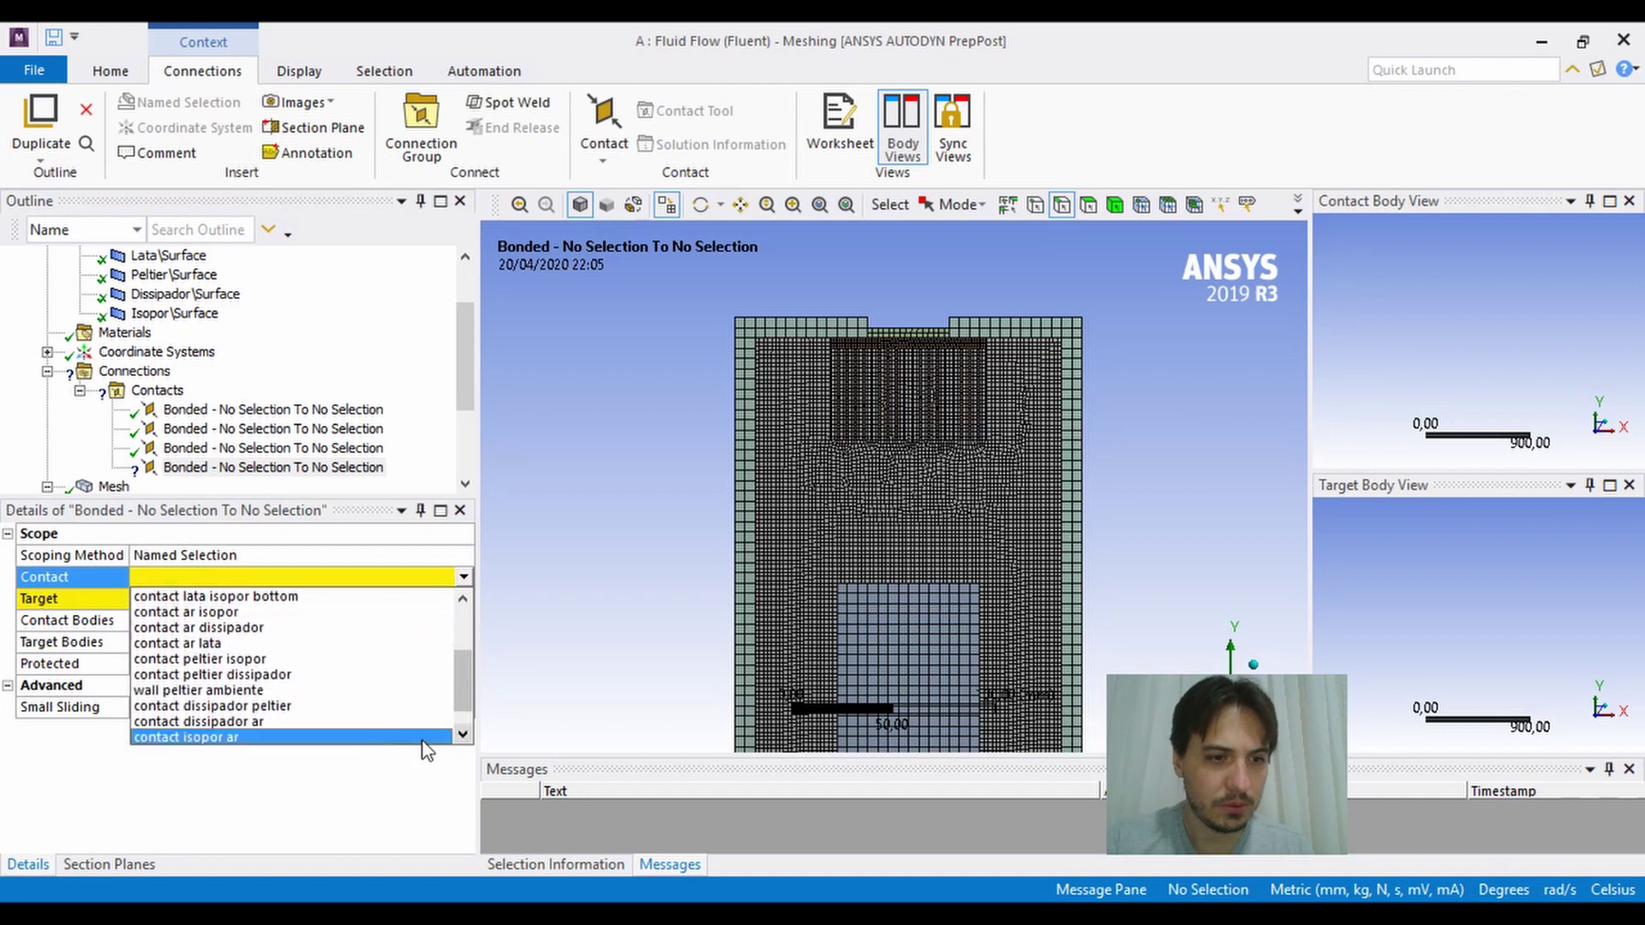
{"action": "left_click", "coordinate": [283, 721]}
Set the fourth contact region's target side to the named selection "contact ar dissipador".
{"action": "left_click", "coordinate": [329, 605]}
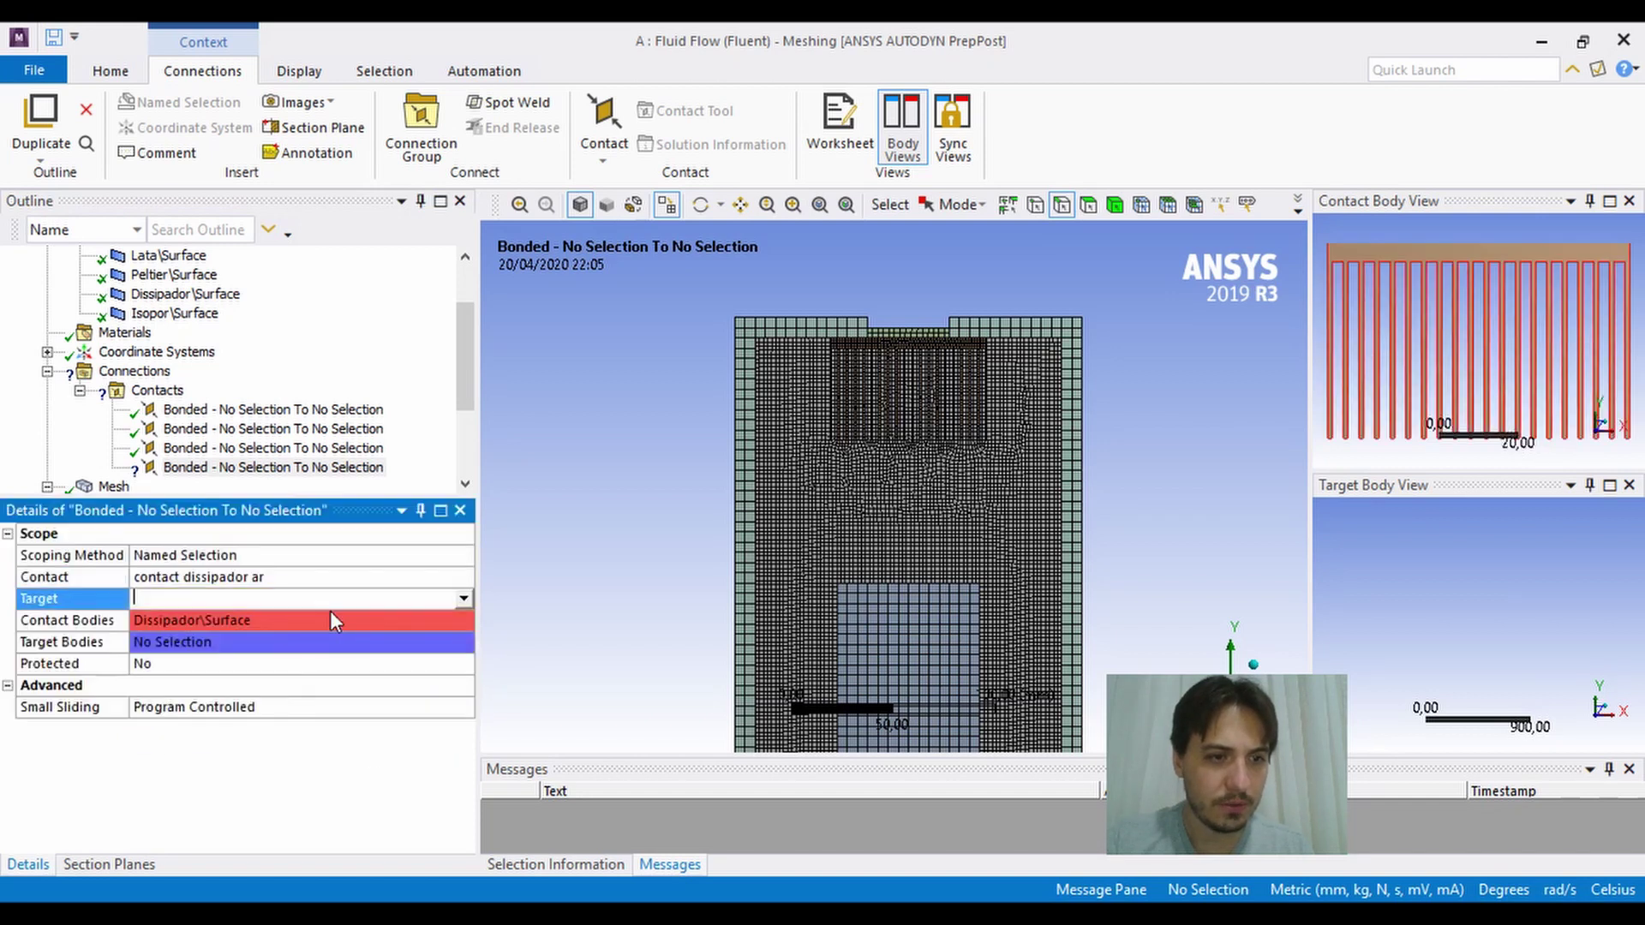
{"action": "left_click", "coordinate": [465, 598]}
{"action": "left_click_drag", "start_coordinate": [466, 696], "coordinate": [467, 713]}
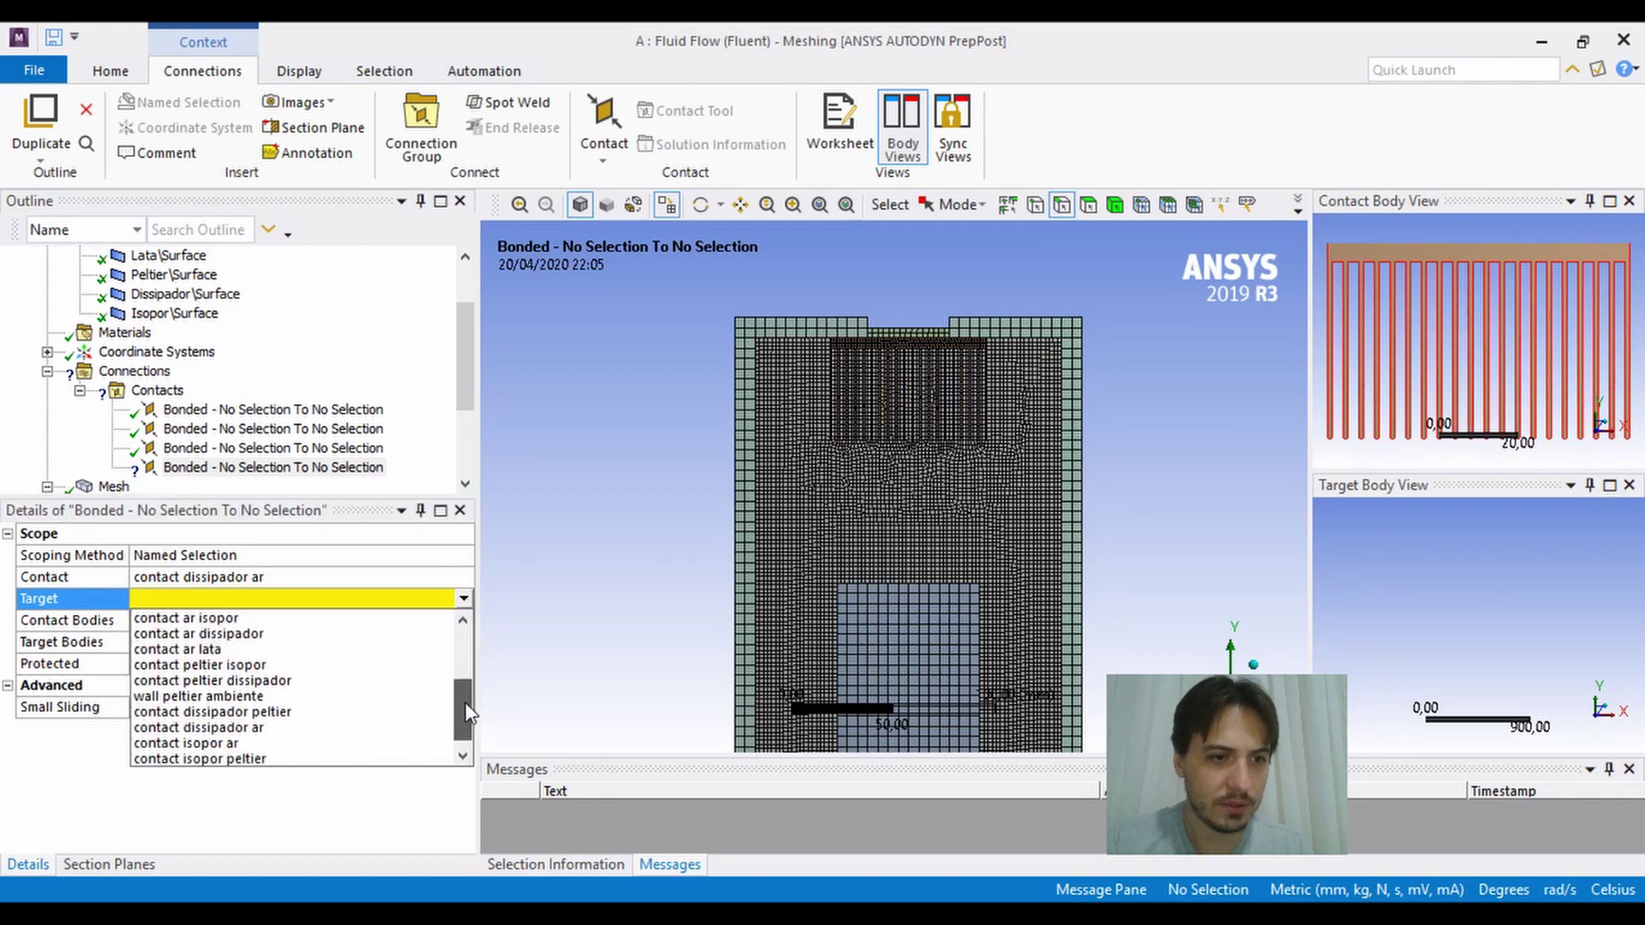
{"action": "left_click", "coordinate": [239, 636]}
{"action": "left_click", "coordinate": [633, 463]}
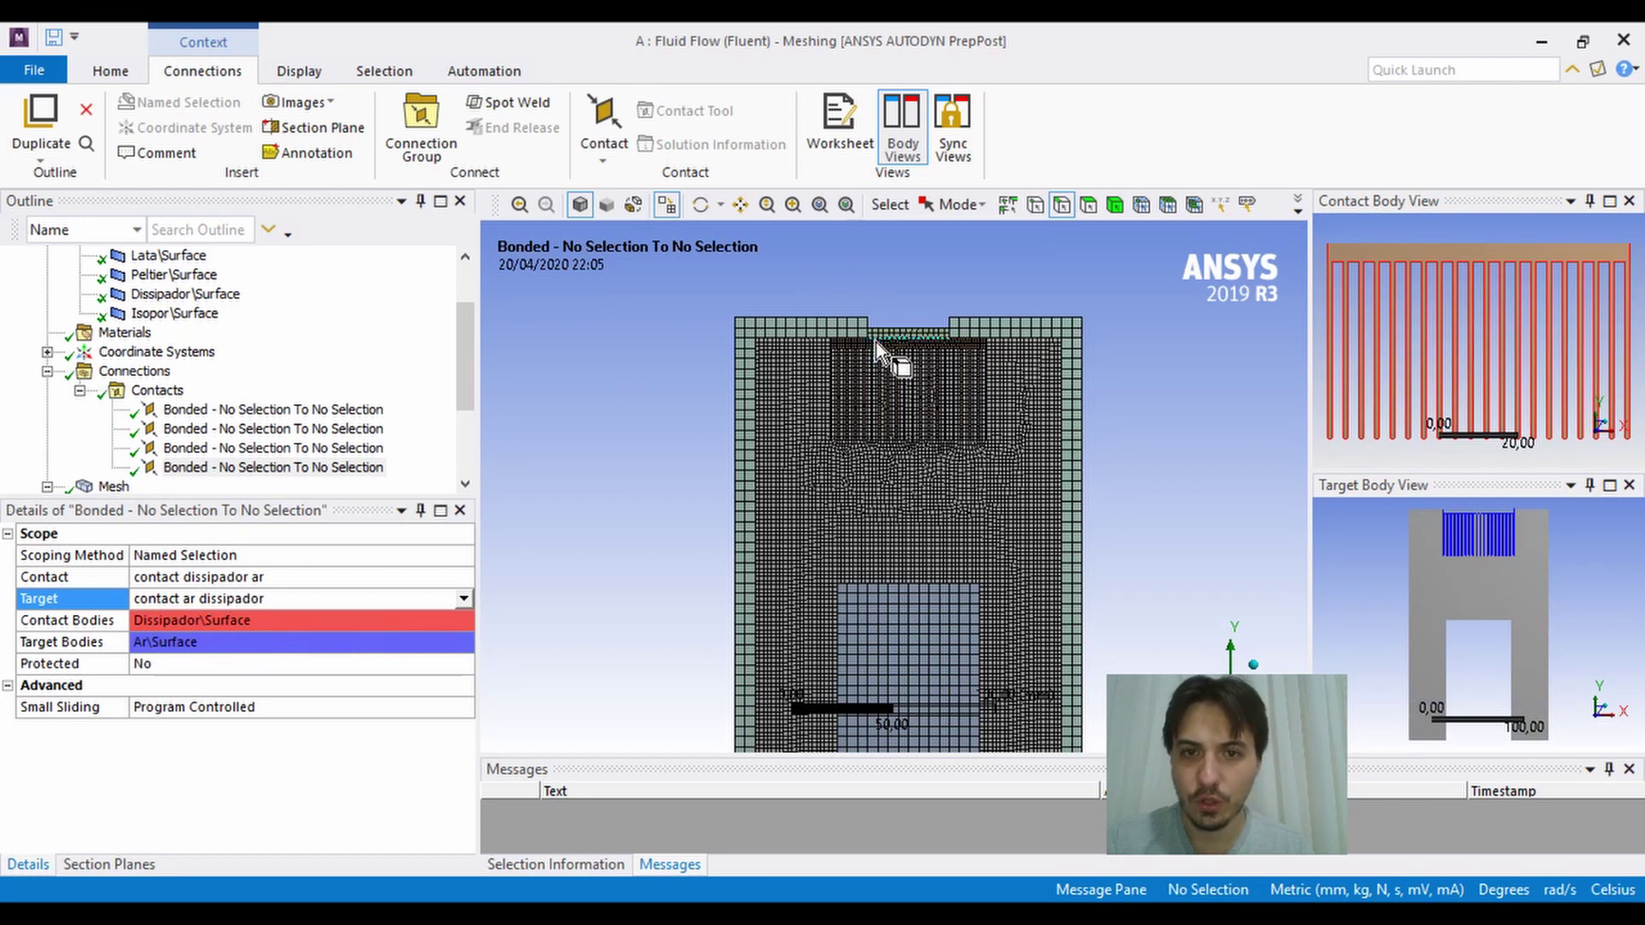
Insert a fifth manual contact region under Contacts and set its scoping method to Named Selection.
{"action": "right_click", "coordinate": [163, 396]}
{"action": "mouse_move", "coordinate": [257, 437]}
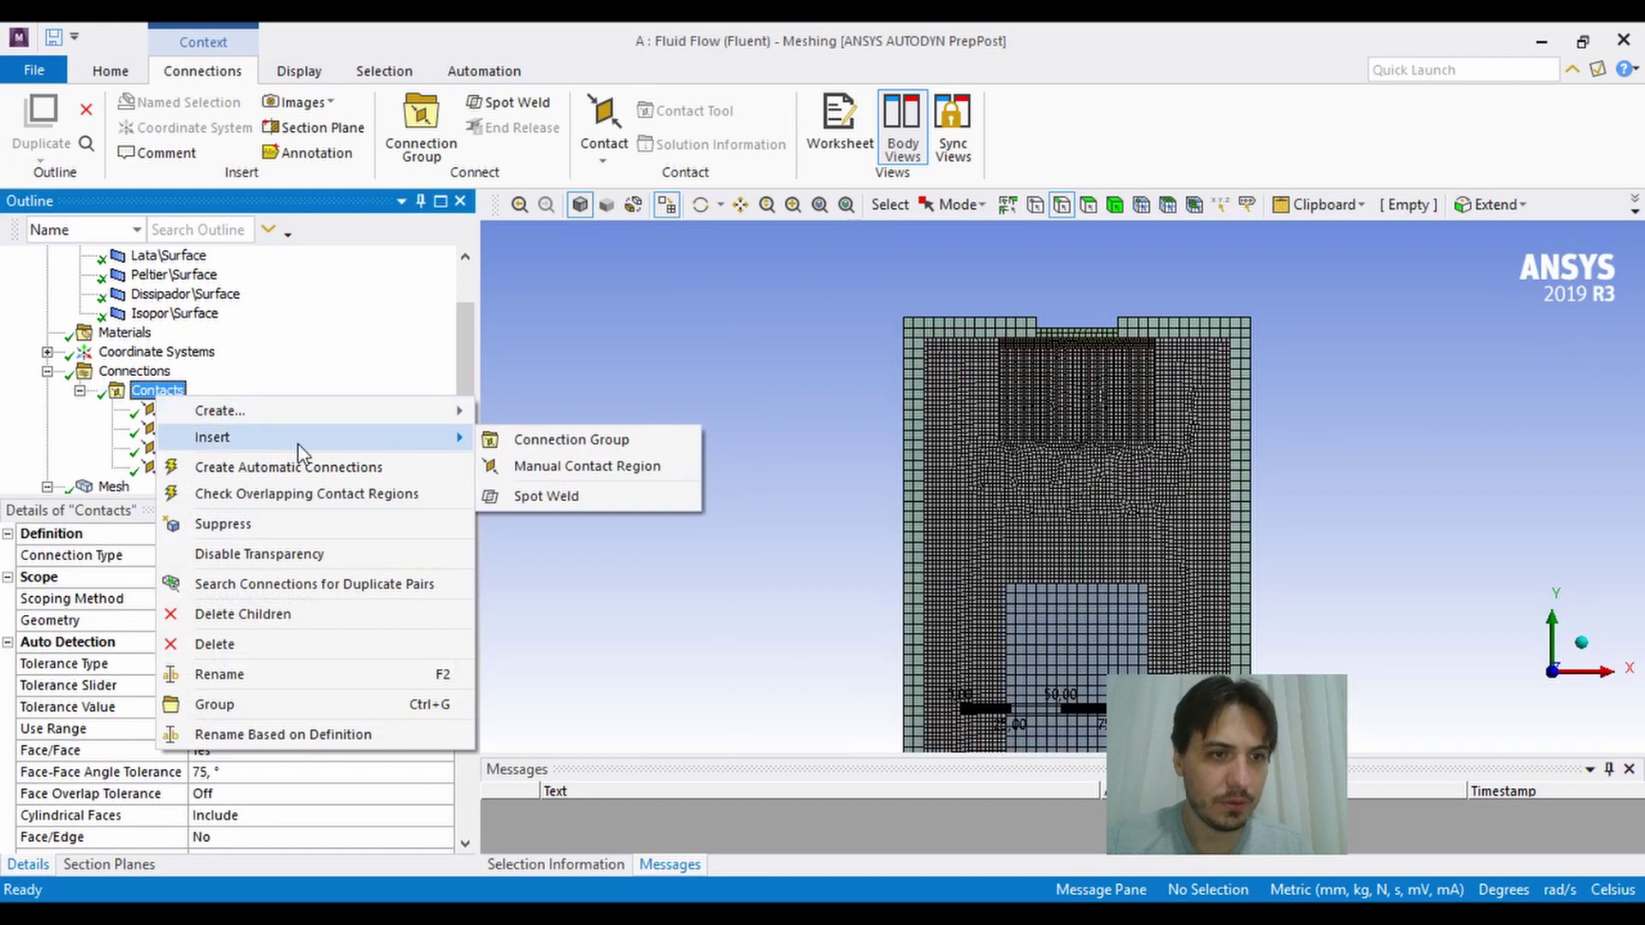
{"action": "left_click", "coordinate": [547, 469]}
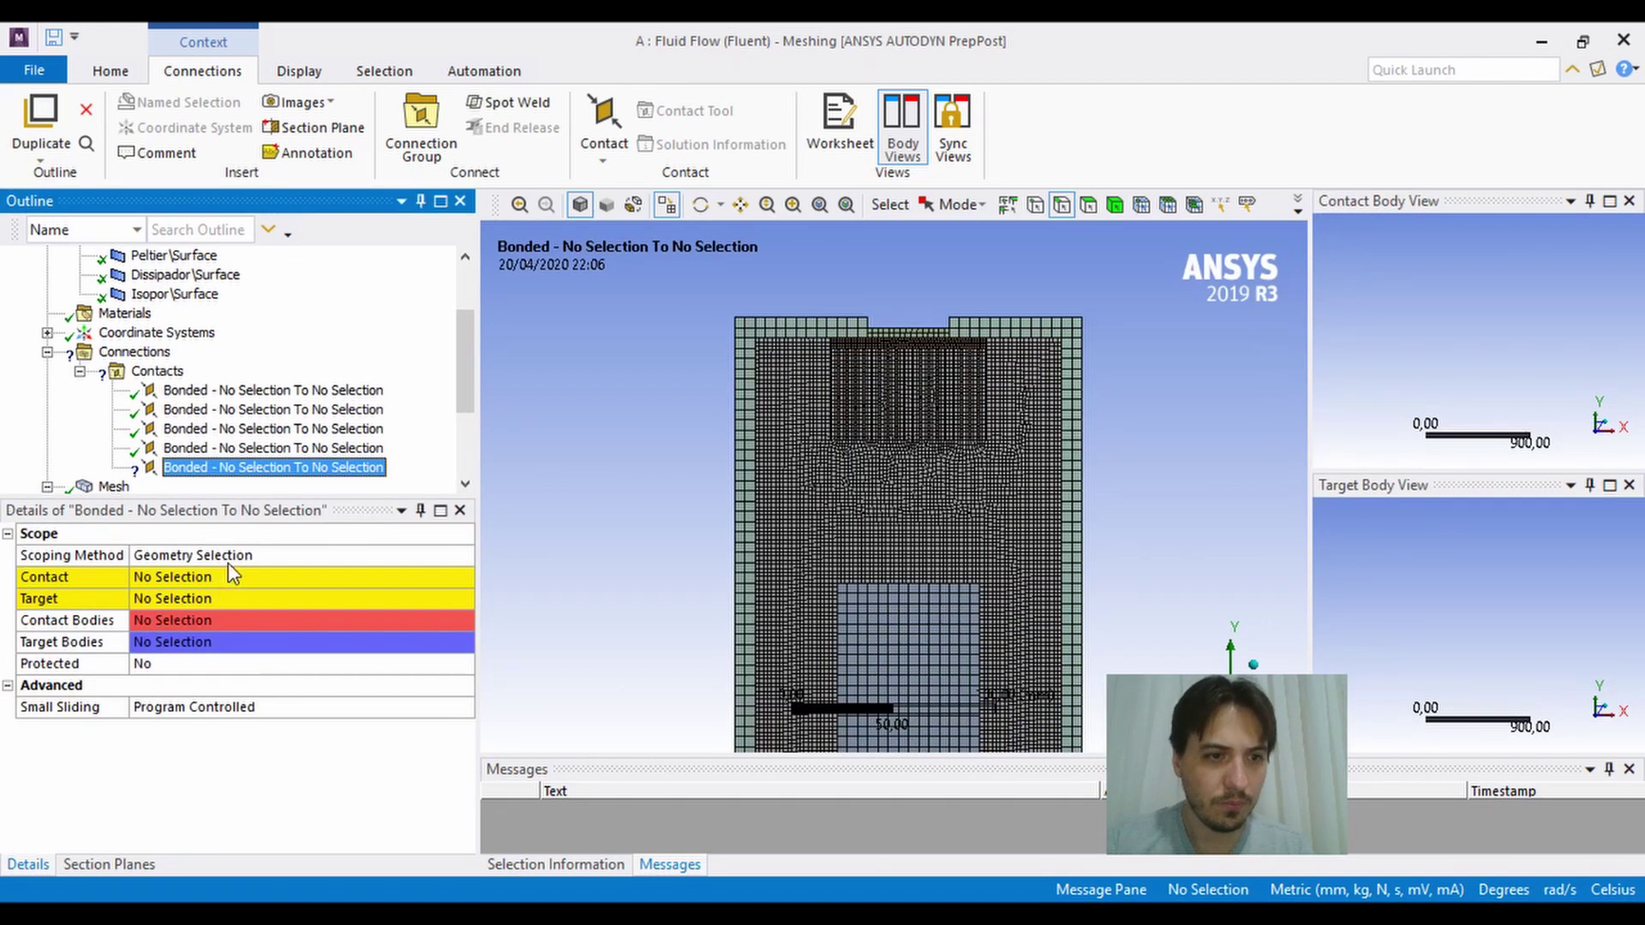
{"action": "left_click", "coordinate": [232, 555]}
{"action": "left_click", "coordinate": [272, 598]}
Set the fifth contact region's contact side to the named selection "contact dissipador peltier".
{"action": "left_click", "coordinate": [341, 578]}
{"action": "left_click", "coordinate": [464, 577]}
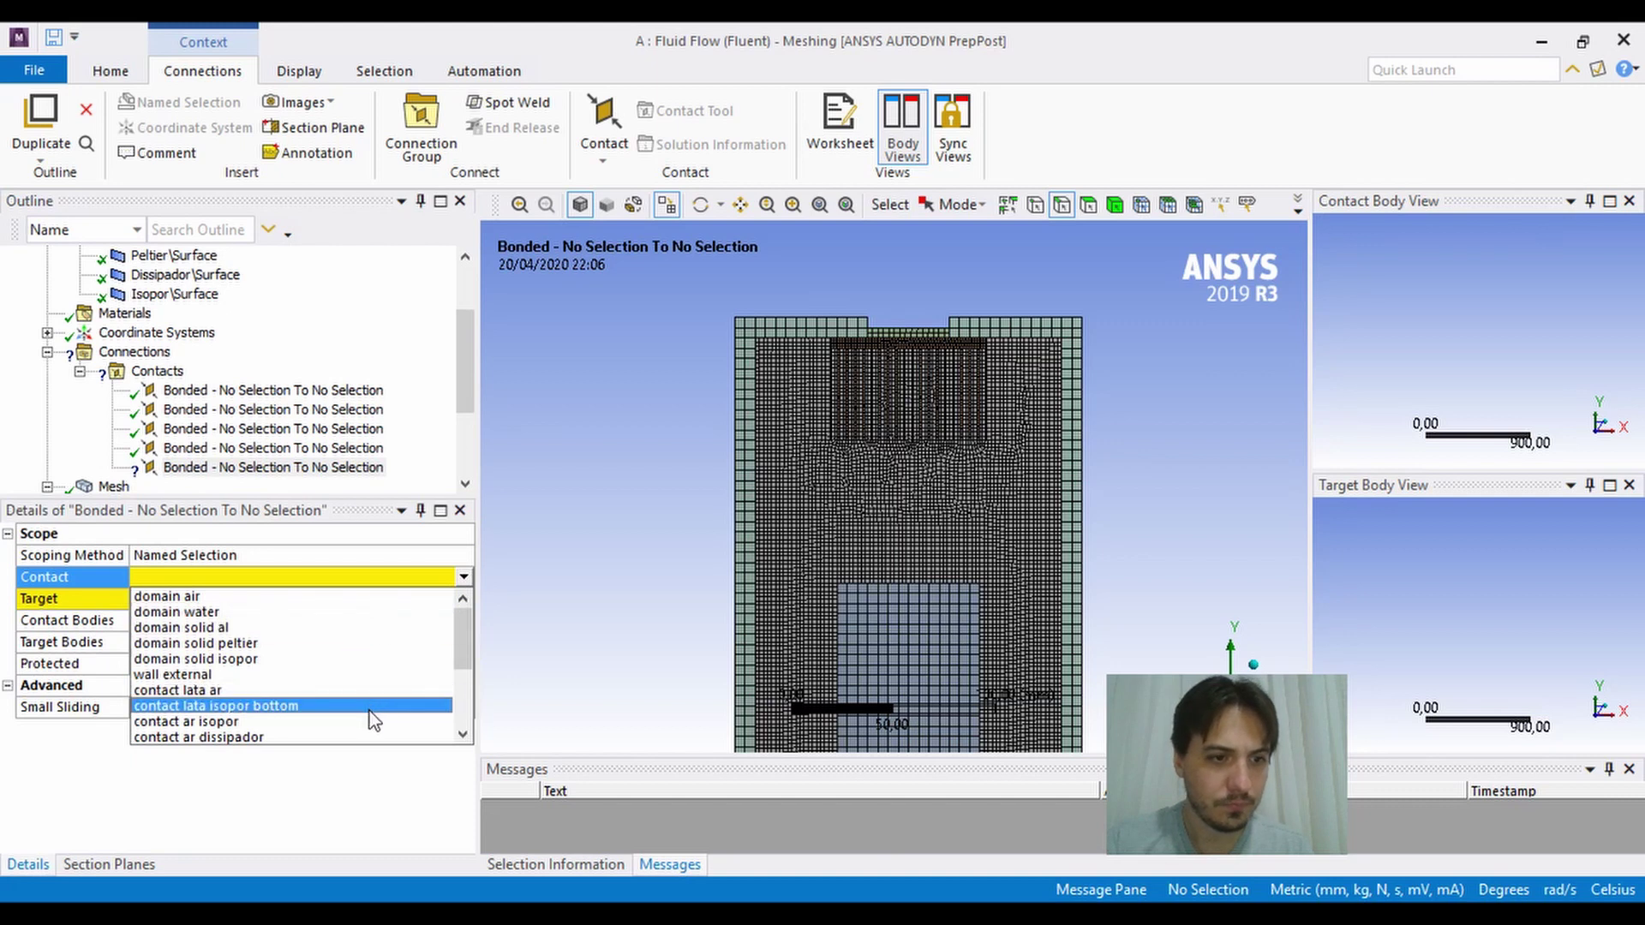
{"action": "left_click", "coordinate": [462, 737]}
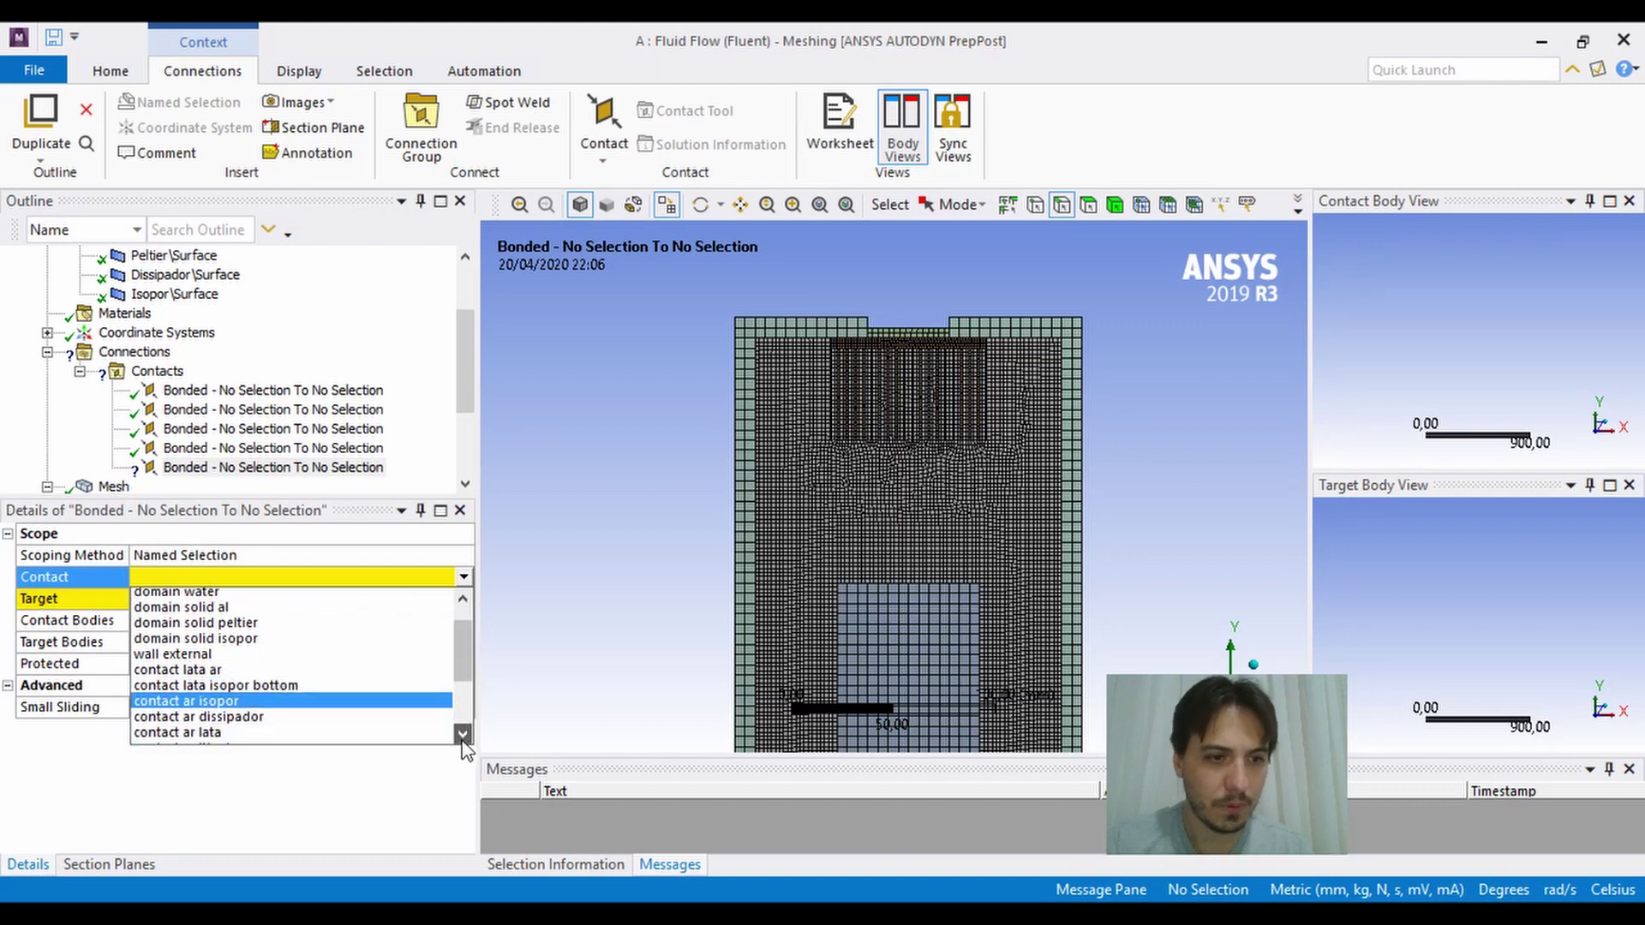
{"action": "left_click", "coordinate": [463, 737]}
{"action": "left_click", "coordinate": [462, 737]}
{"action": "left_click", "coordinate": [462, 737]}
{"action": "left_click", "coordinate": [463, 736]}
{"action": "left_click", "coordinate": [462, 736]}
{"action": "left_click", "coordinate": [462, 736]}
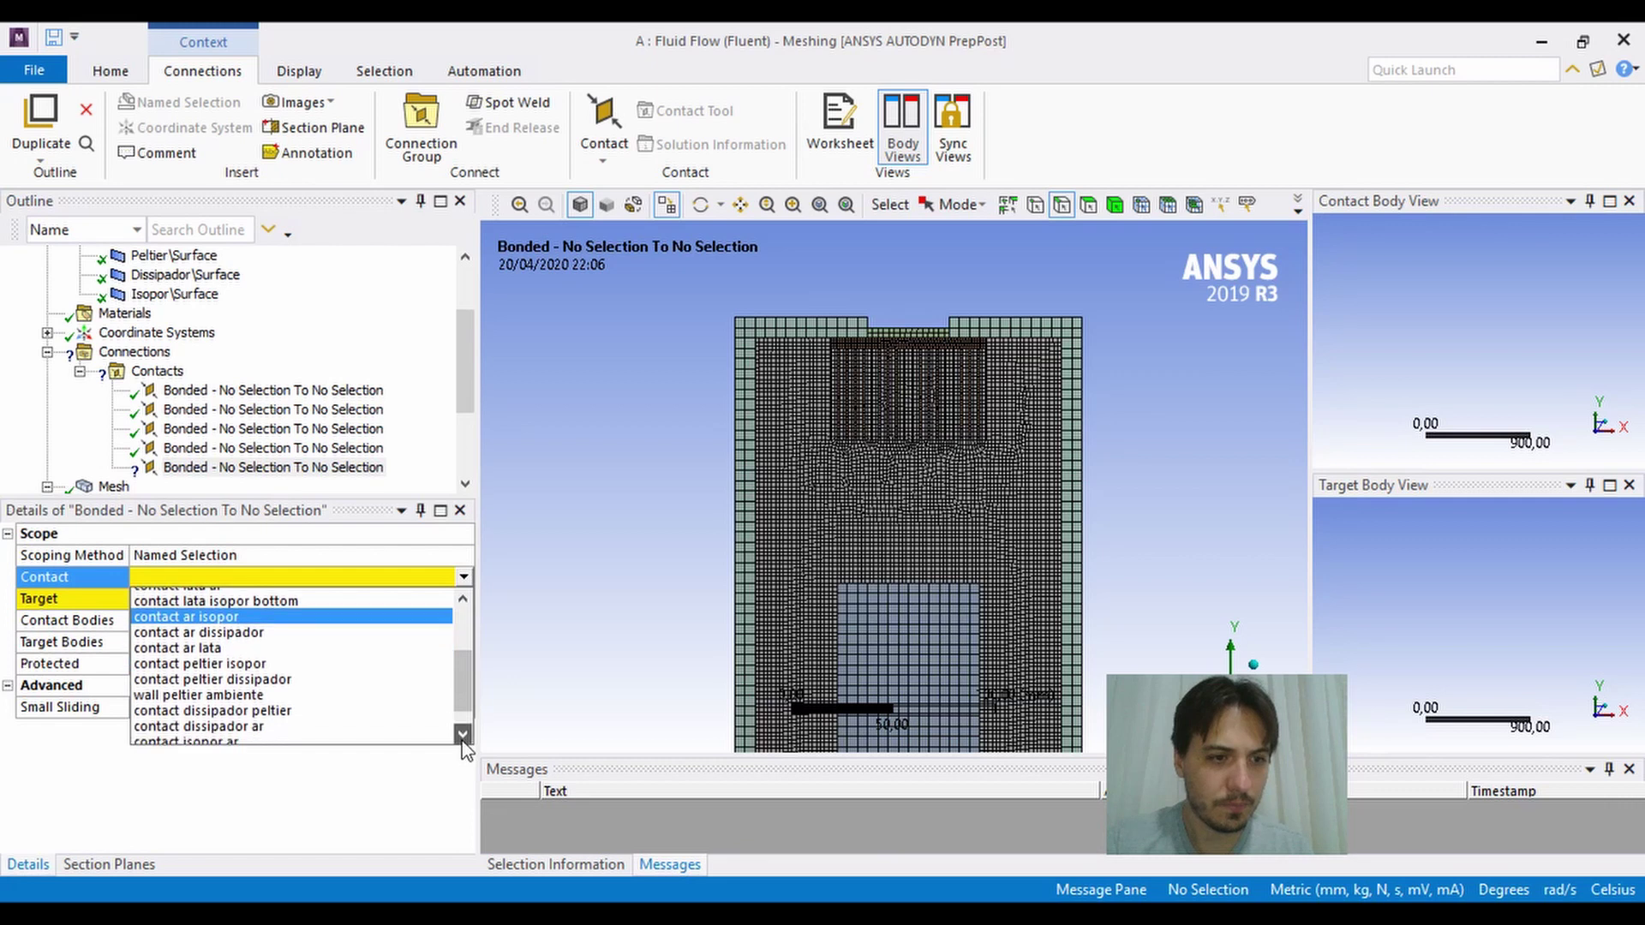
{"action": "left_click", "coordinate": [462, 736]}
{"action": "left_click", "coordinate": [255, 699]}
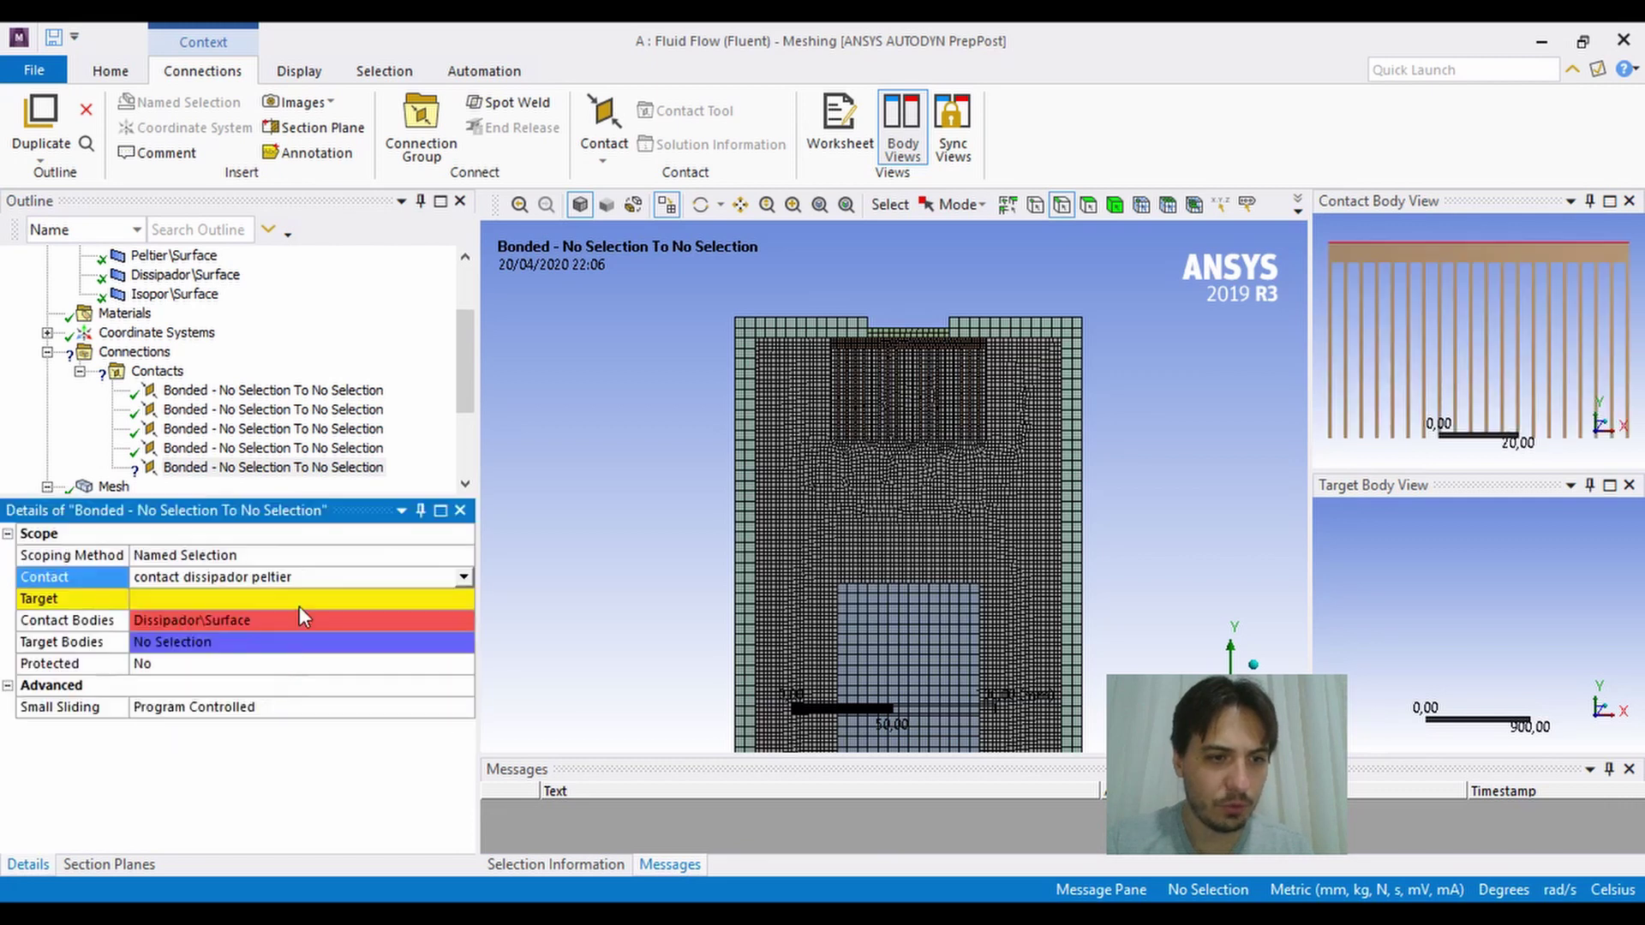
Set the fifth contact region's target side to the named selection "contact peltier dissipador".
{"action": "left_click", "coordinate": [297, 602]}
{"action": "left_click", "coordinate": [461, 598]}
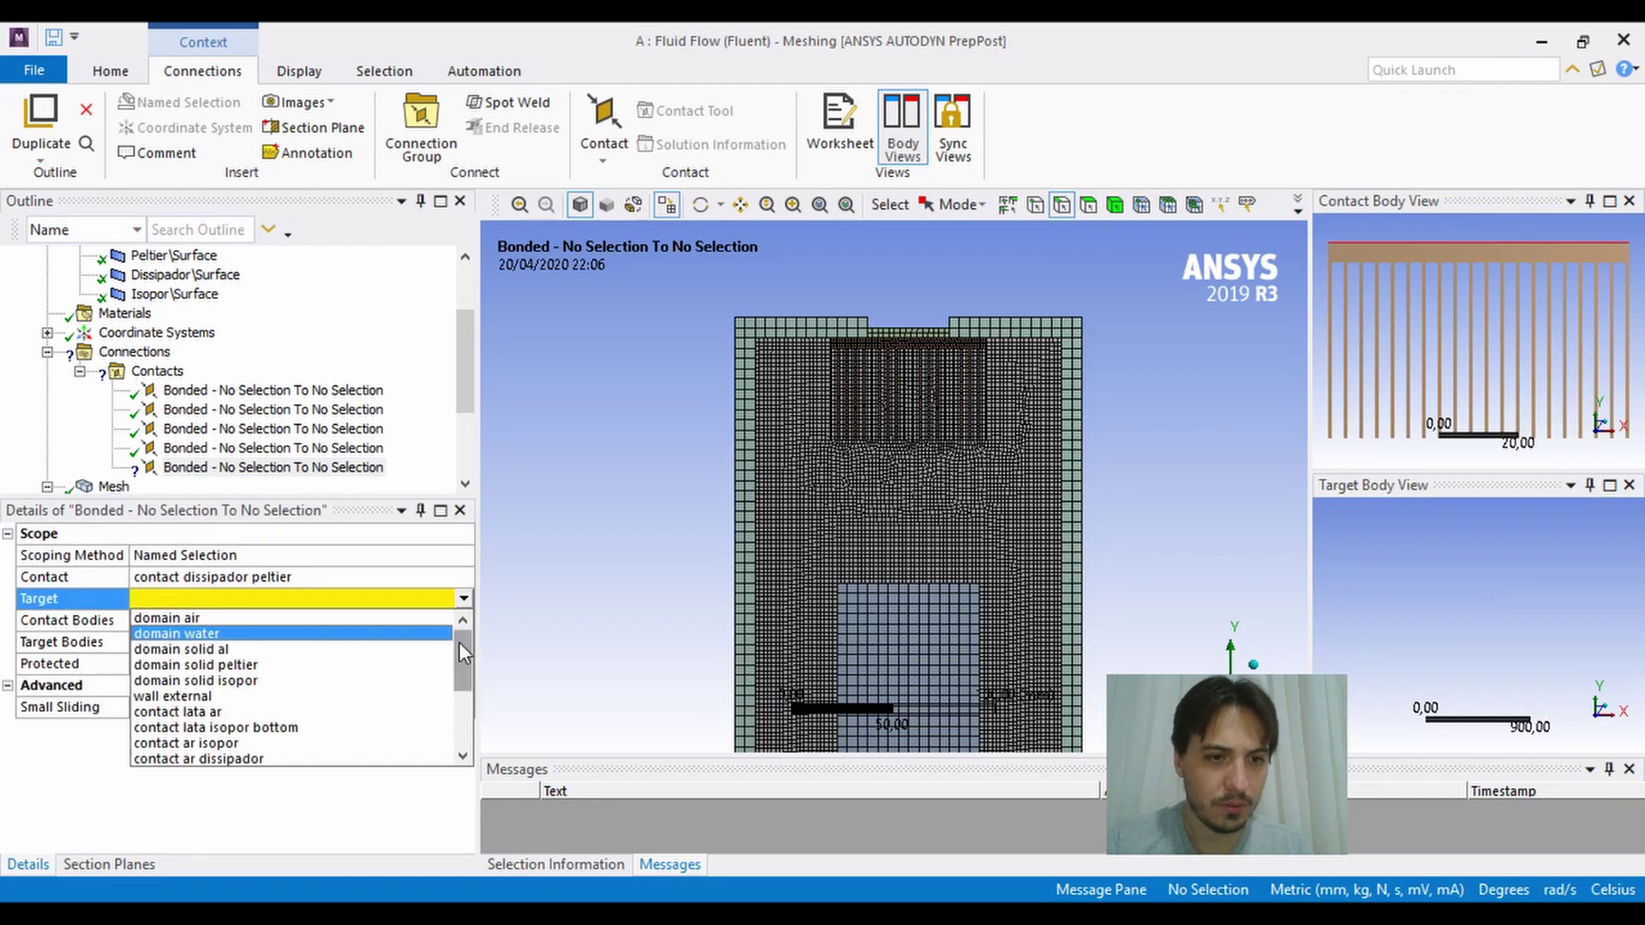
{"action": "left_click_drag", "start_coordinate": [459, 640], "coordinate": [459, 710]}
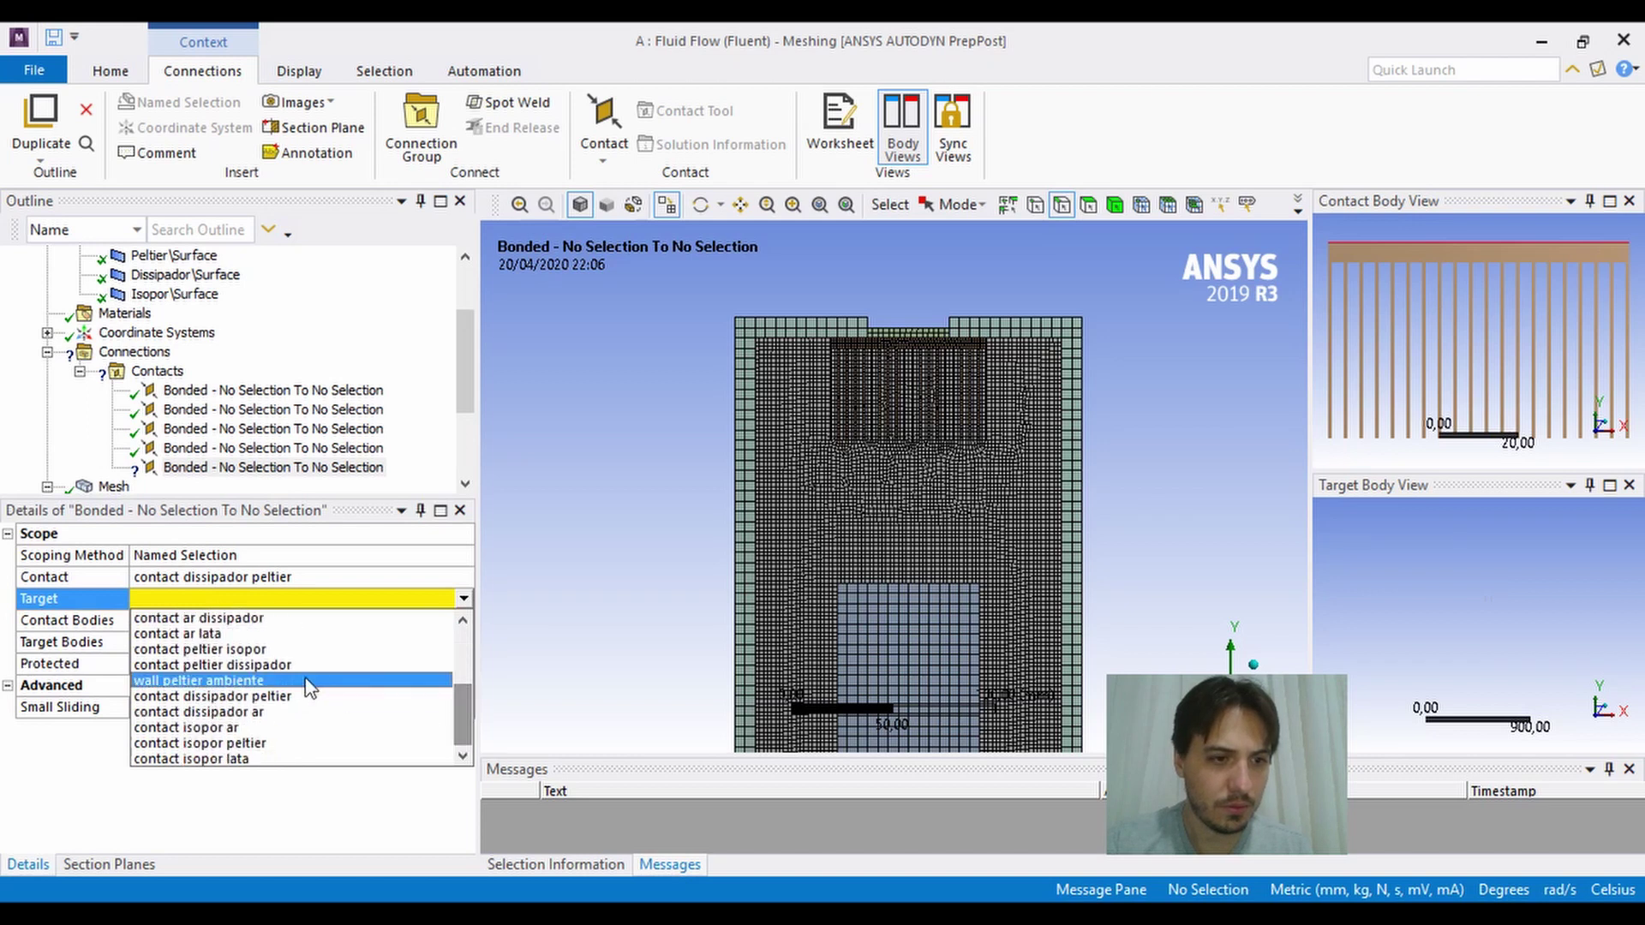
{"action": "left_click", "coordinate": [257, 665]}
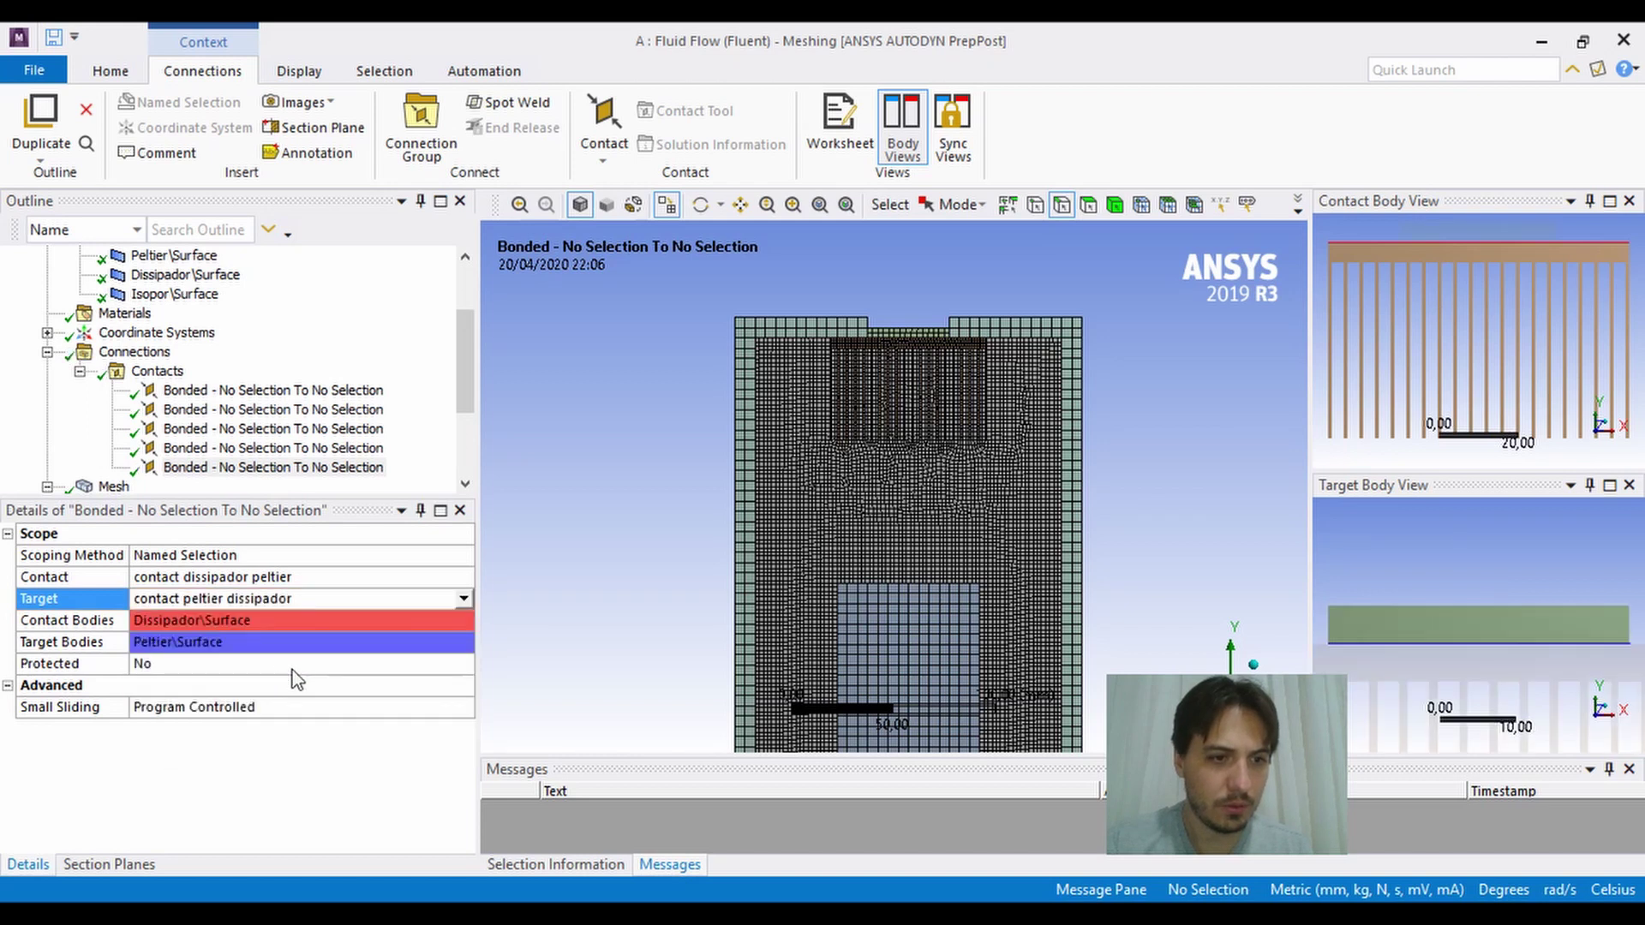
{"action": "left_click", "coordinate": [574, 408]}
Review the scoping and body views of the five defined contact regions one after another.
{"action": "left_click", "coordinate": [226, 392]}
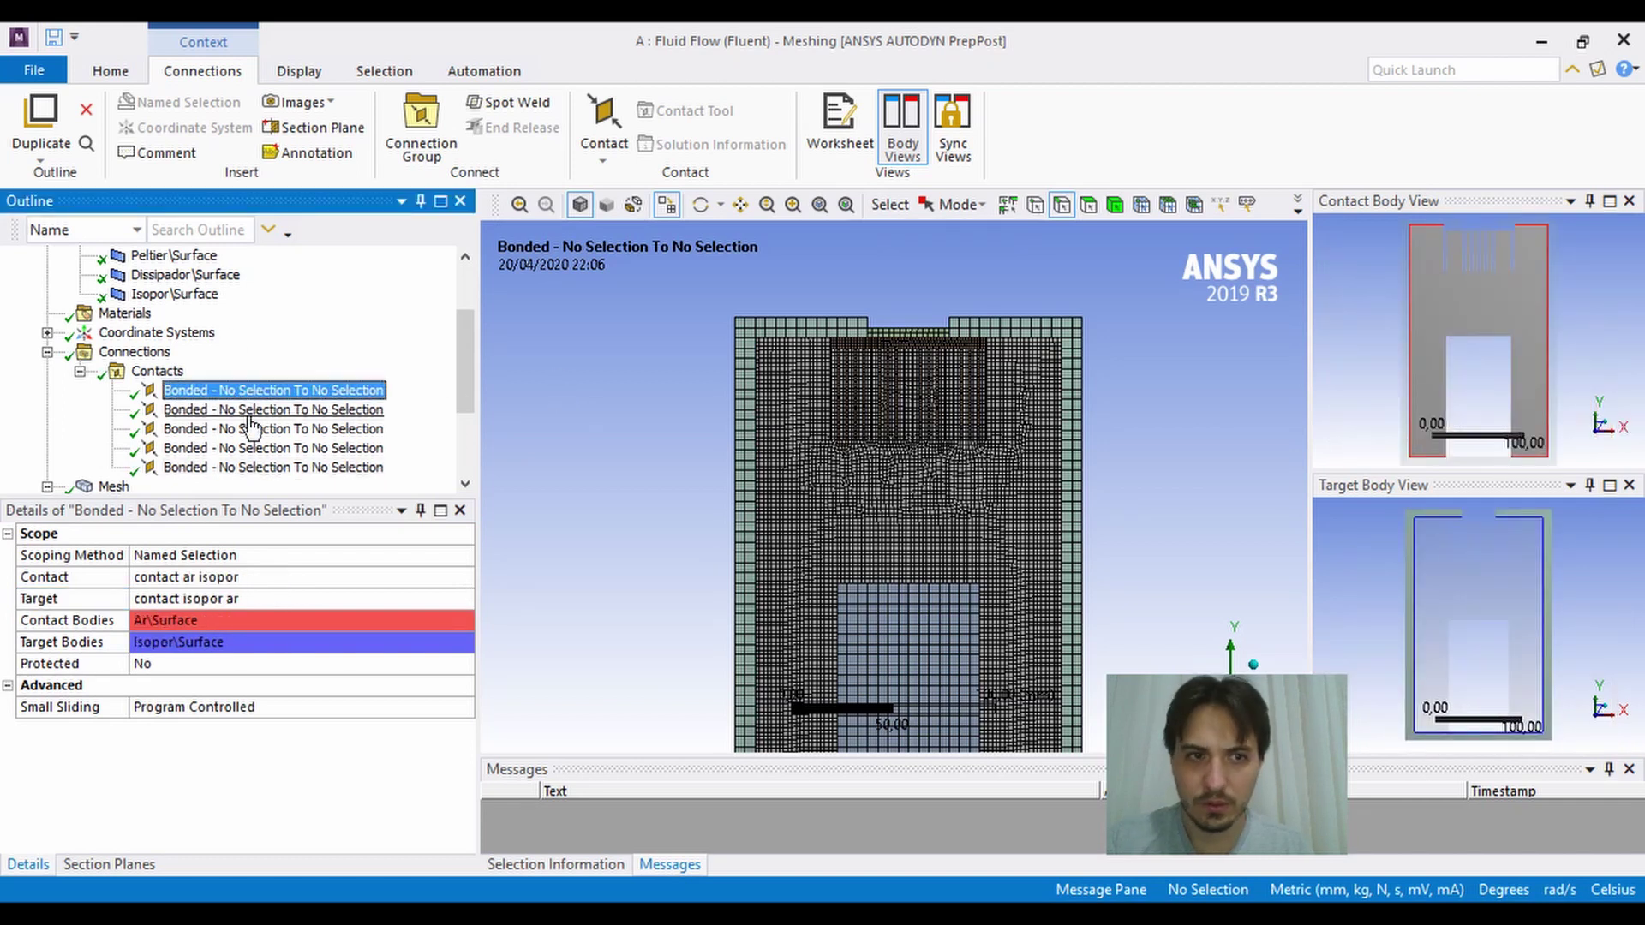
{"action": "left_click", "coordinate": [263, 412]}
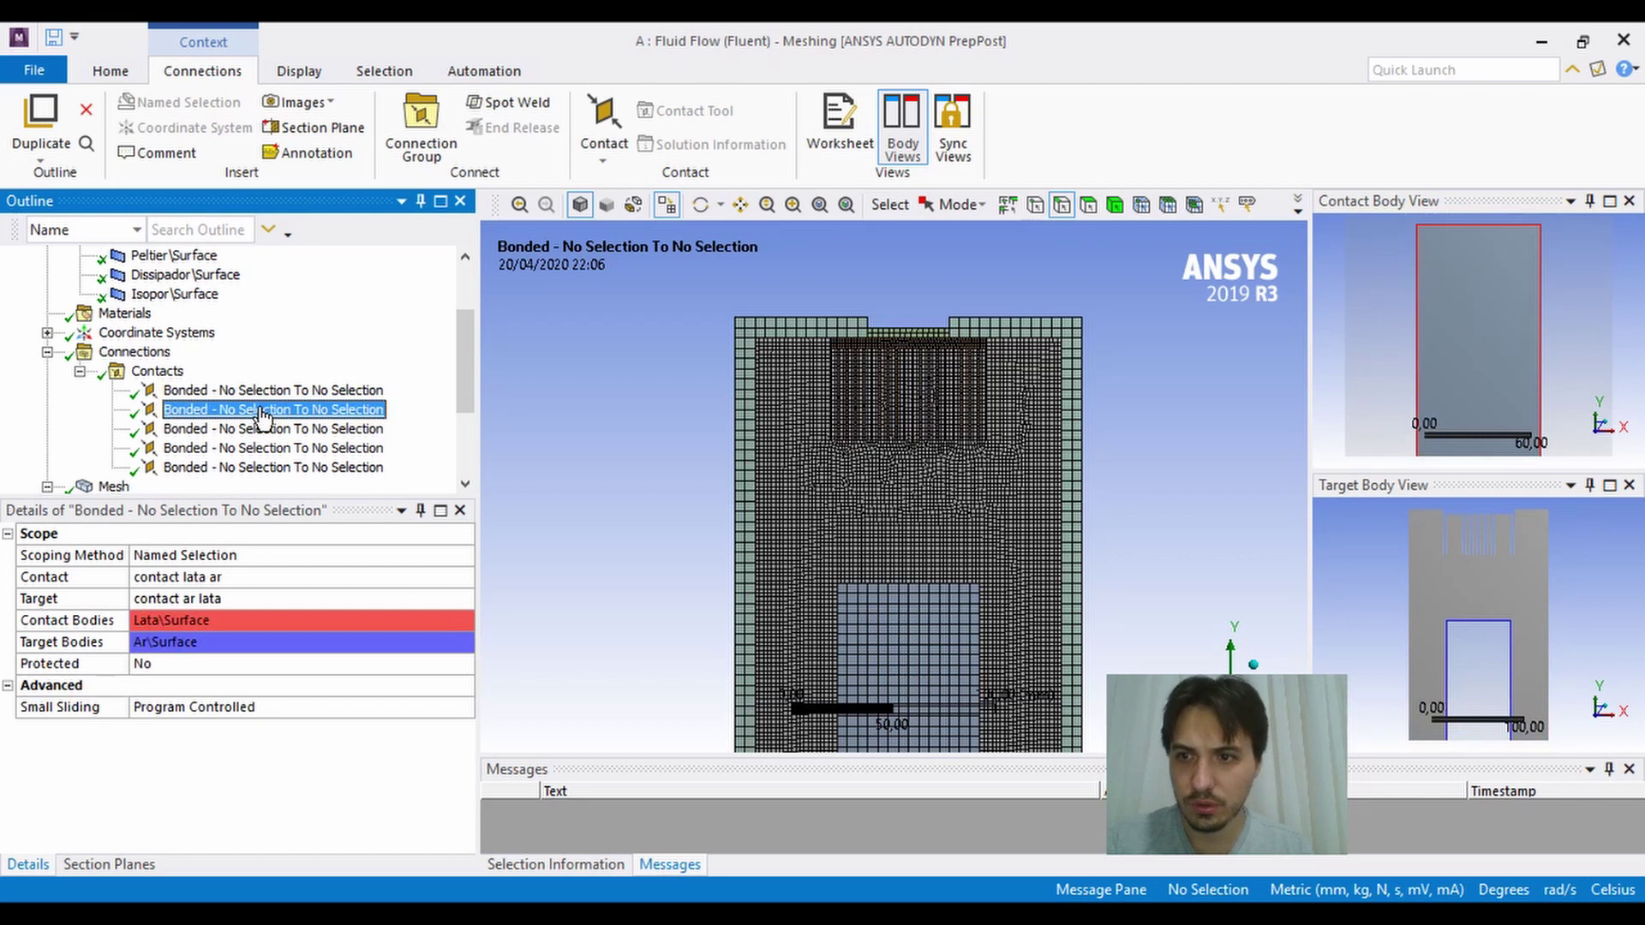
{"action": "left_click", "coordinate": [262, 429]}
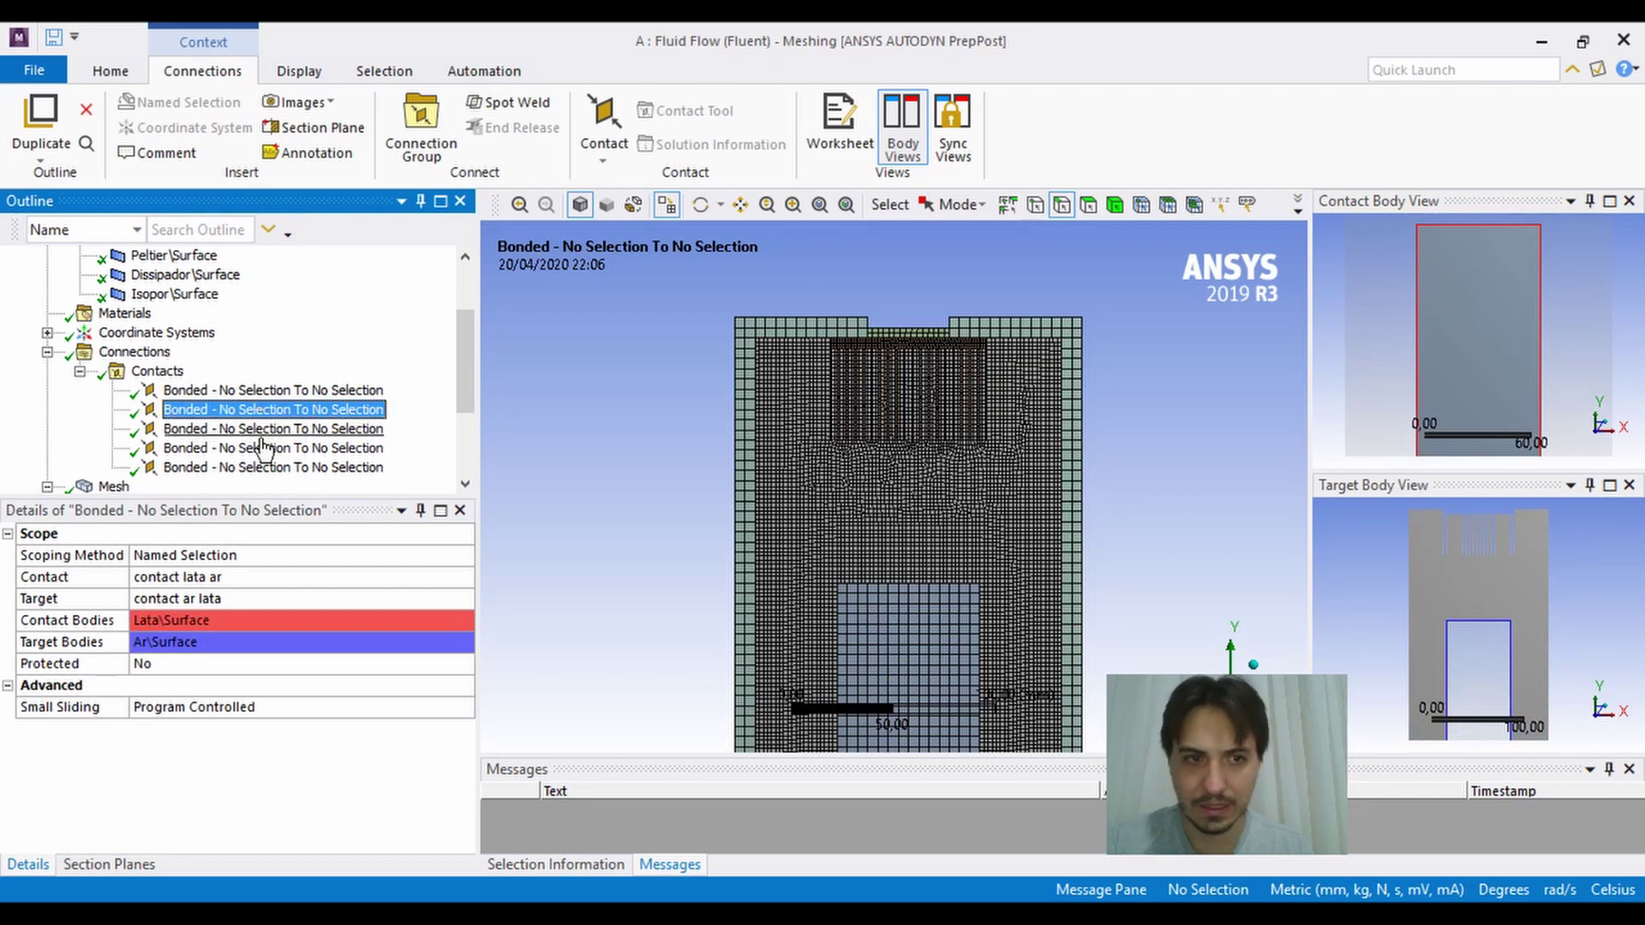
{"action": "left_click", "coordinate": [278, 449]}
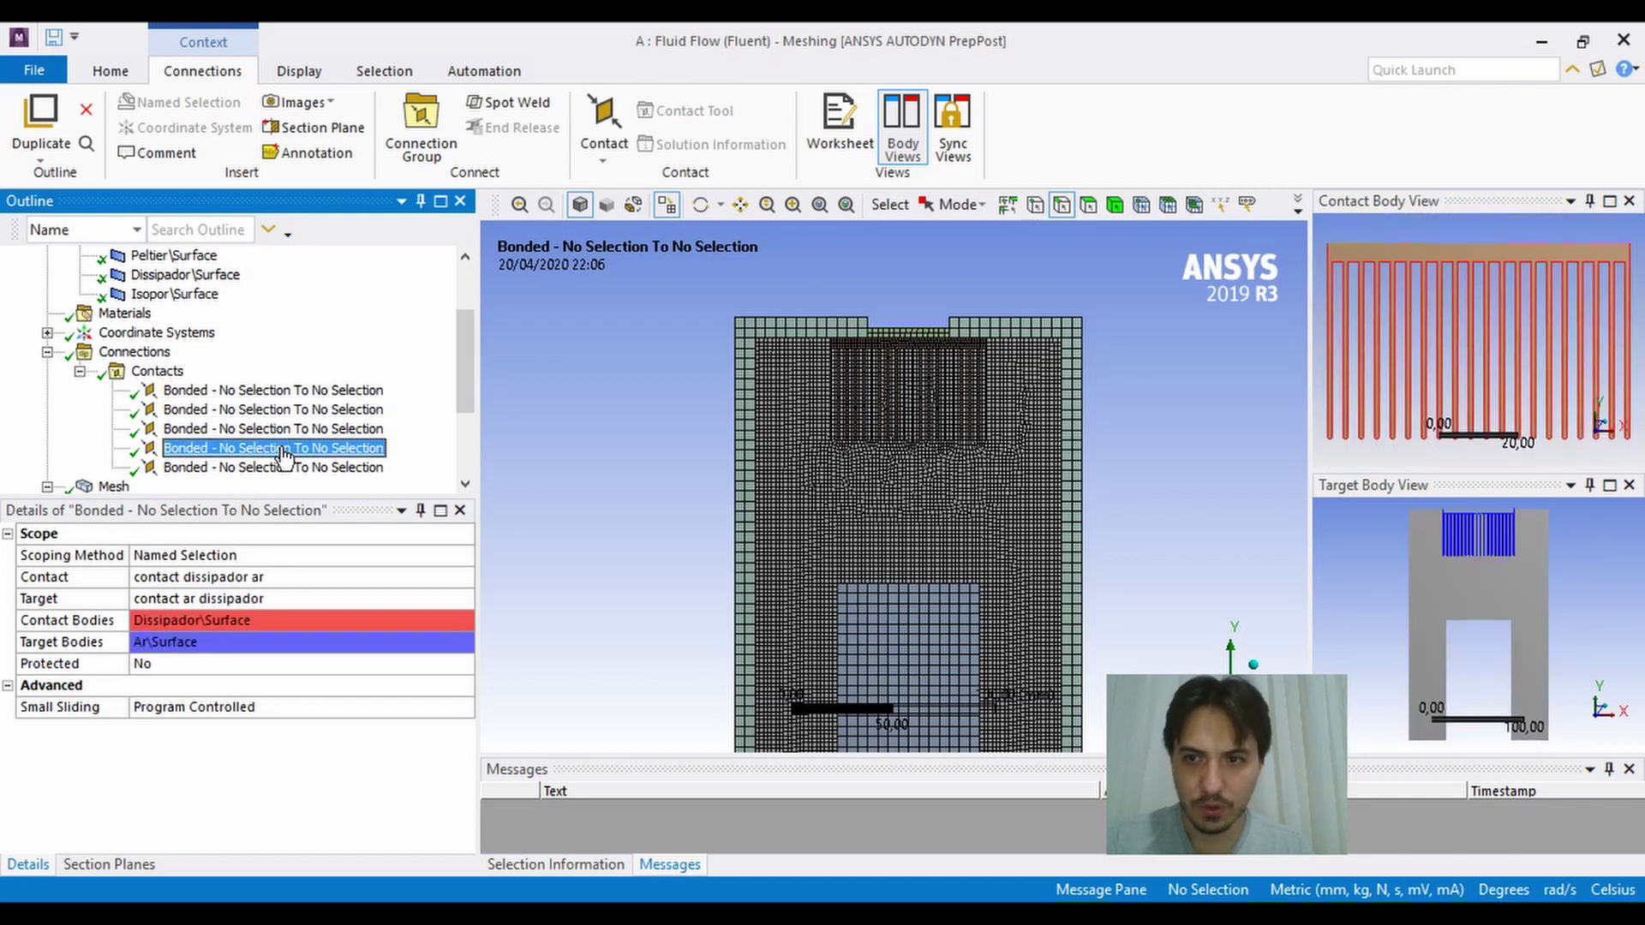
{"action": "left_click", "coordinate": [294, 469]}
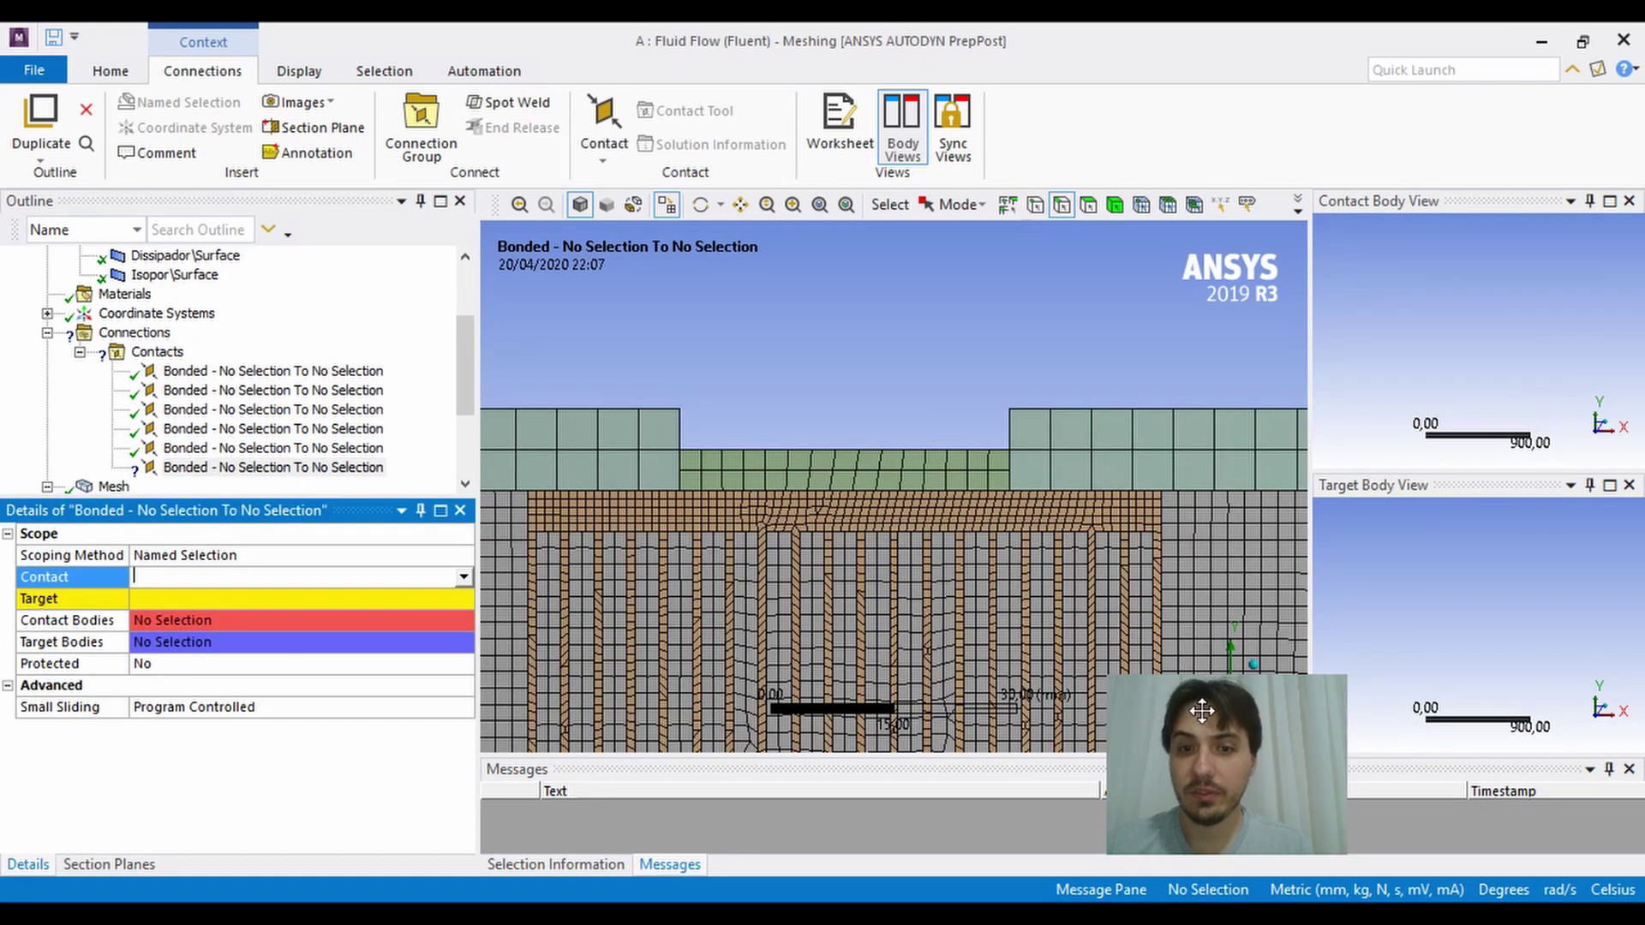
Set the sixth contact region's contact side to the named selection "contact isopor peltier".
{"action": "left_click_drag", "start_coordinate": [1202, 711], "coordinate": [1464, 696]}
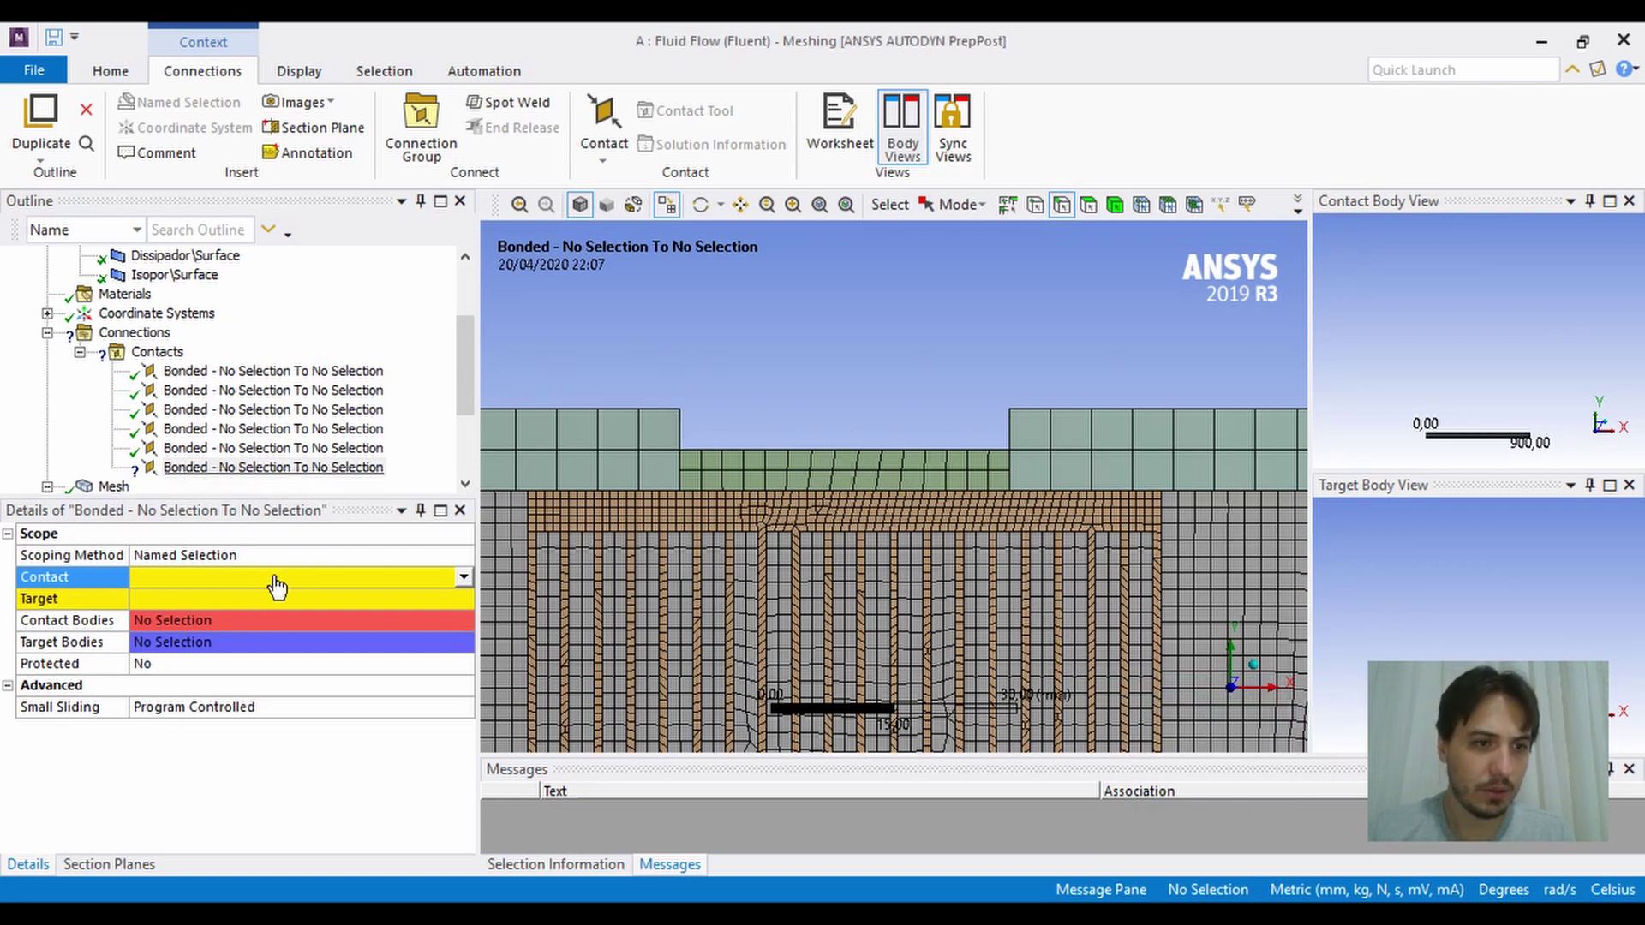
{"action": "left_click", "coordinate": [197, 582]}
{"action": "left_click", "coordinate": [463, 577]}
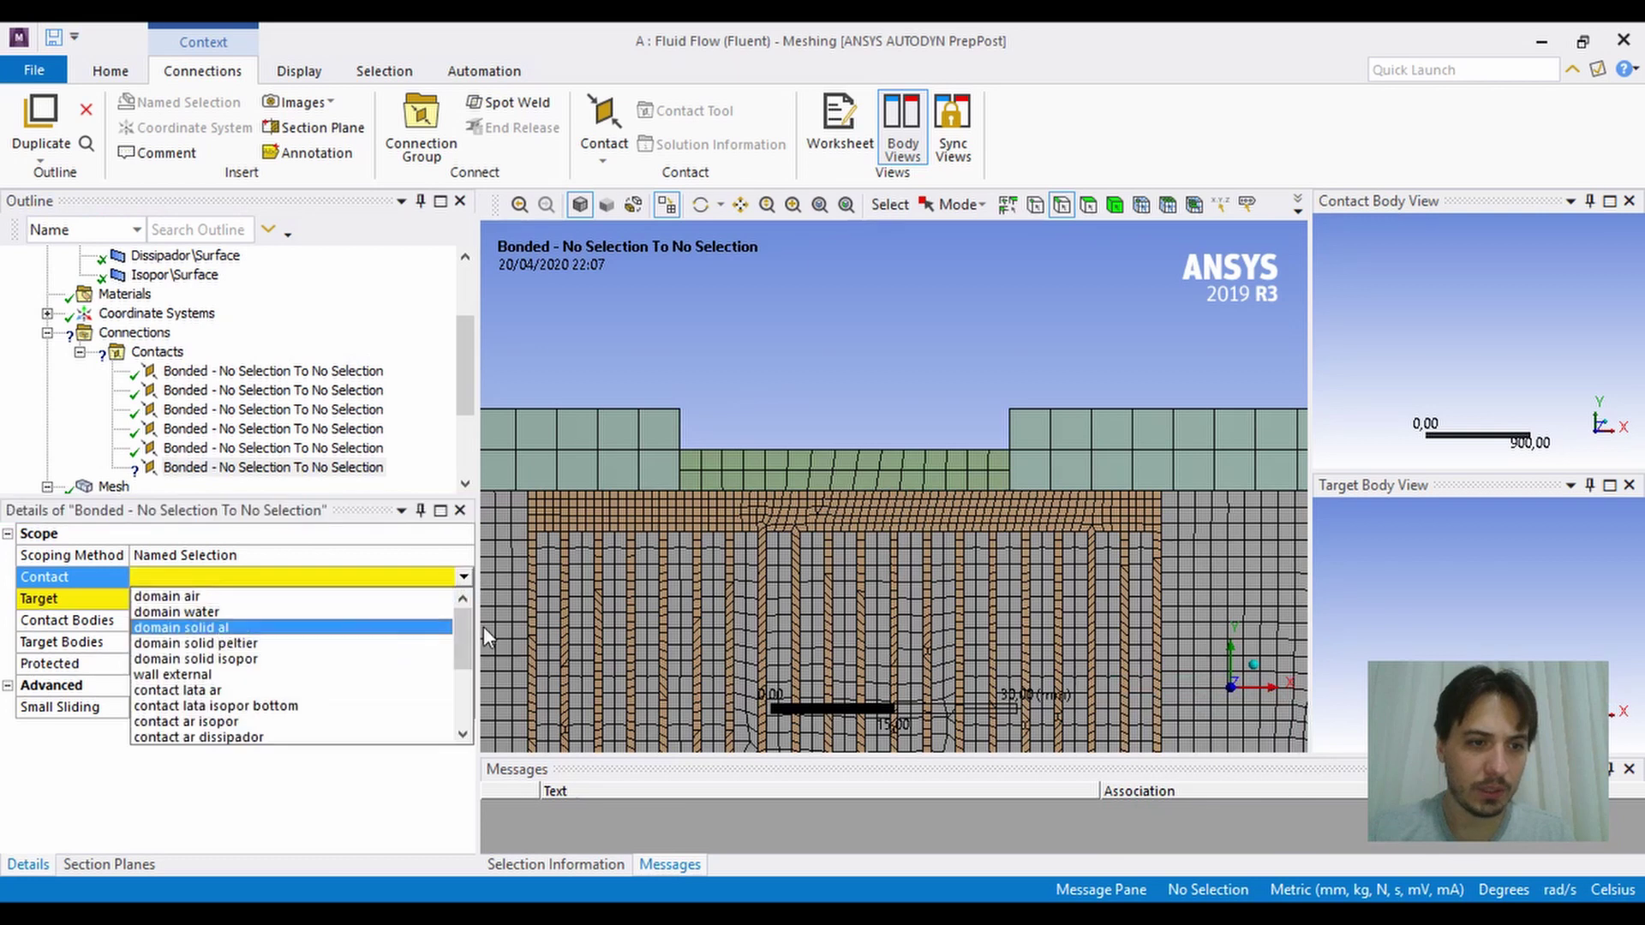
{"action": "left_click_drag", "start_coordinate": [465, 625], "coordinate": [463, 701]}
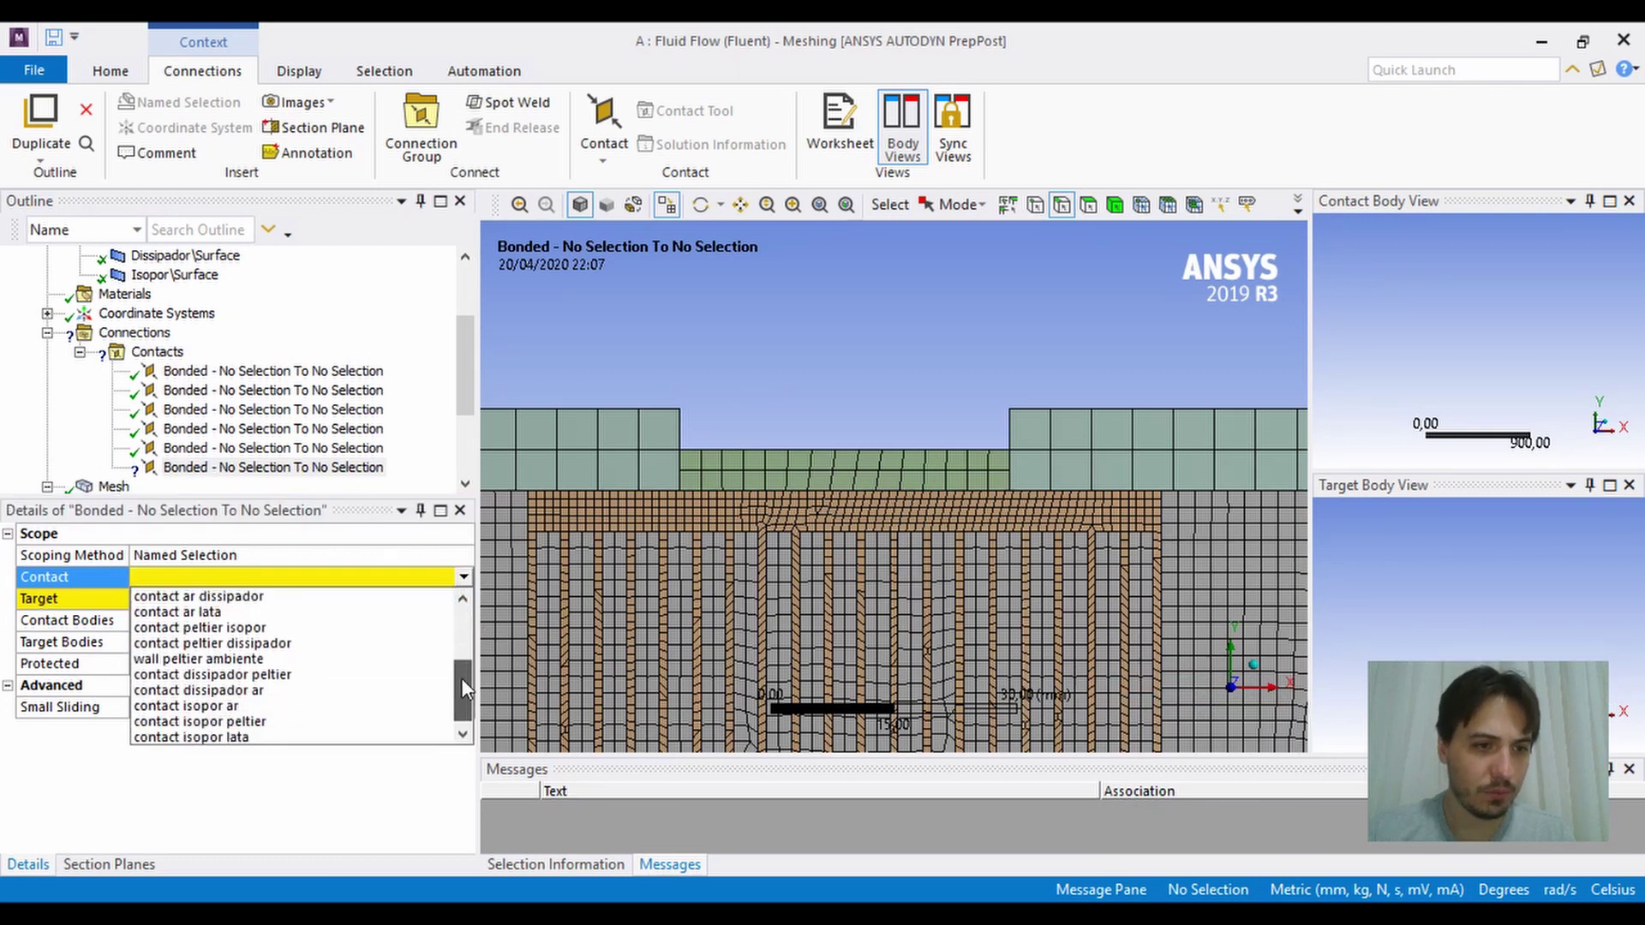
{"action": "left_click", "coordinate": [227, 722]}
Set the sixth contact region's target side to the named selection "contact peltier isopor".
{"action": "left_click", "coordinate": [367, 599]}
{"action": "left_click", "coordinate": [464, 598]}
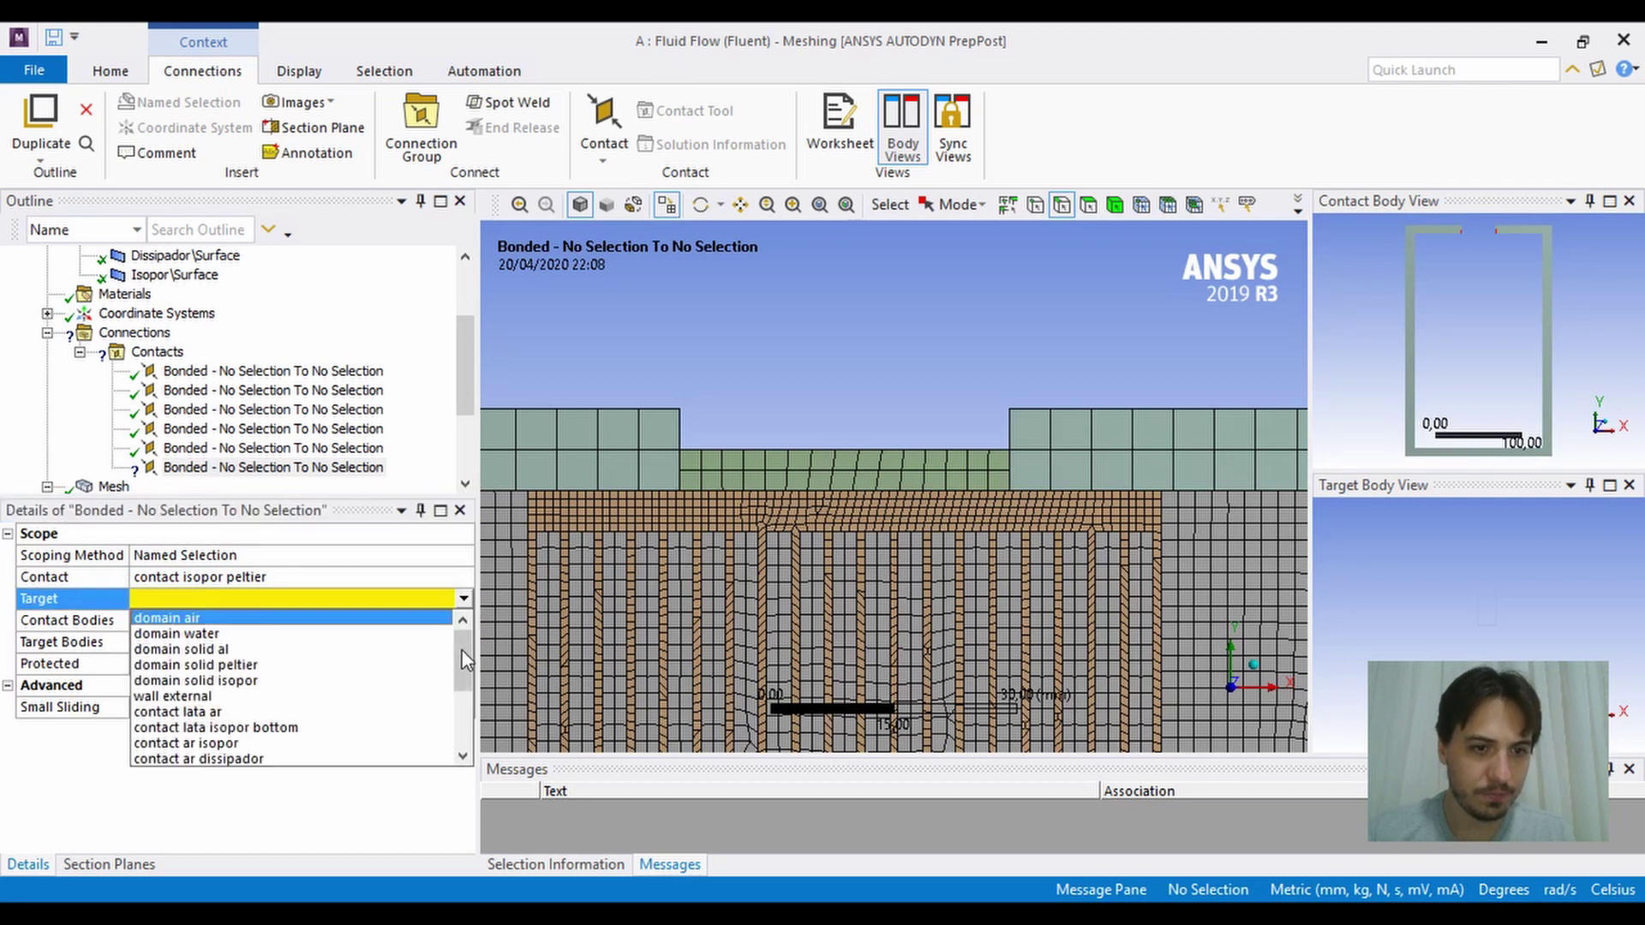
{"action": "left_click_drag", "start_coordinate": [461, 649], "coordinate": [457, 689]}
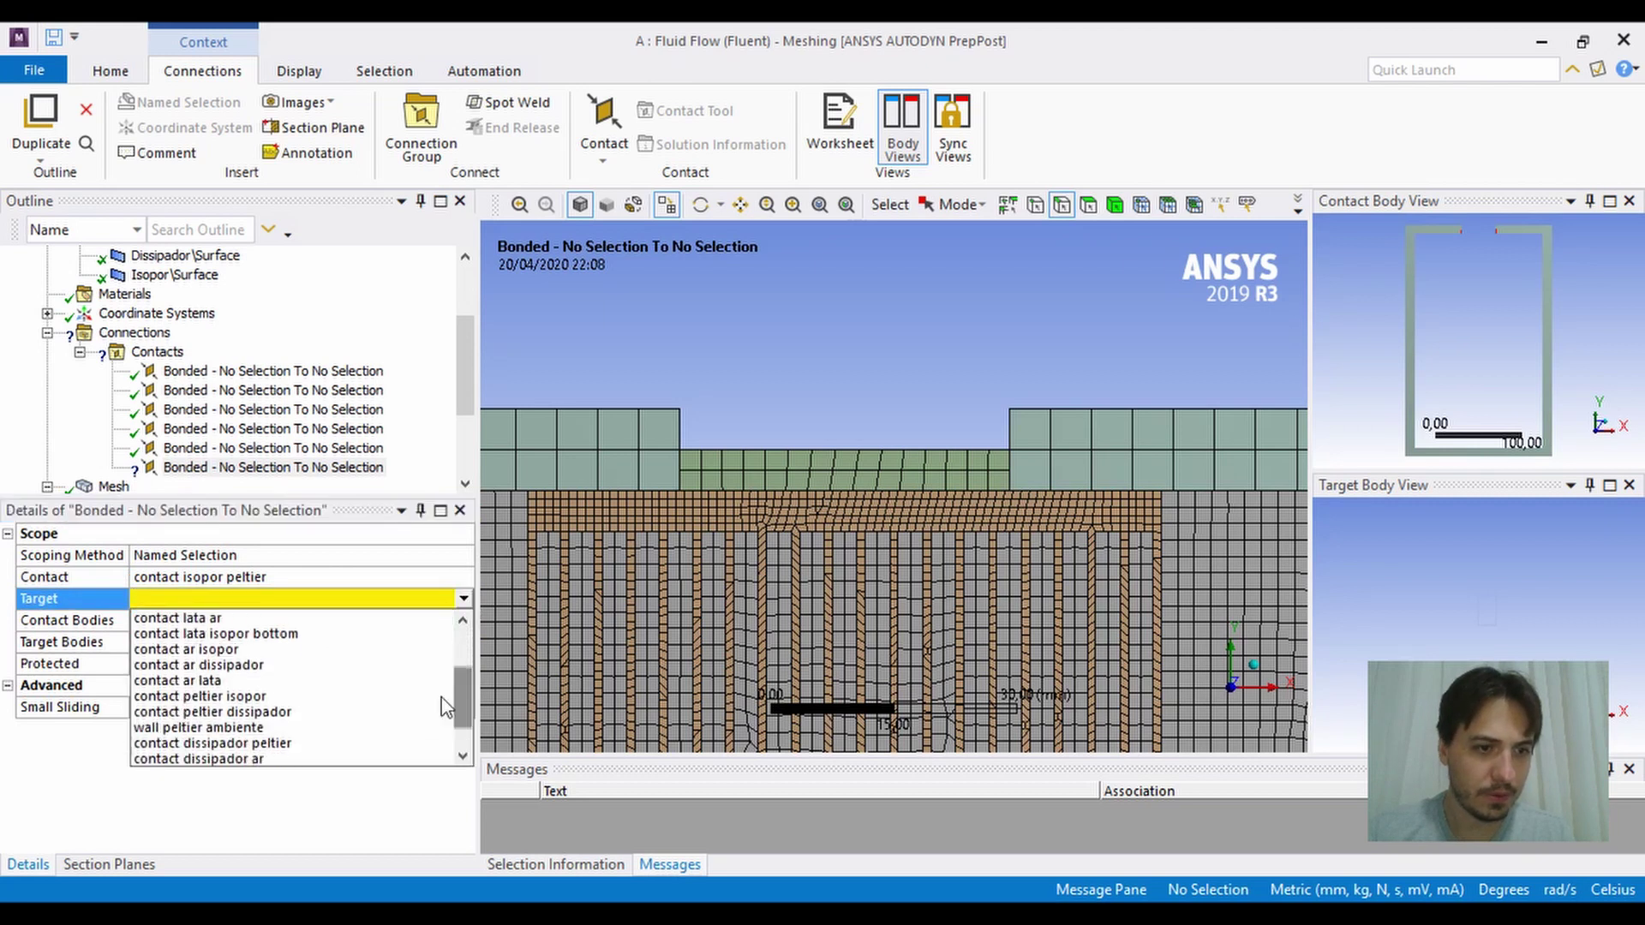
{"action": "left_click", "coordinate": [265, 698]}
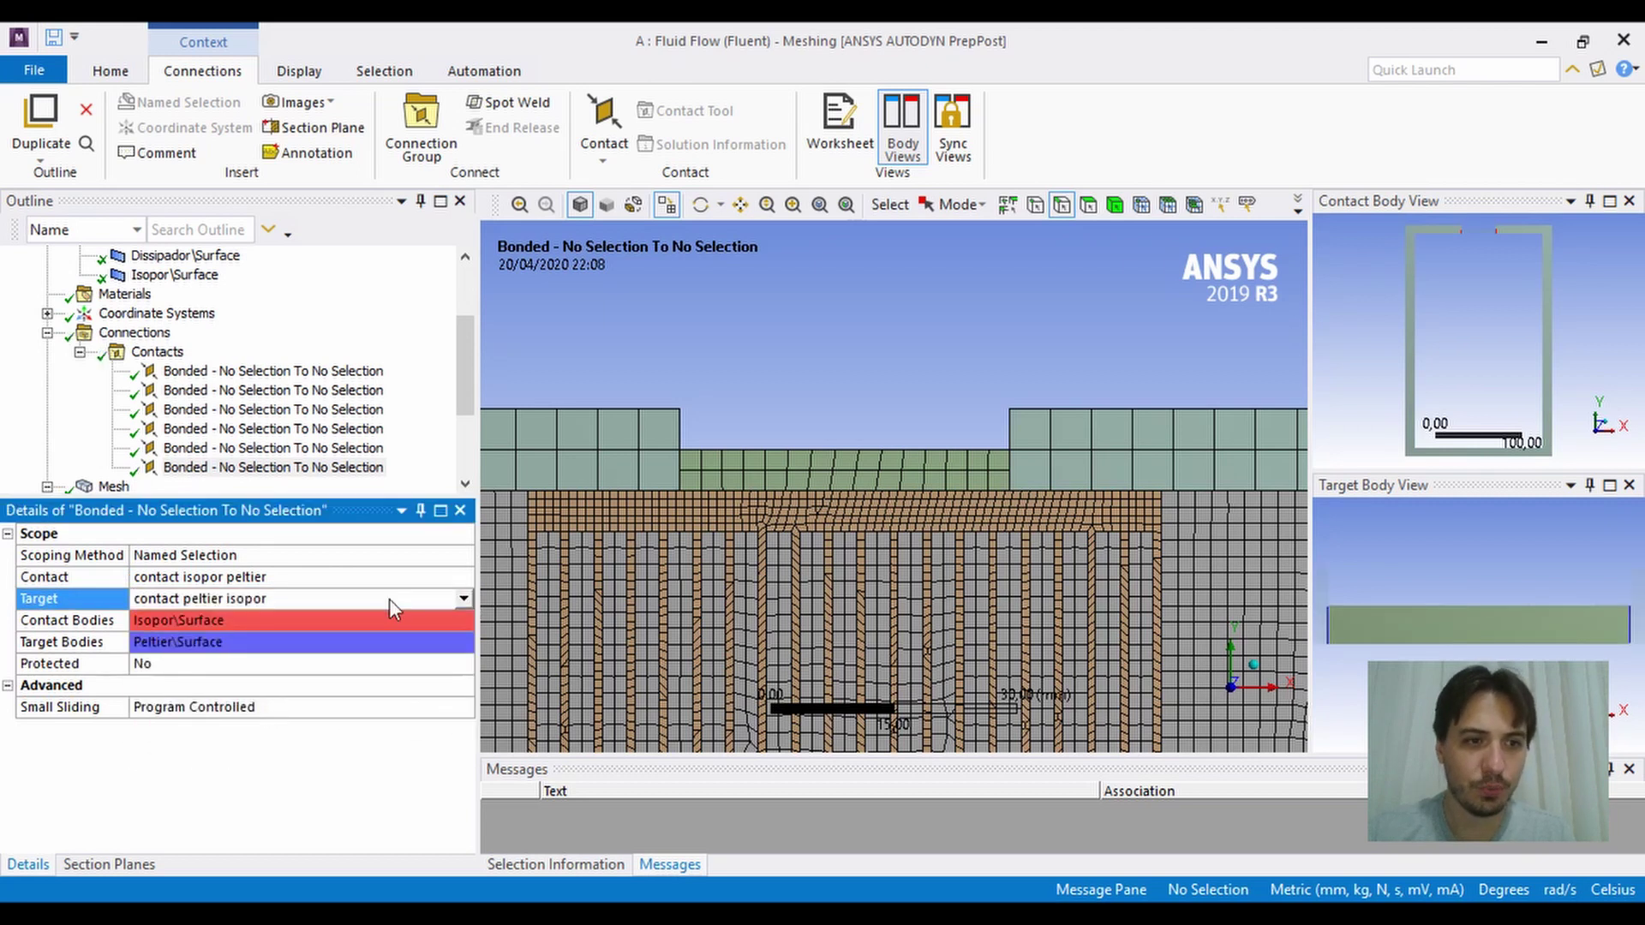
{"action": "left_click", "coordinate": [984, 294]}
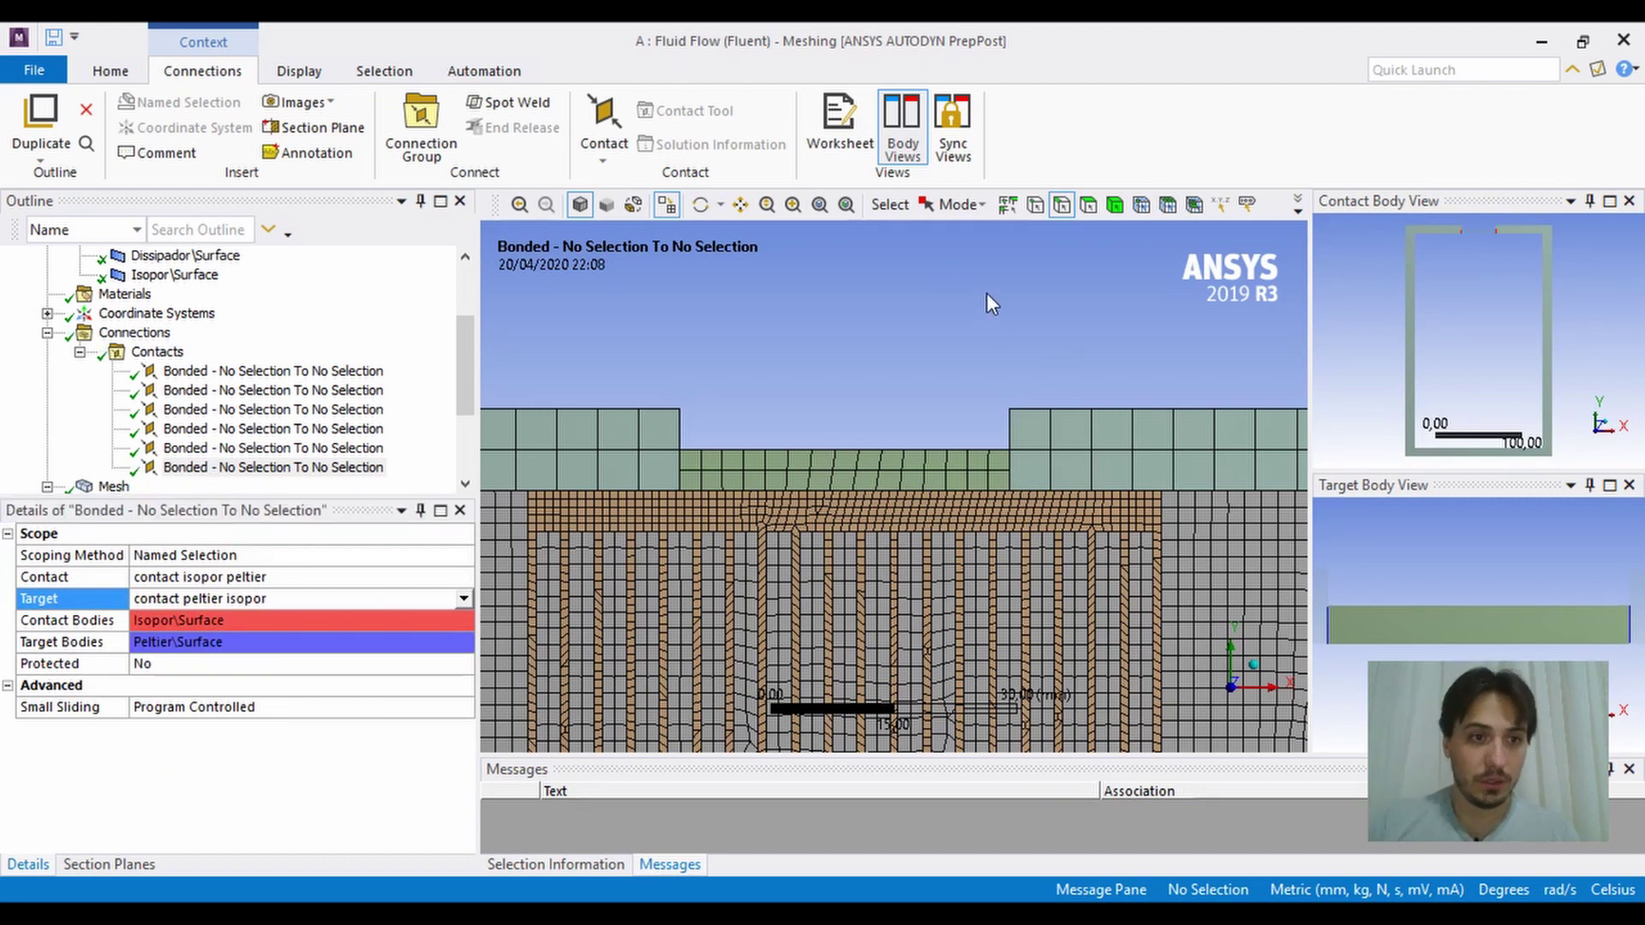
Review the air–isopor and lata–air contact regions in the body views against the lower part of the meshed cooler.
{"action": "scroll", "coordinate": [994, 289], "scroll_direction": "up", "scroll_amount": 2}
{"action": "scroll", "coordinate": [1002, 296], "scroll_direction": "down", "scroll_amount": 5}
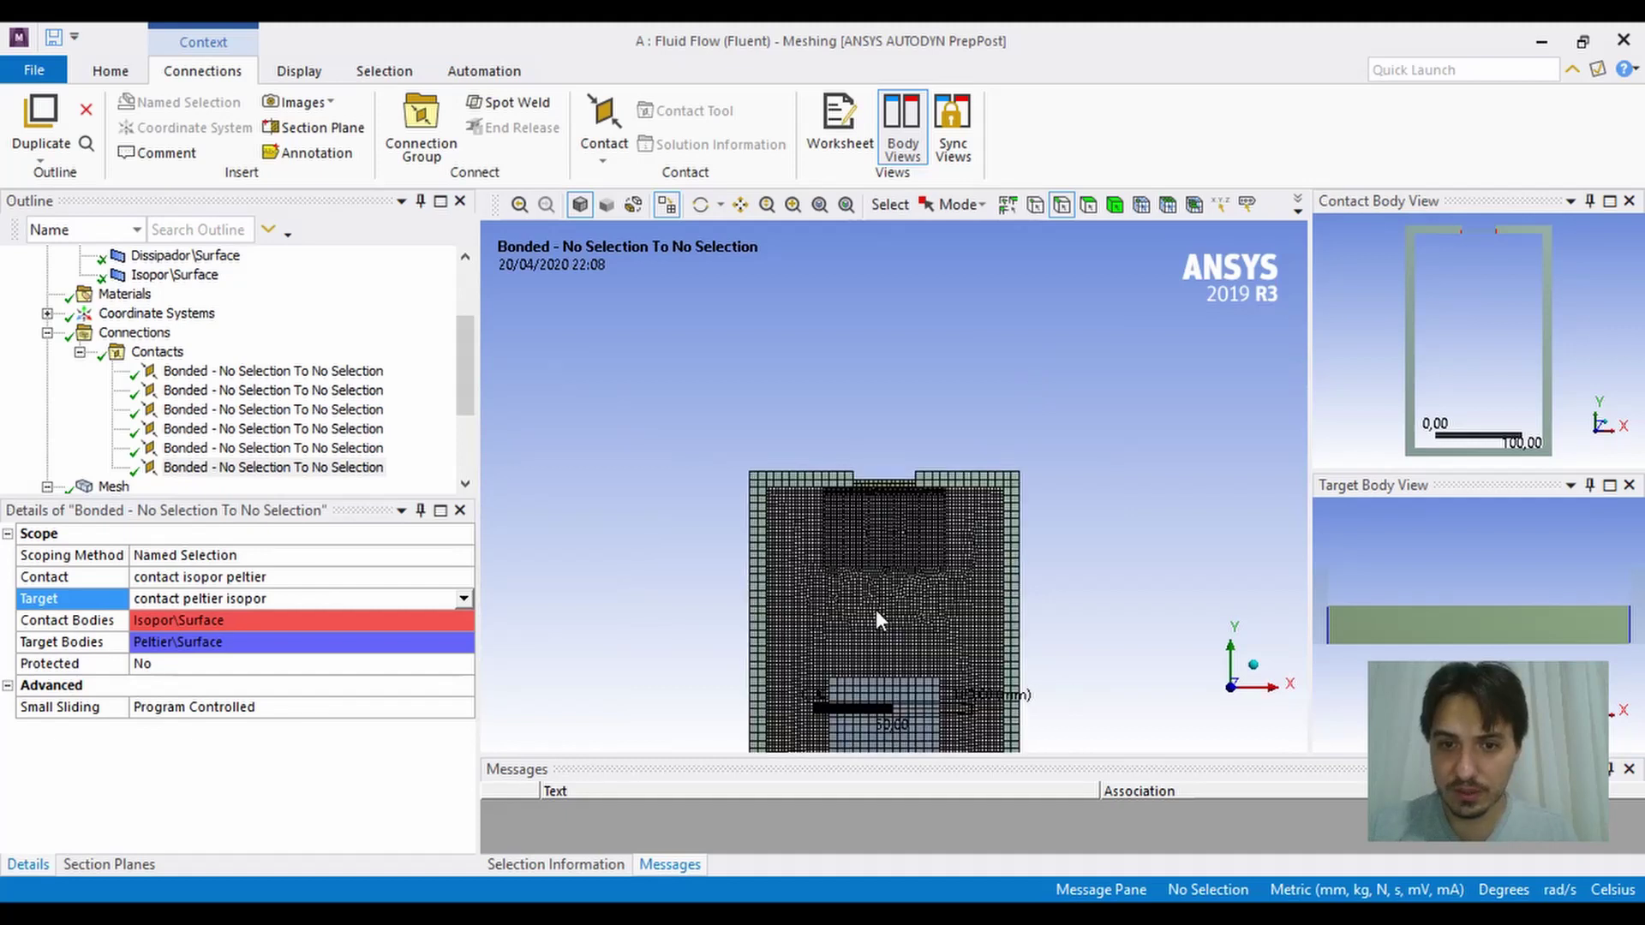
{"action": "middle_click_drag", "start_coordinate": [933, 630], "coordinate": [985, 381], "text": "ctrl"}
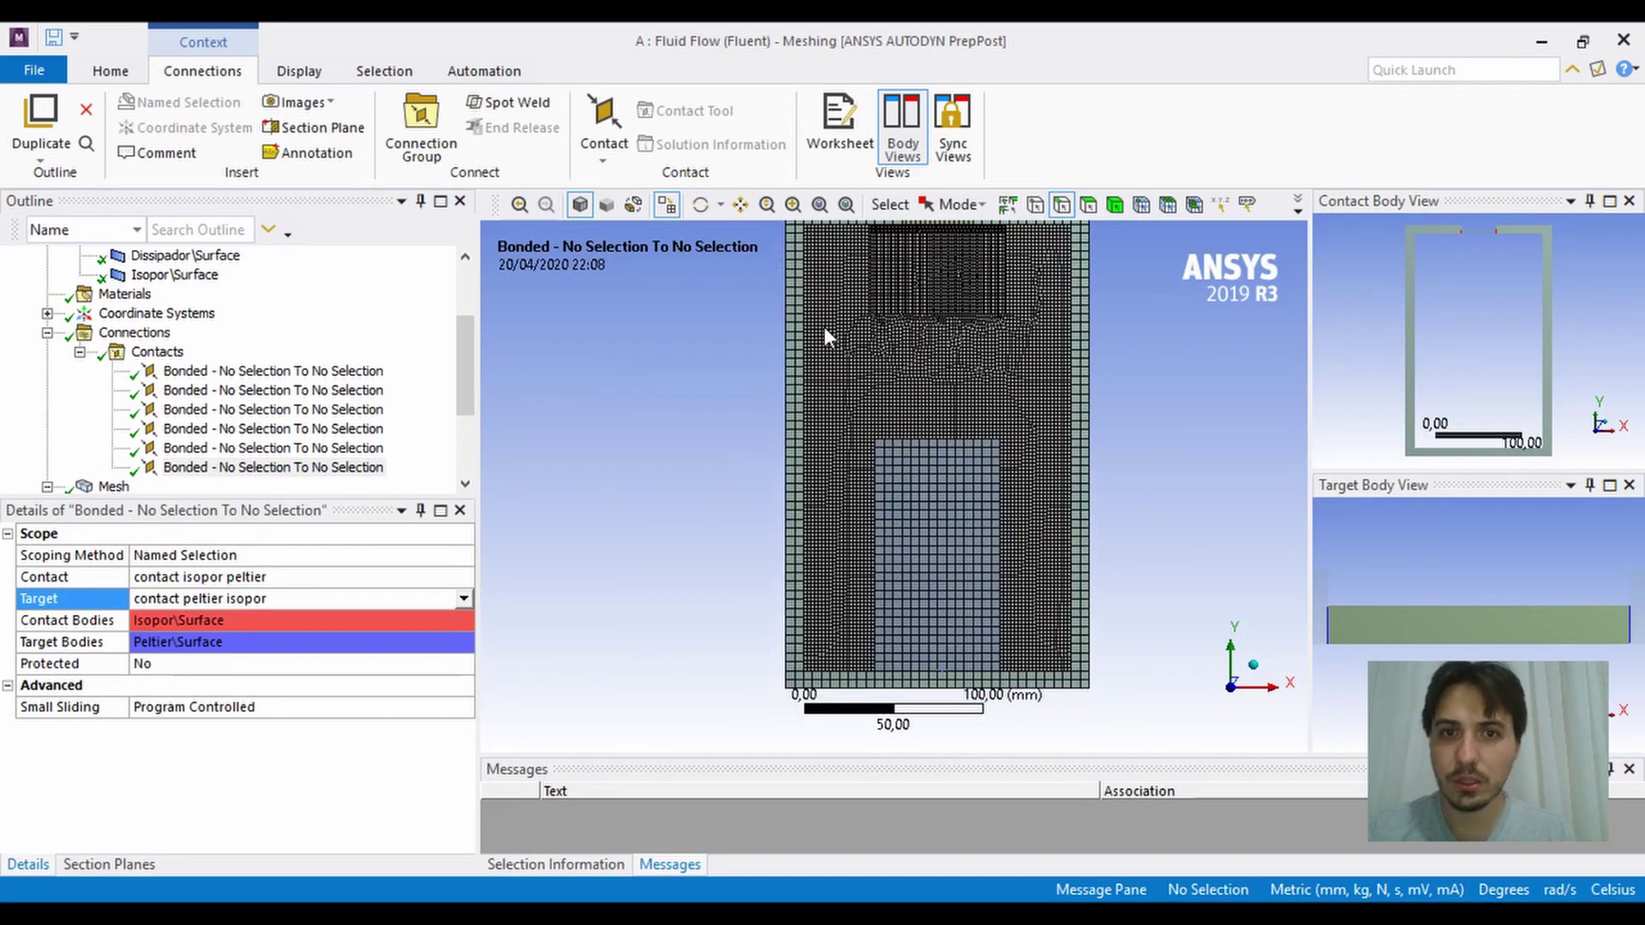
{"action": "left_click", "coordinate": [248, 371]}
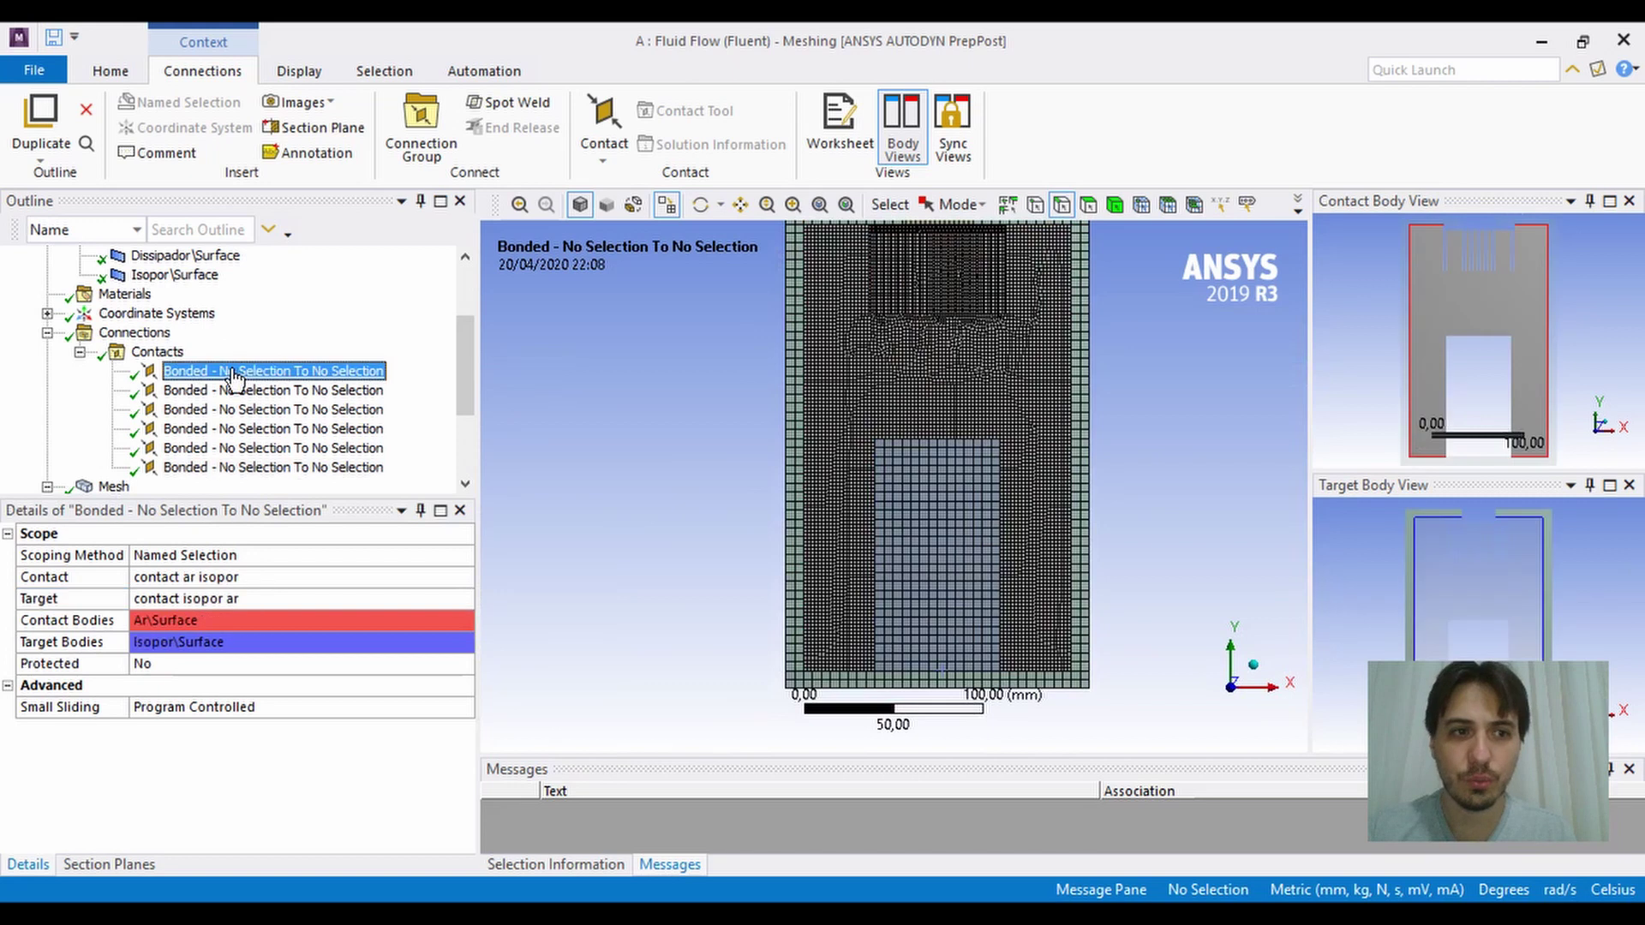
{"action": "left_click", "coordinate": [278, 392]}
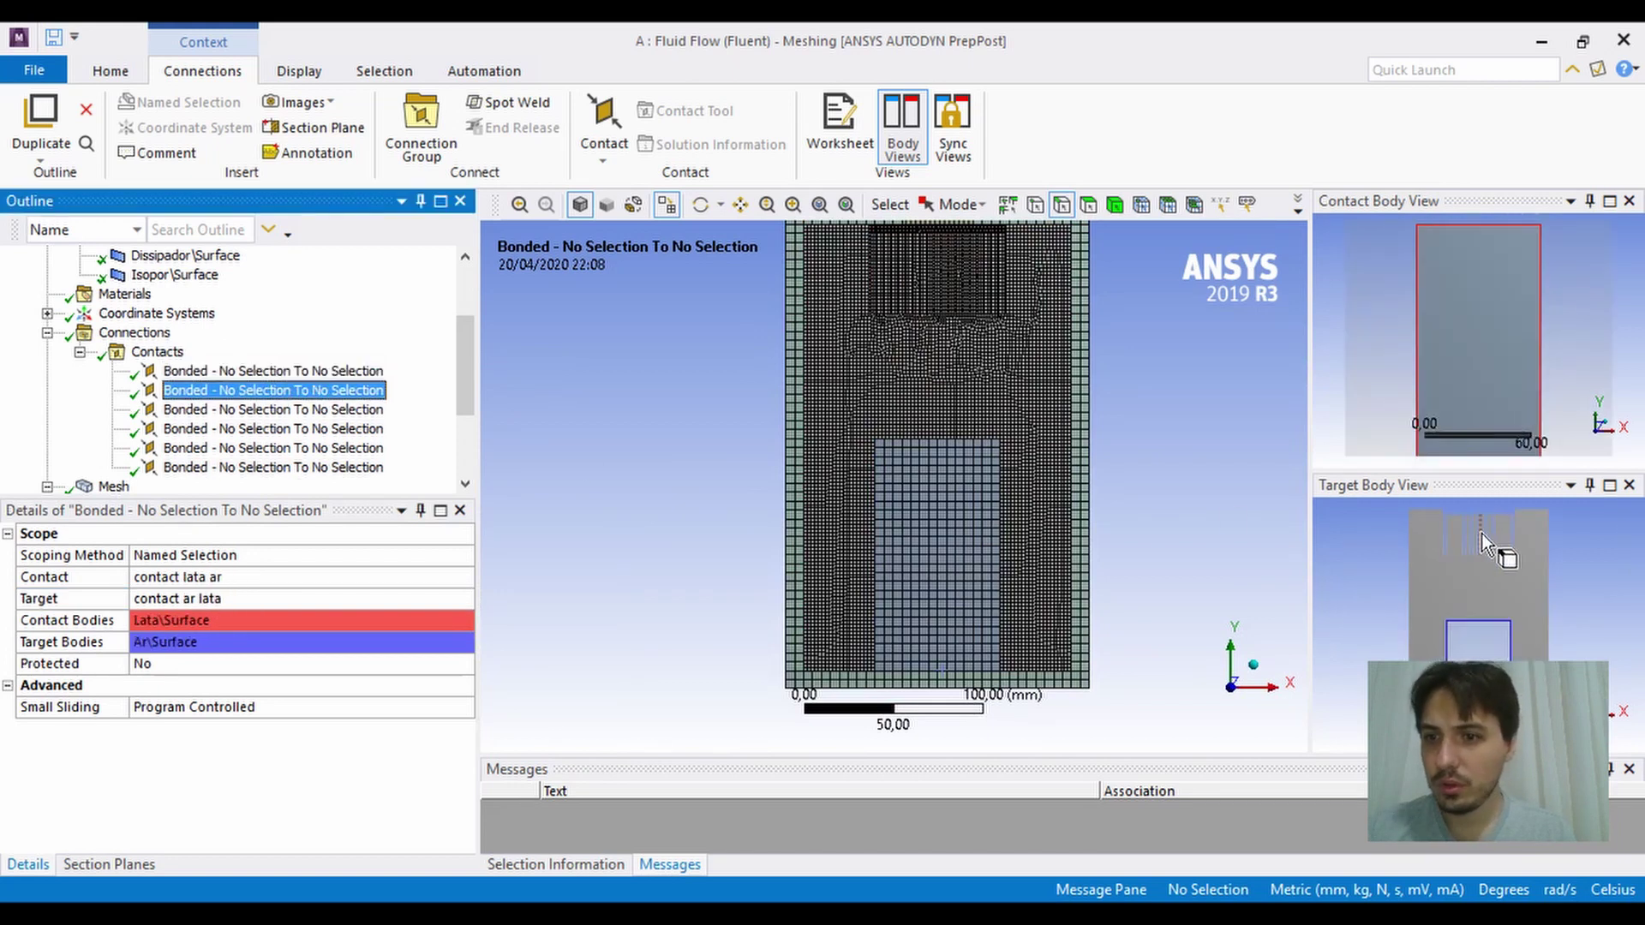
{"action": "left_click_drag", "start_coordinate": [1427, 735], "coordinate": [619, 690]}
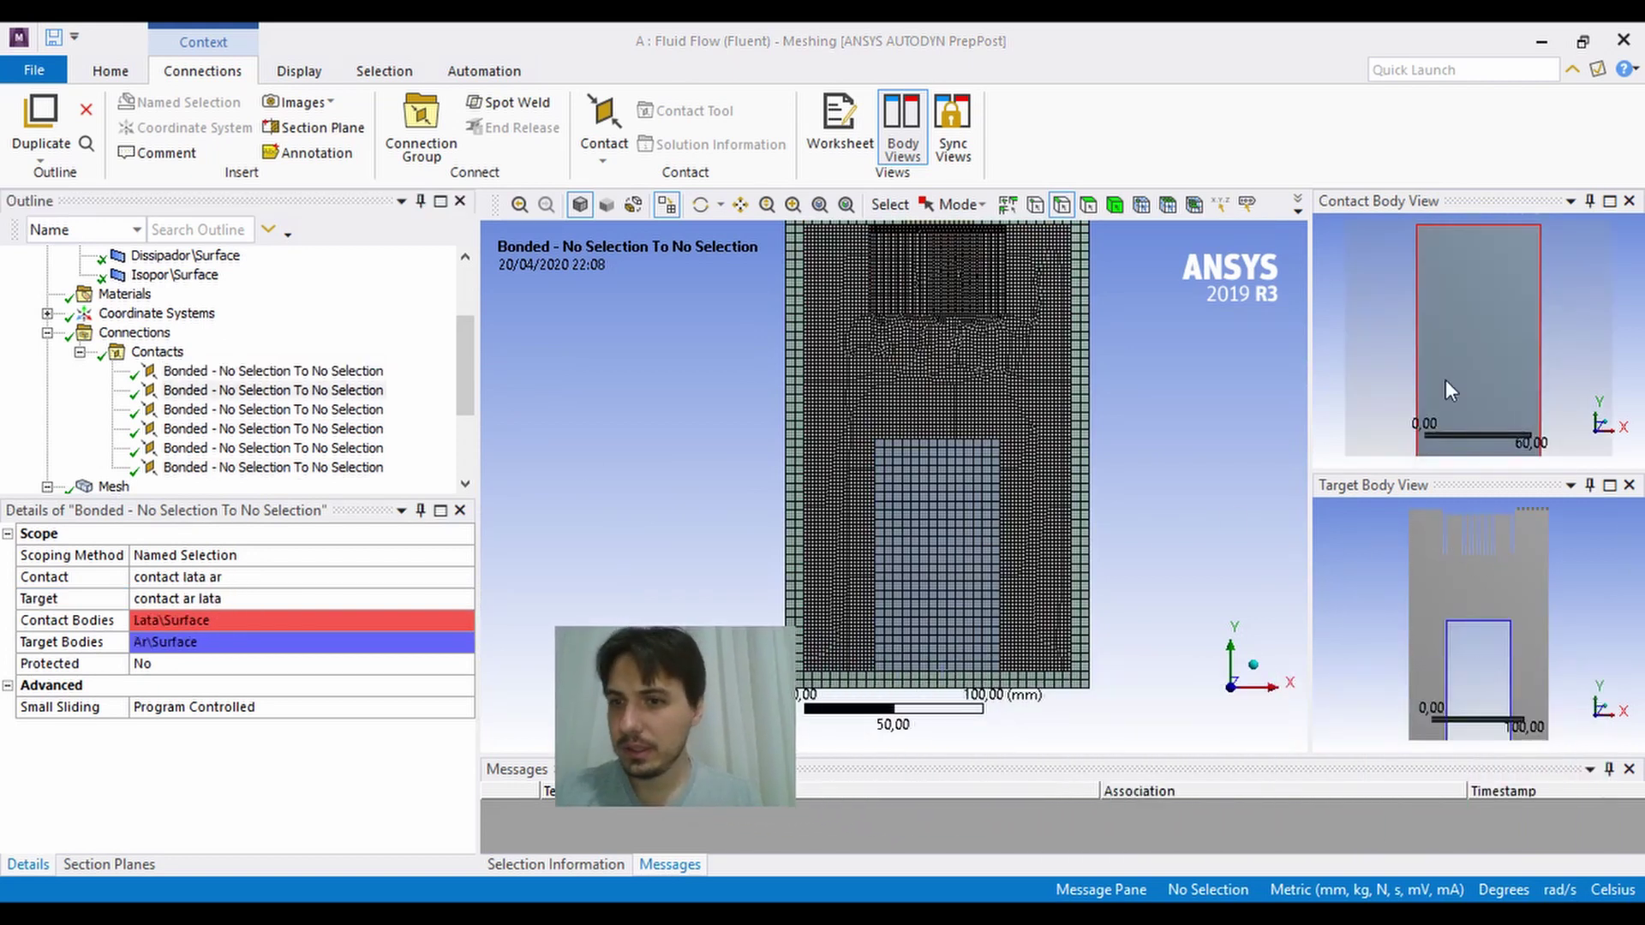
Review the lata–isopor, dissipador–ar, dissipador–peltier and isopor–peltier contact regions in the body views, examining the isopor edges at the peltier opening closely.
{"action": "left_click", "coordinate": [261, 409]}
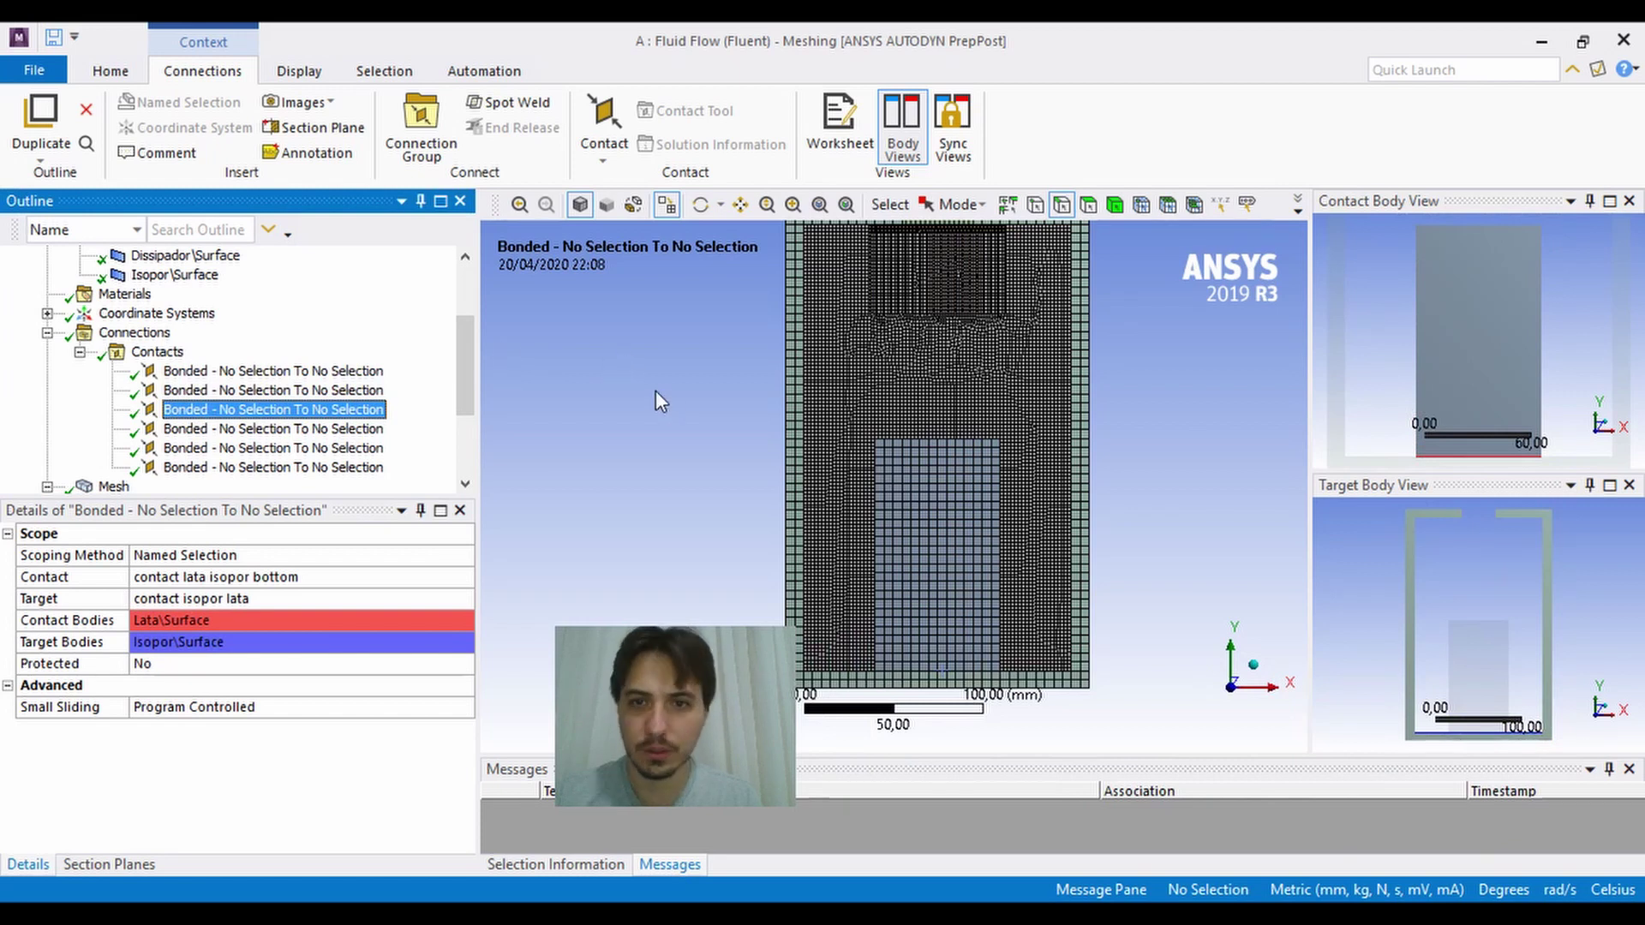
{"action": "left_click", "coordinate": [377, 429]}
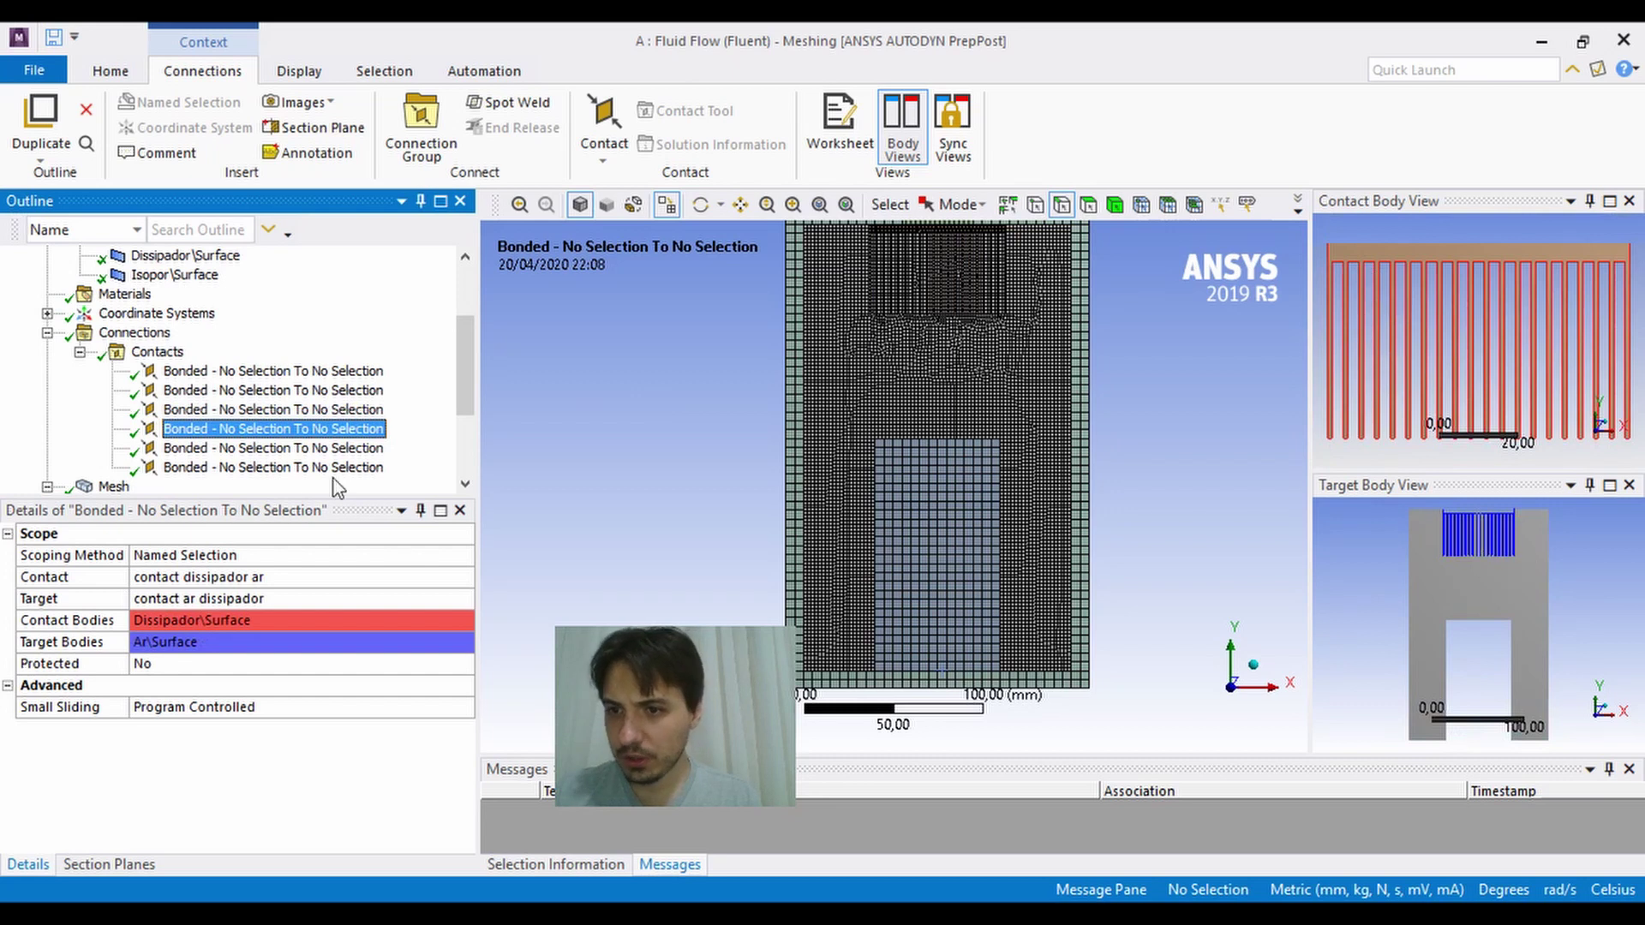
{"action": "left_click", "coordinate": [214, 448]}
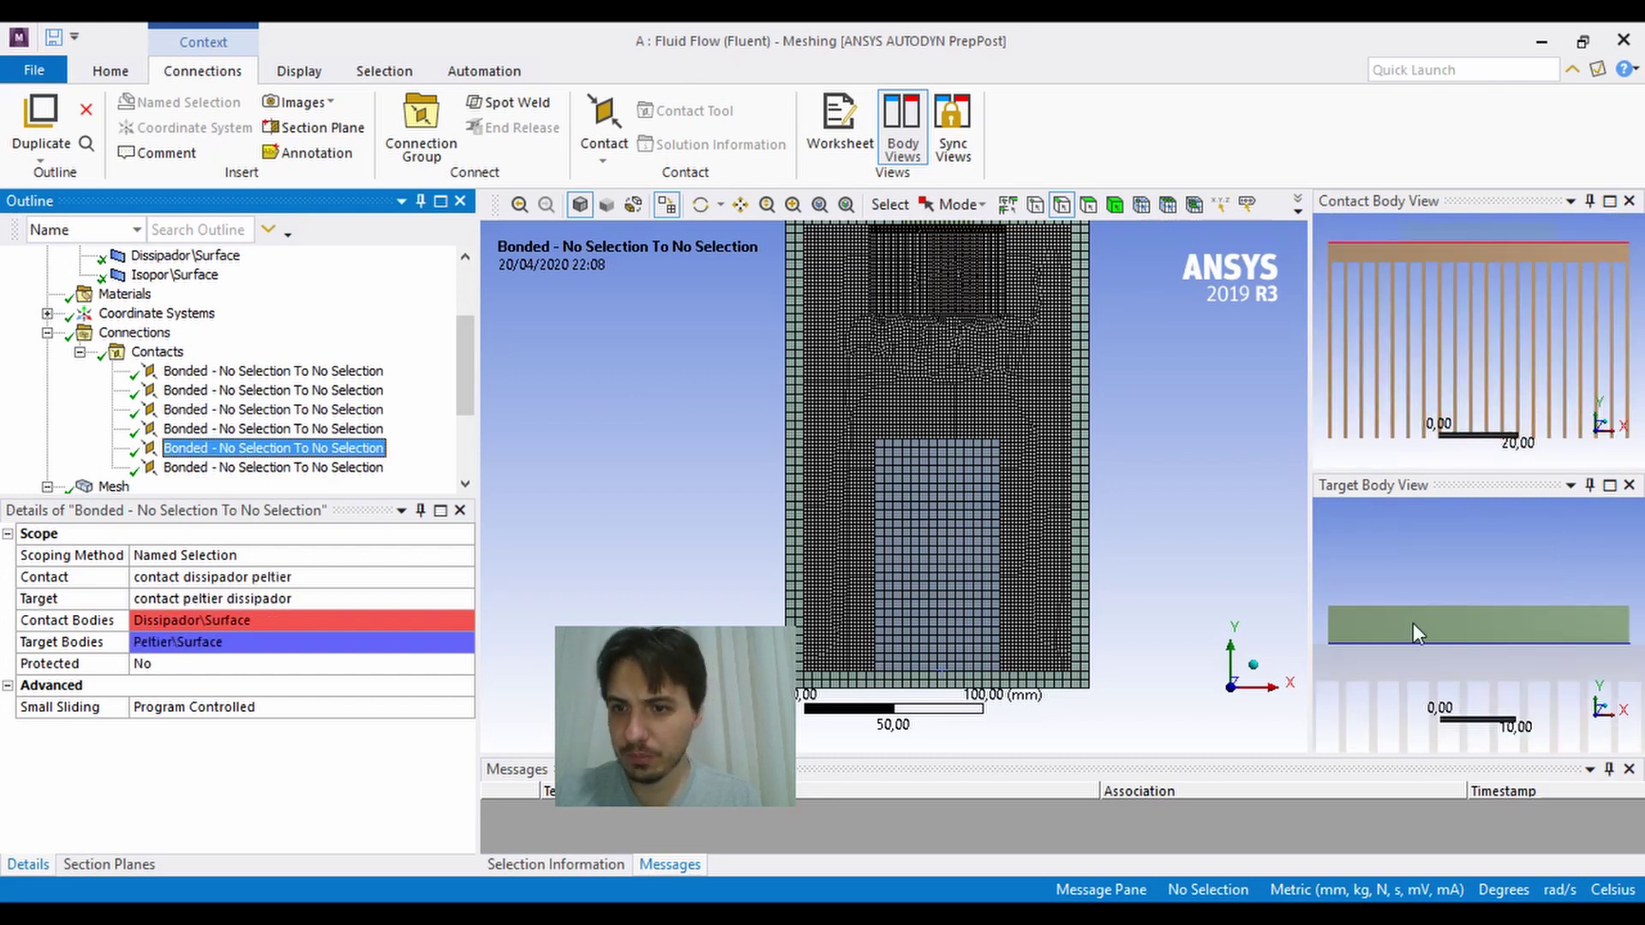
{"action": "left_click", "coordinate": [270, 467]}
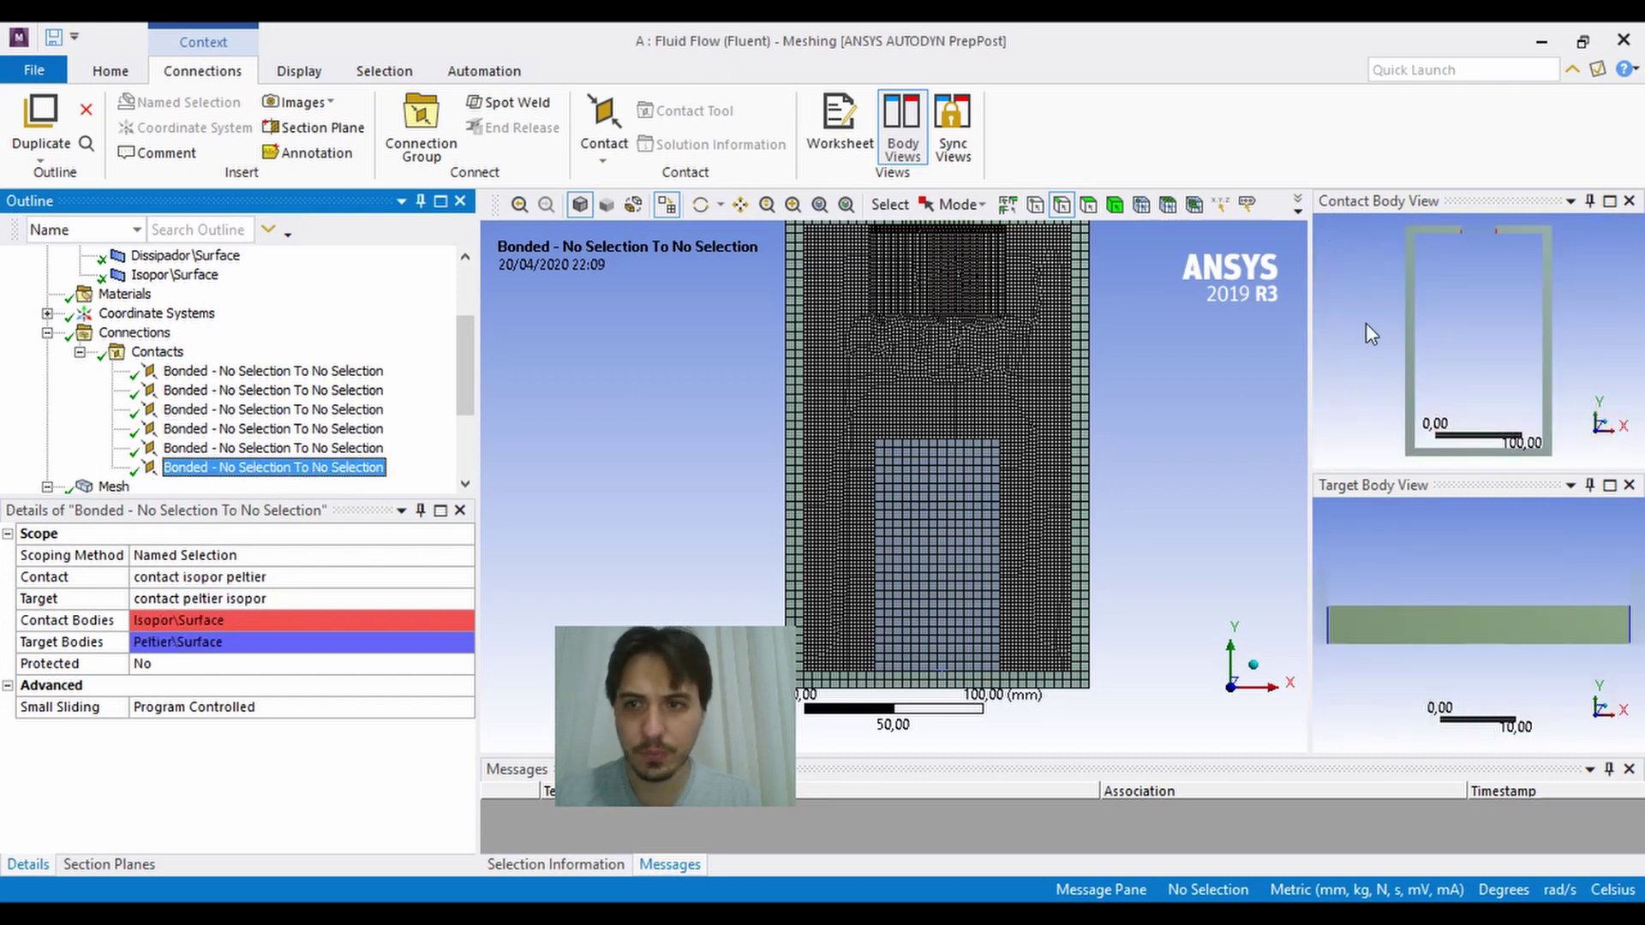
{"action": "scroll", "coordinate": [1497, 244], "scroll_direction": "down", "scroll_amount": 2}
{"action": "scroll", "coordinate": [1498, 244], "scroll_direction": "up", "scroll_amount": 4}
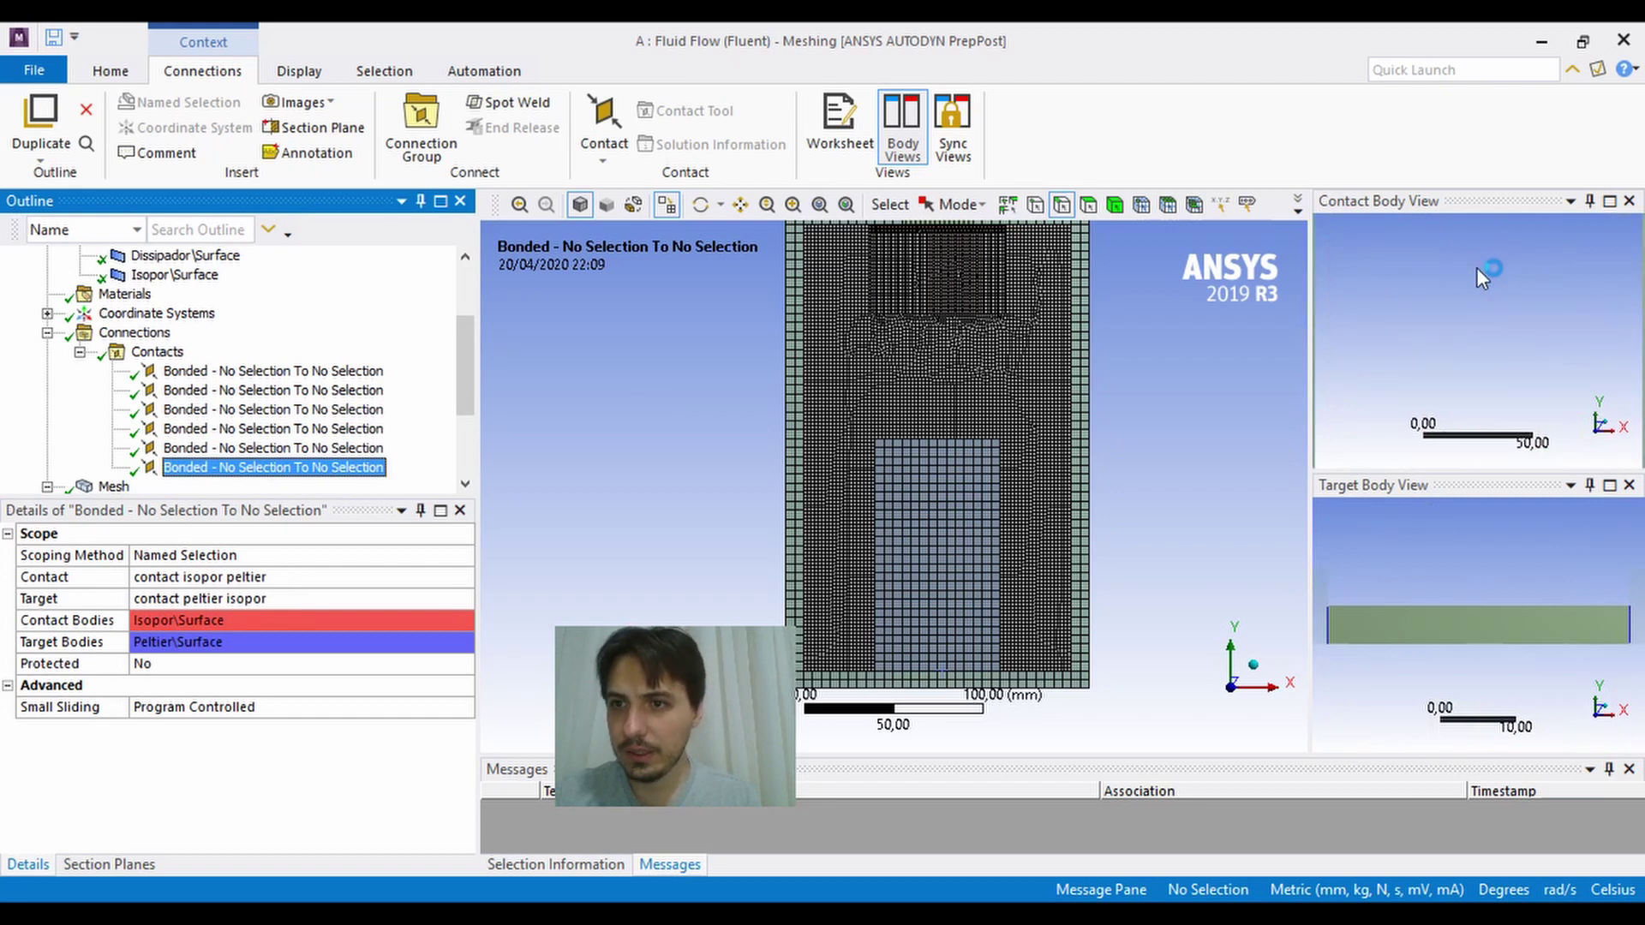
{"action": "scroll", "coordinate": [1477, 259], "scroll_direction": "down", "scroll_amount": 3}
{"action": "middle_click_drag", "start_coordinate": [1491, 277], "coordinate": [1481, 335], "text": "ctrl"}
{"action": "scroll", "coordinate": [1481, 335], "scroll_direction": "up", "scroll_amount": 4}
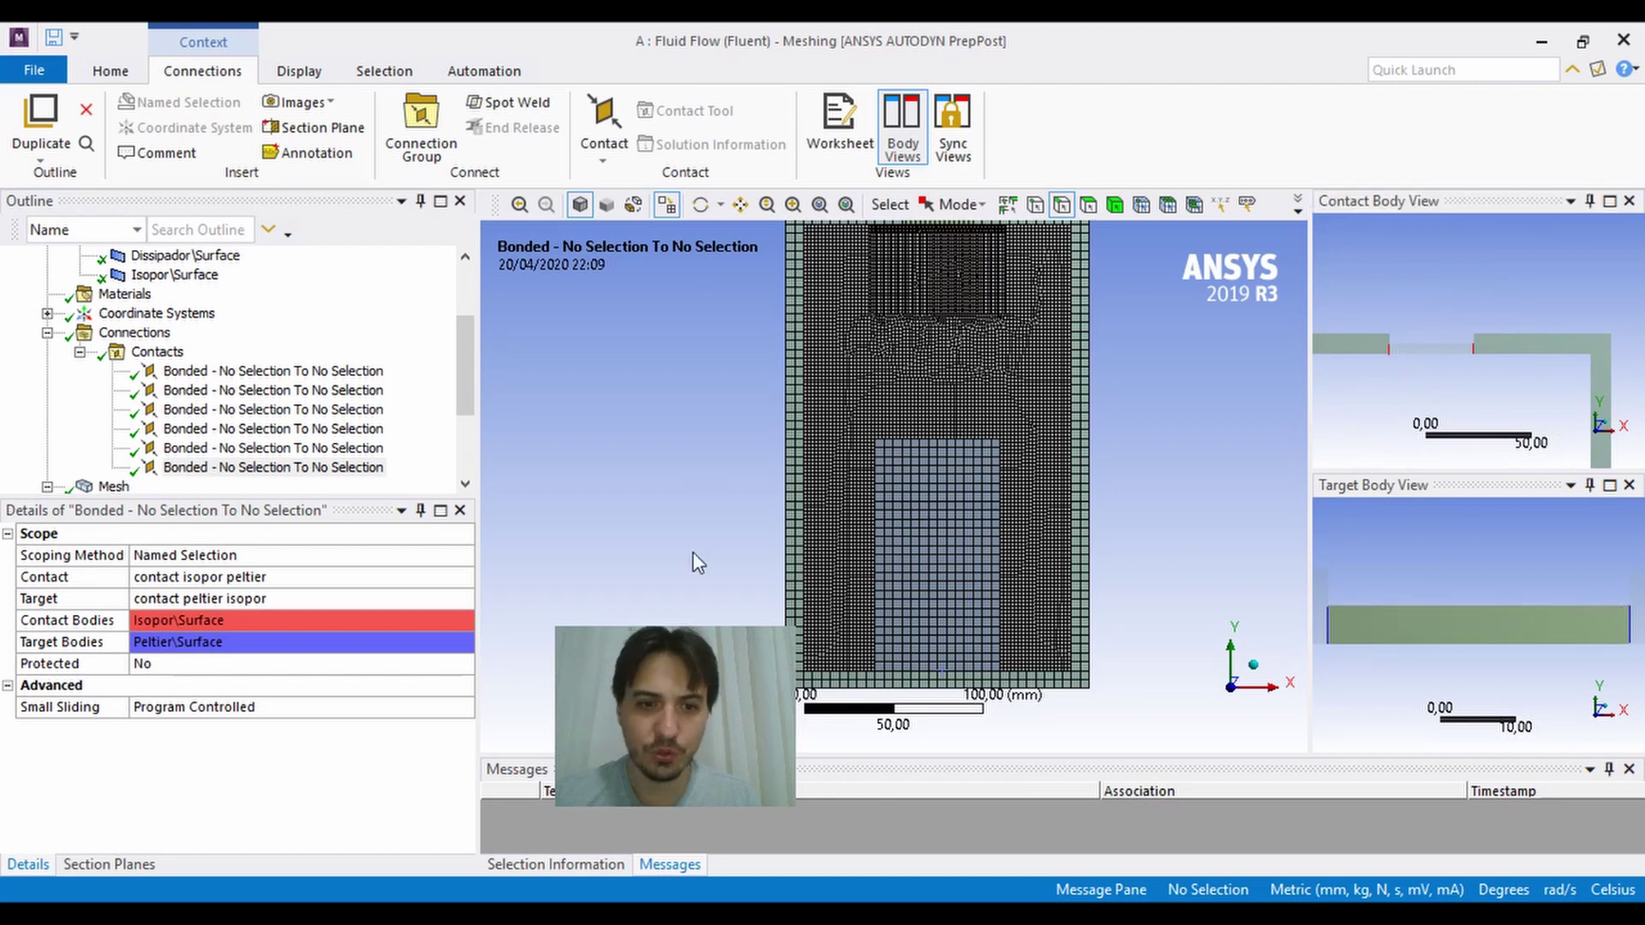
{"action": "left_click_drag", "start_coordinate": [724, 656], "coordinate": [1257, 367]}
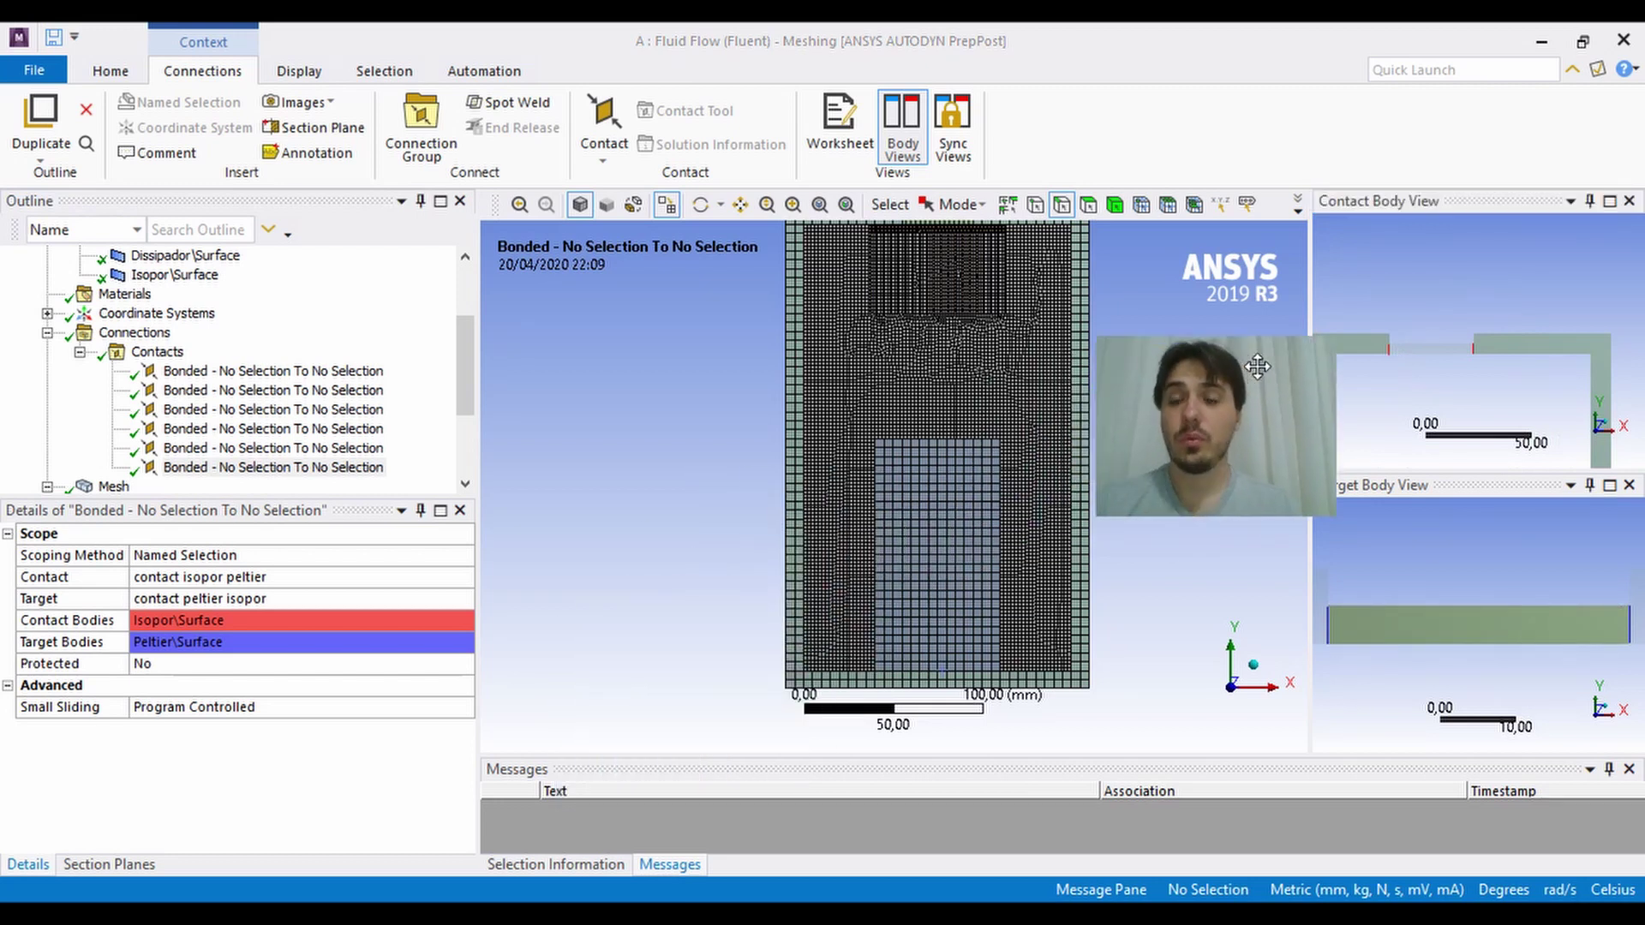